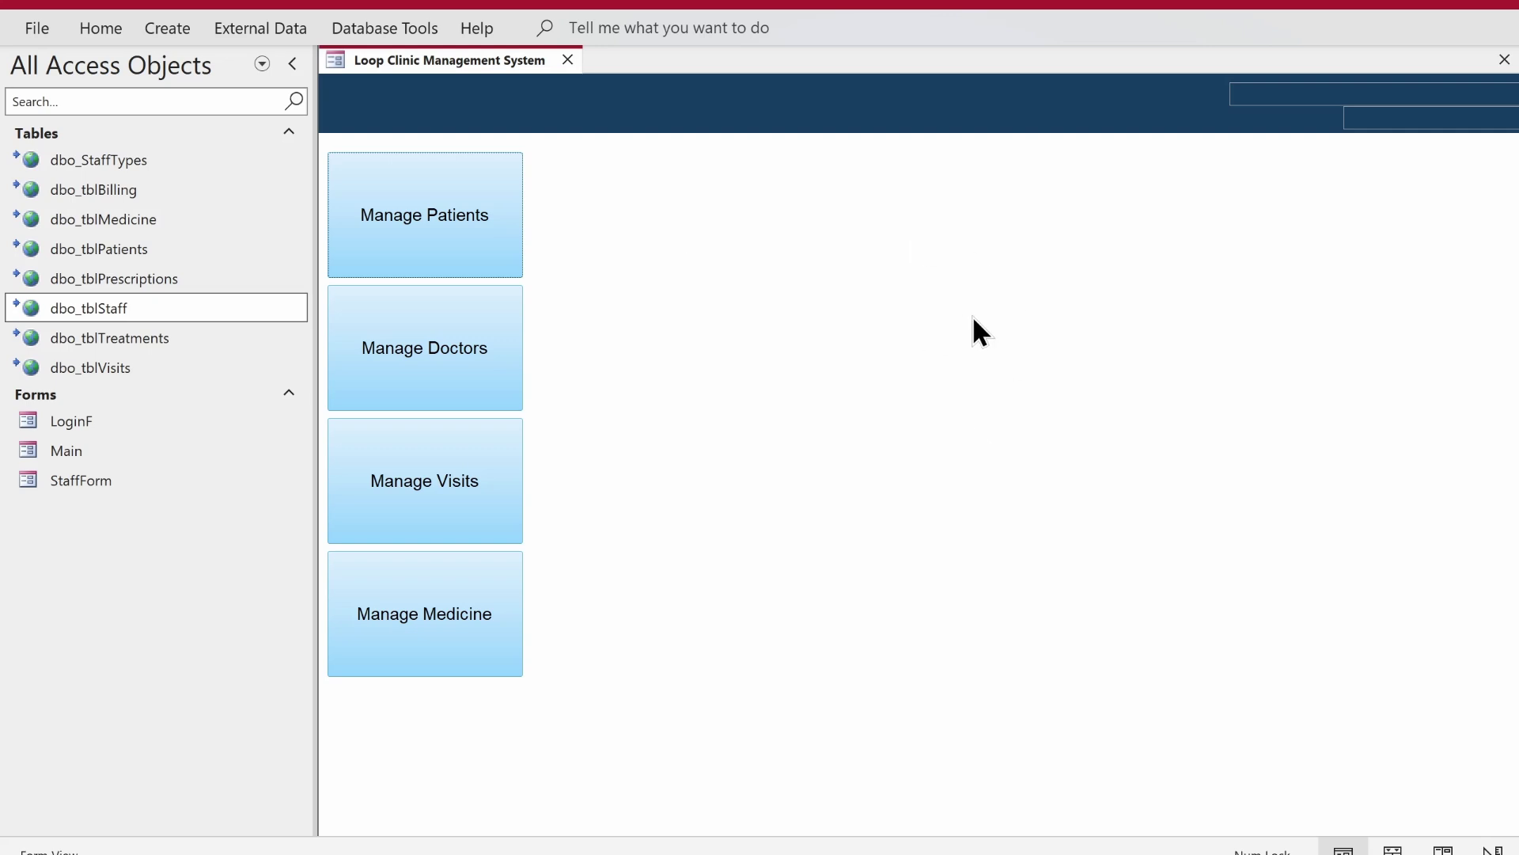
- Open the LoginF login form, then close the login dialog
left_click(126, 425)
double_click(127, 424)
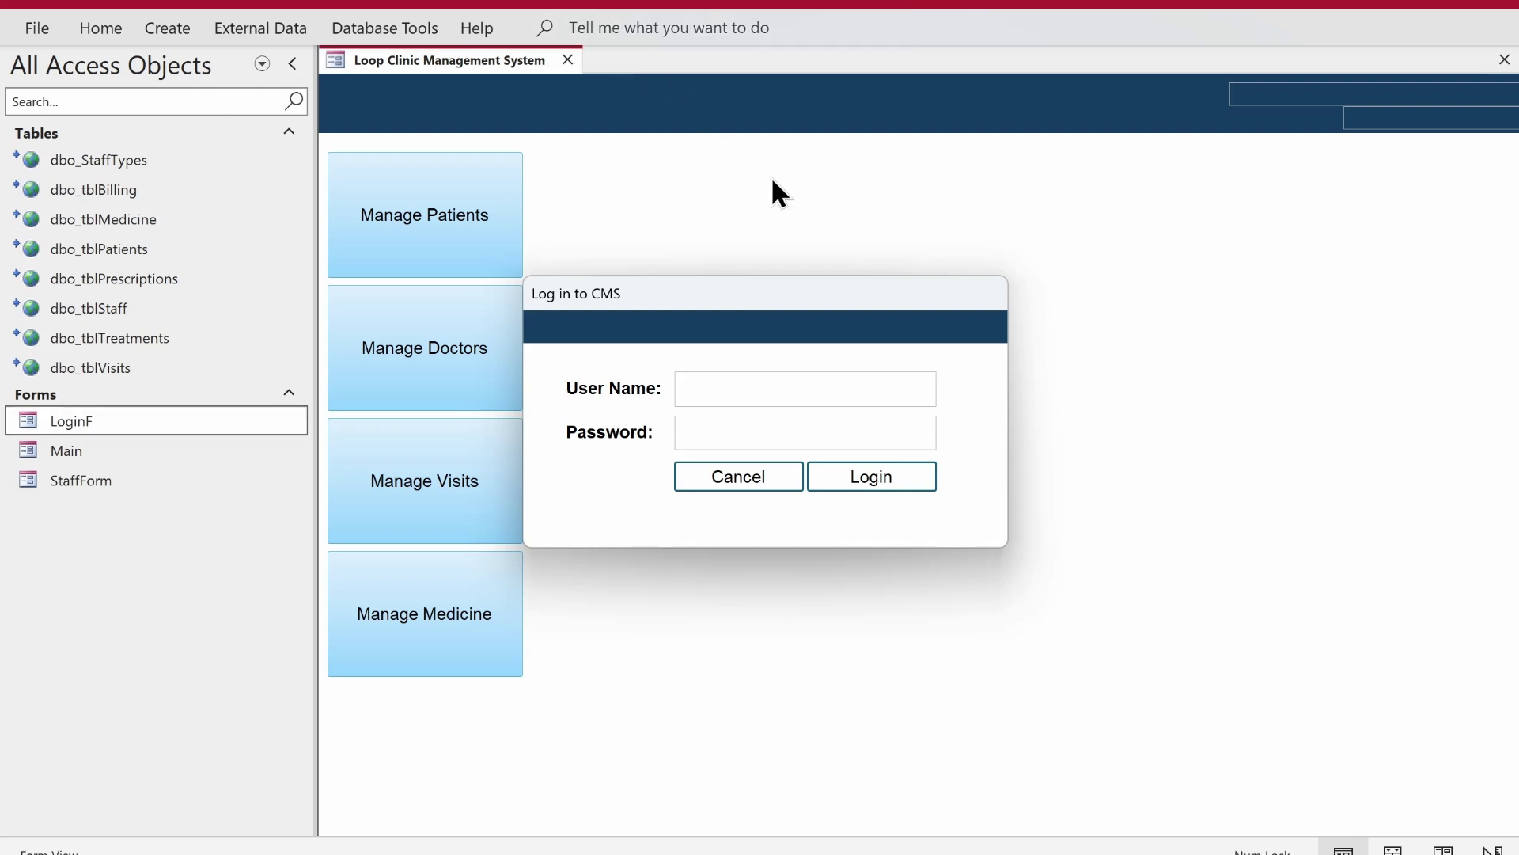
left_click_drag(736, 297, 745, 257)
right_click(745, 258)
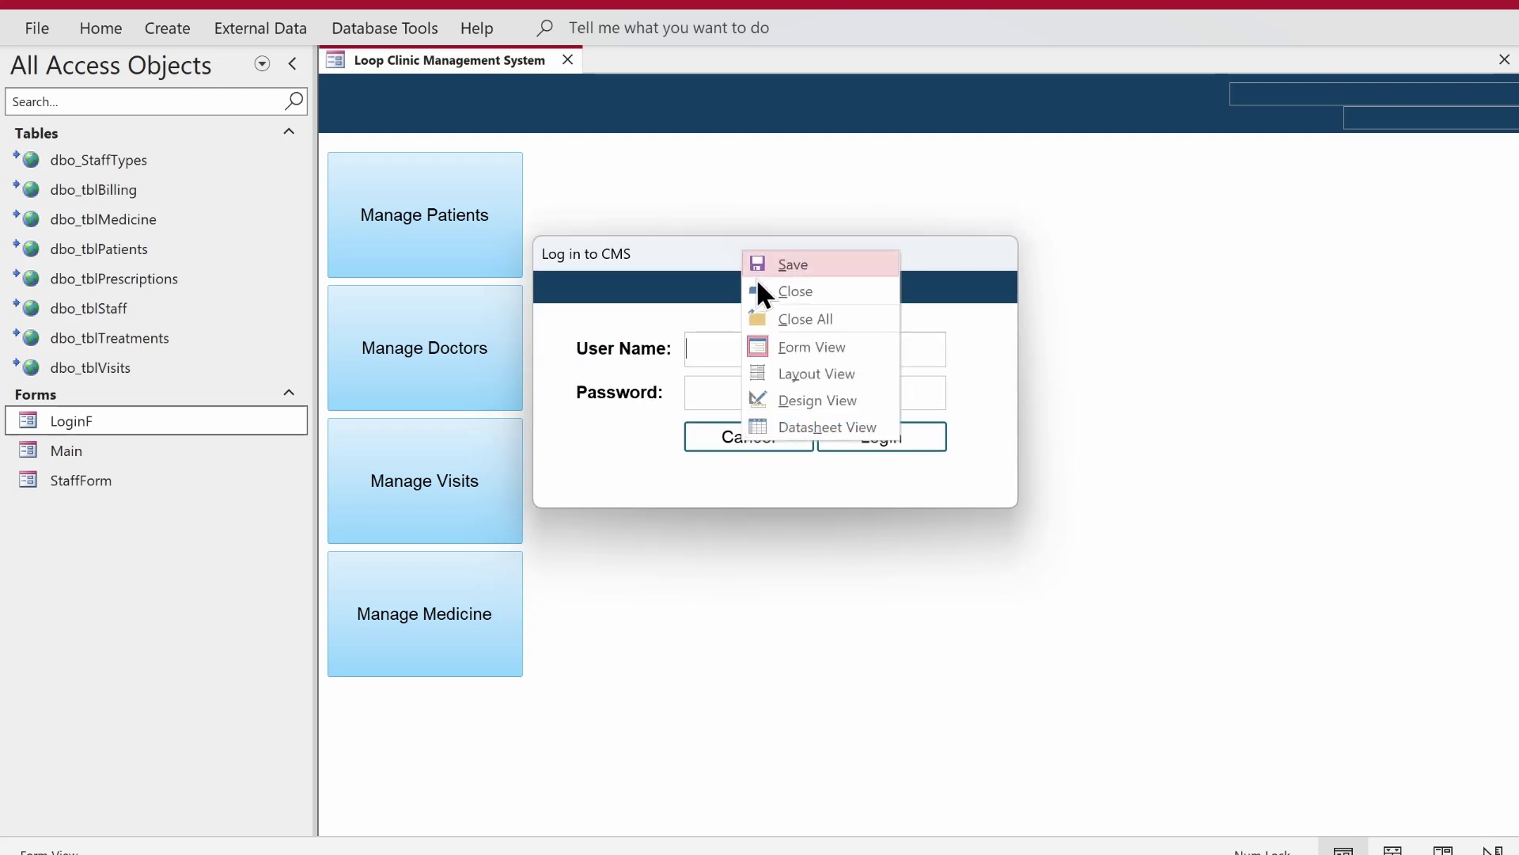
left_click(759, 290)
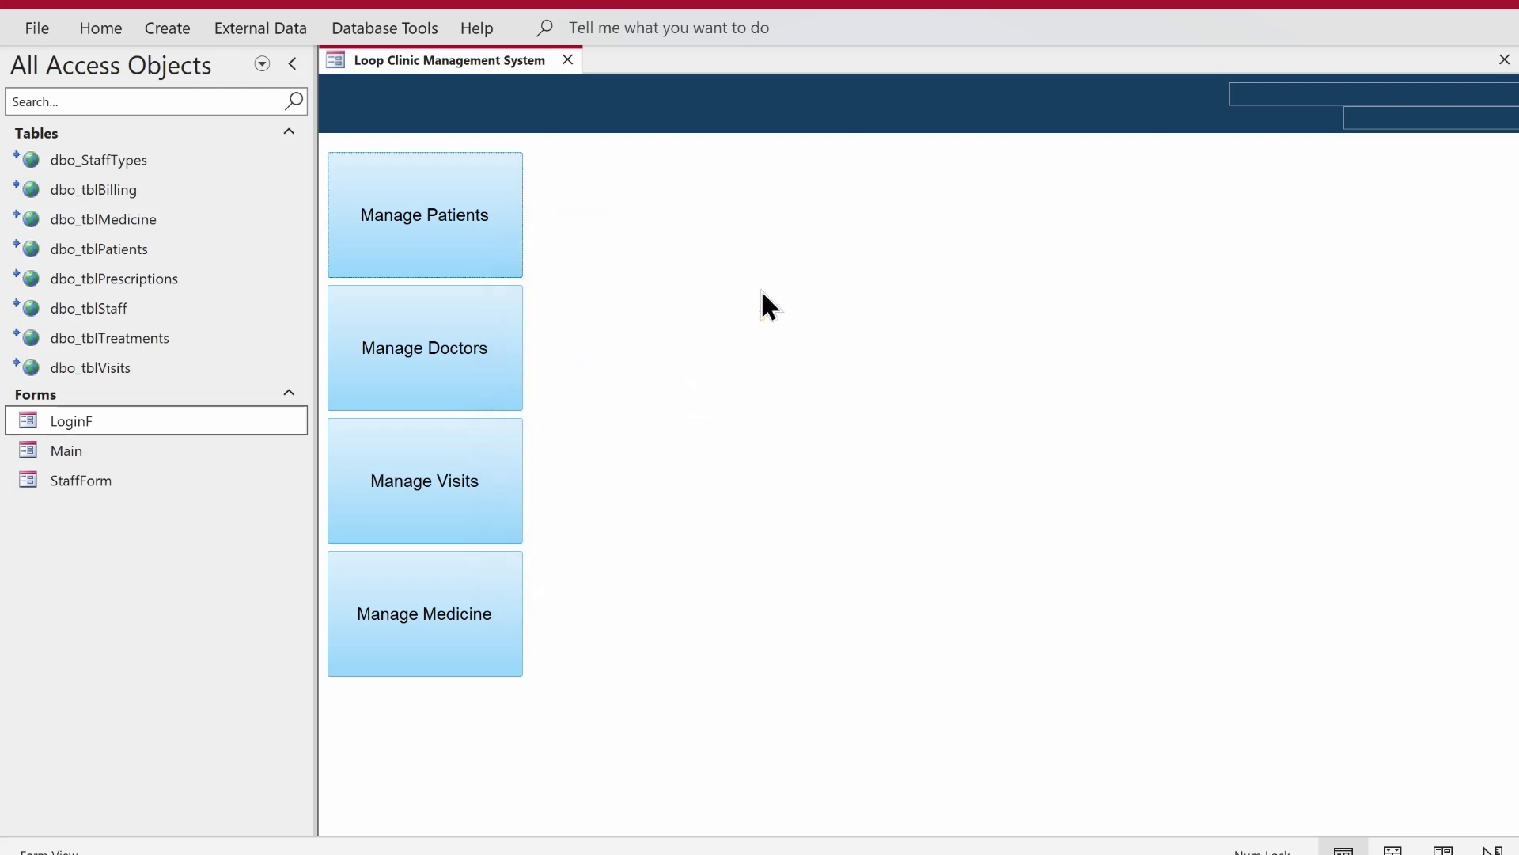
- Review dbo_tblStaff's StaffID, StaffType, UserName and Password columns, then open dbo_StaffTypes
left_click(154, 306)
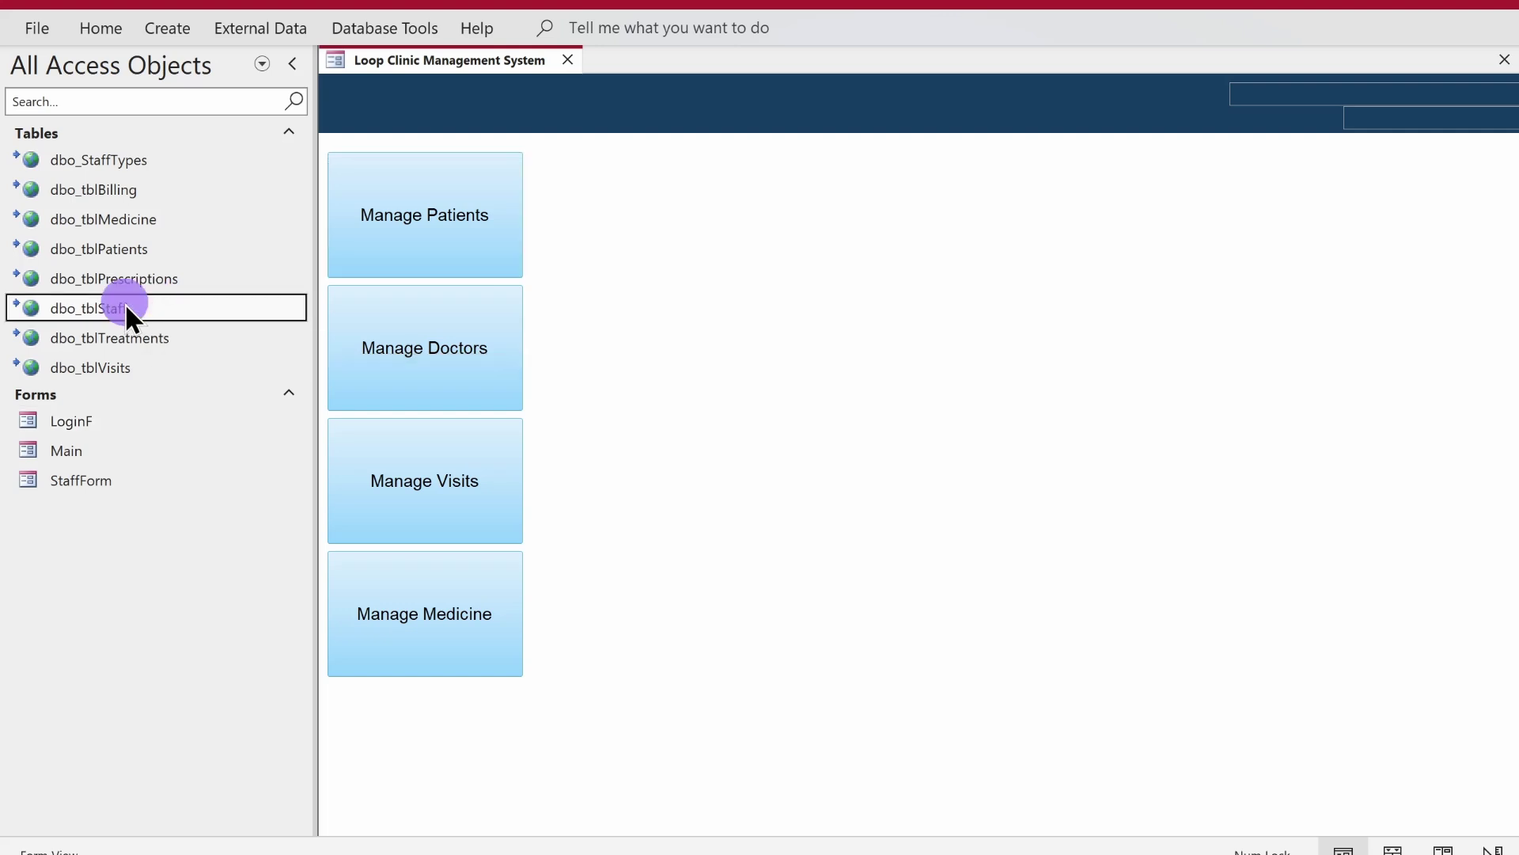
double_click(127, 308)
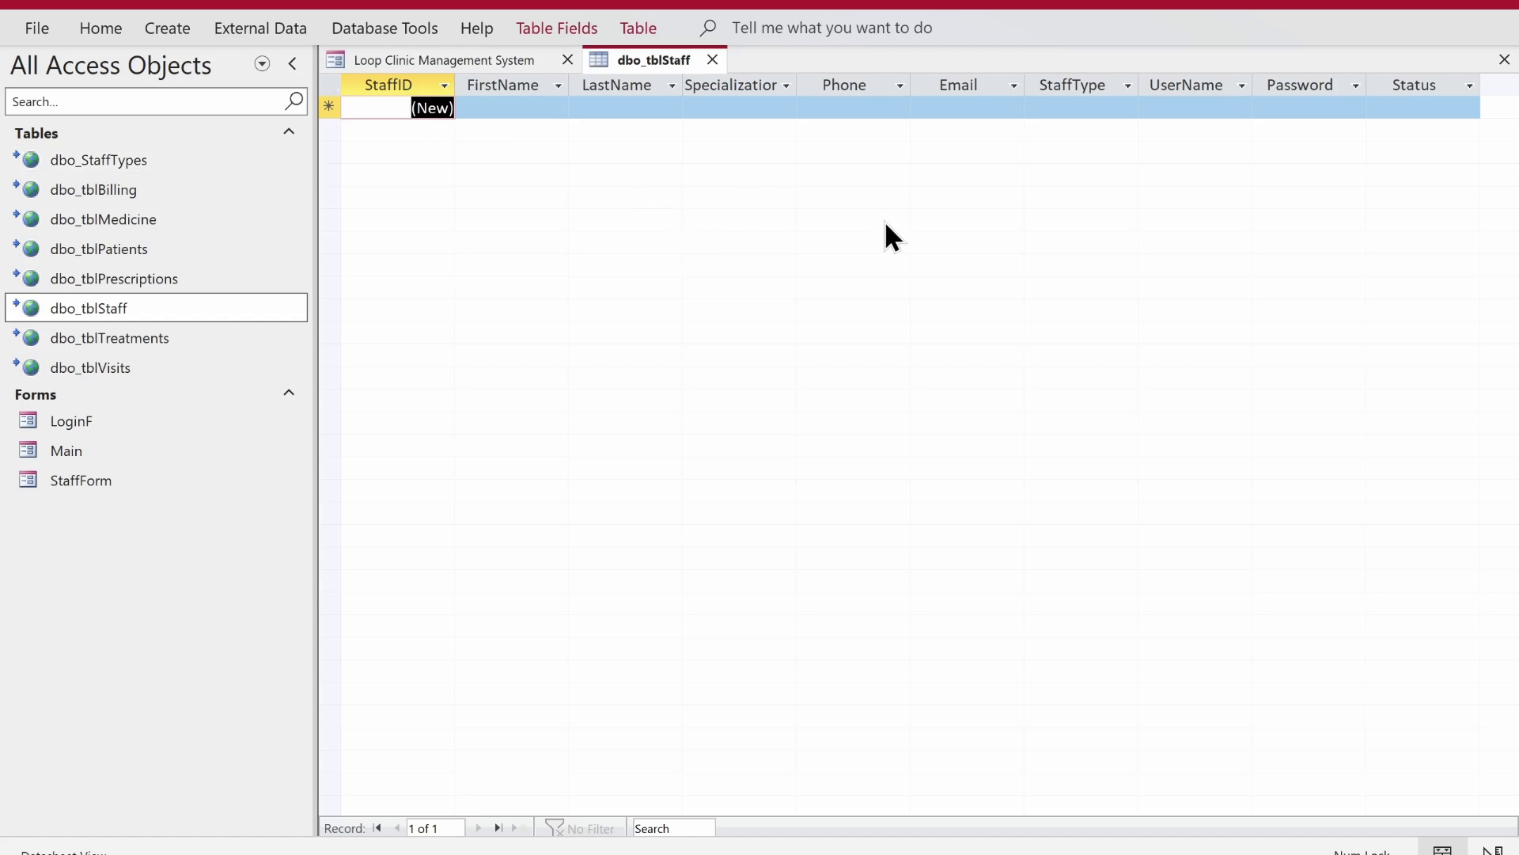
left_click(1110, 108)
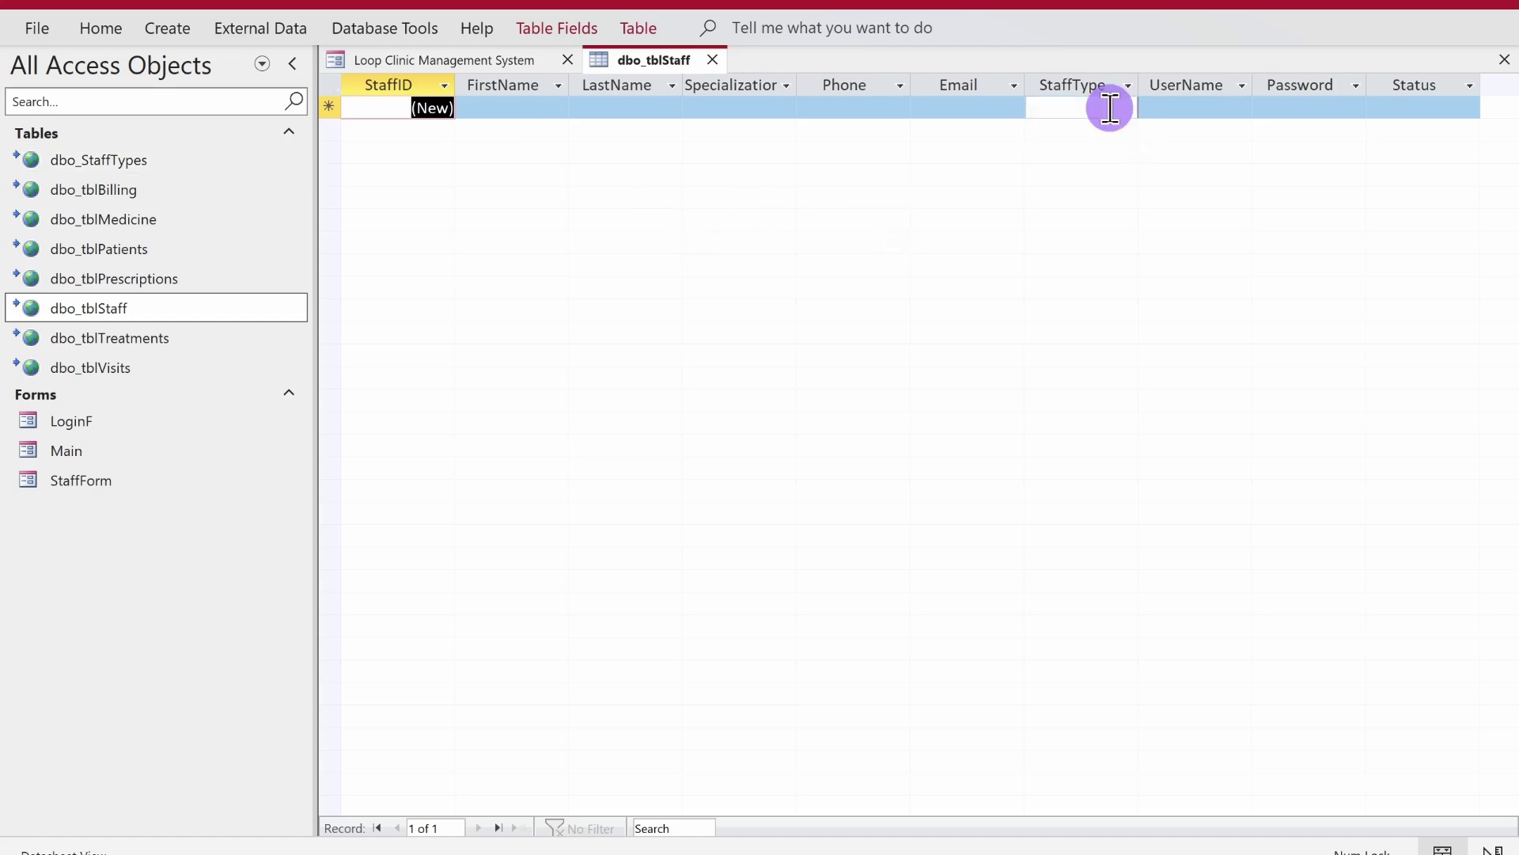
left_click(1194, 111)
left_click(1293, 111)
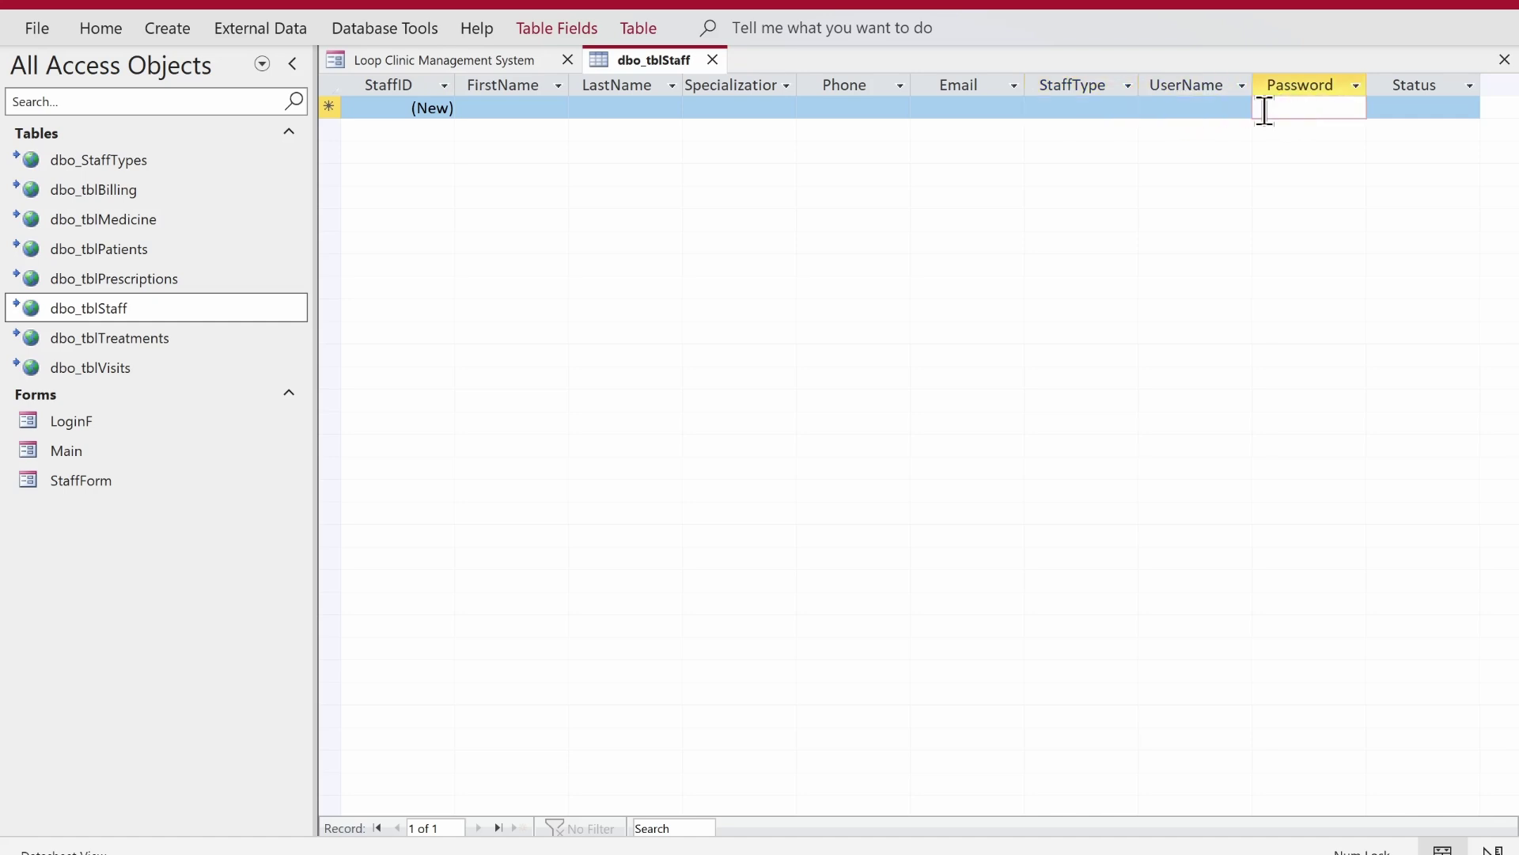
left_click_drag(1076, 83, 1290, 79)
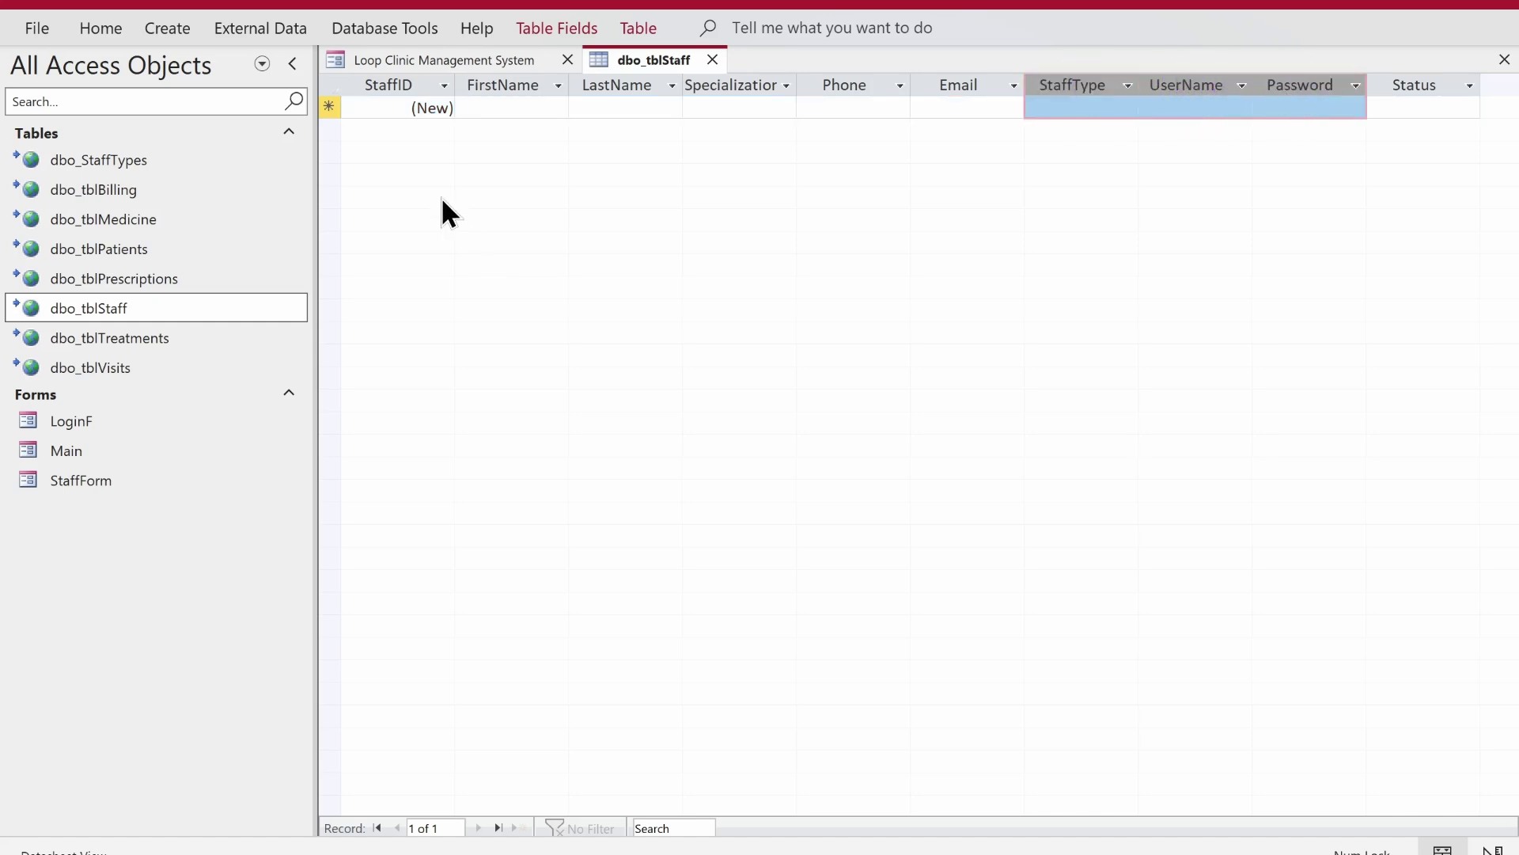
left_click(386, 87)
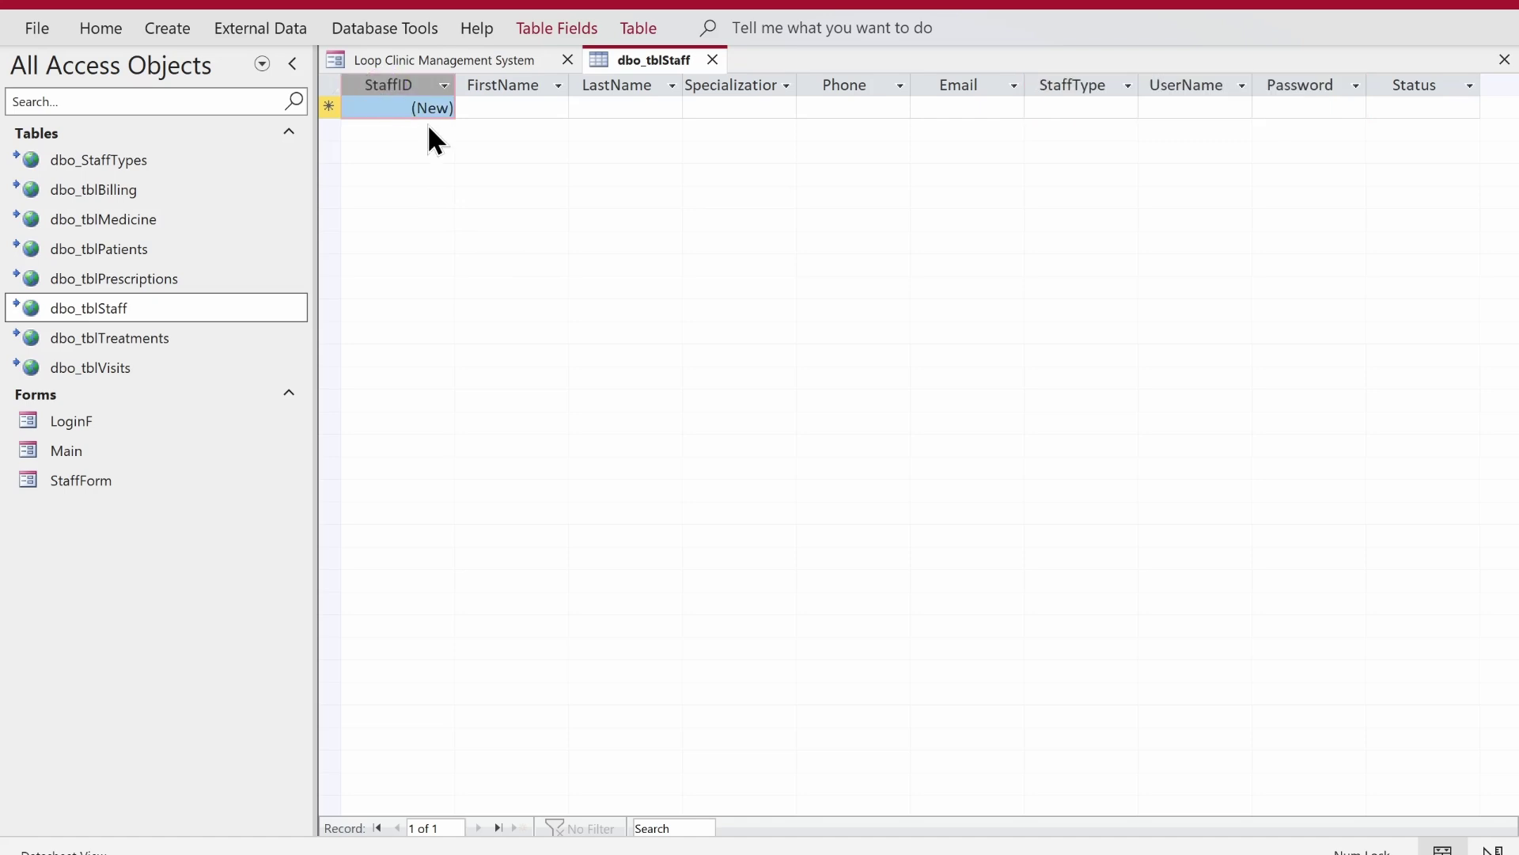
double_click(145, 161)
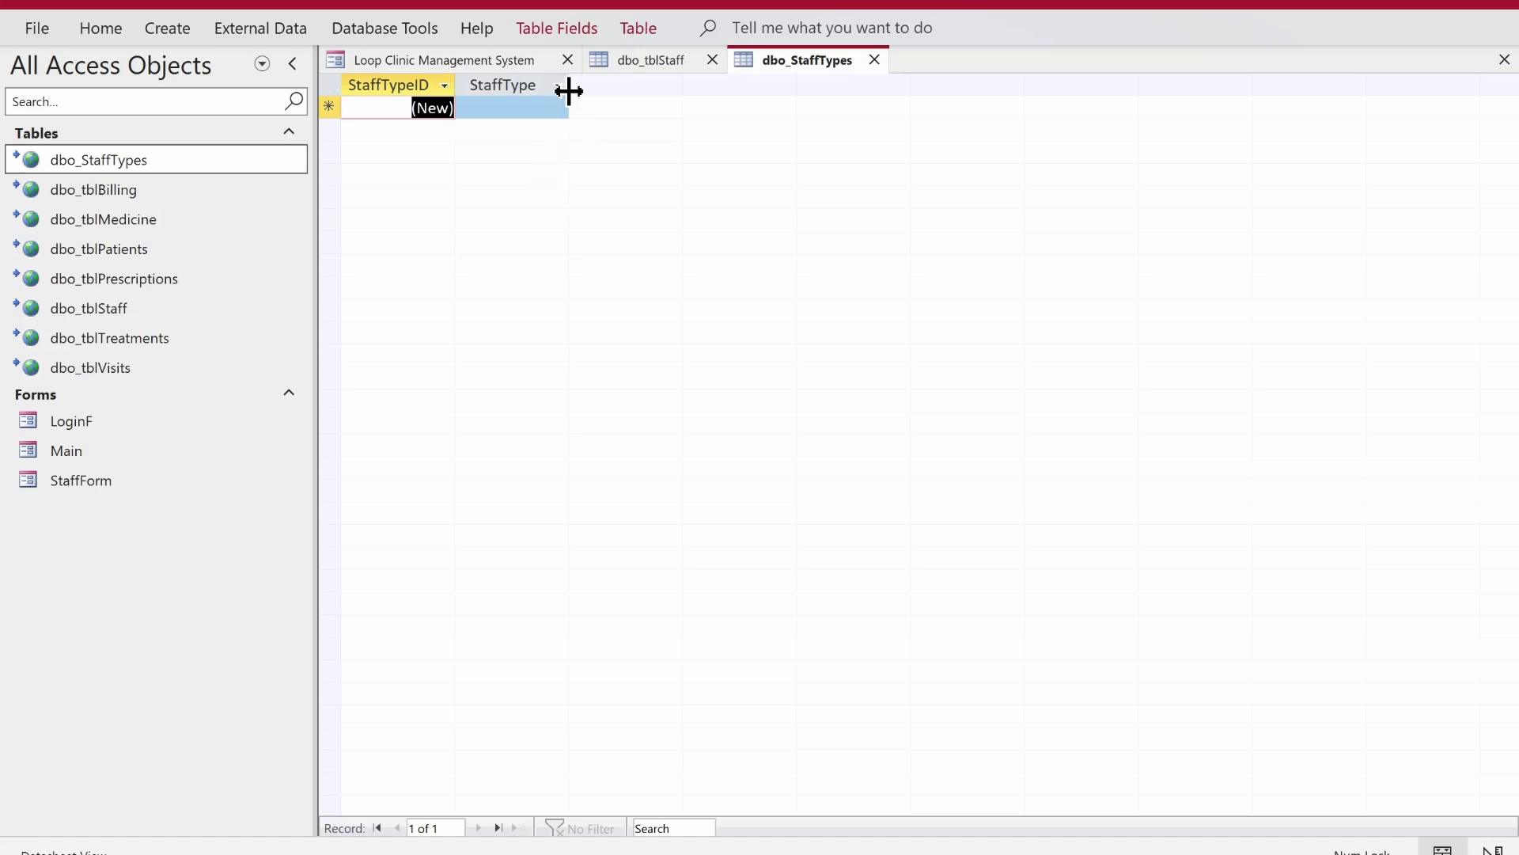
- Widen the StaffType column, enter Doctor, Nurse and Adminstrator, and save the layout on closing
left_click_drag(568, 91, 629, 91)
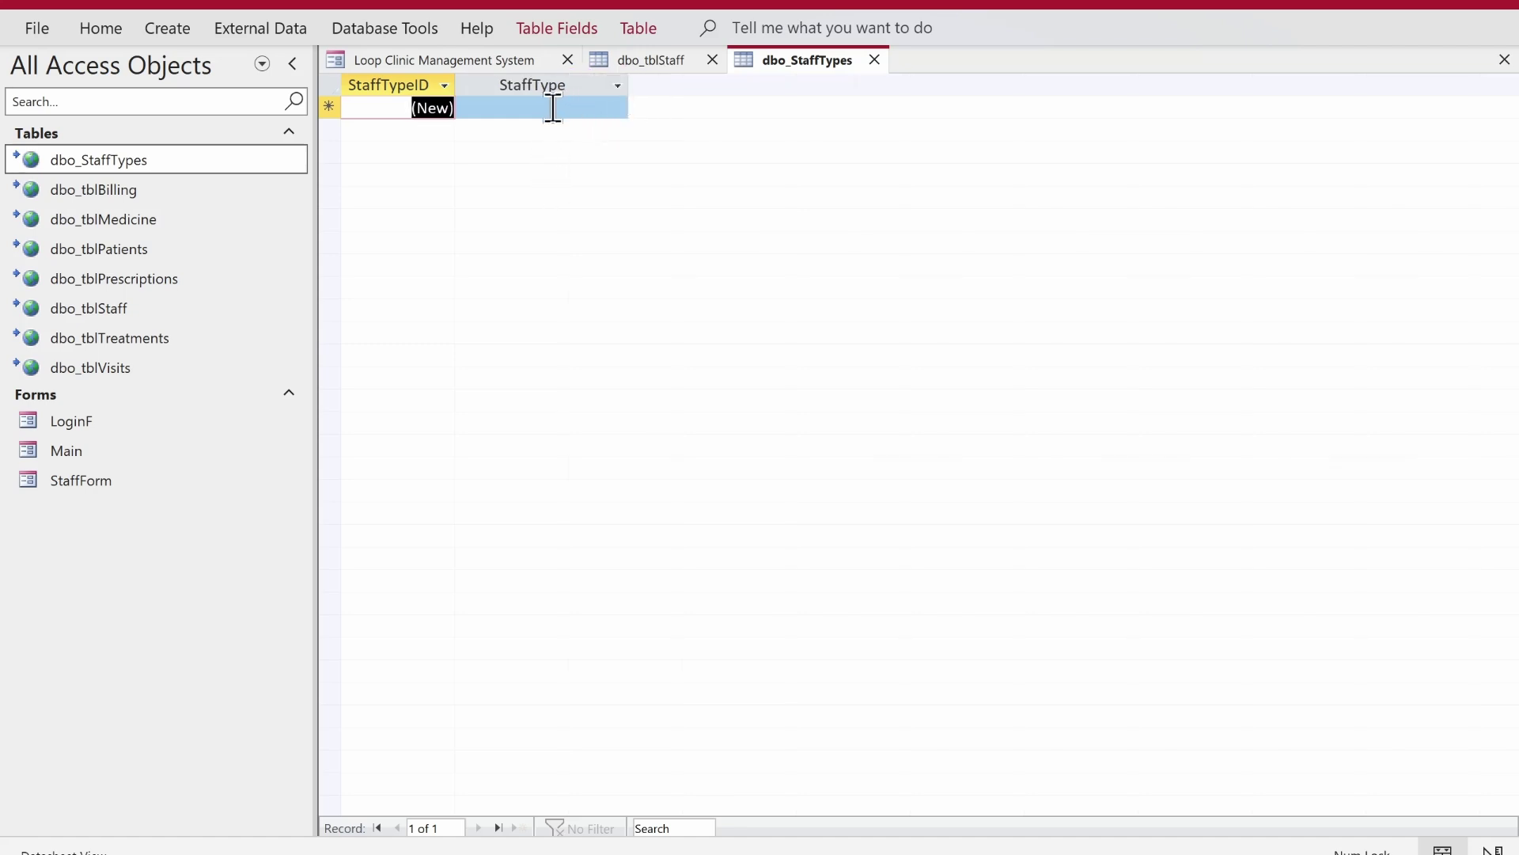
left_click(553, 107)
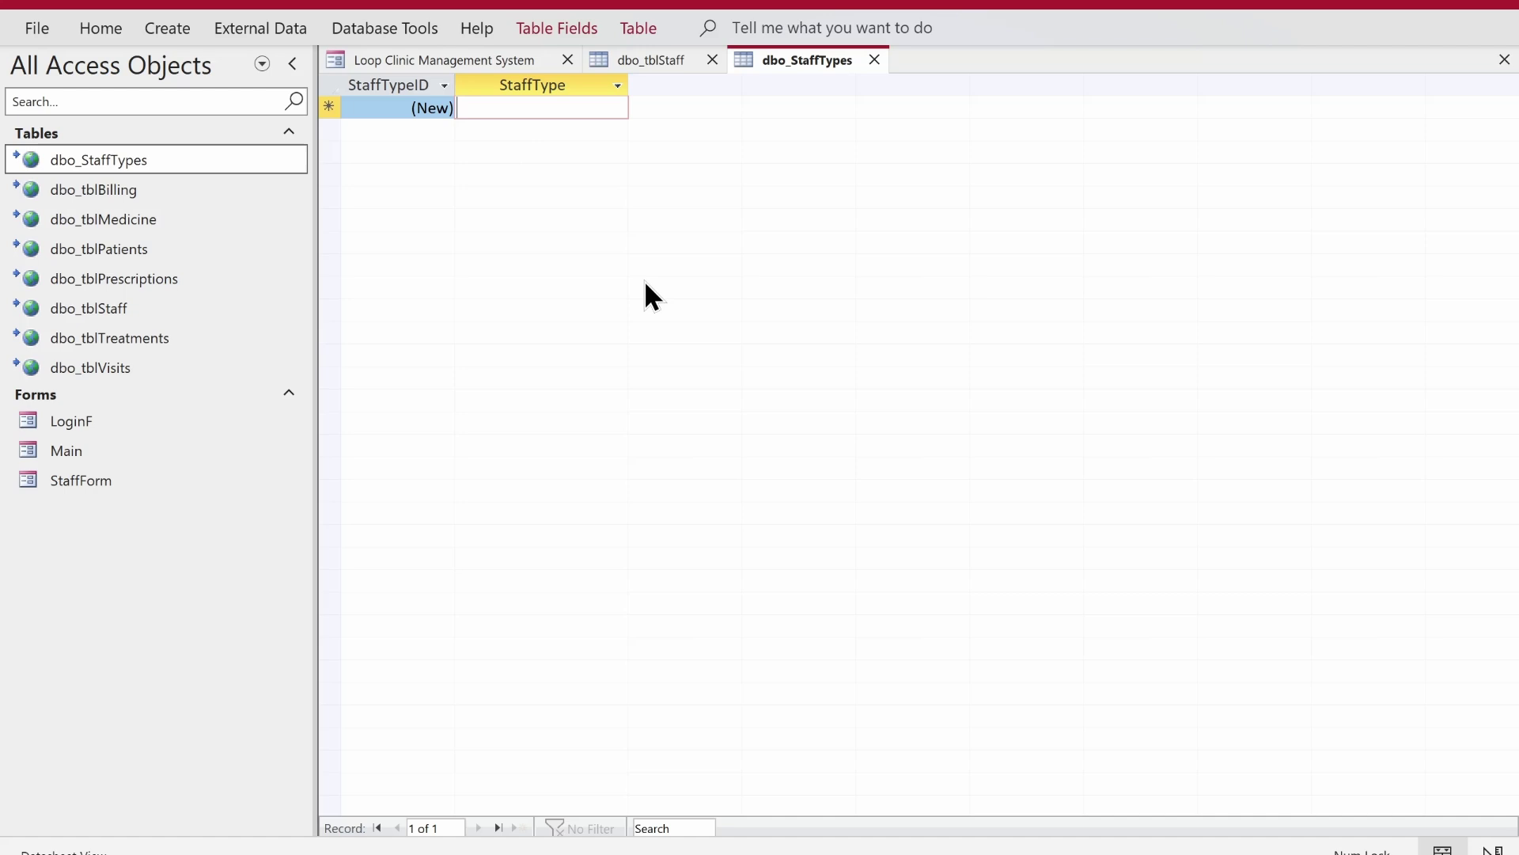
type("Do")
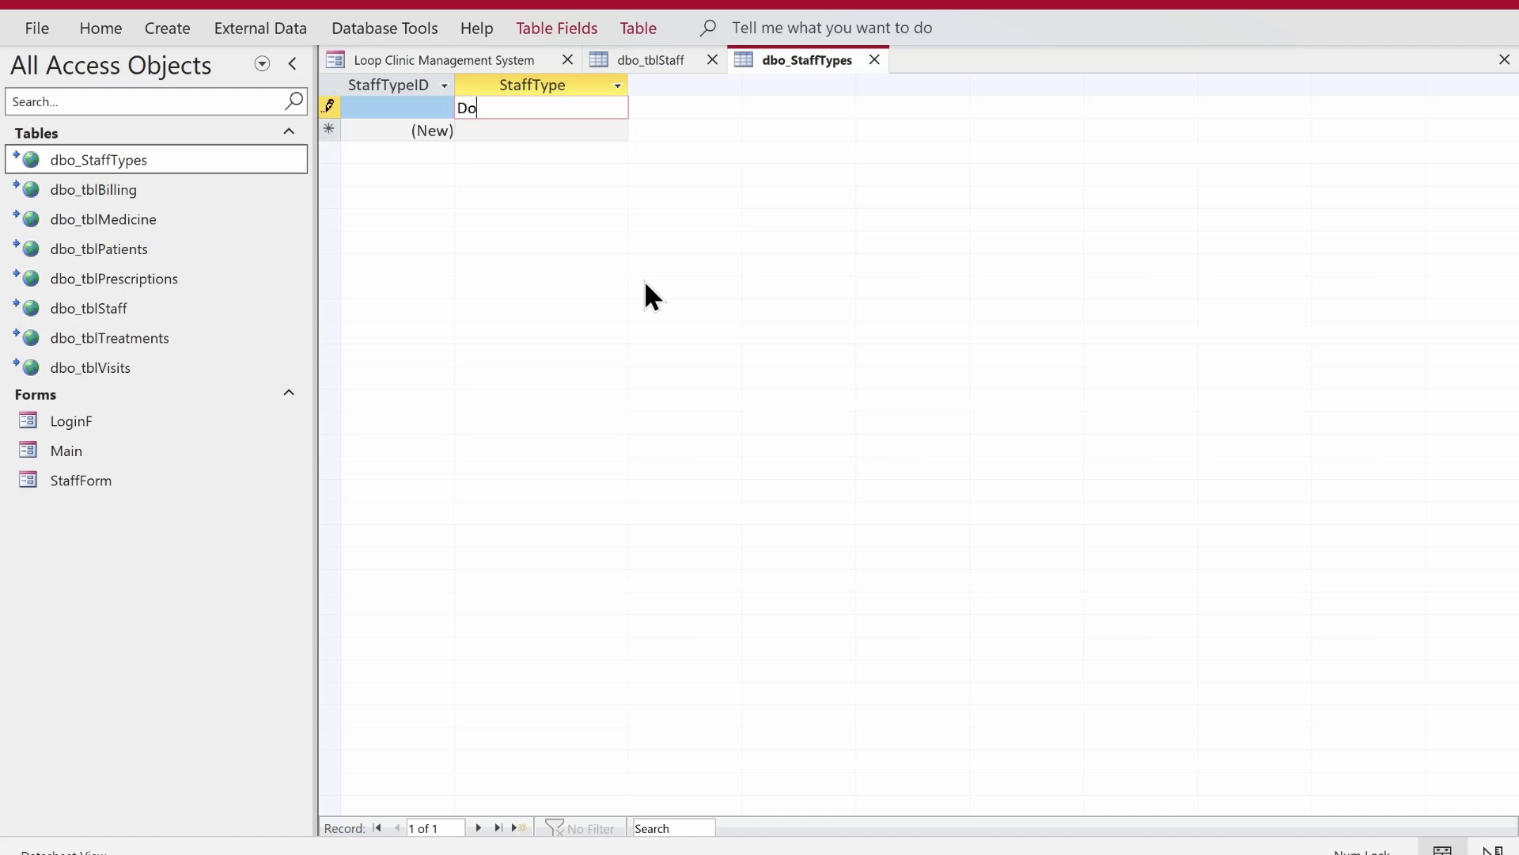
type("ctor")
key("Return")
type("N")
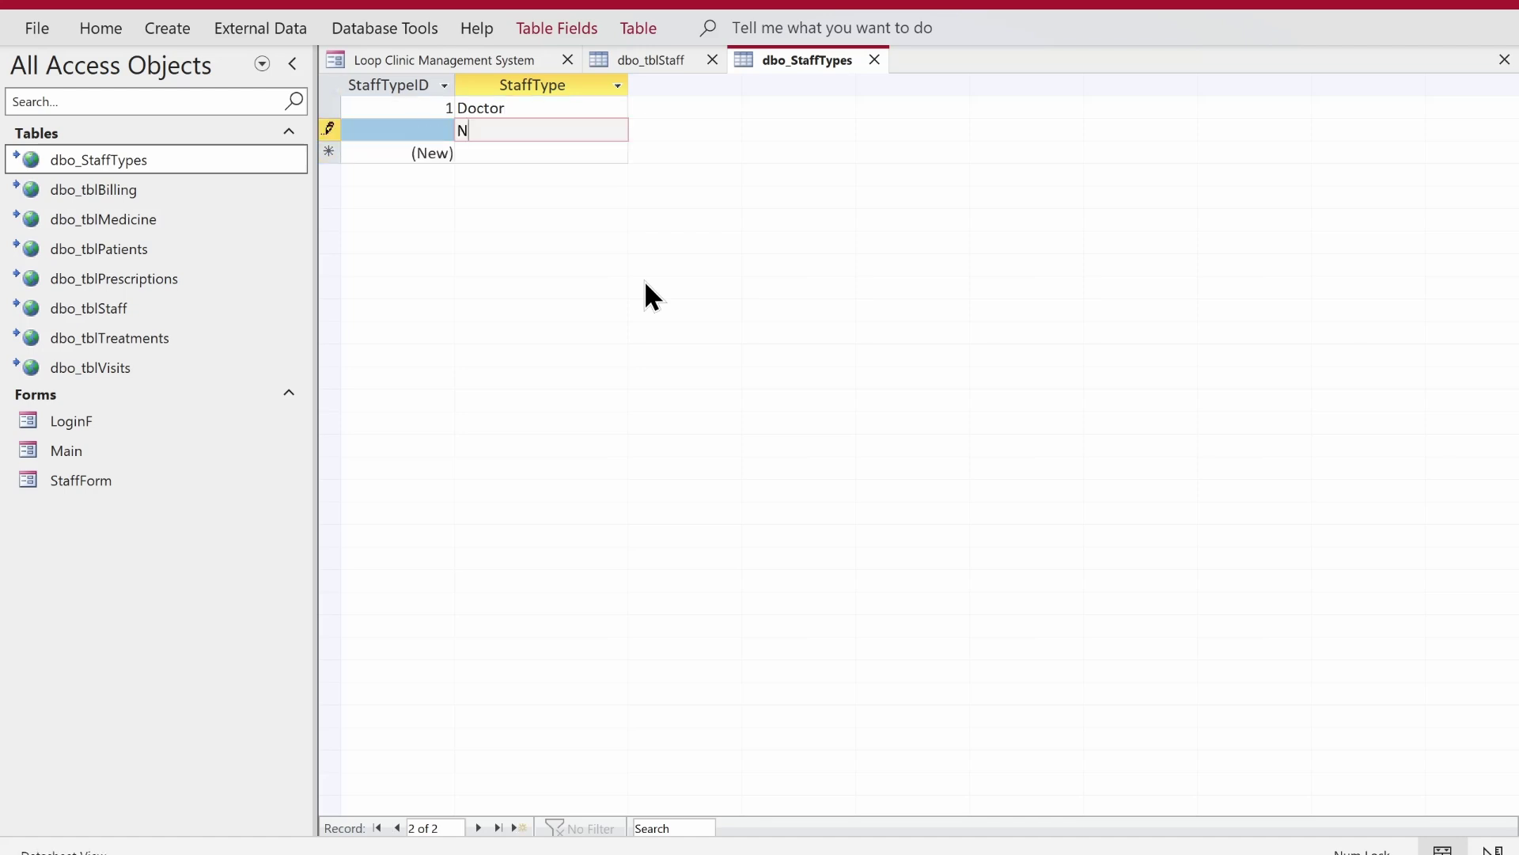
type("urse")
key("Return")
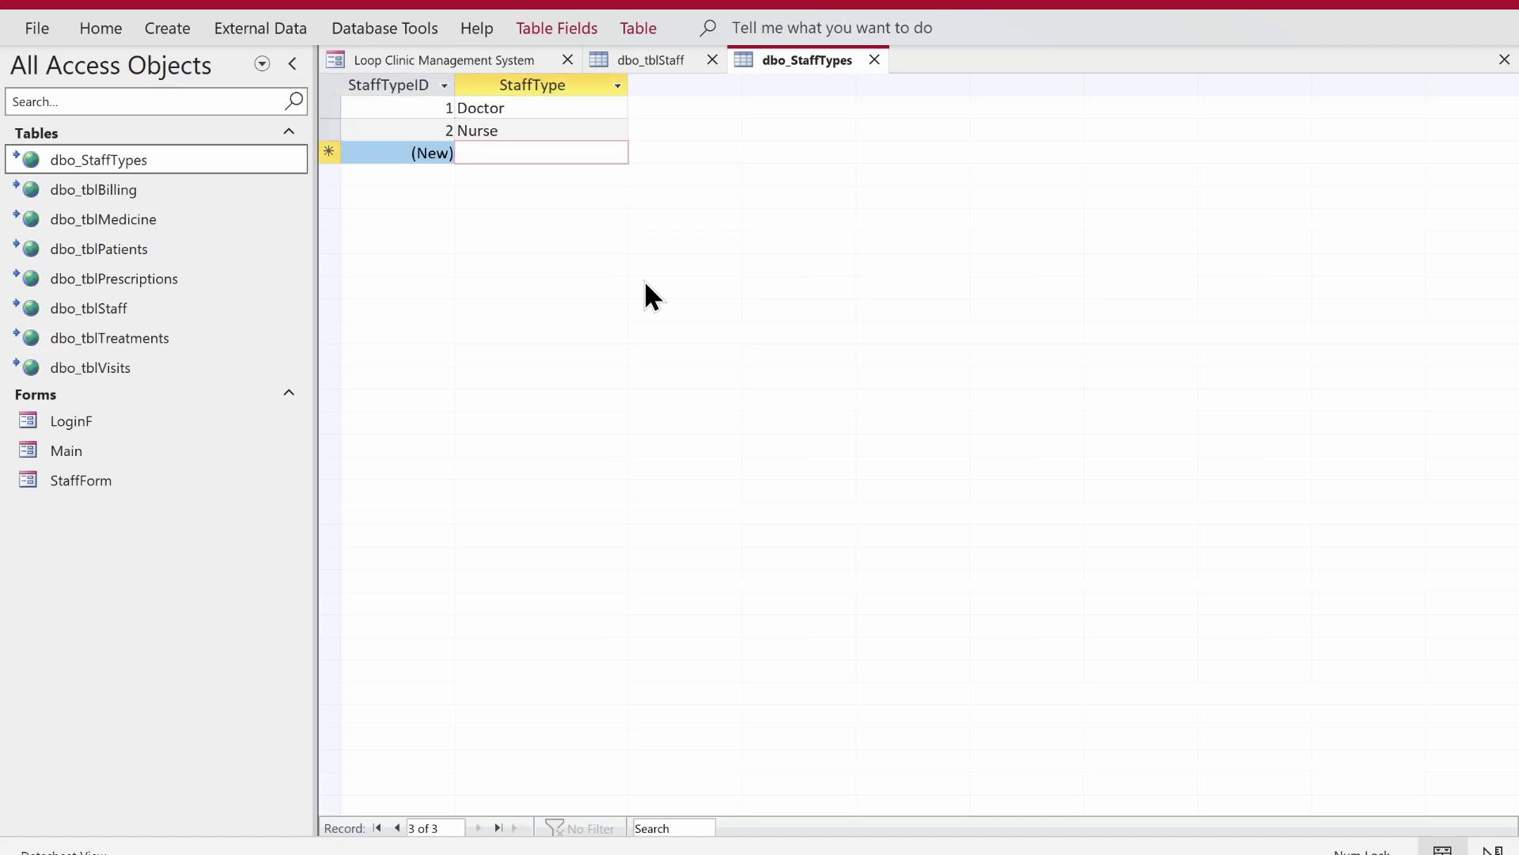
type("Adminstra")
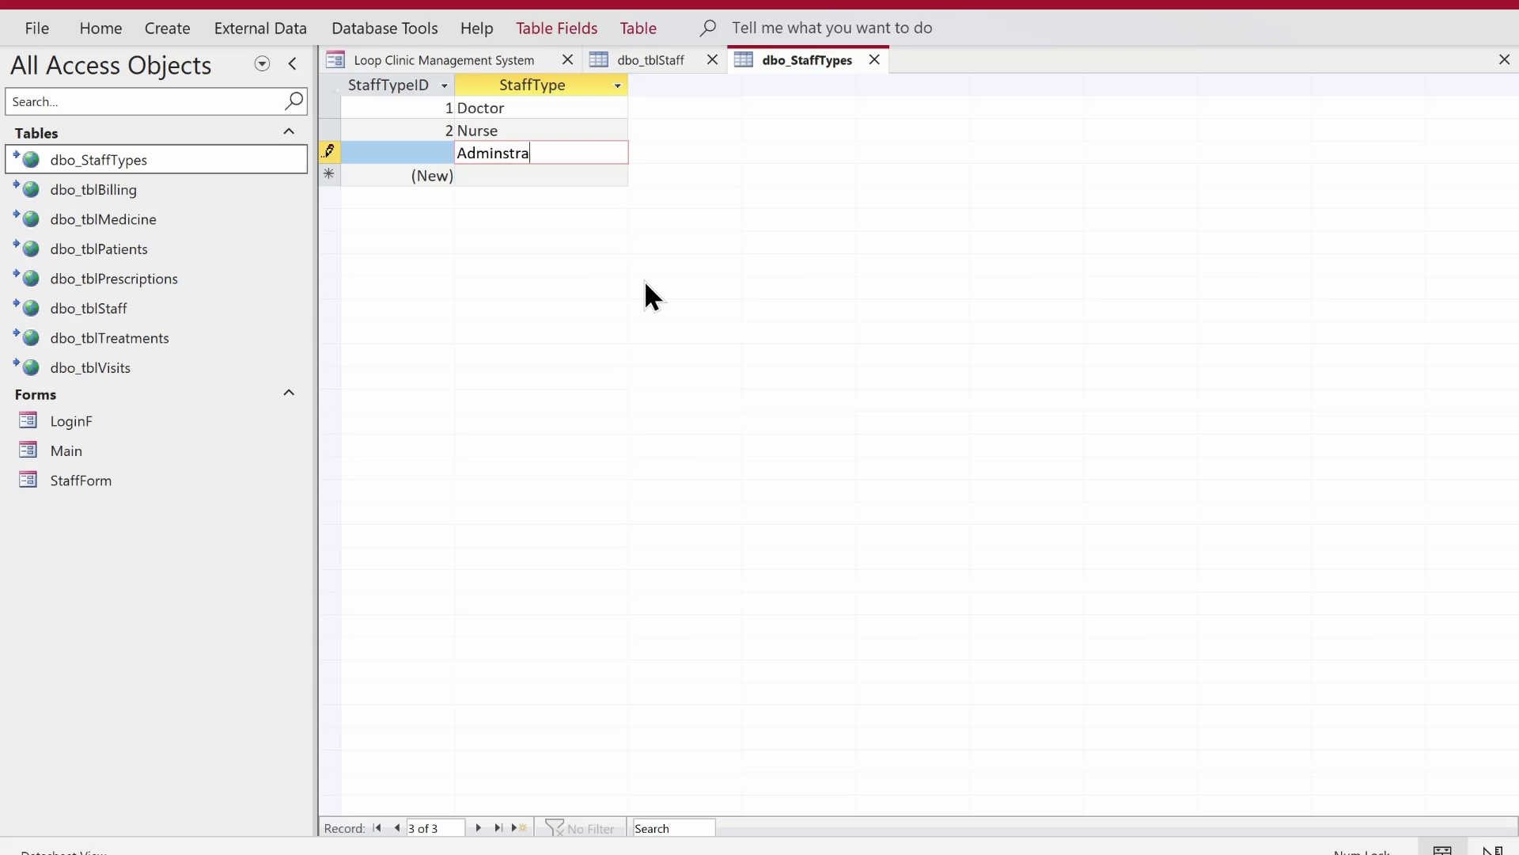
type("tor")
key("Return")
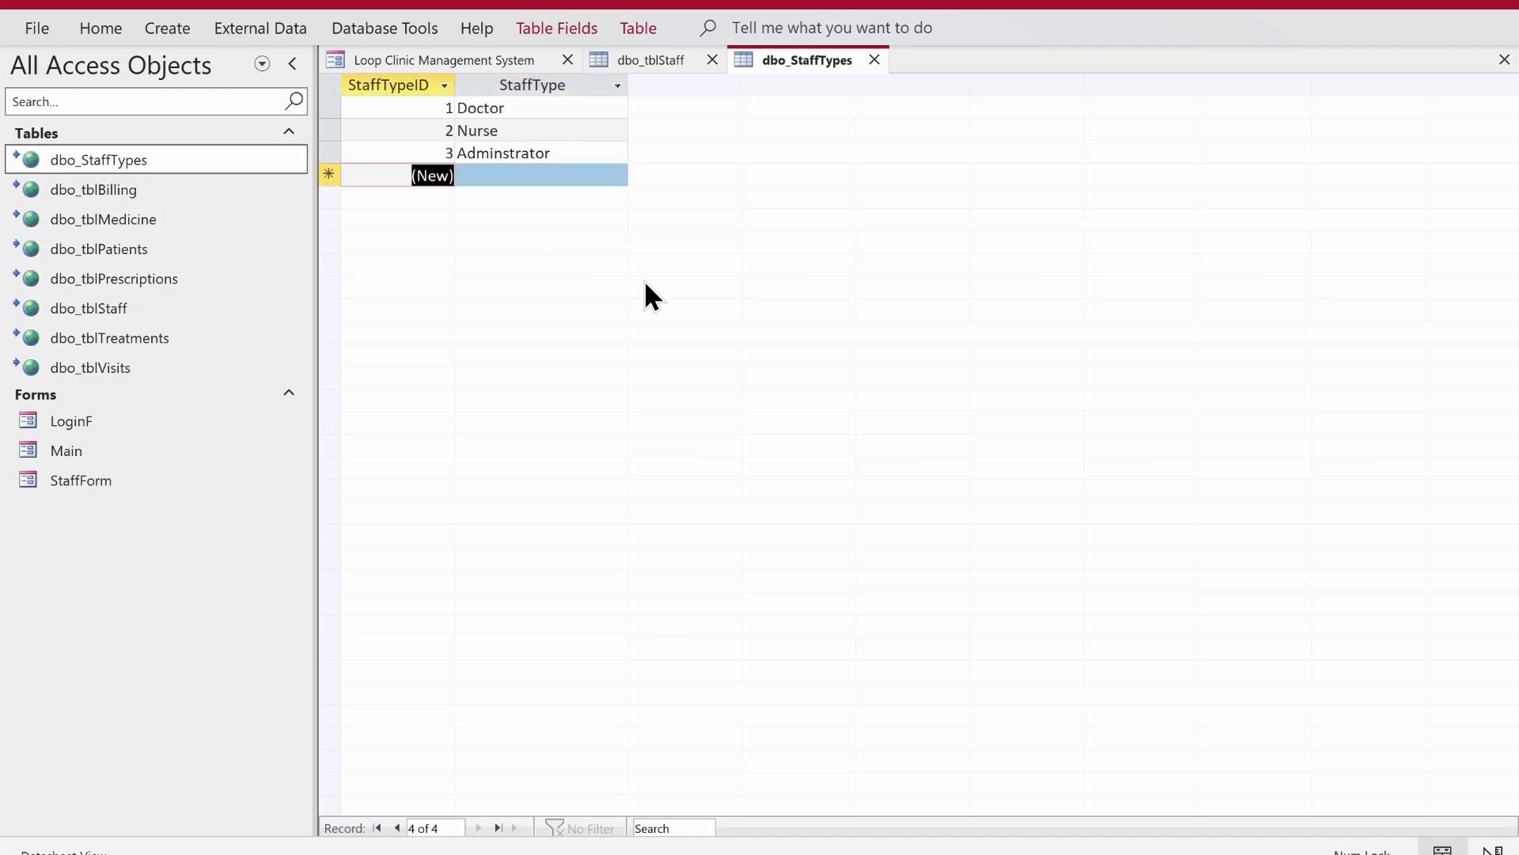
left_click(875, 59)
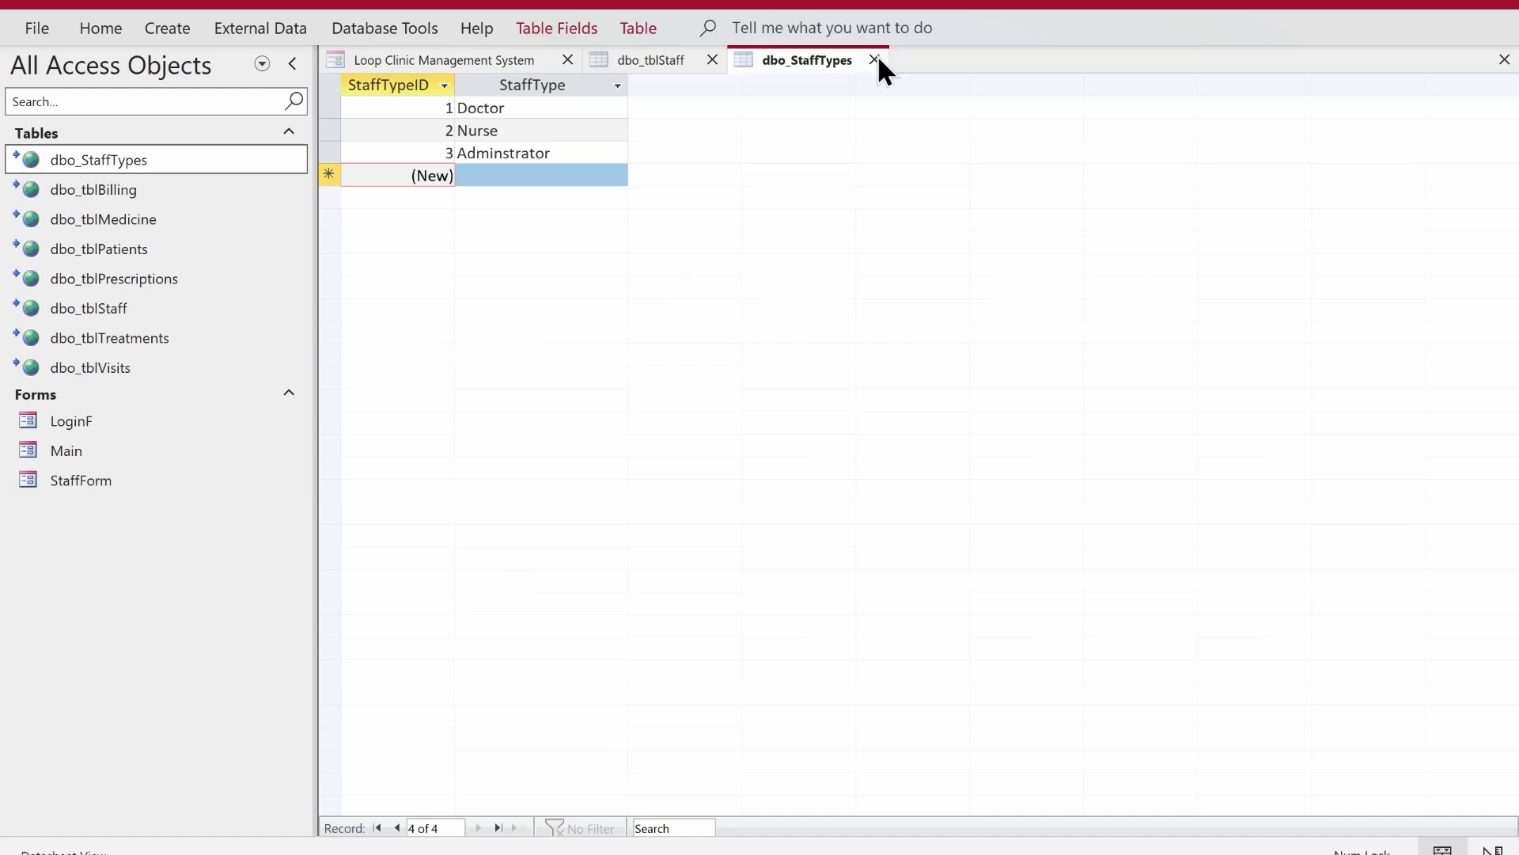
left_click(679, 489)
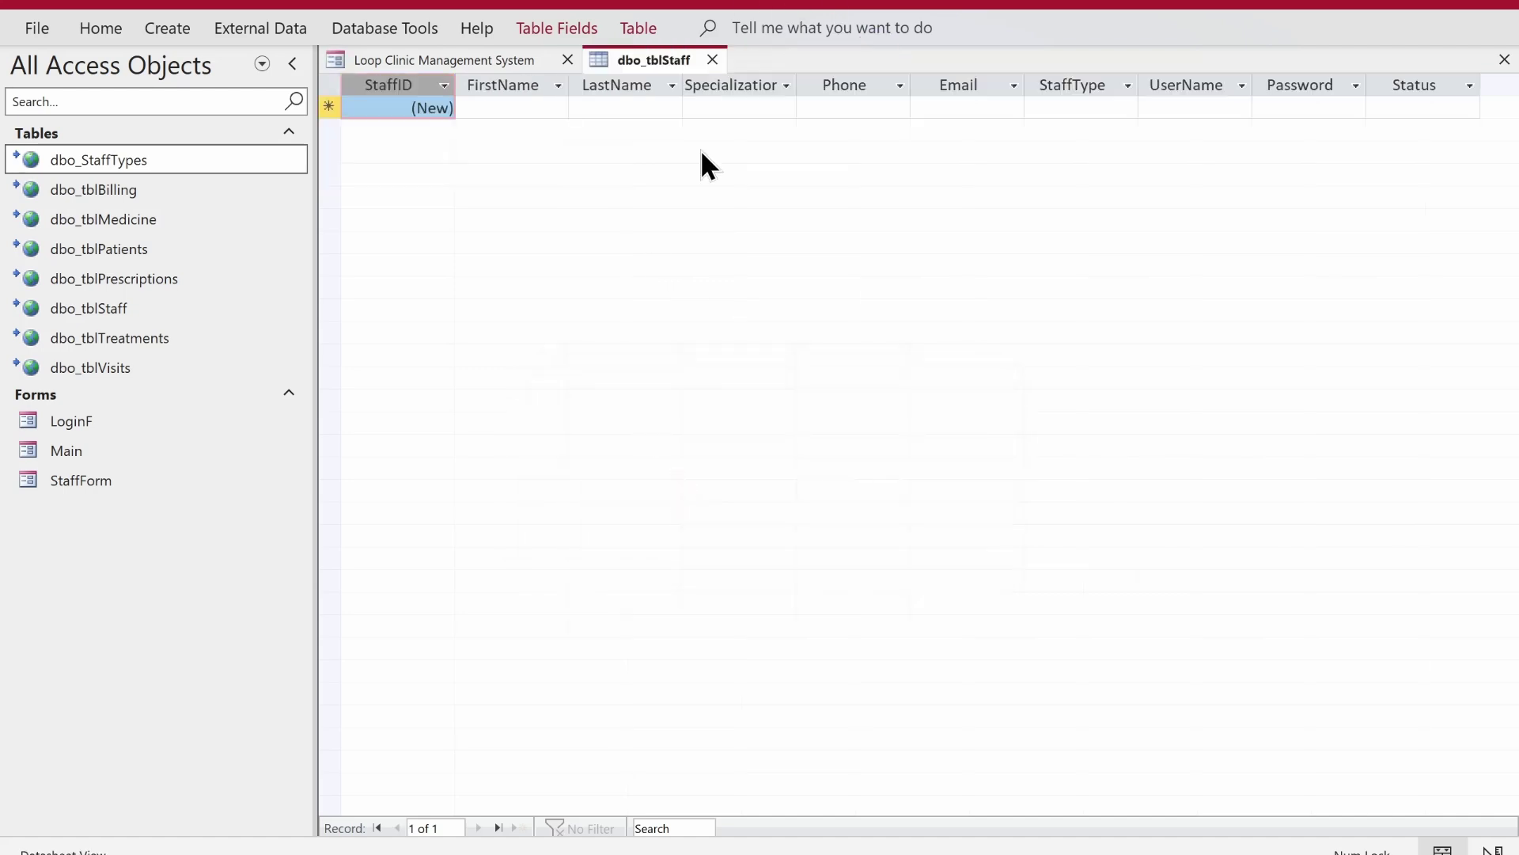
- Close dbo_tblStaff, preview StaffForm, then close it and the Loop Clinic Management System form
left_click(714, 60)
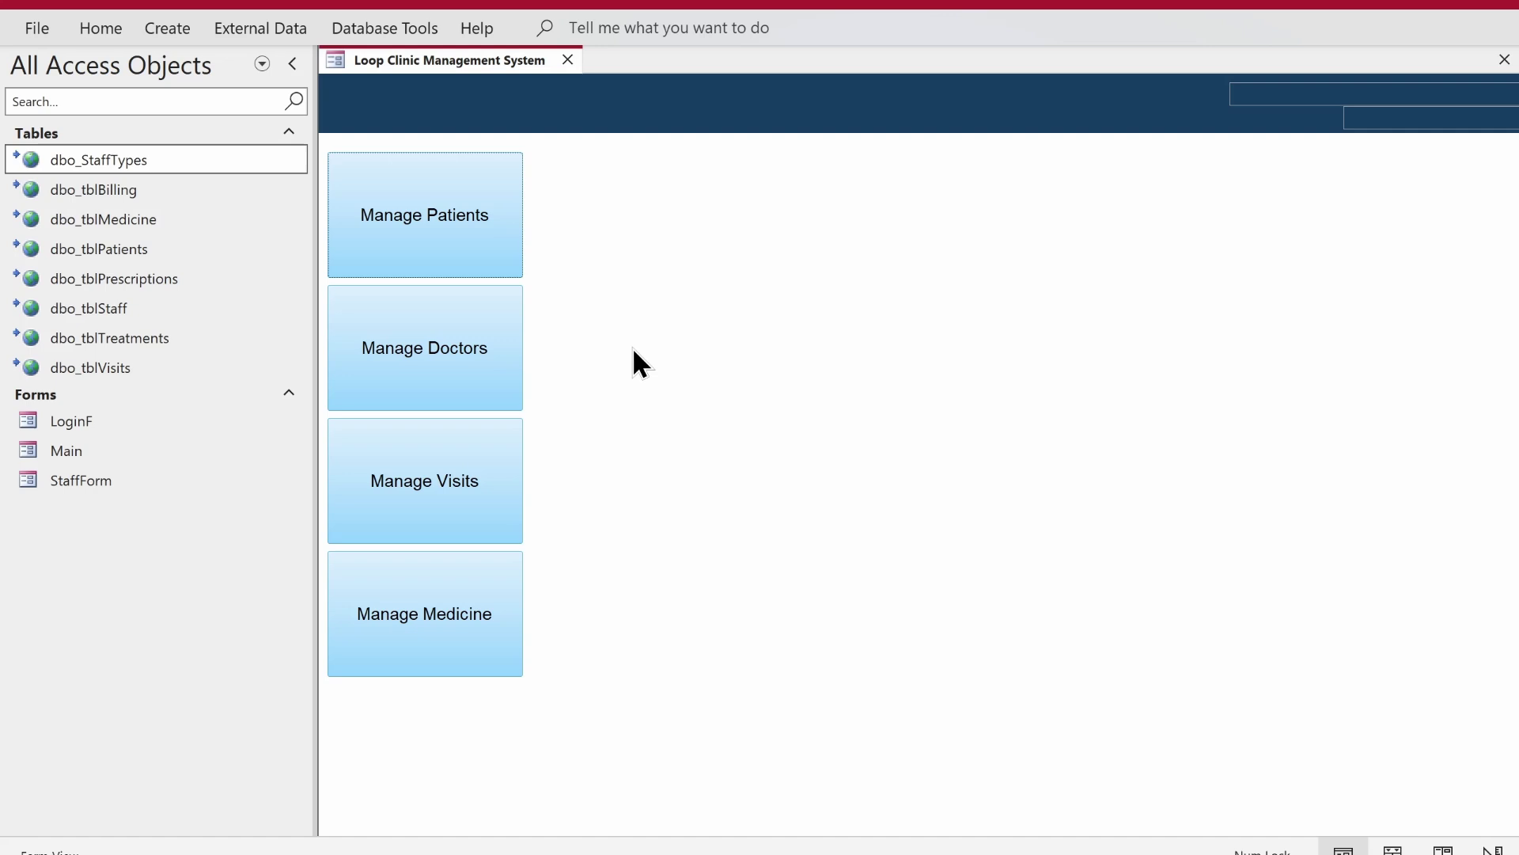
left_click(175, 483)
double_click(176, 482)
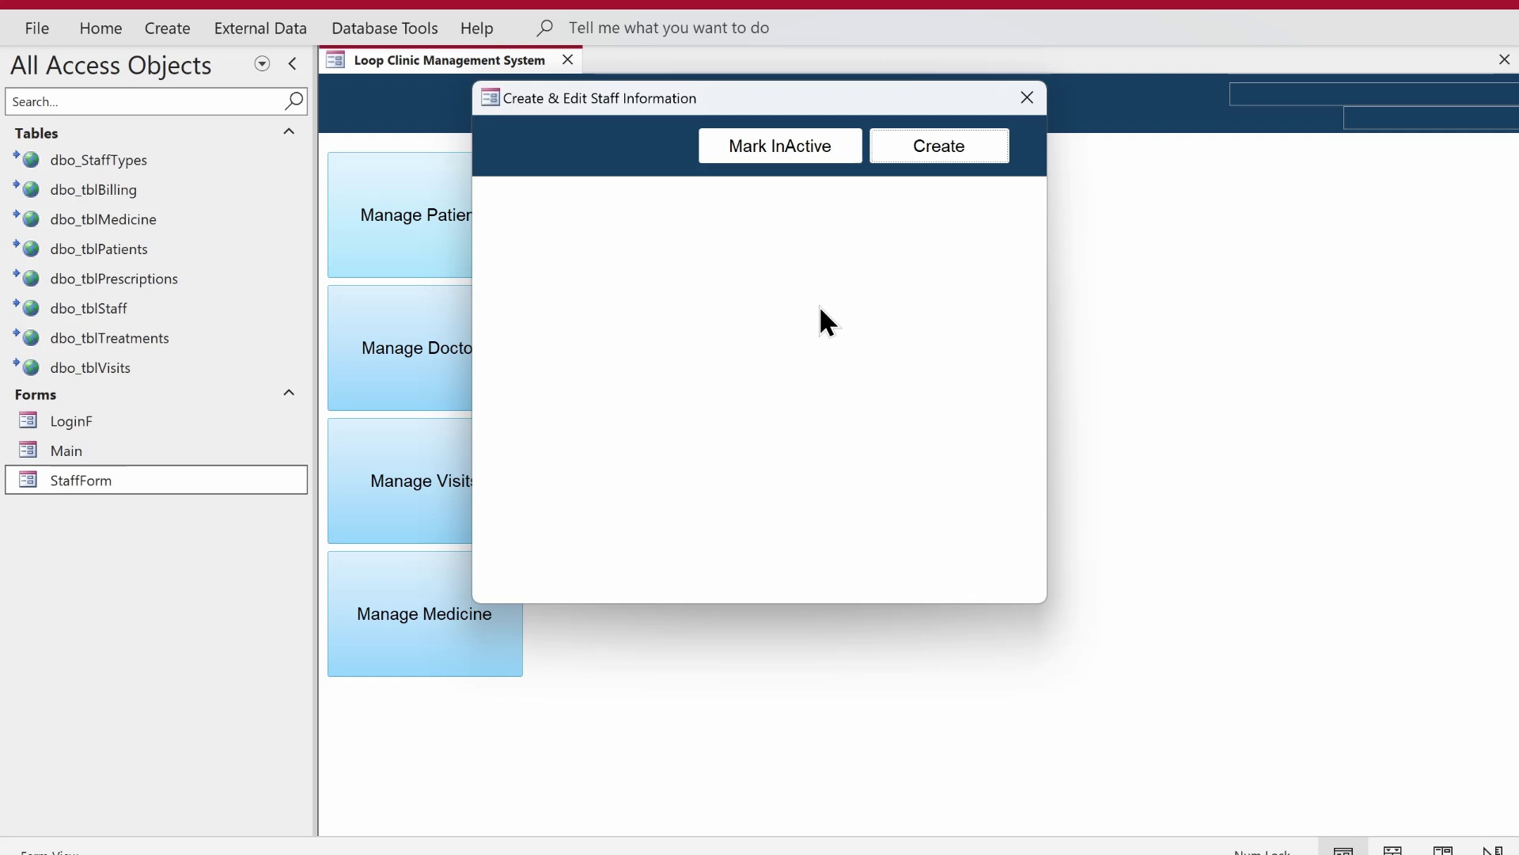
left_click_drag(963, 110, 1146, 268)
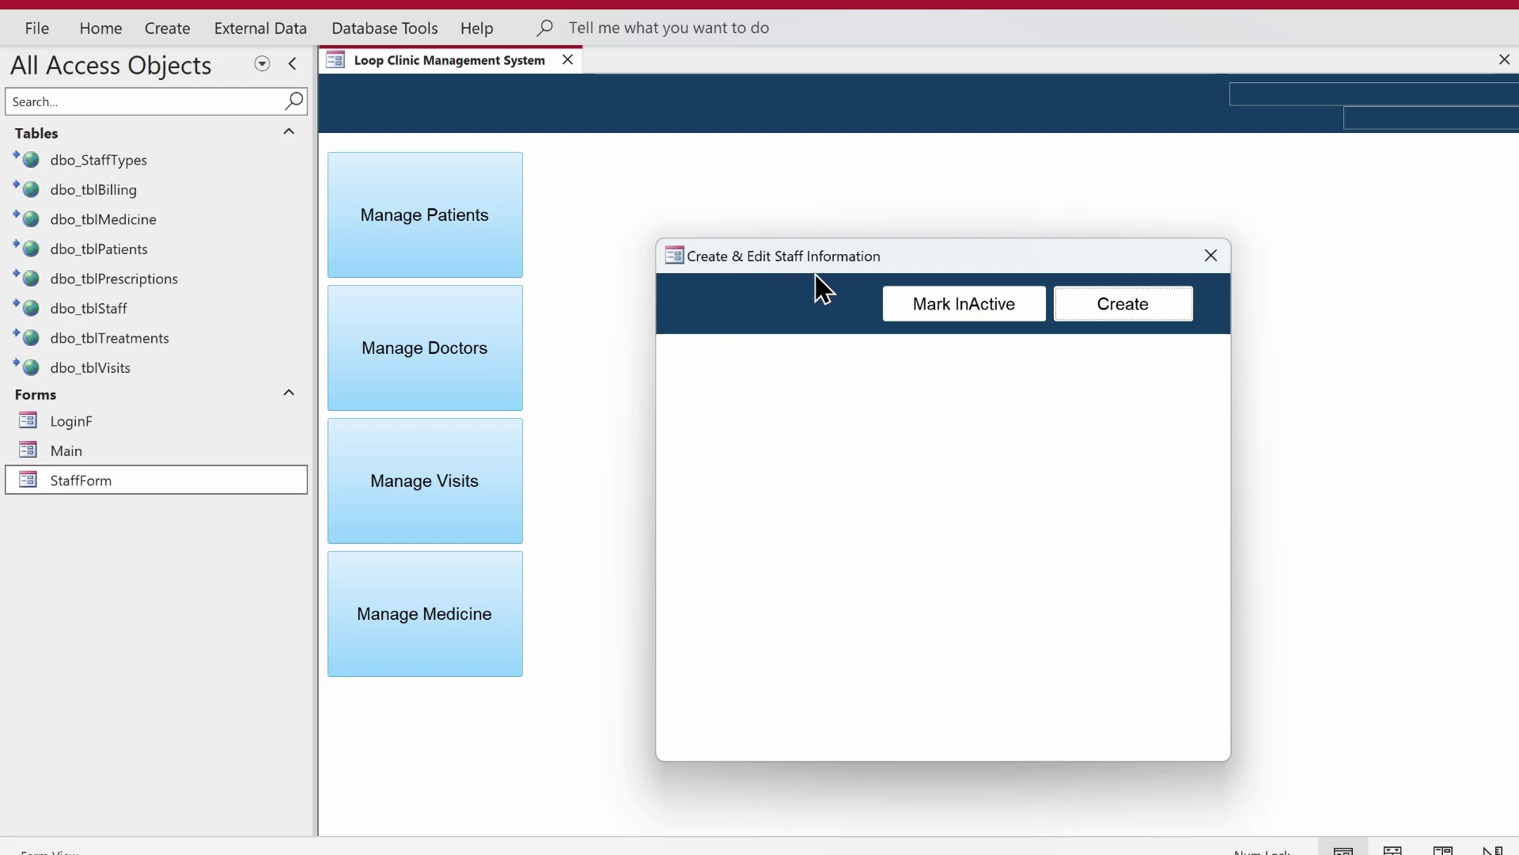
left_click(1210, 256)
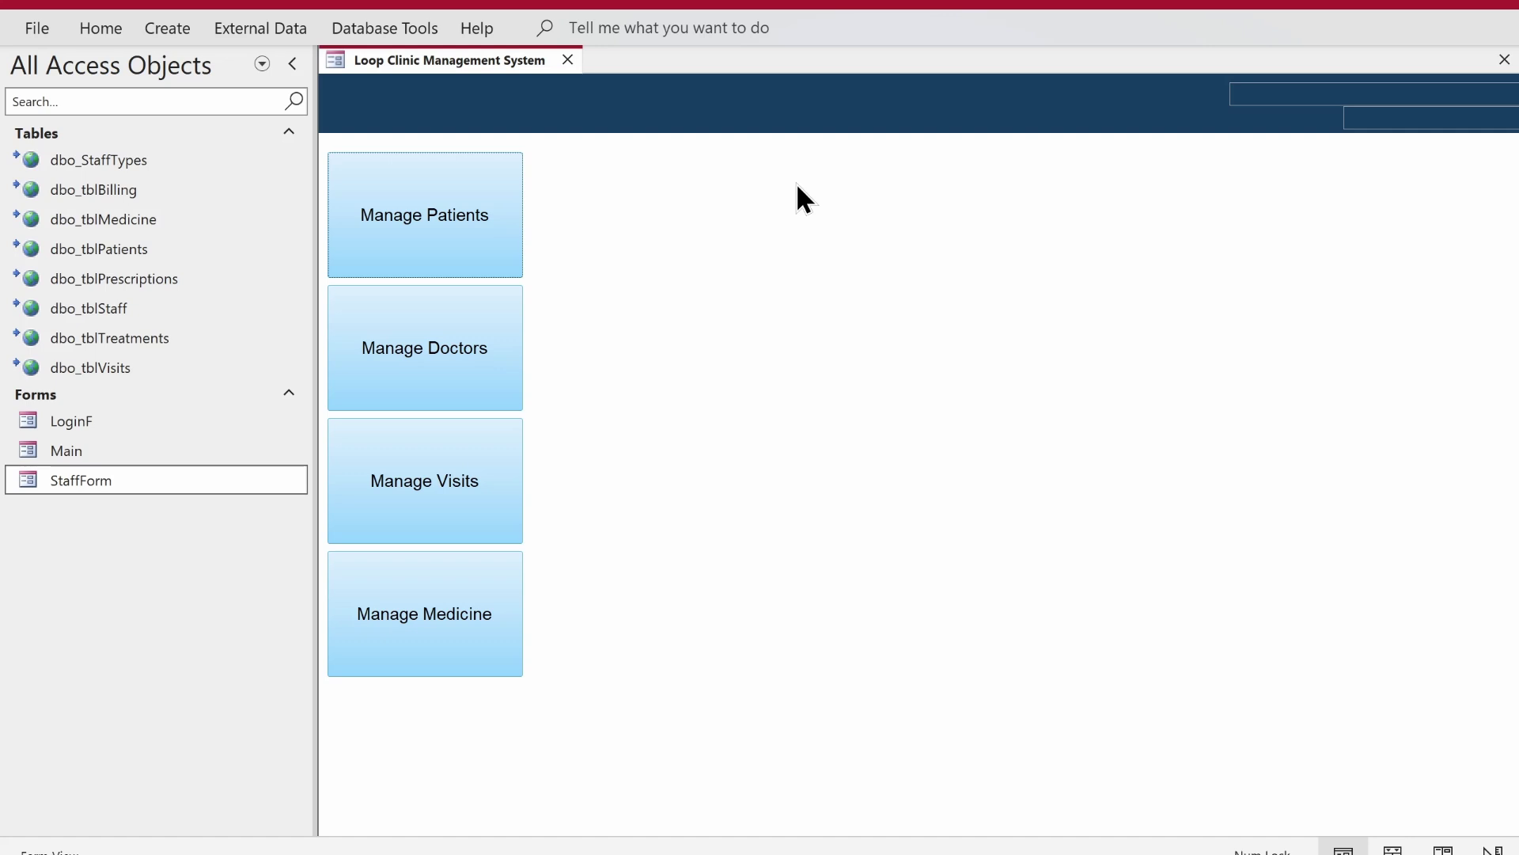
left_click(568, 60)
- Copy and paste the Main form as a new form named ManageStaff
right_click(127, 453)
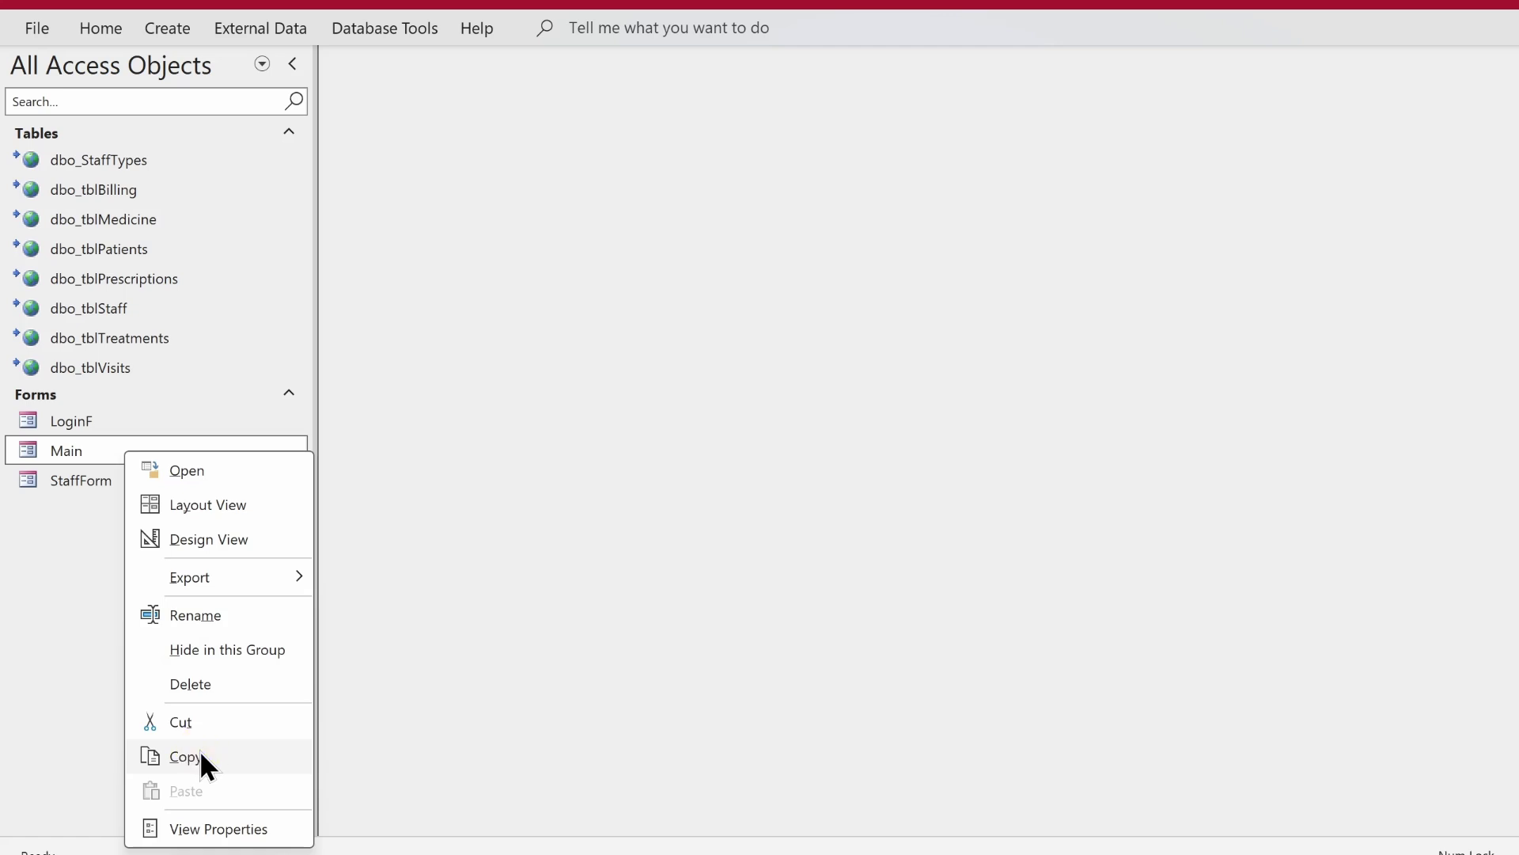
left_click(200, 753)
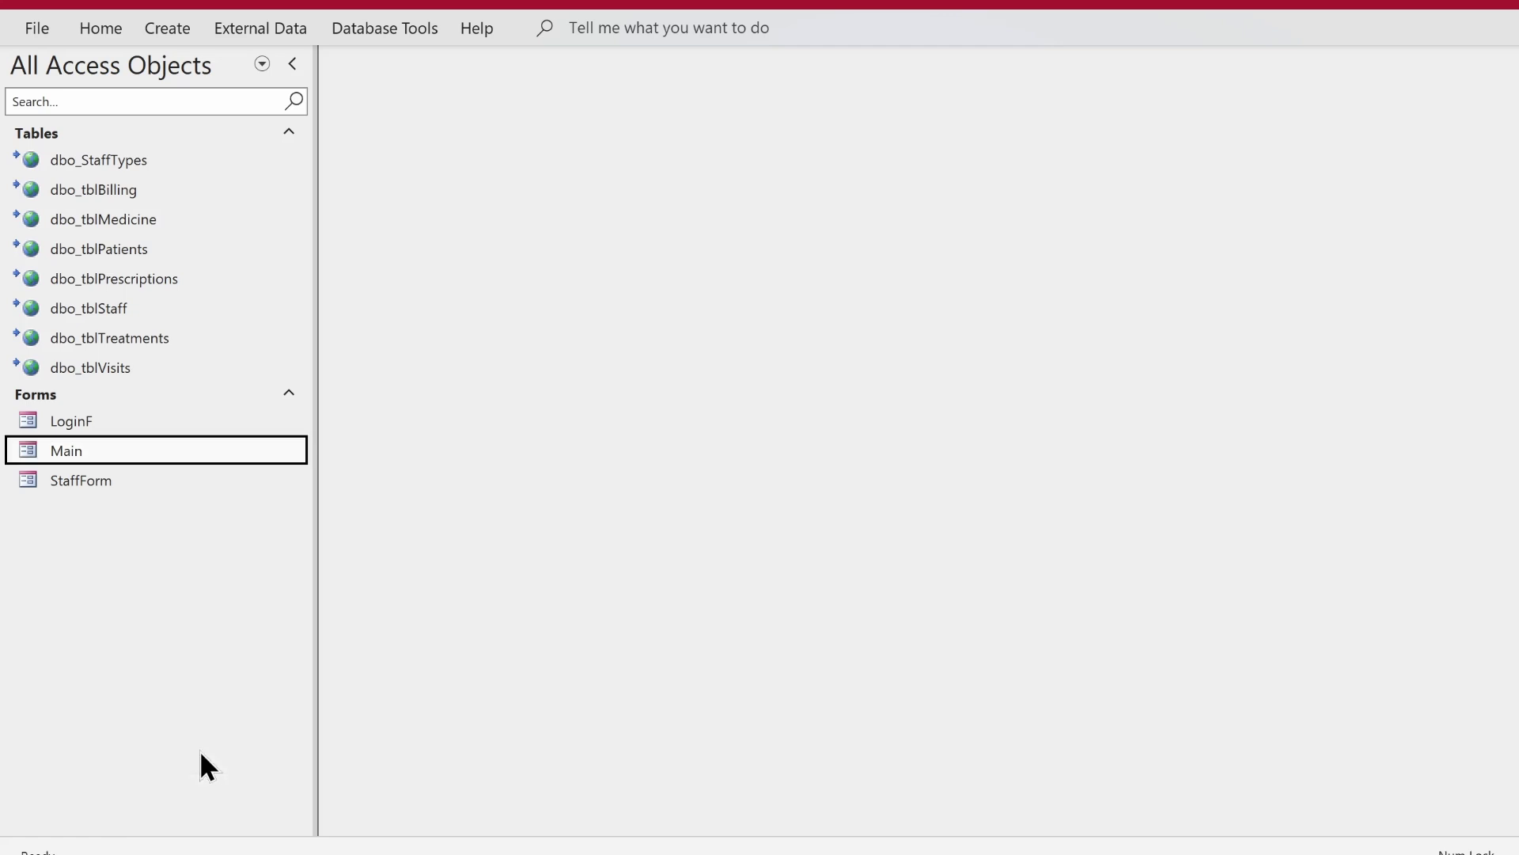
key("ctrl+v")
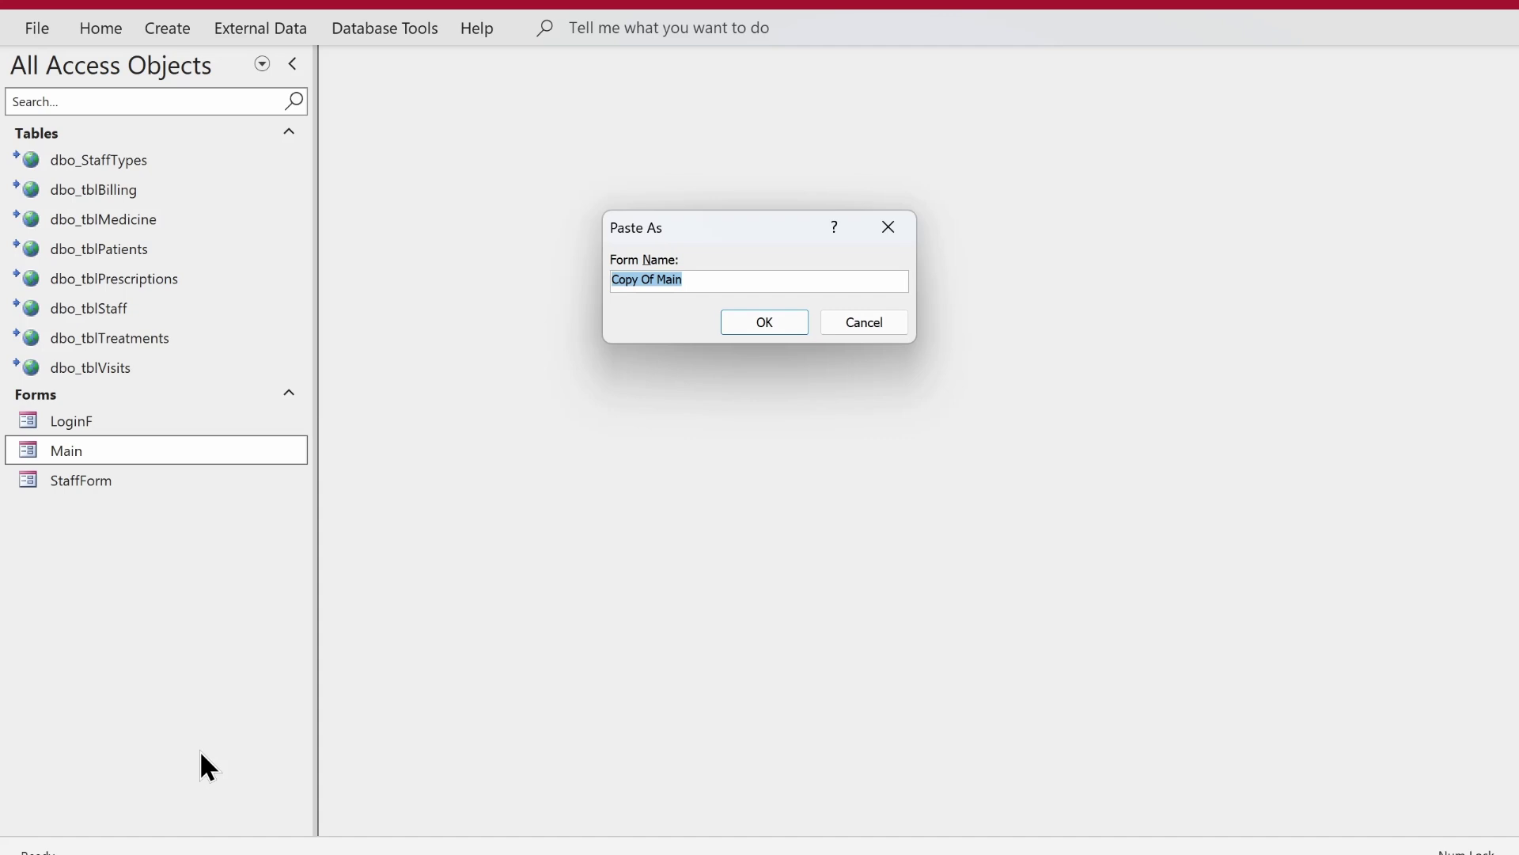
type("ManageStaff")
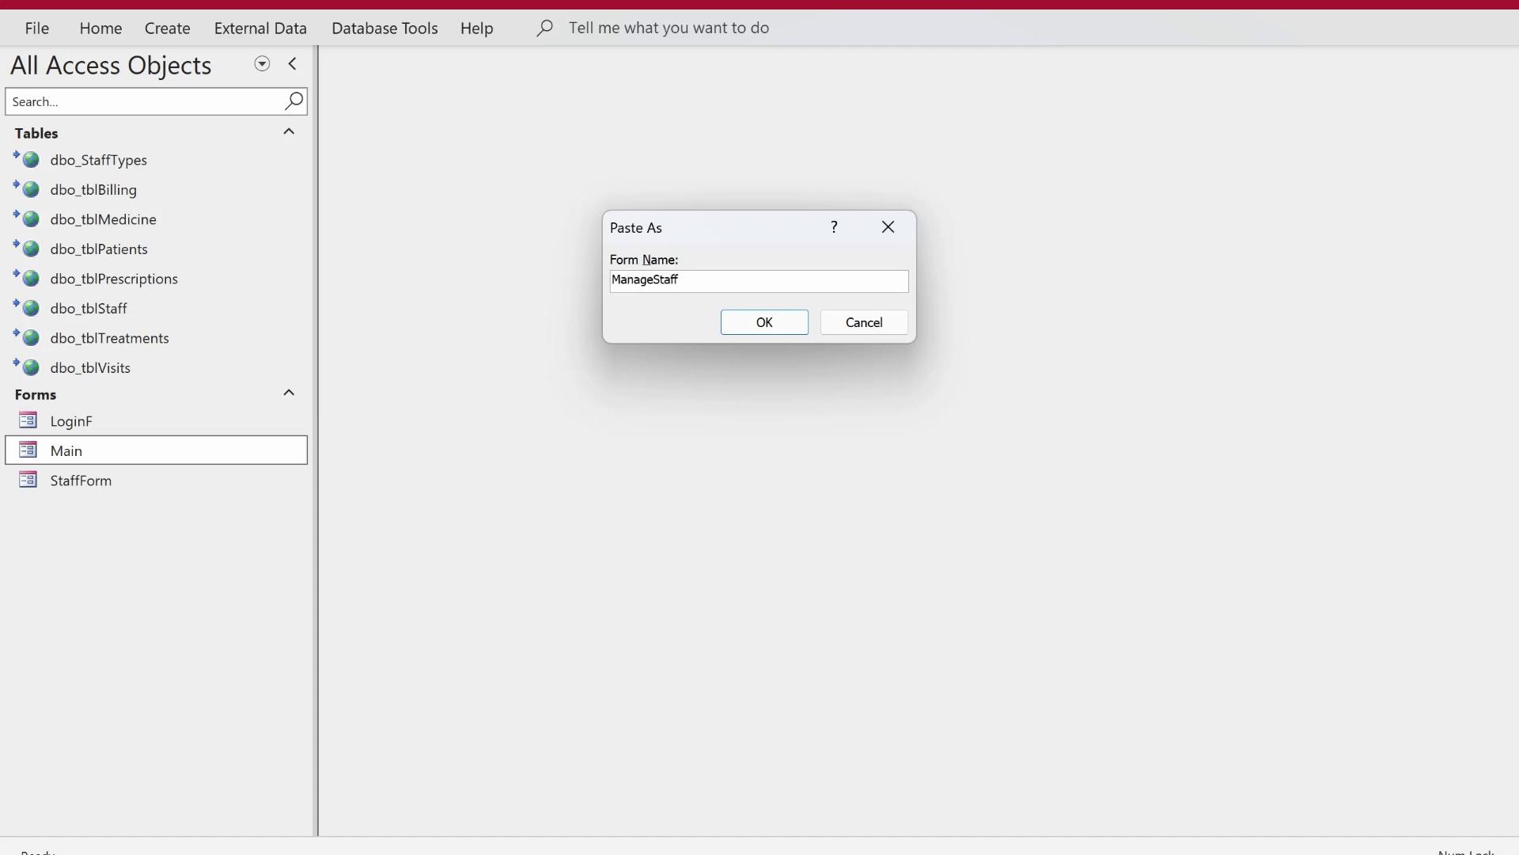
key("Return")
- Open the ManageStaff form in Design View
left_click(127, 481)
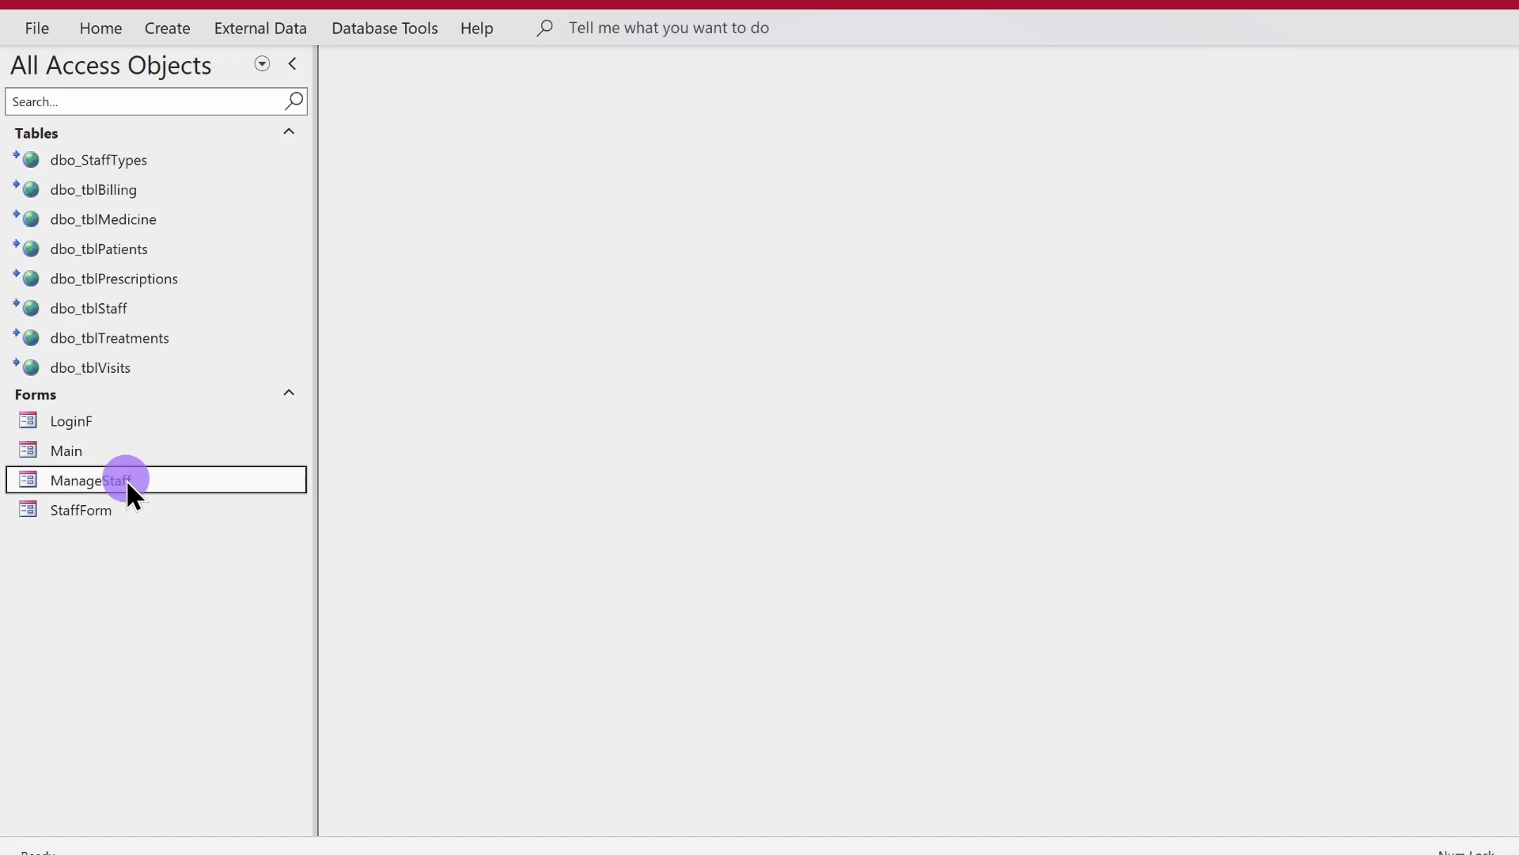
right_click(127, 481)
left_click(204, 165)
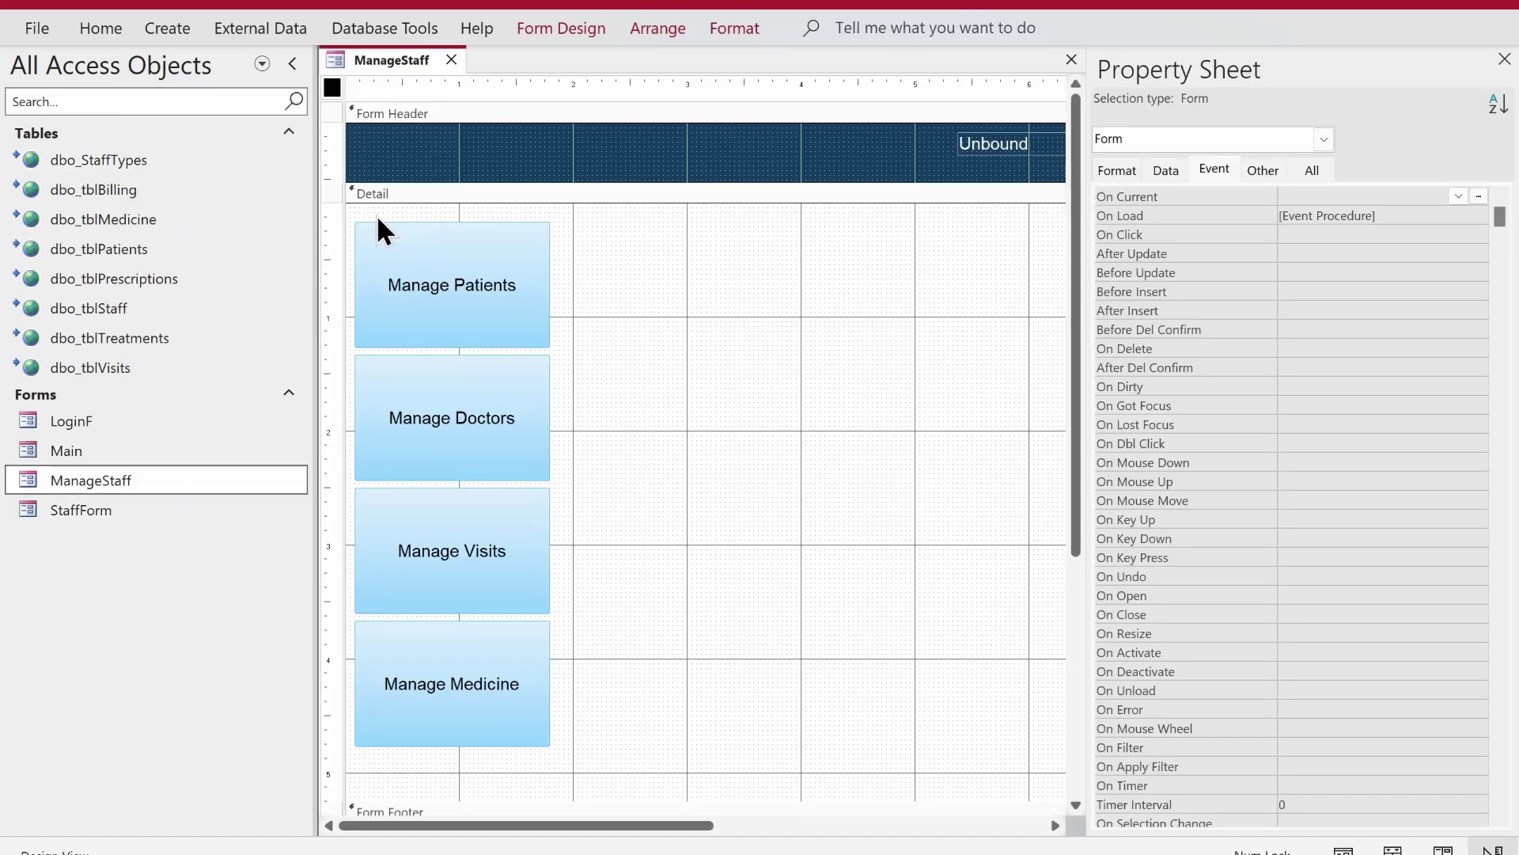
- Delete all the controls copied onto the ManageStaff form
left_click(383, 233)
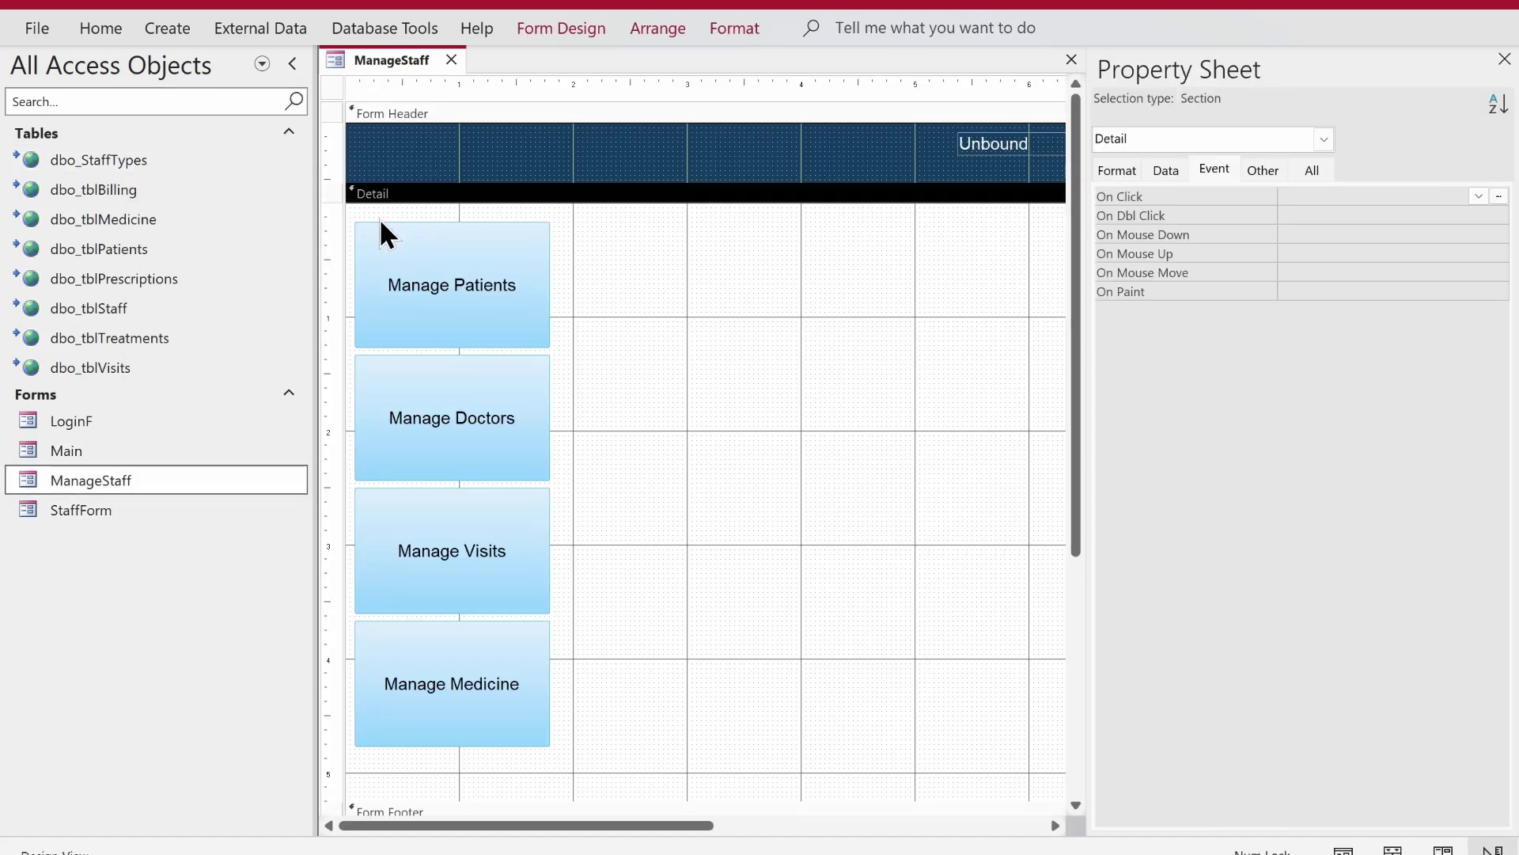
left_click(383, 247)
key("ctrl+a")
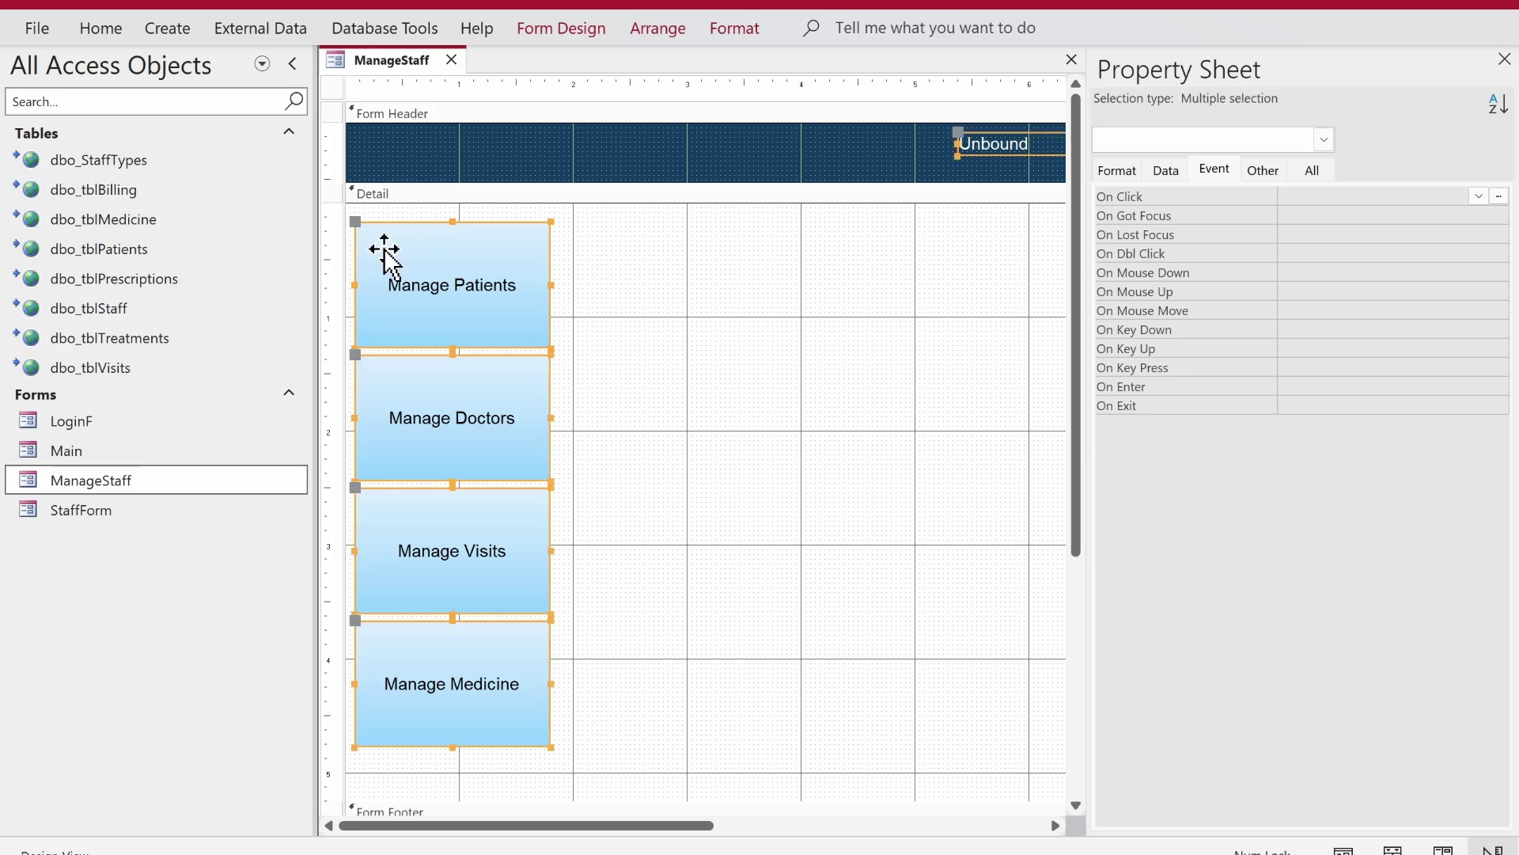
key("Delete")
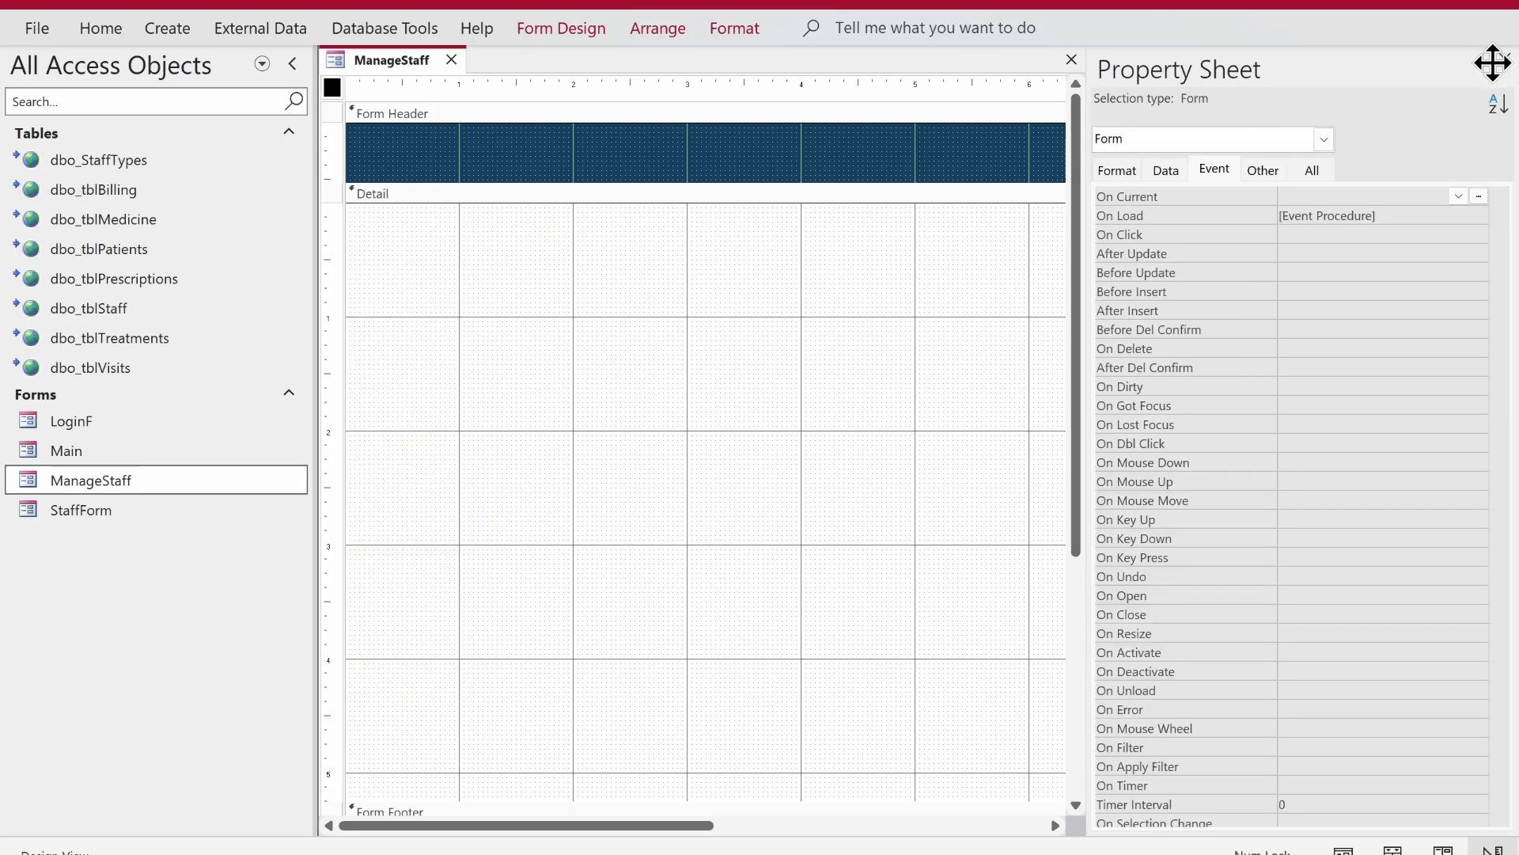
- Widen the form, shrink the Detail section to a short band, and narrow the navigation pane
left_click(1504, 59)
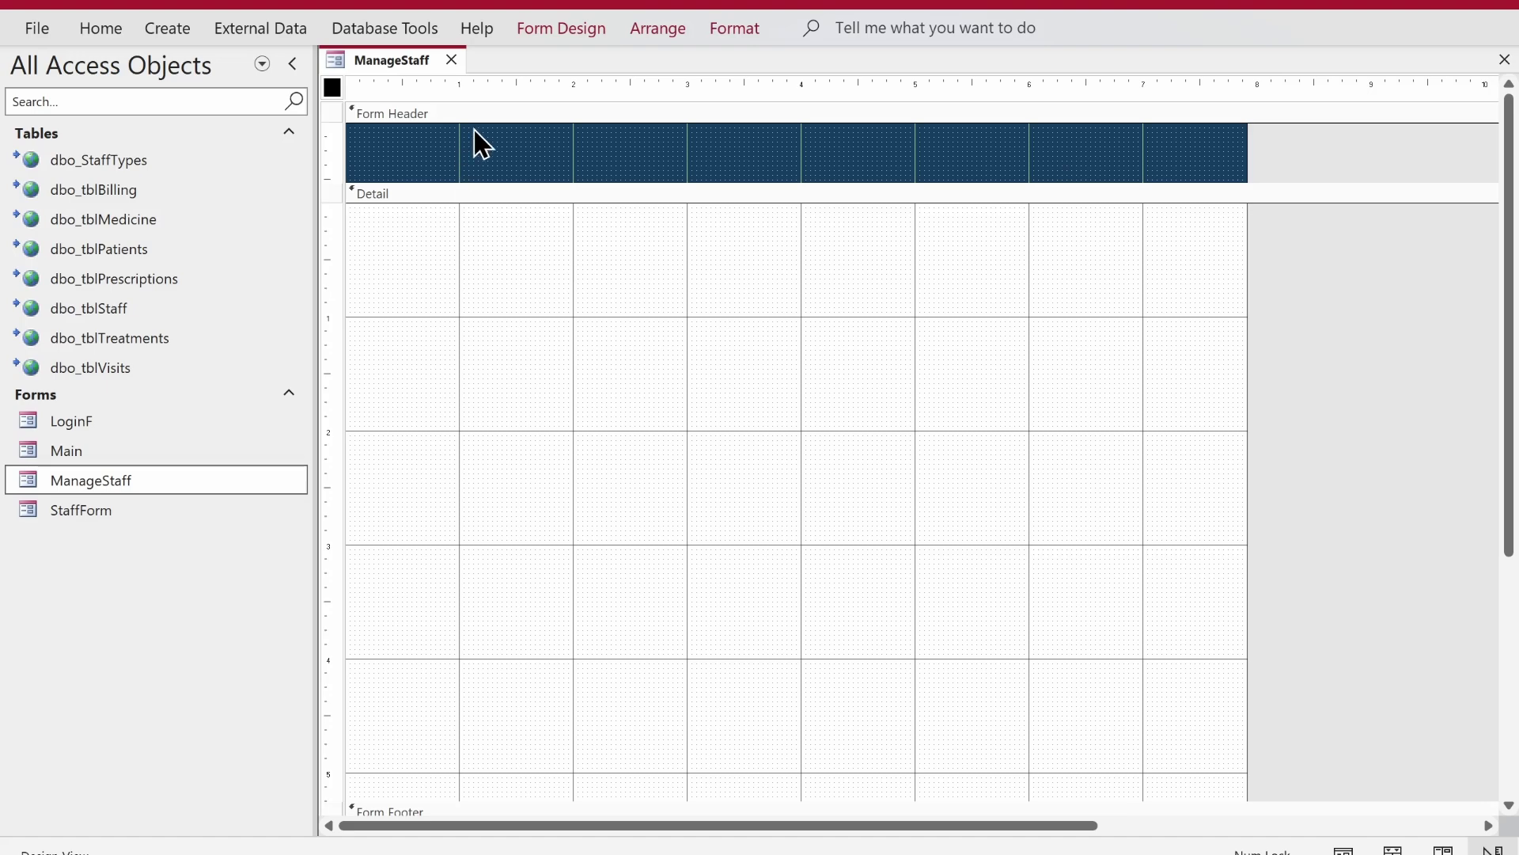
left_click_drag(1248, 258, 1487, 262)
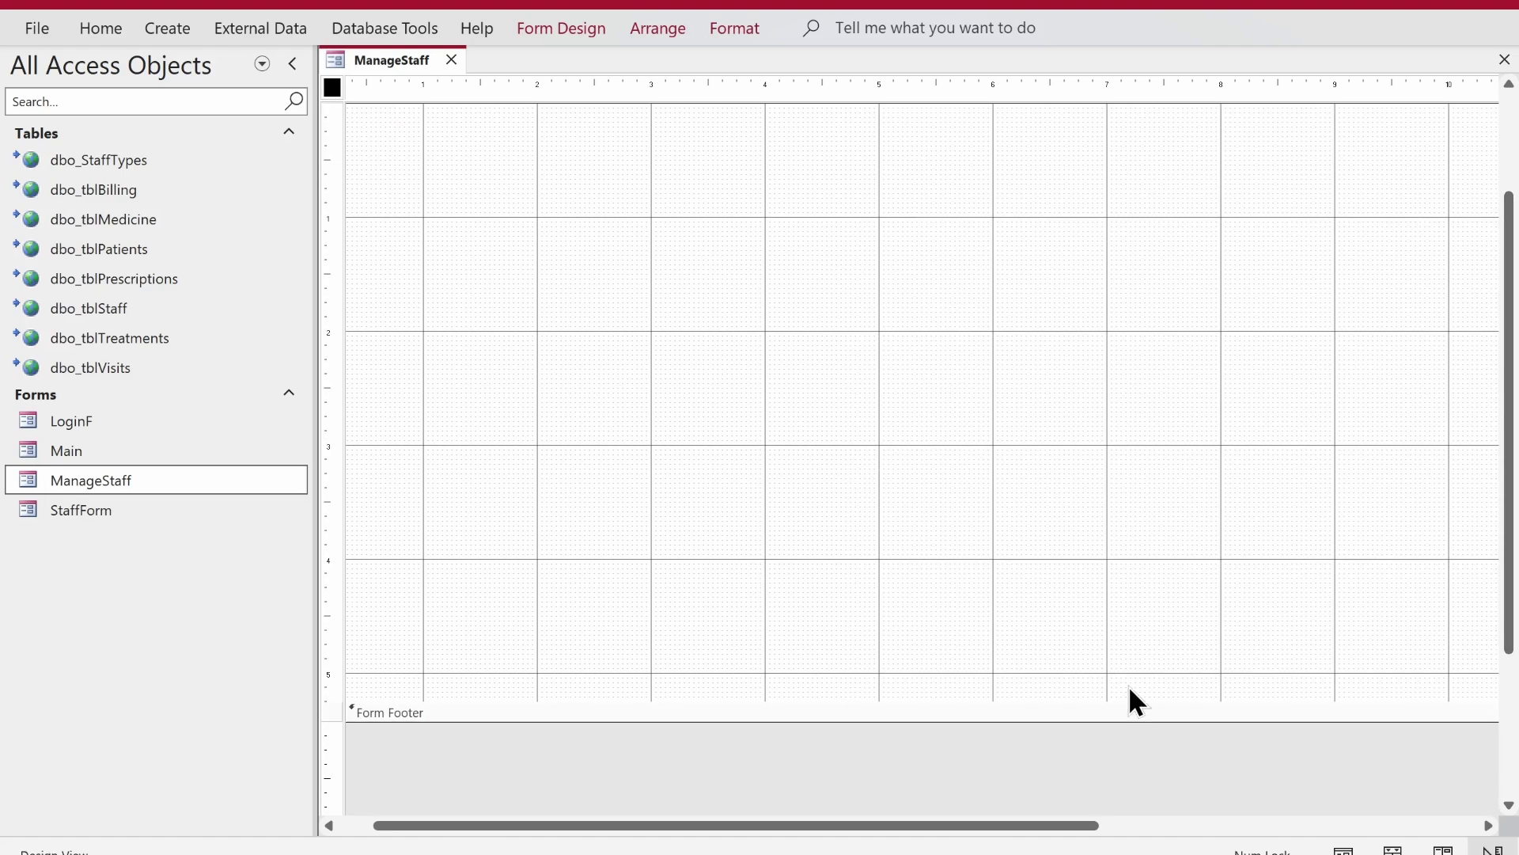
left_click(1125, 701)
left_click_drag(1125, 701, 1105, 188)
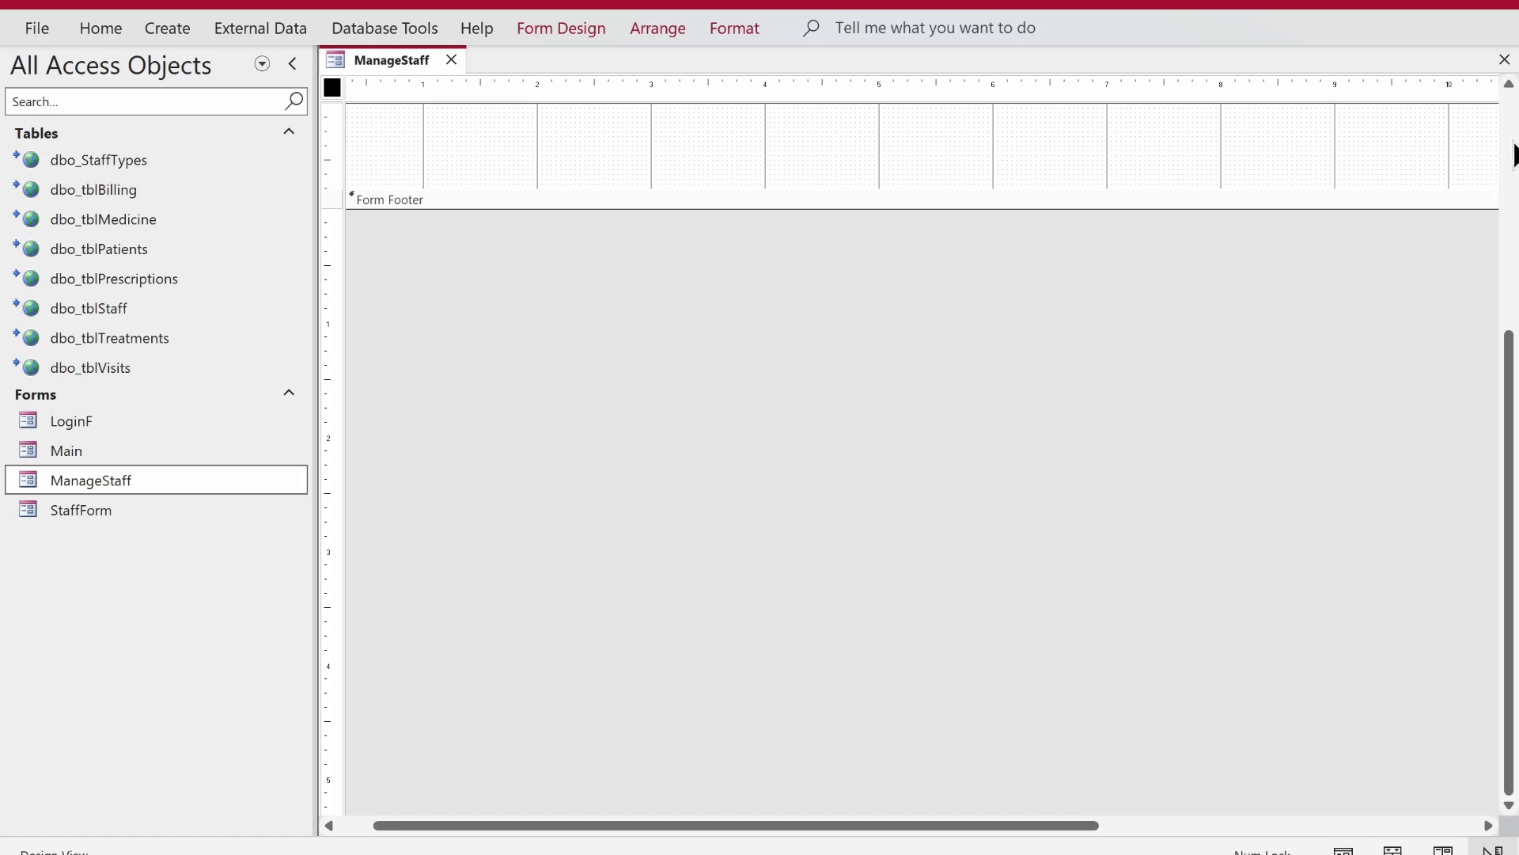
left_click(1508, 131)
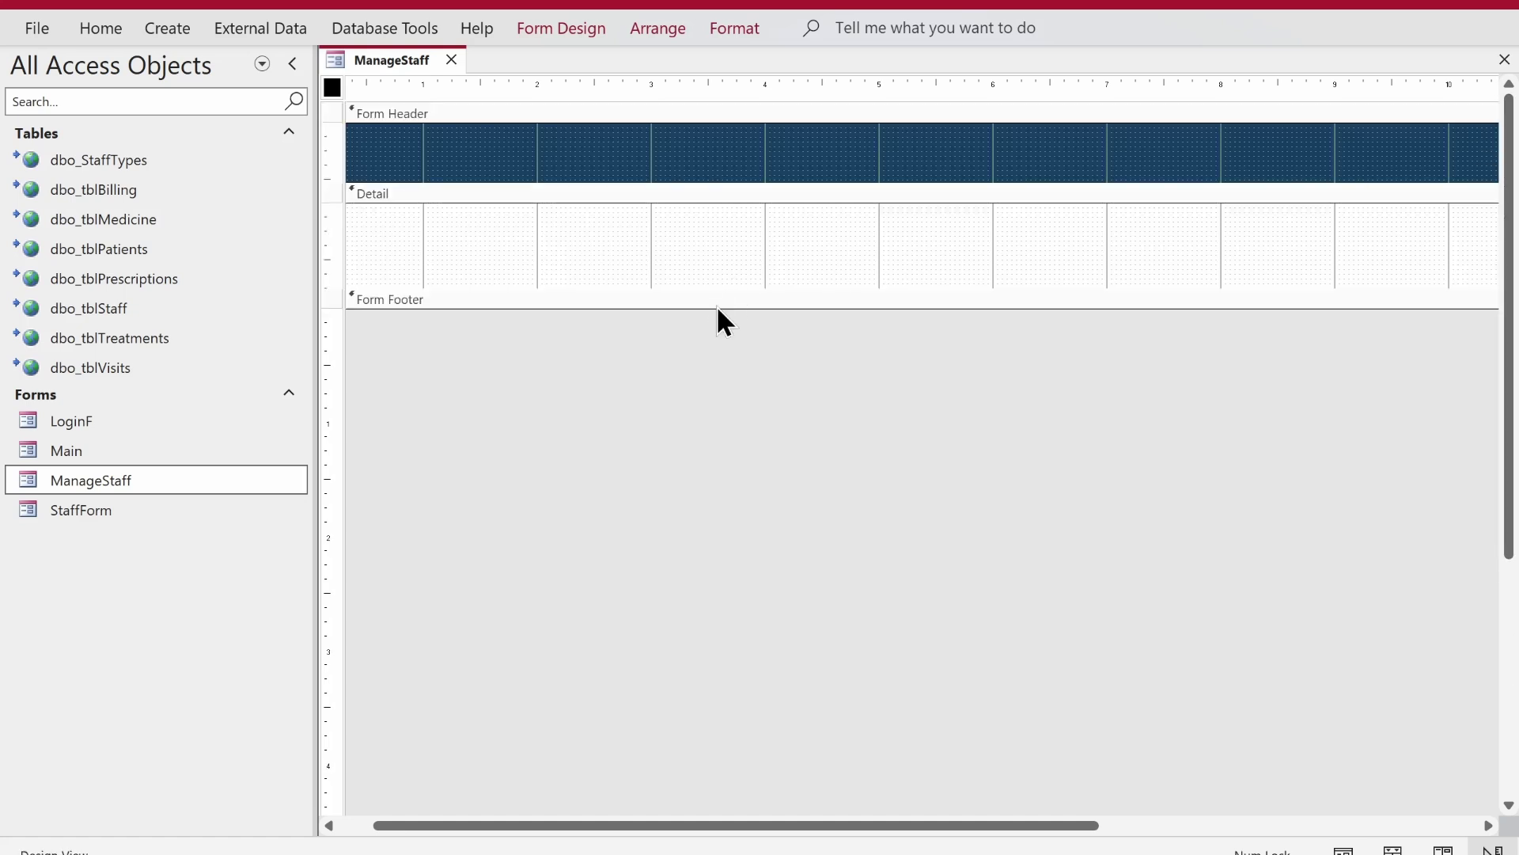
left_click_drag(314, 159, 236, 166)
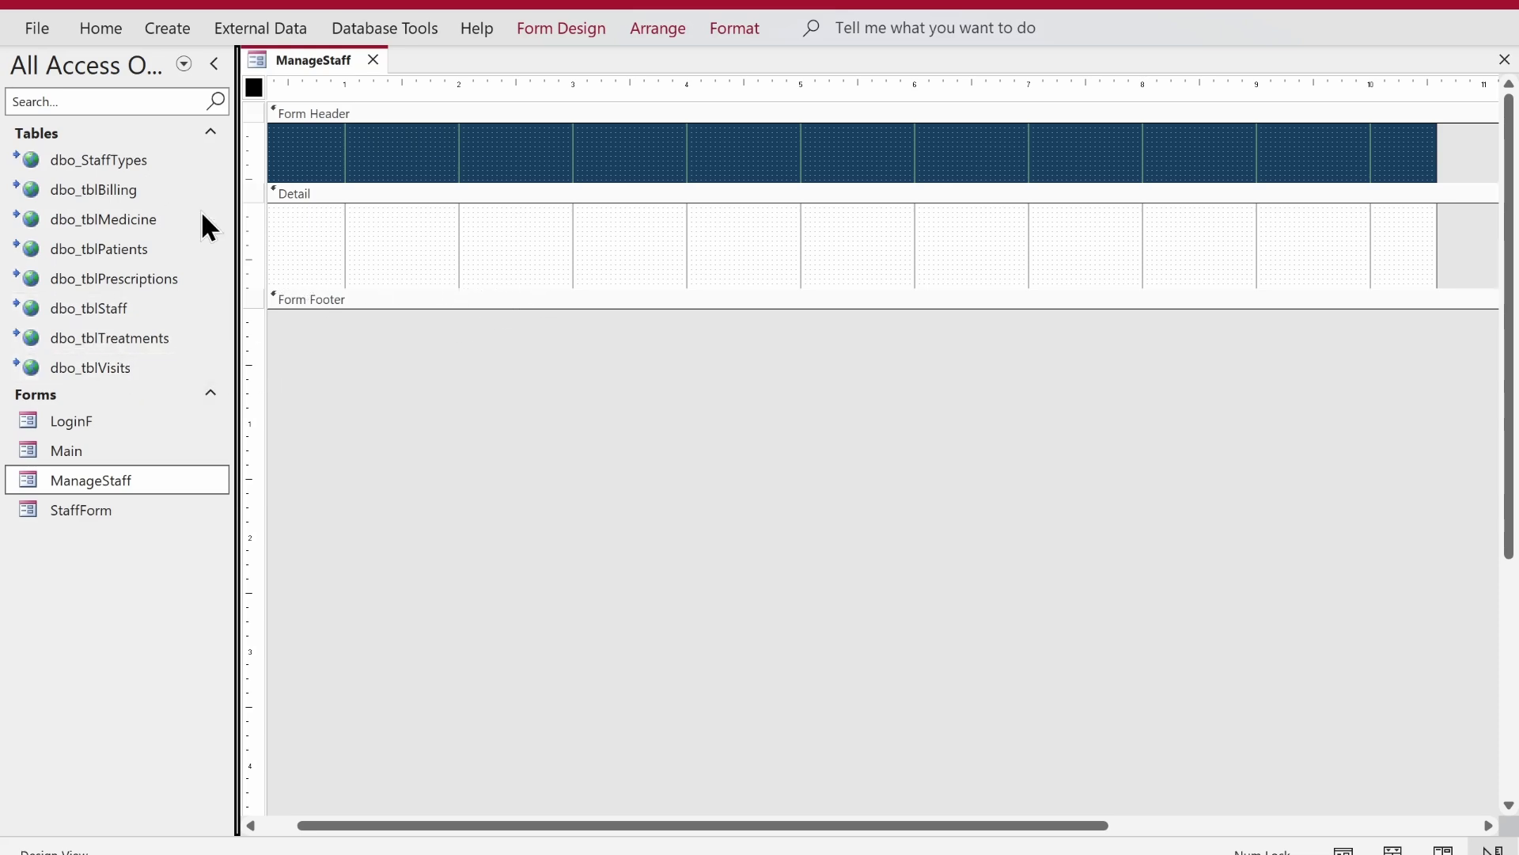
- Open dbo_tblStaff in Datasheet View and inspect its StaffType column
double_click(125, 300)
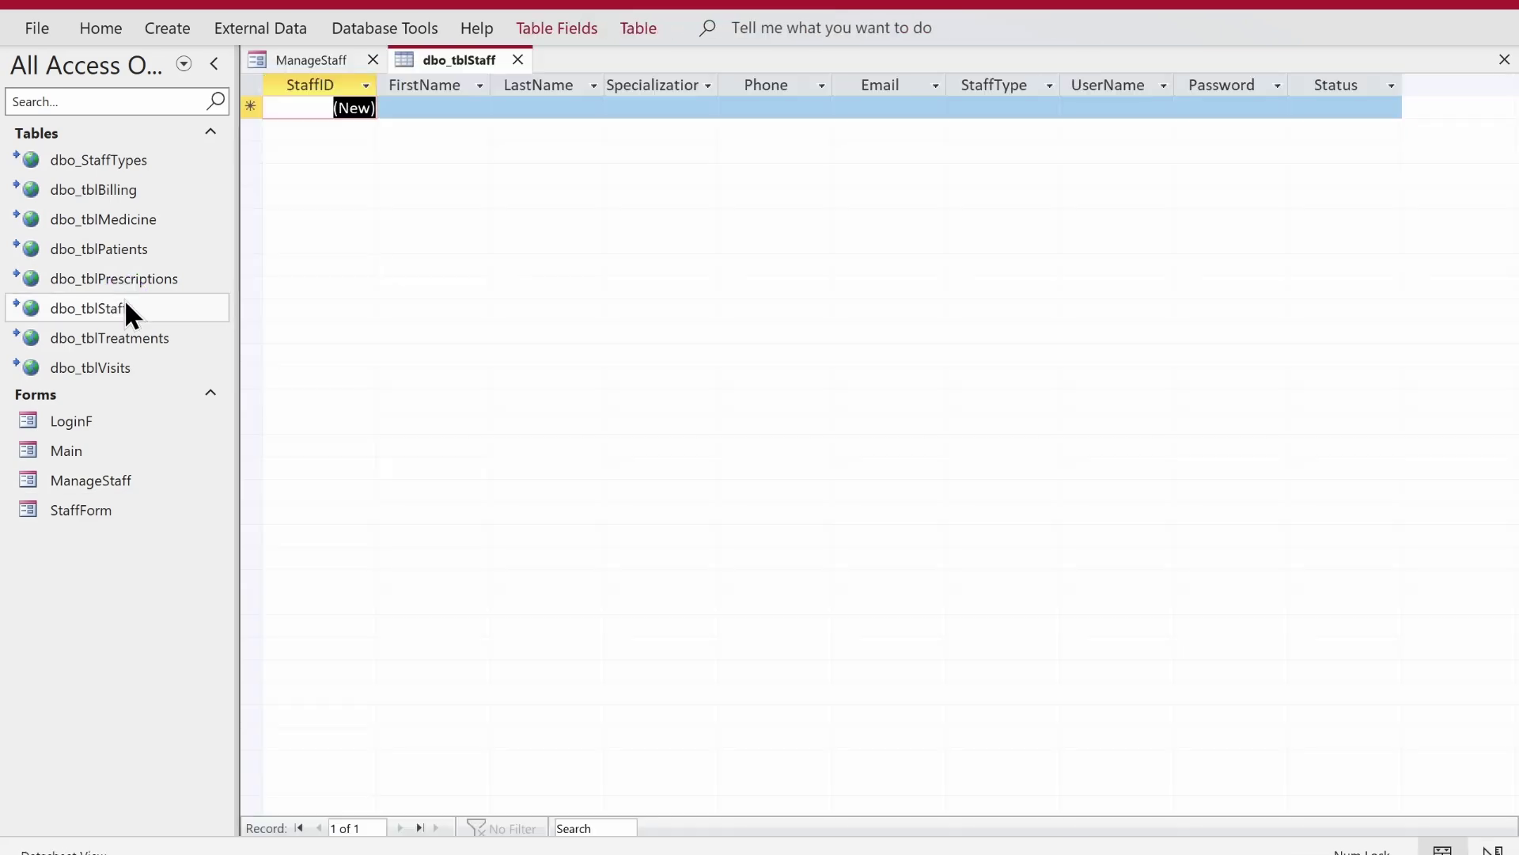
left_click(978, 109)
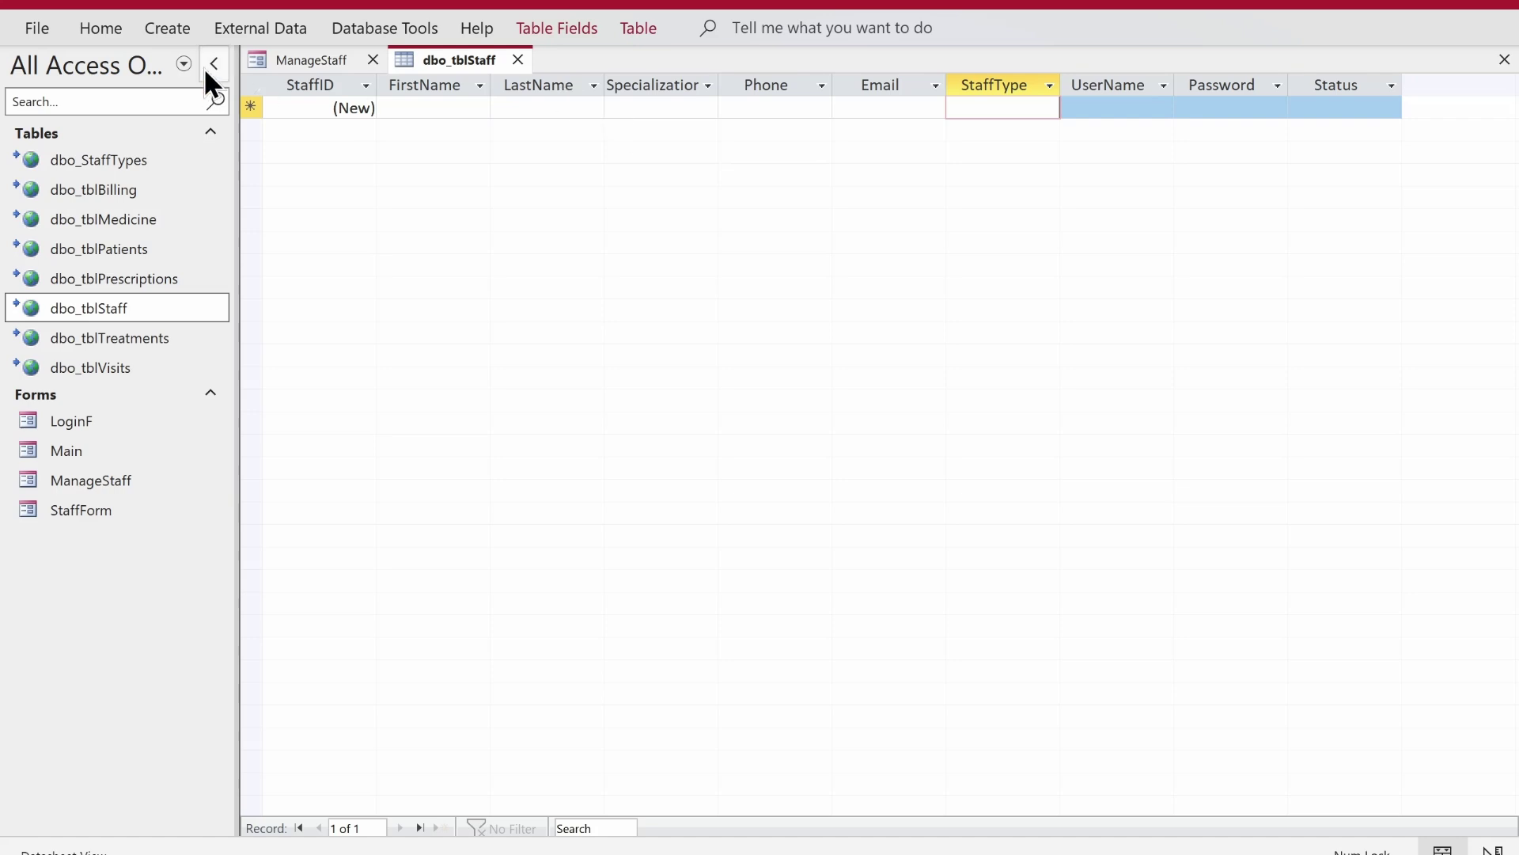
left_click(171, 28)
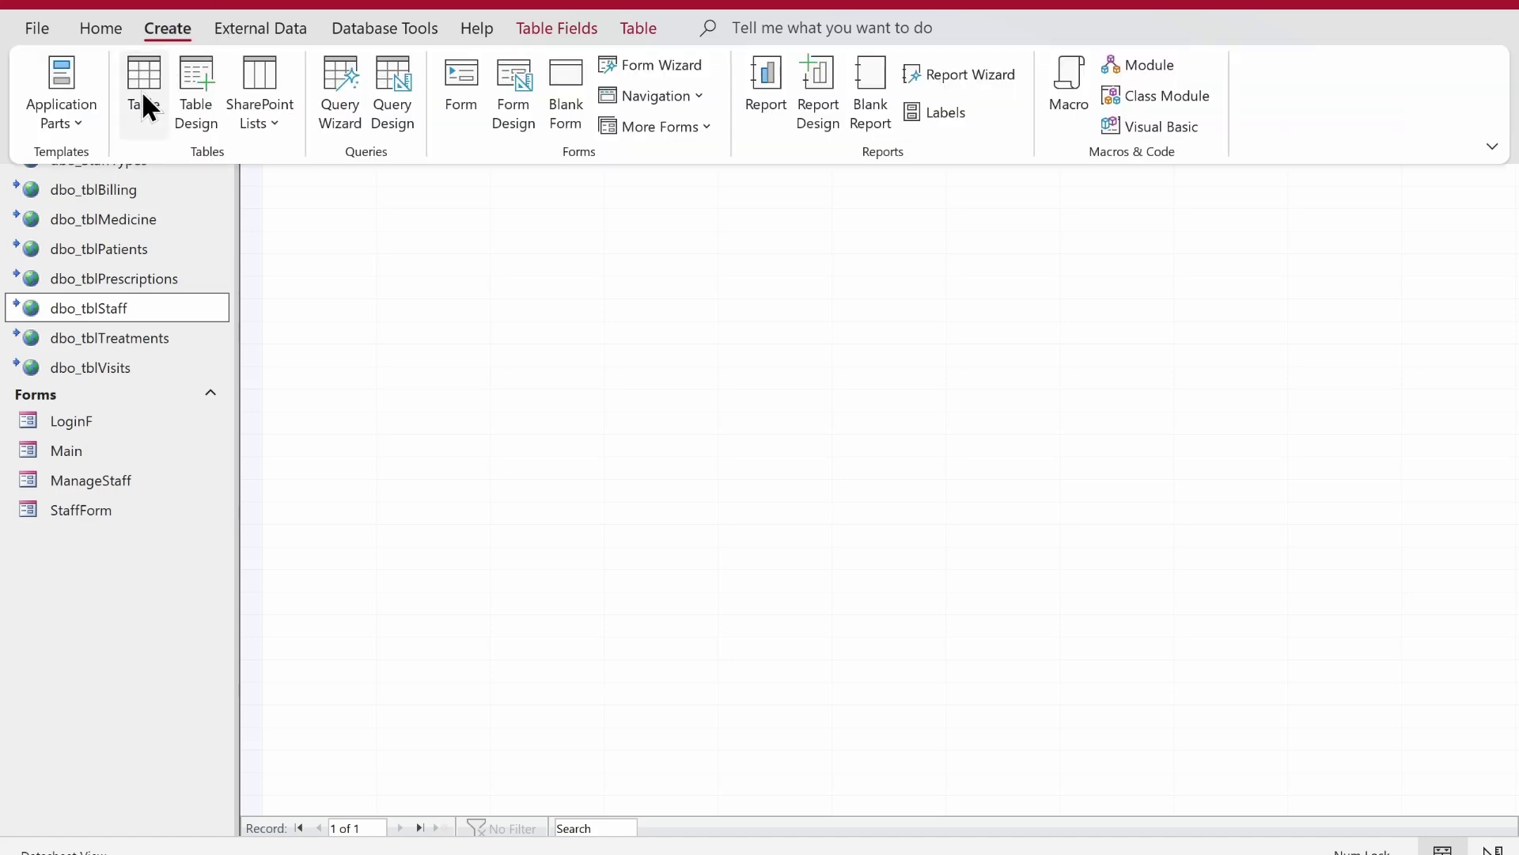
- Start a query with dbo_tblStaff and dbo_StaffTypes, joining StaffTypeID to StaffType
left_click(407, 111)
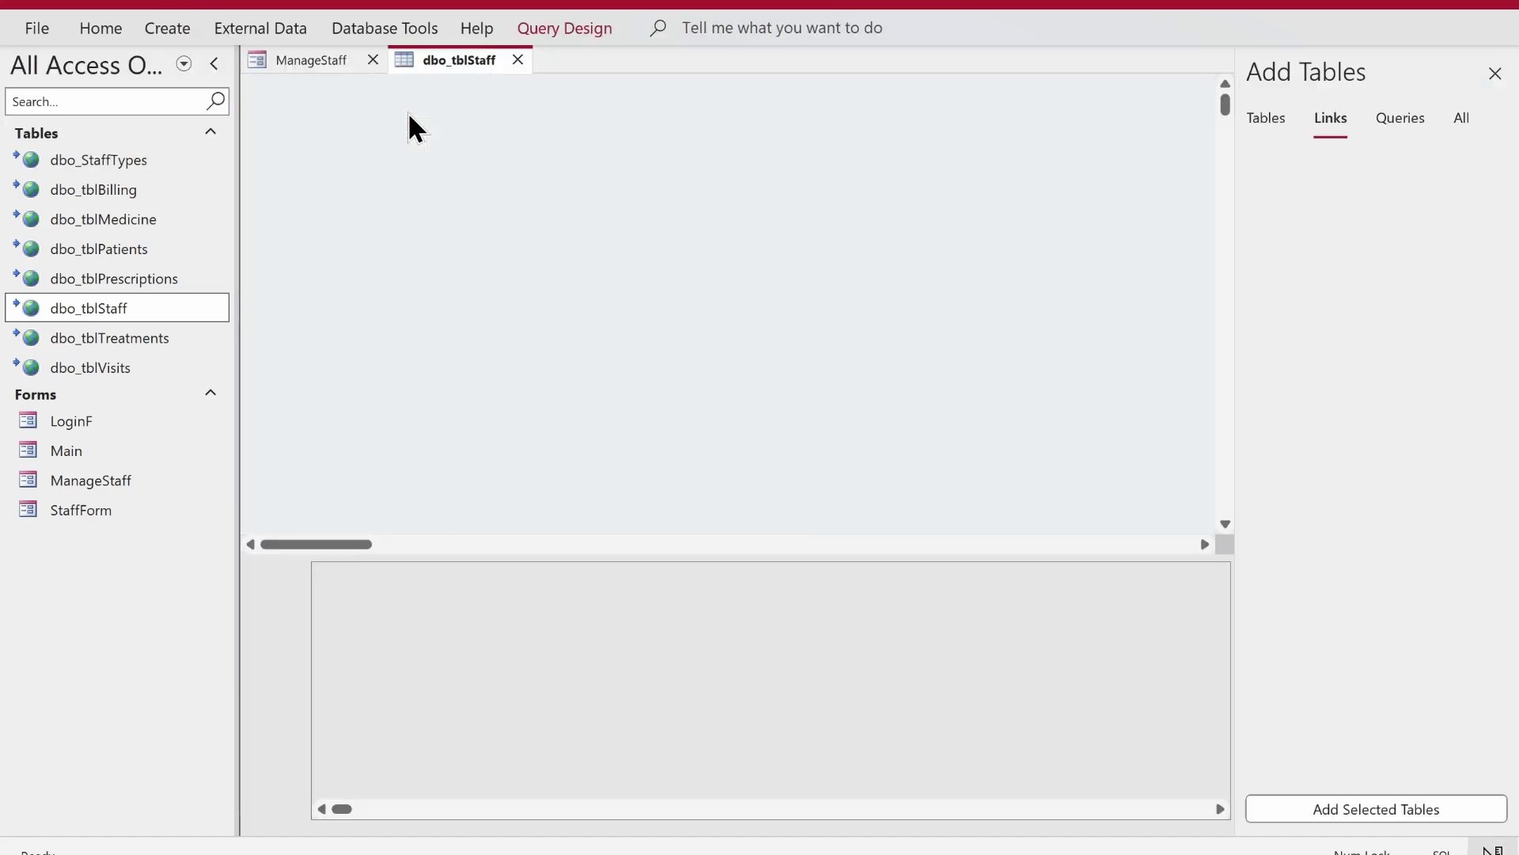
double_click(1312, 320)
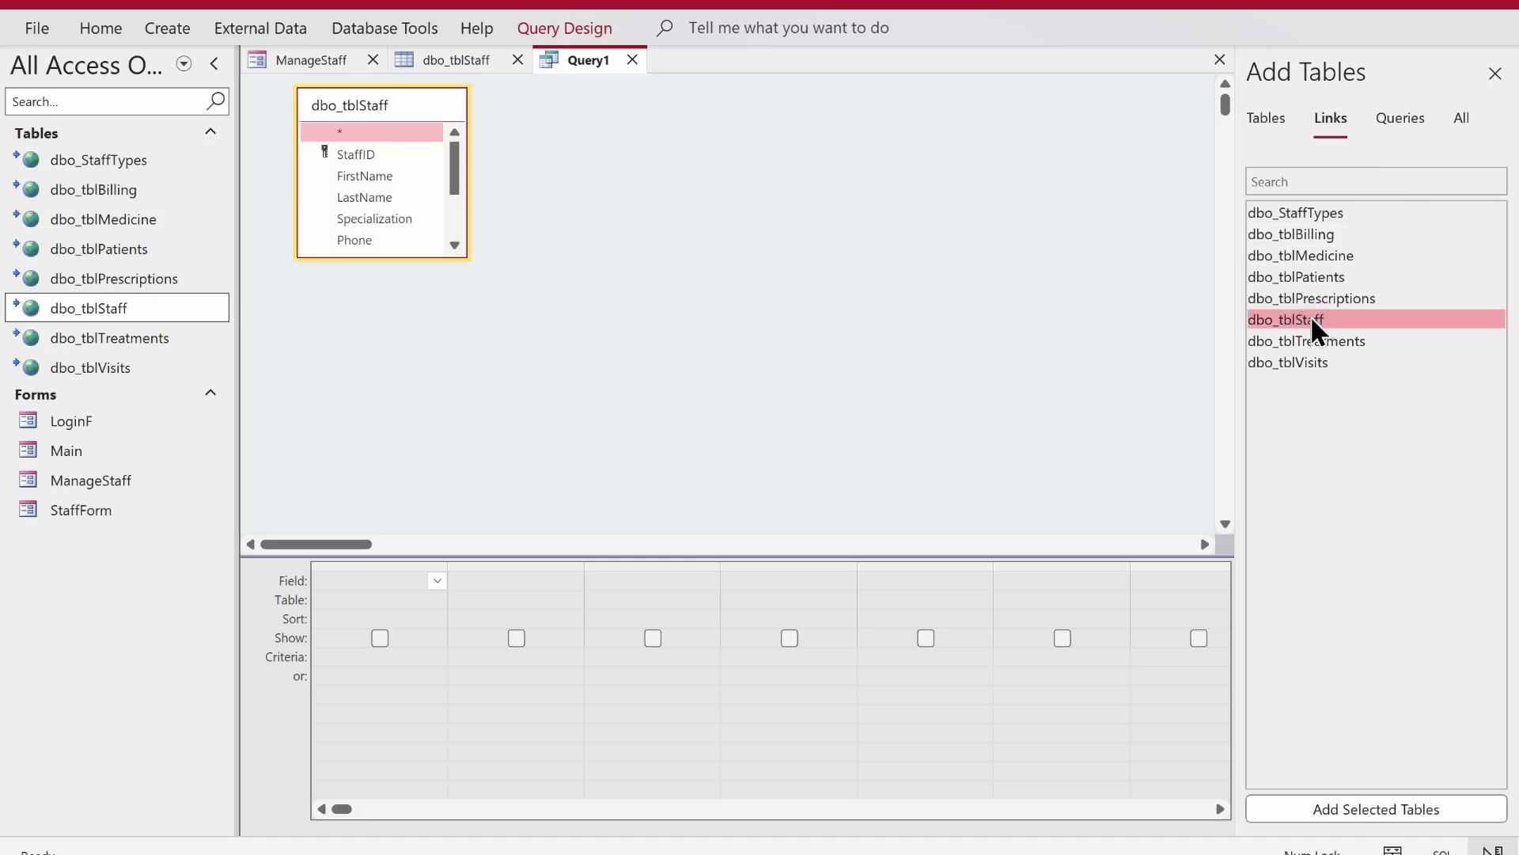
double_click(1308, 212)
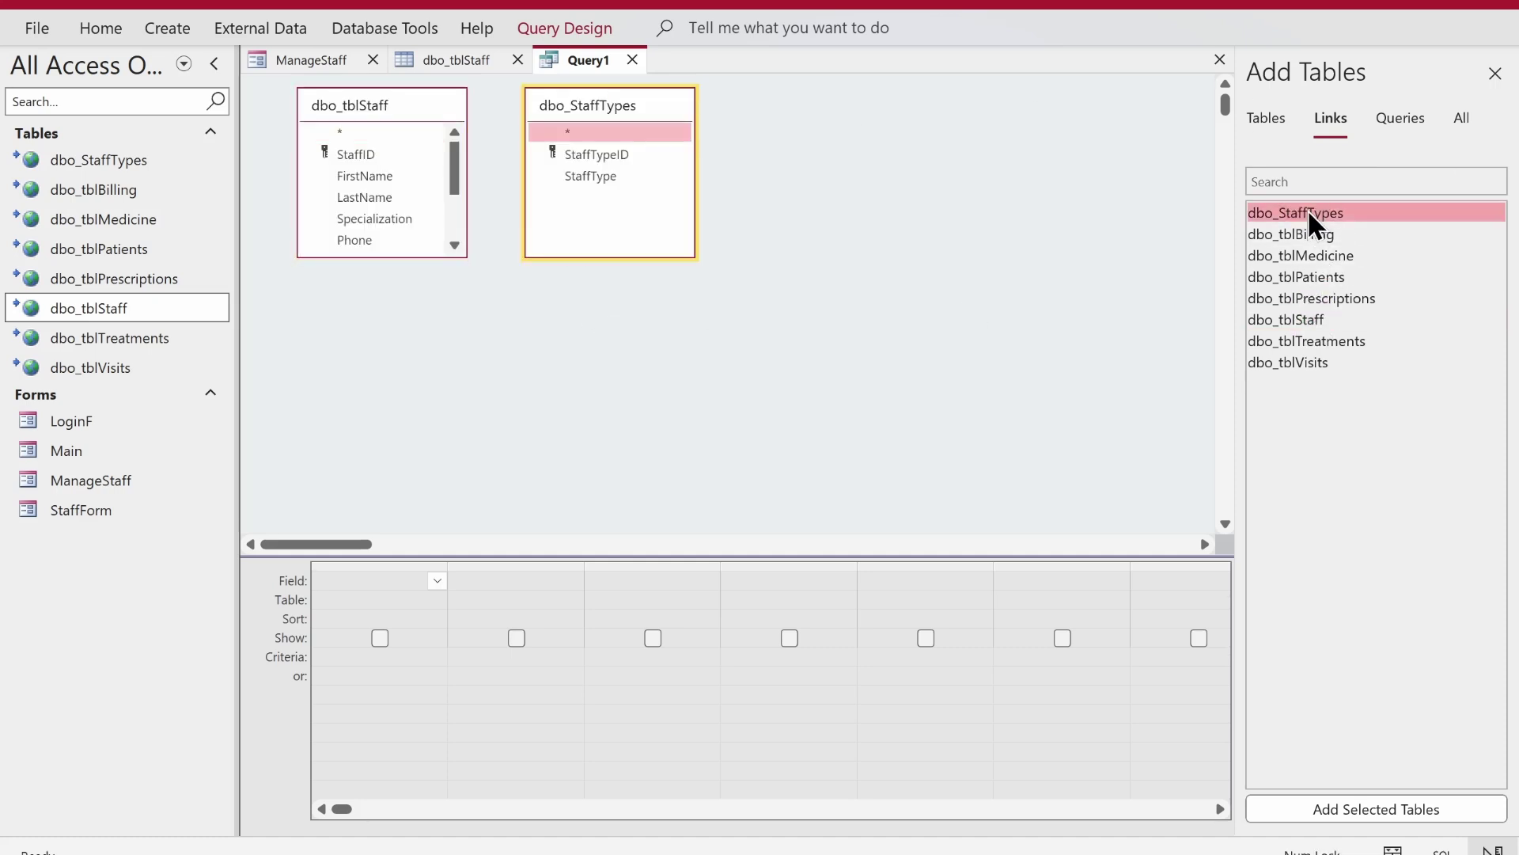
left_click_drag(383, 253, 393, 392)
left_click(589, 152)
left_click_drag(591, 155, 364, 285)
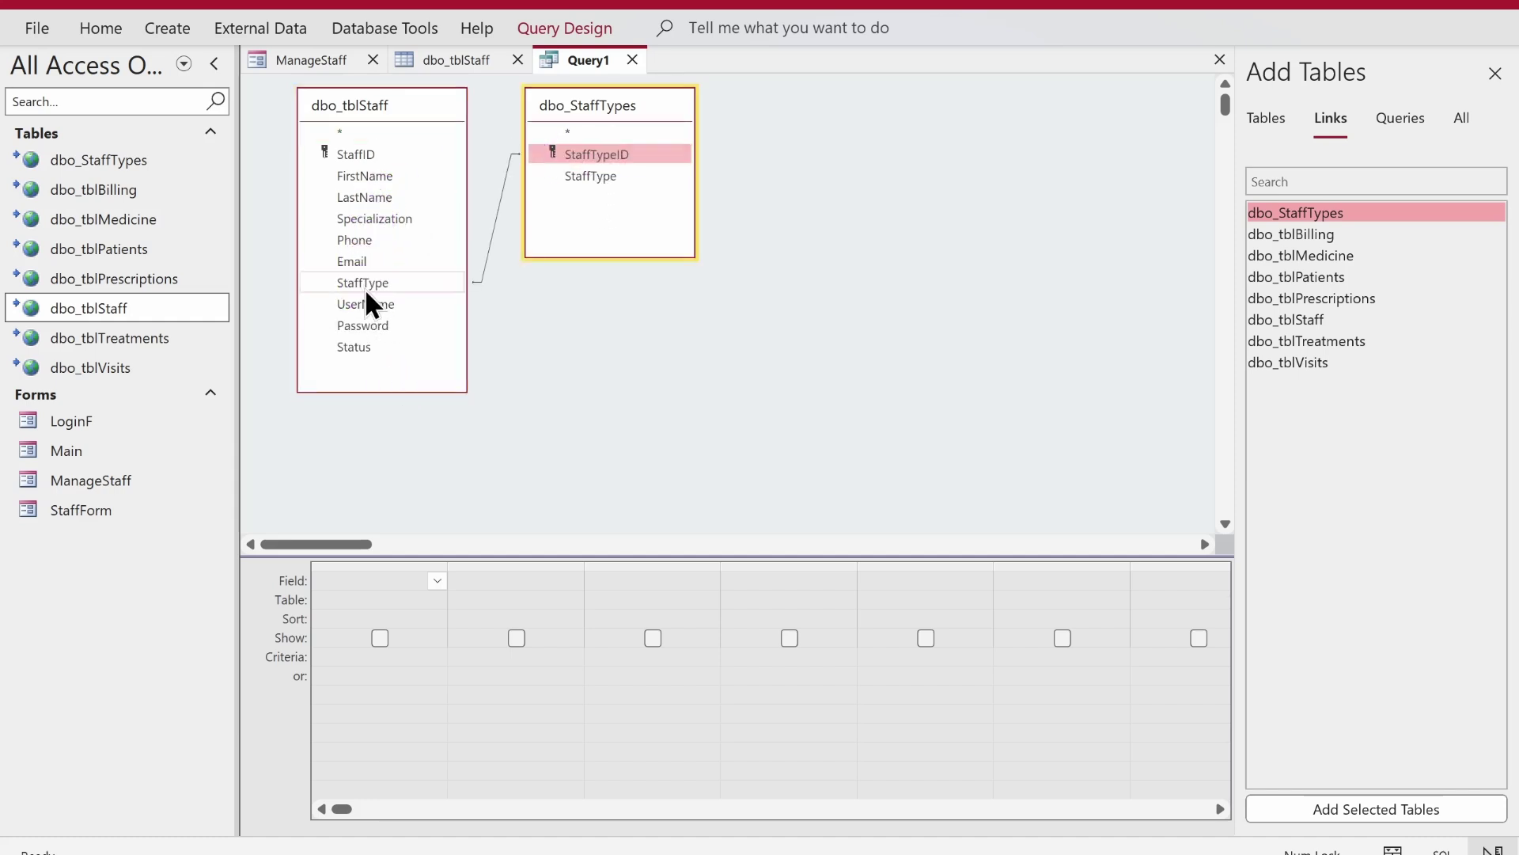
- Add StaffID, FirstName, LastName, Specialization, Phone, Email and the StaffType name to the grid
double_click(357, 157)
left_click(363, 174)
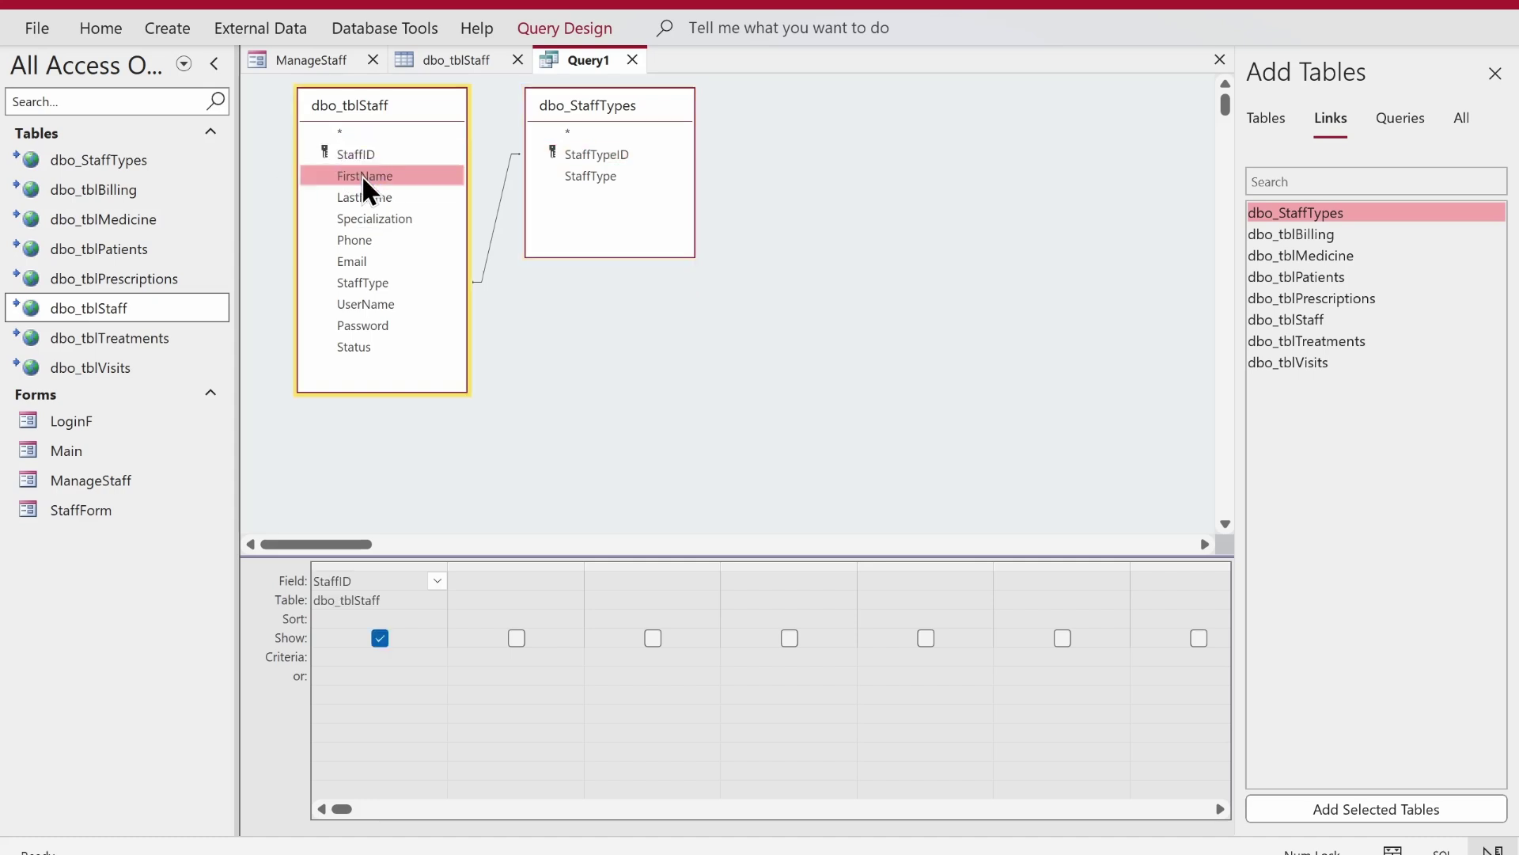
double_click(363, 174)
double_click(361, 196)
double_click(361, 217)
left_click(358, 237)
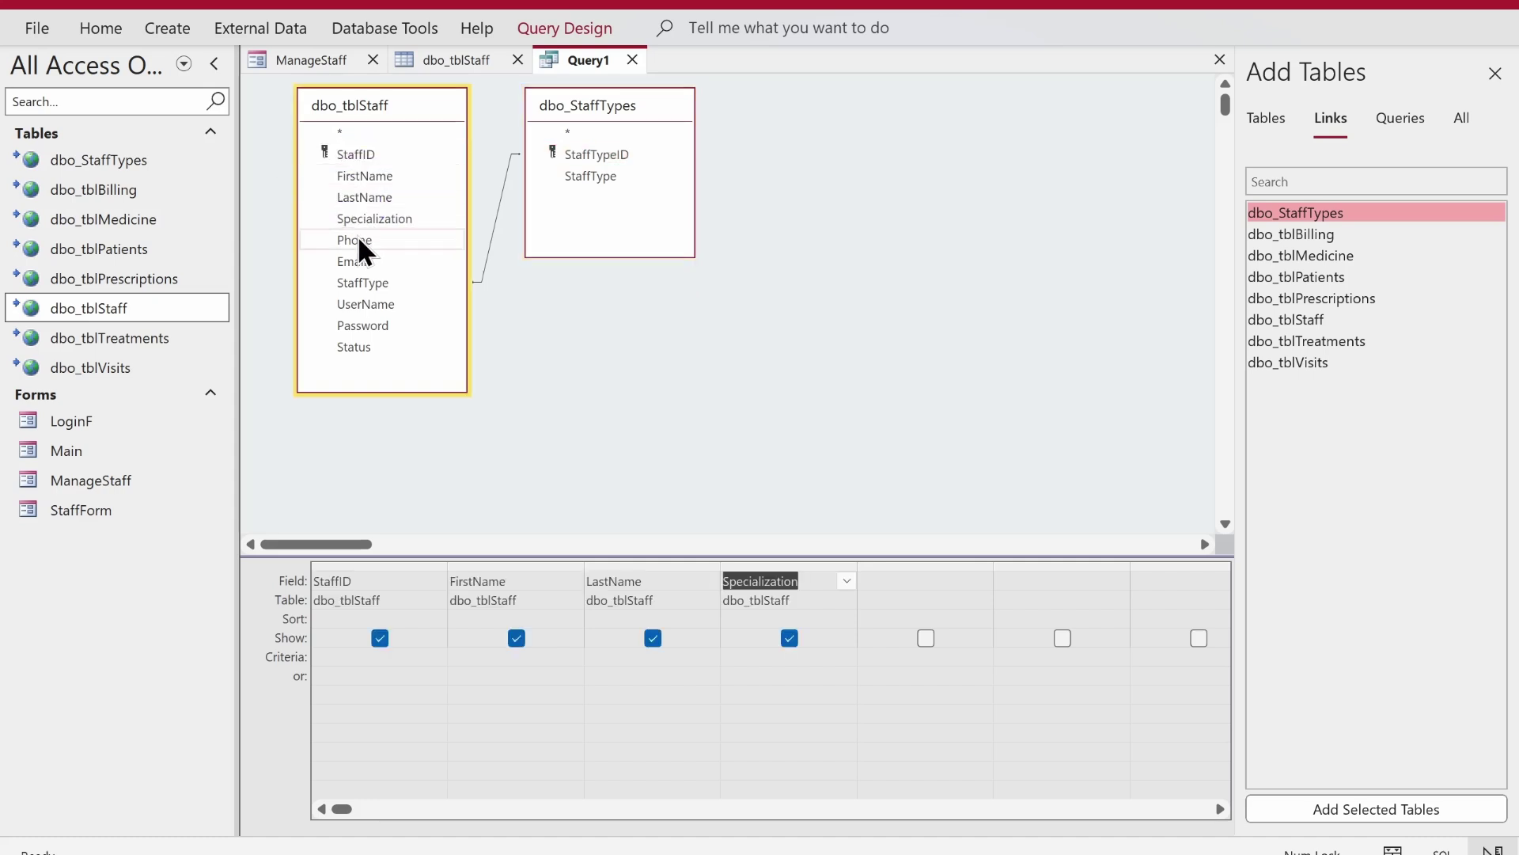
double_click(358, 237)
double_click(353, 260)
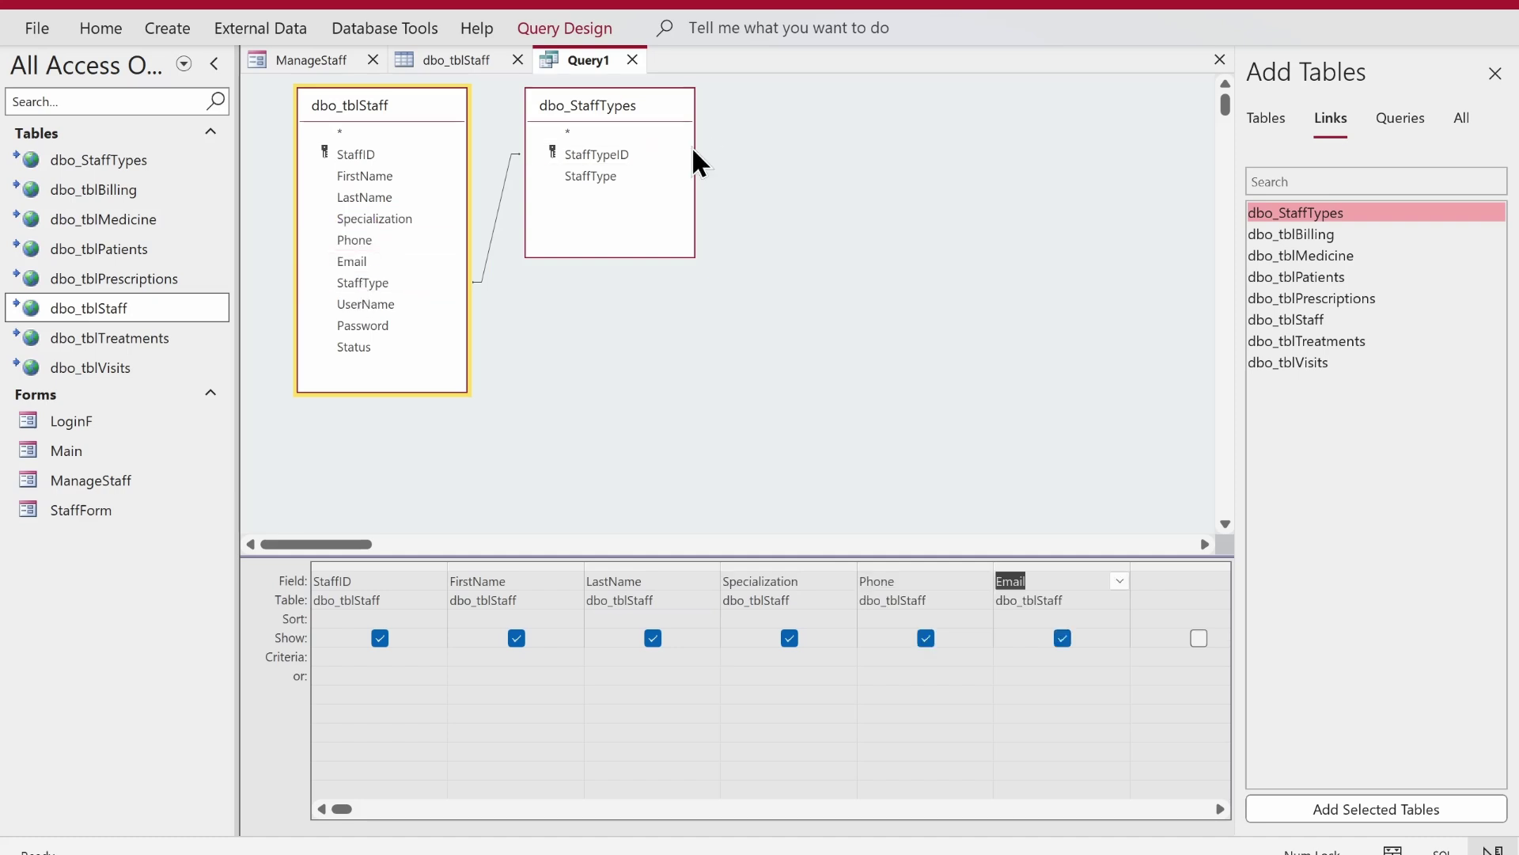
double_click(596, 176)
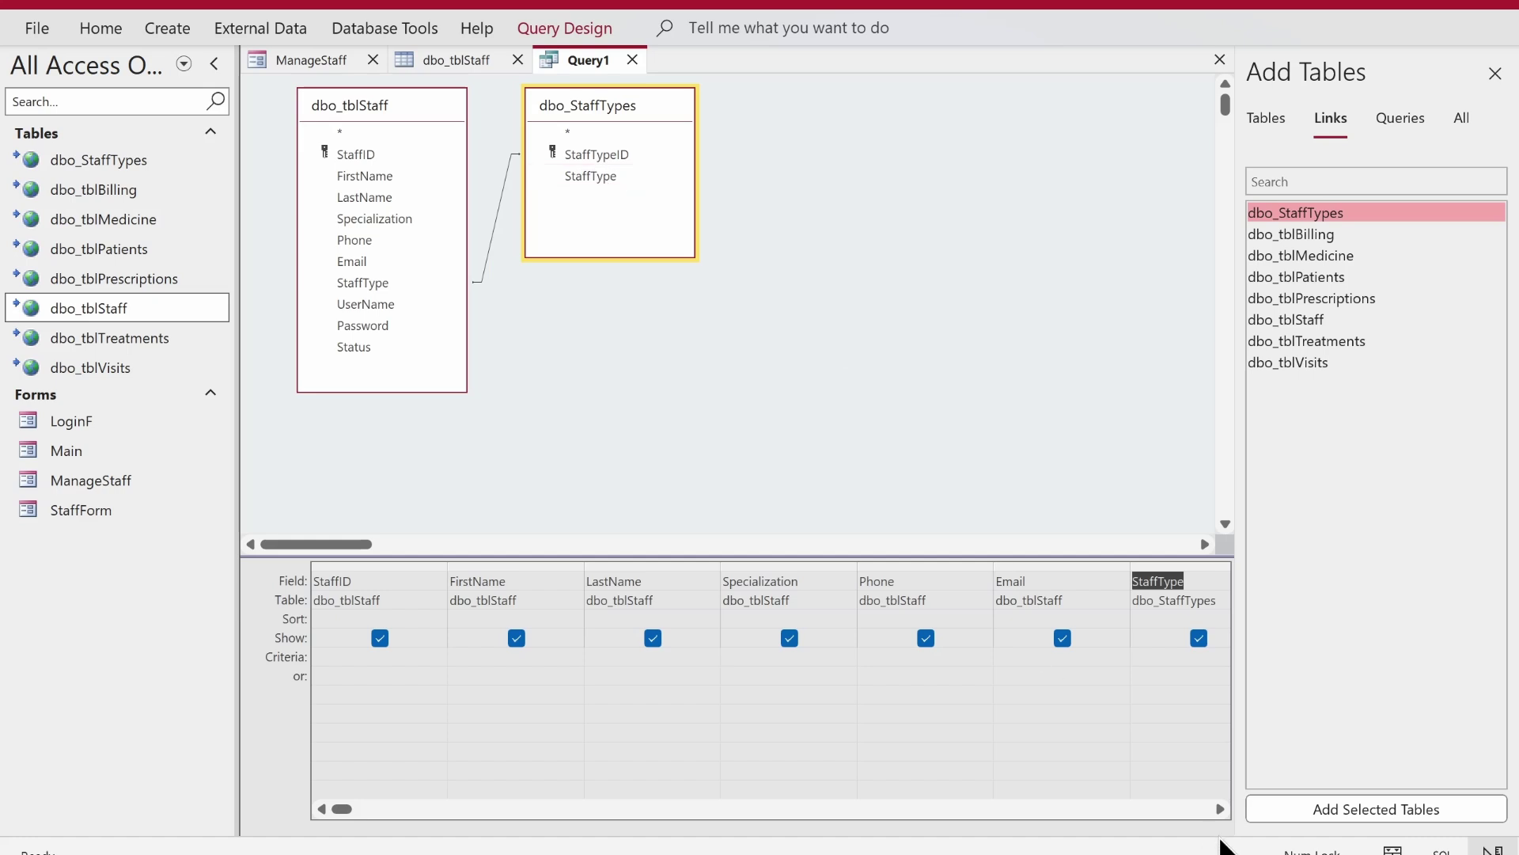
- Add UserName, Password and Status to the query grid
left_click(1220, 809)
left_click(1220, 809)
left_click(1219, 809)
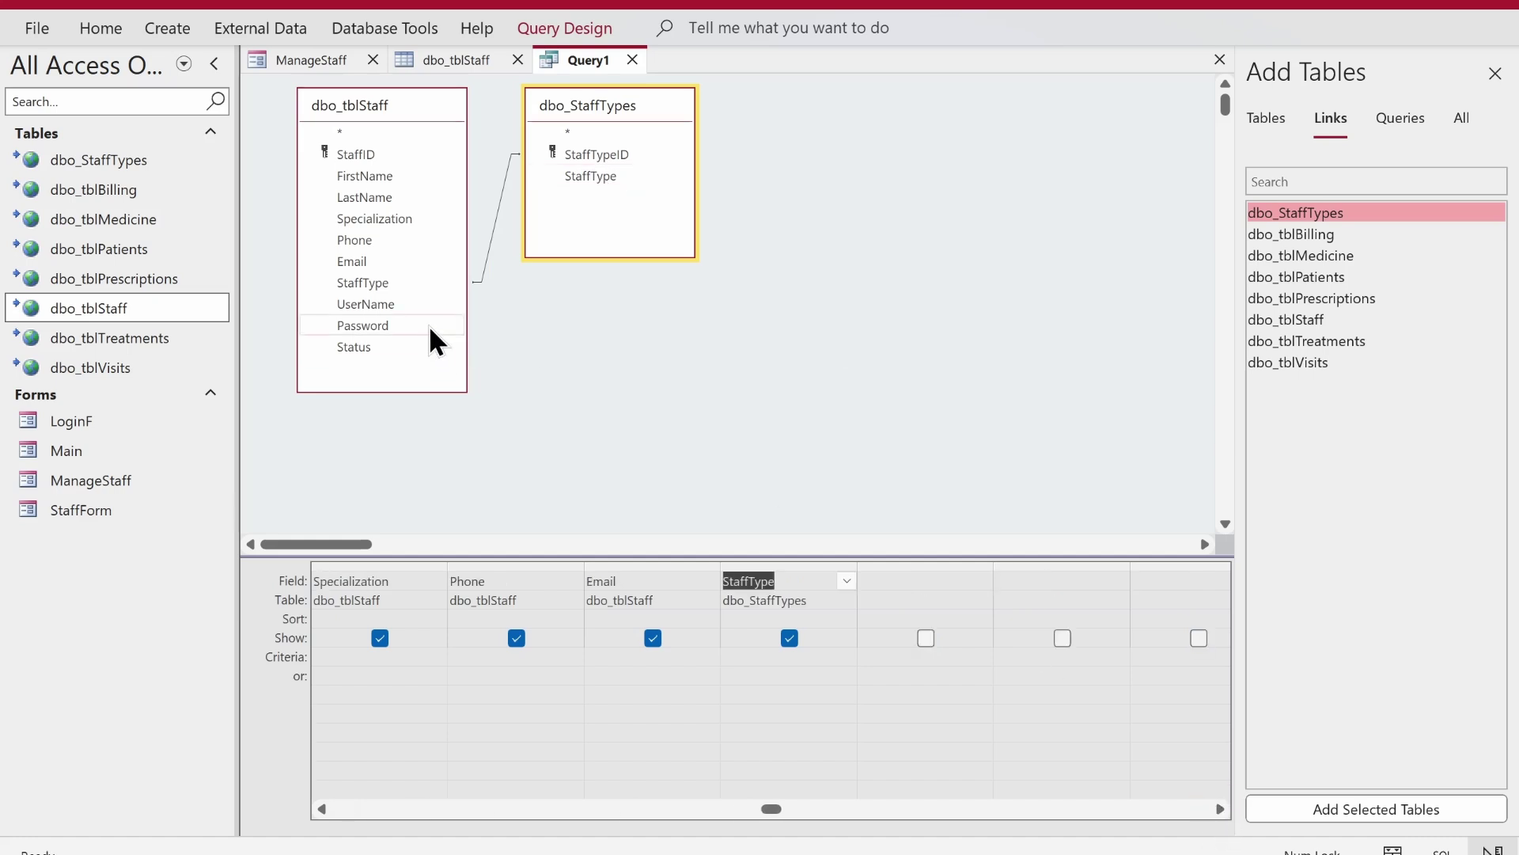
double_click(407, 304)
double_click(381, 323)
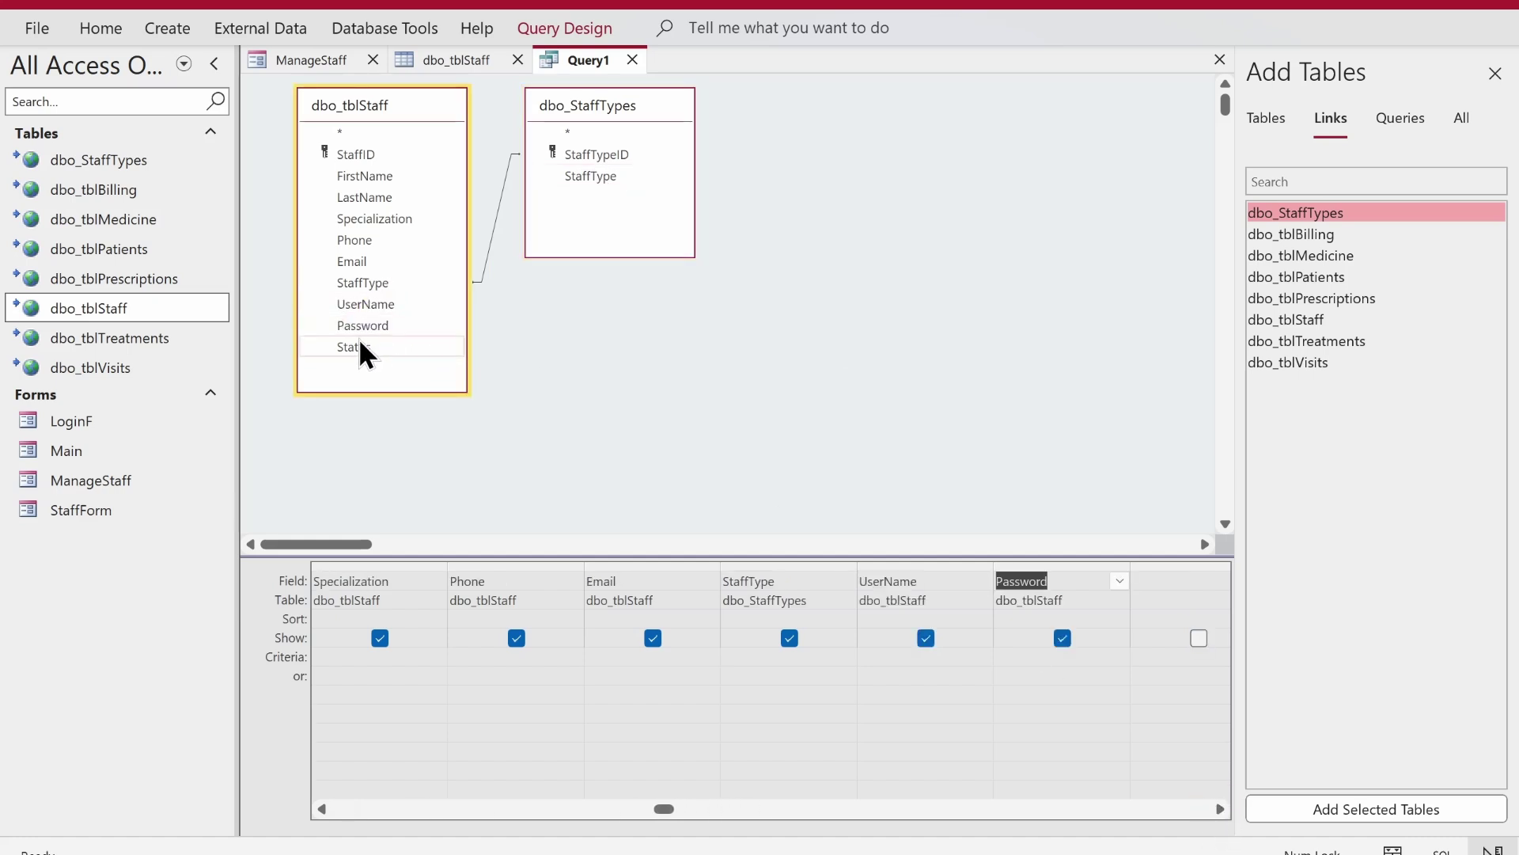
double_click(356, 347)
- Preview the query datasheet and save the query as StaffQ
right_click(804, 217)
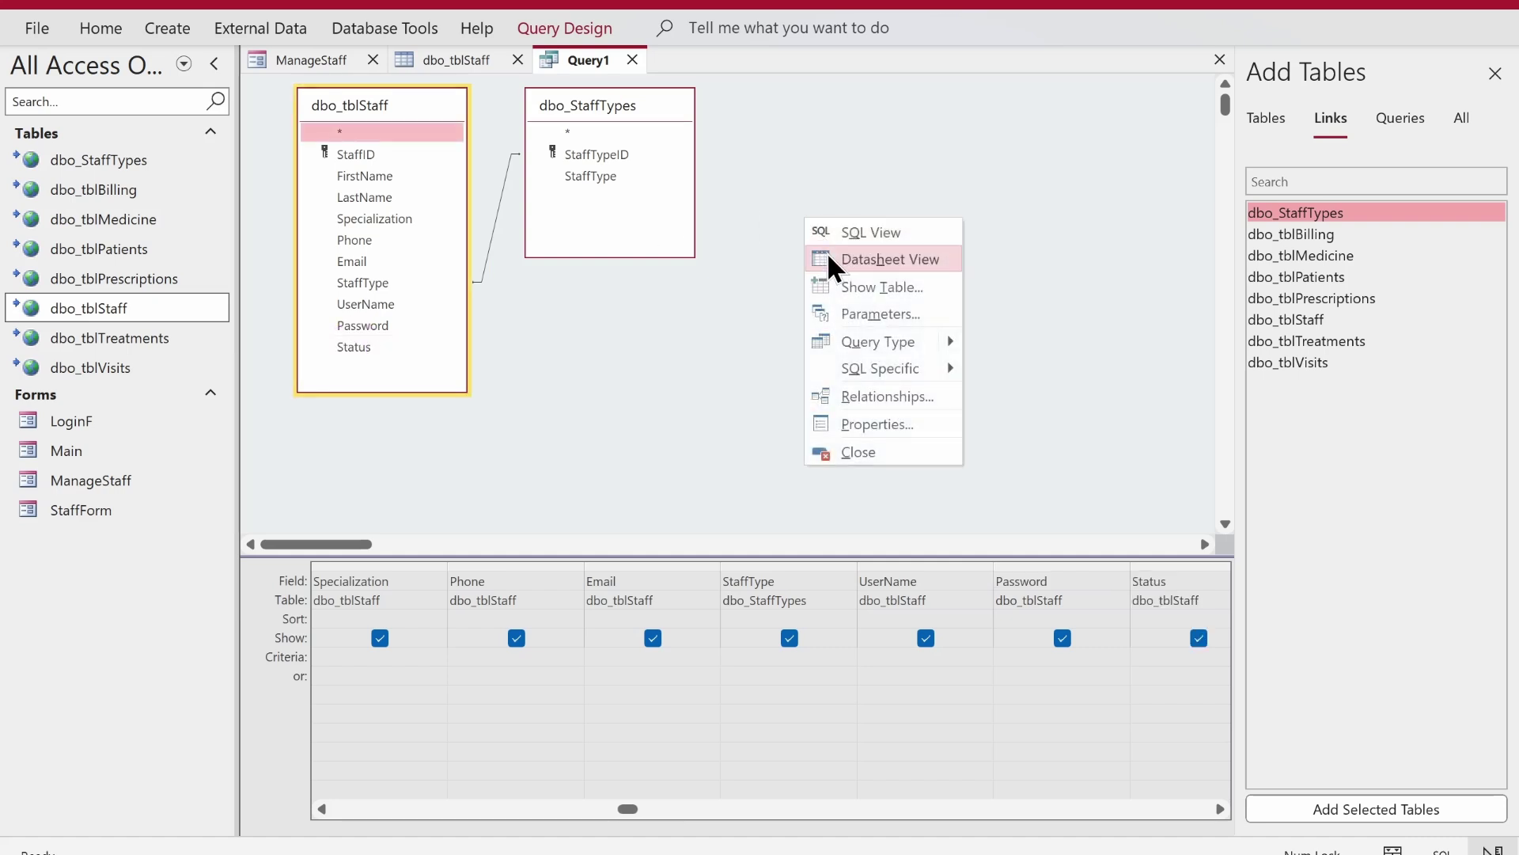
left_click(830, 254)
right_click(558, 59)
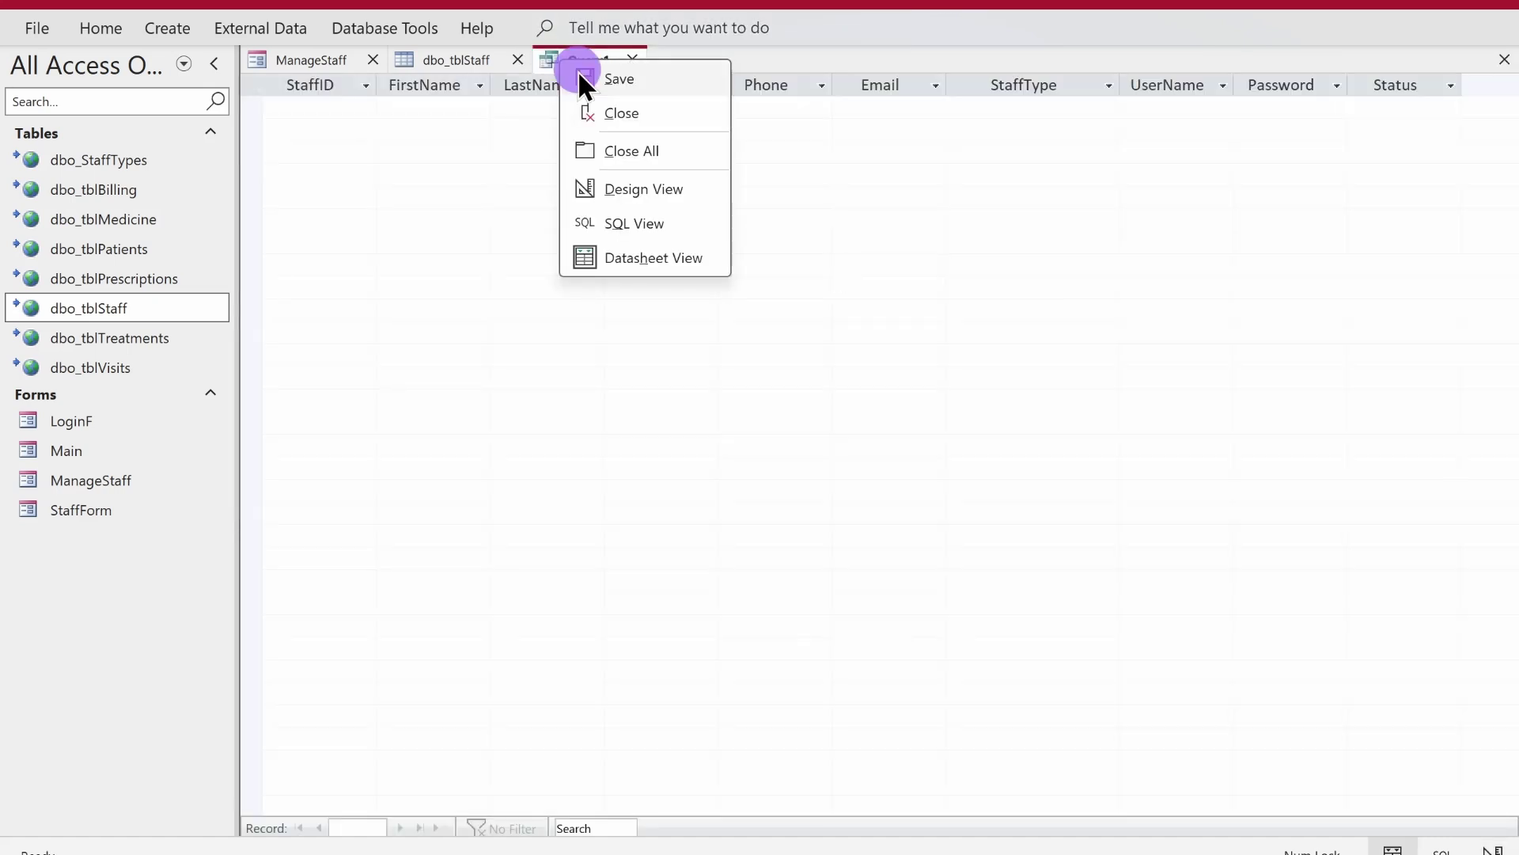
left_click(582, 75)
type("Staff")
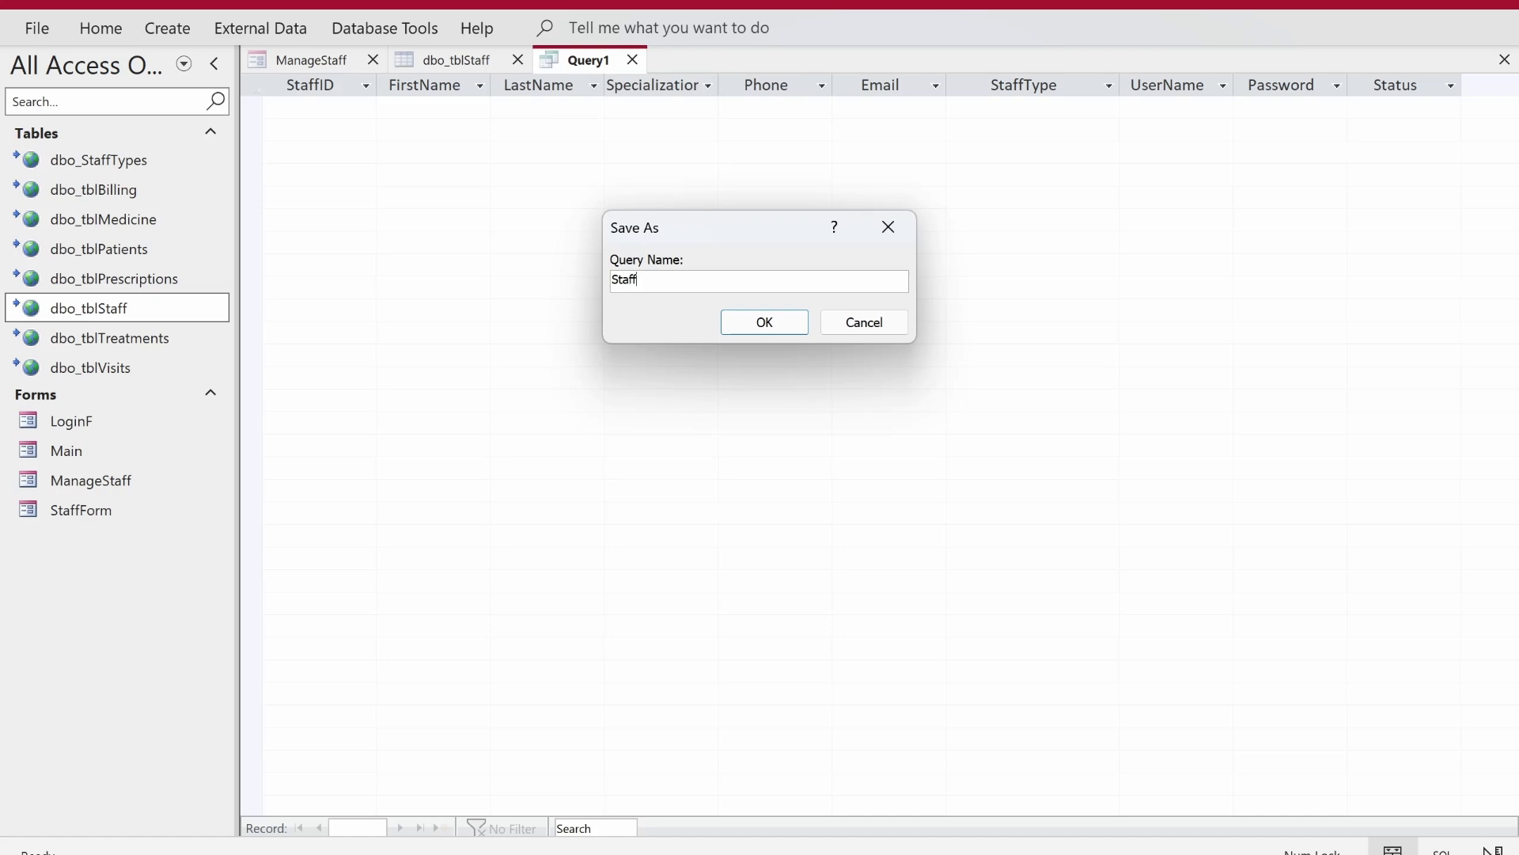
type("Q")
key("Return")
- Close StaffQ and open the VBA code for ManageStaff's On Load event
left_click(627, 61)
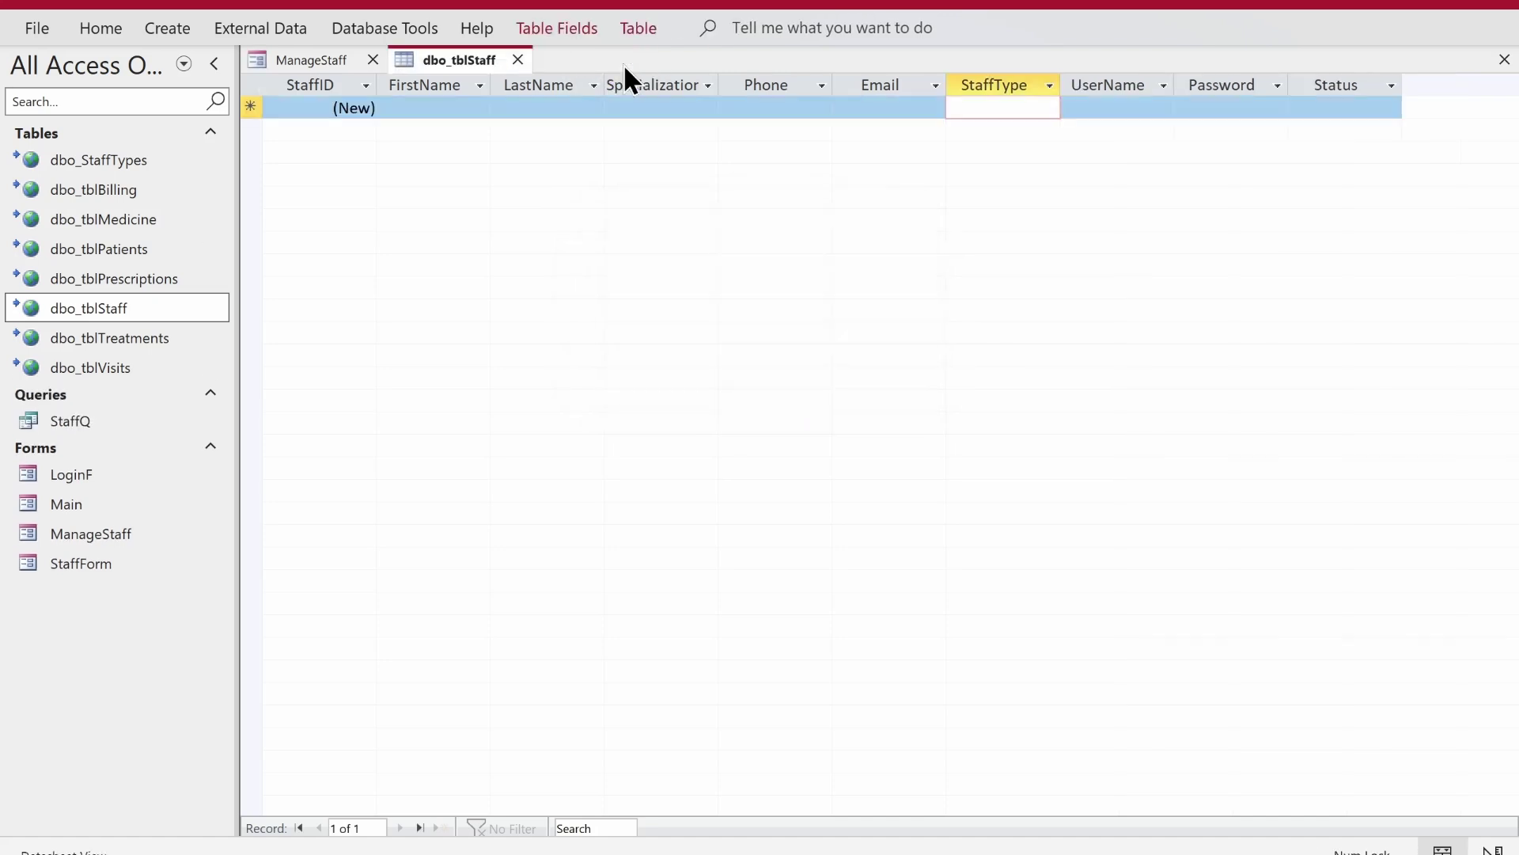
left_click(327, 65)
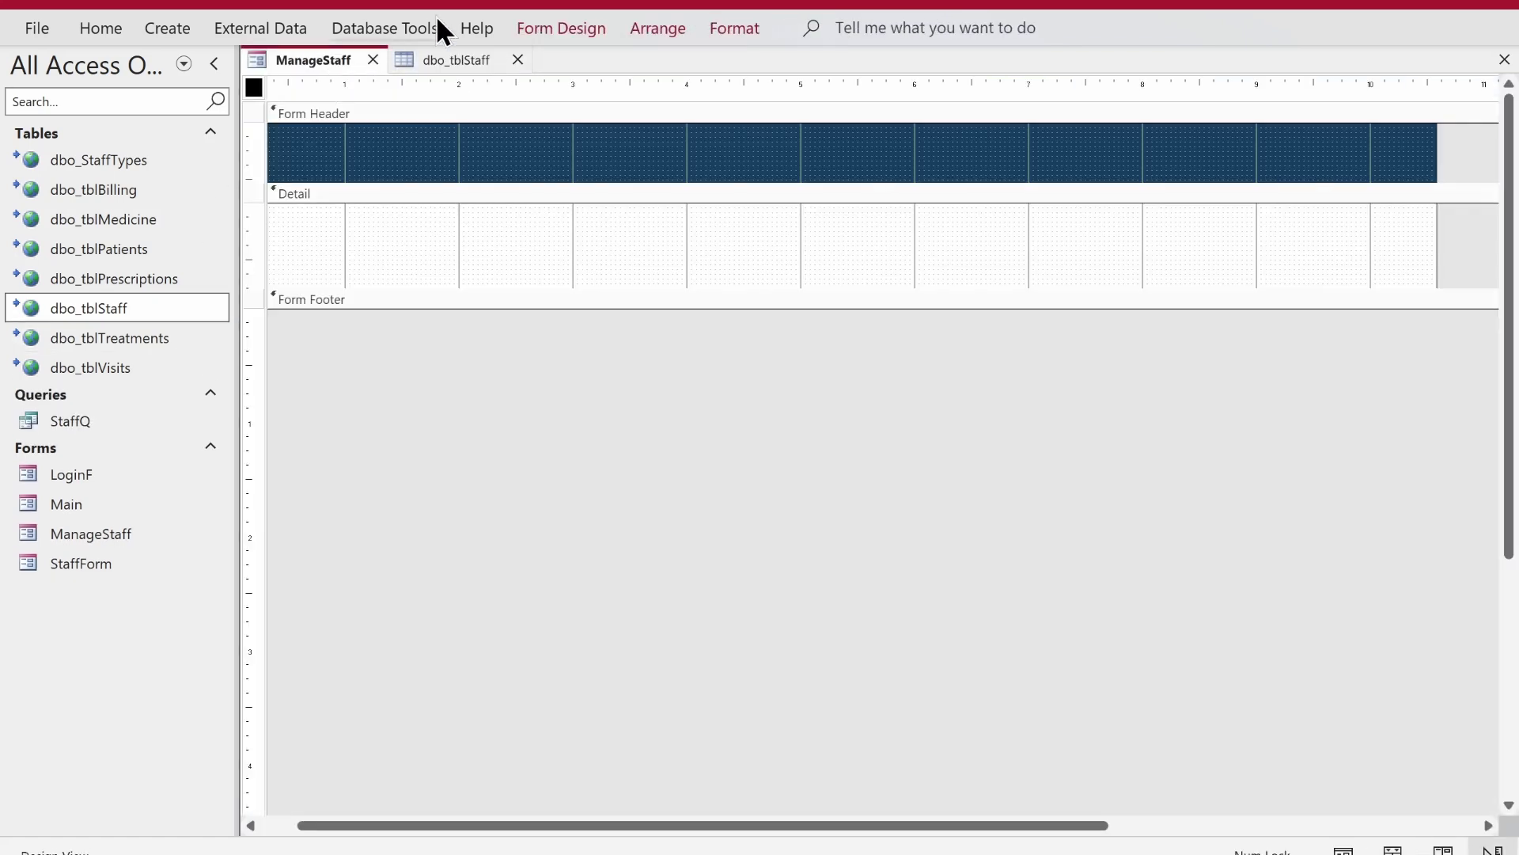
left_click(557, 31)
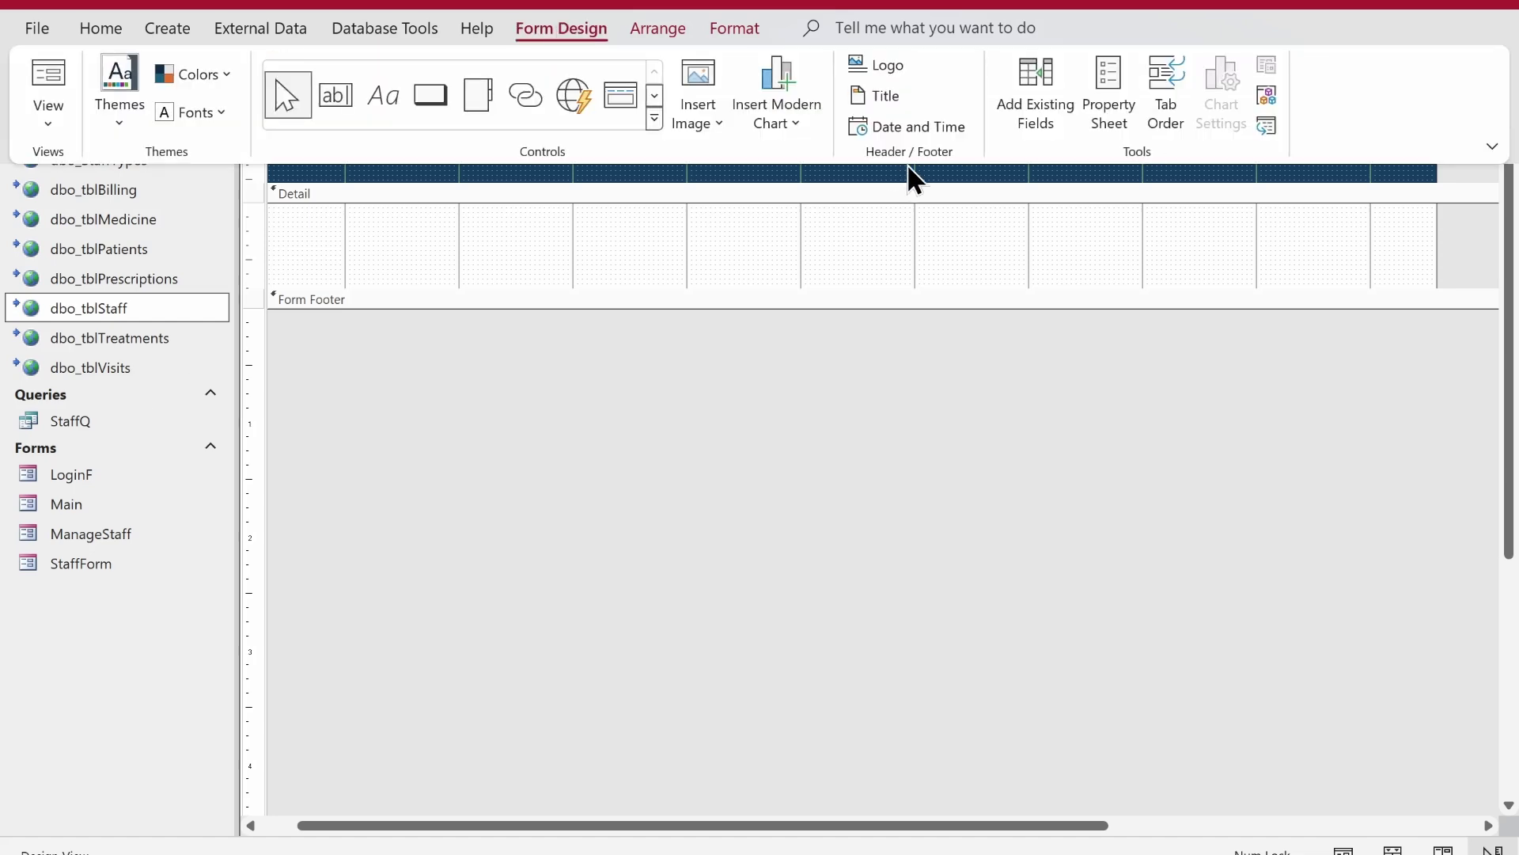
left_click(1100, 93)
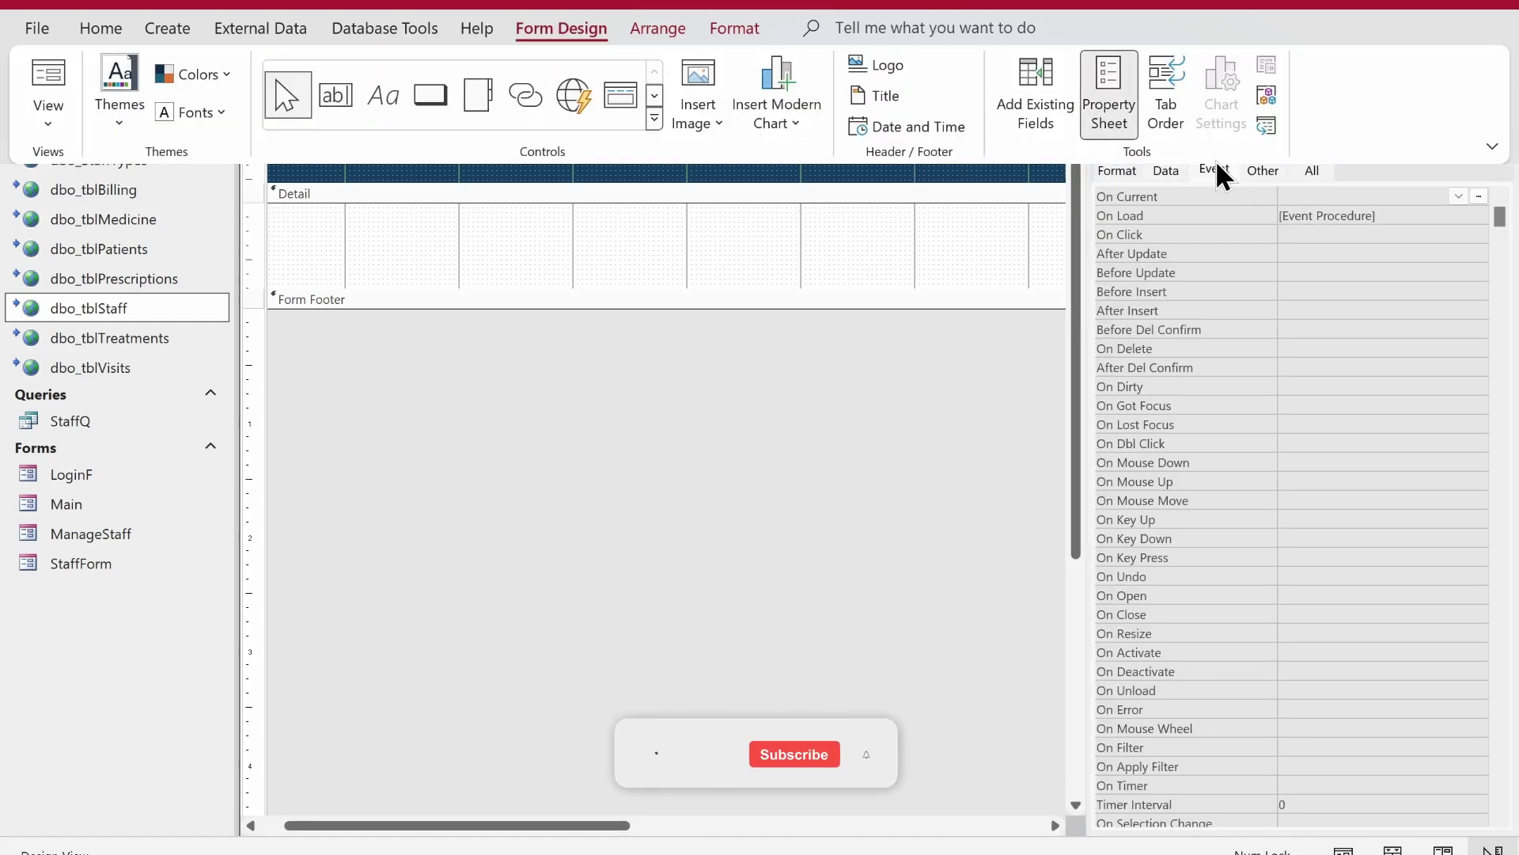
left_click(1218, 174)
left_click(1166, 170)
left_click(1215, 170)
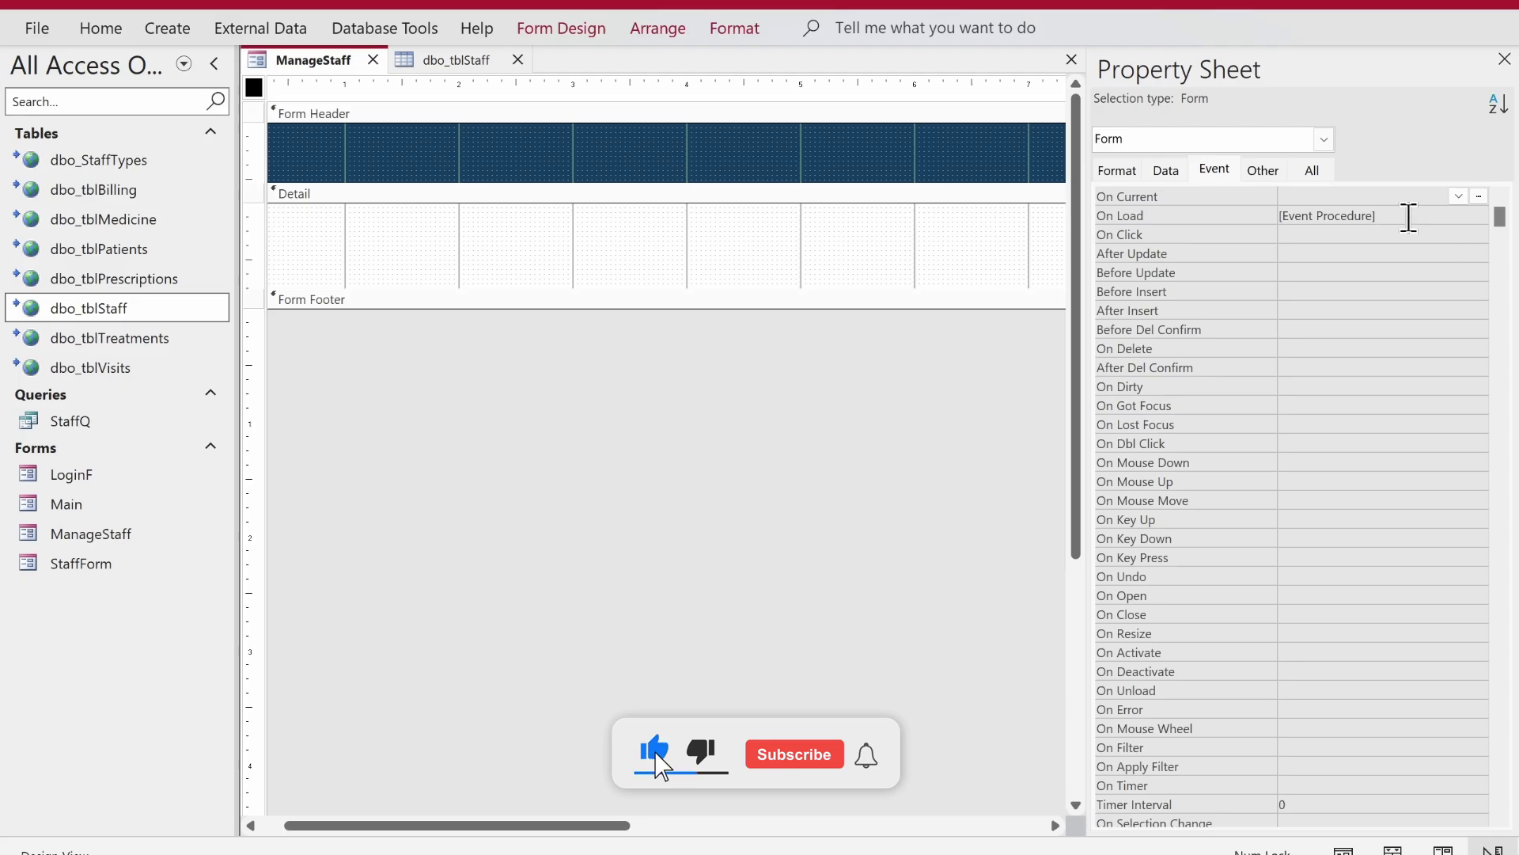
left_click(1409, 217)
left_click(1479, 215)
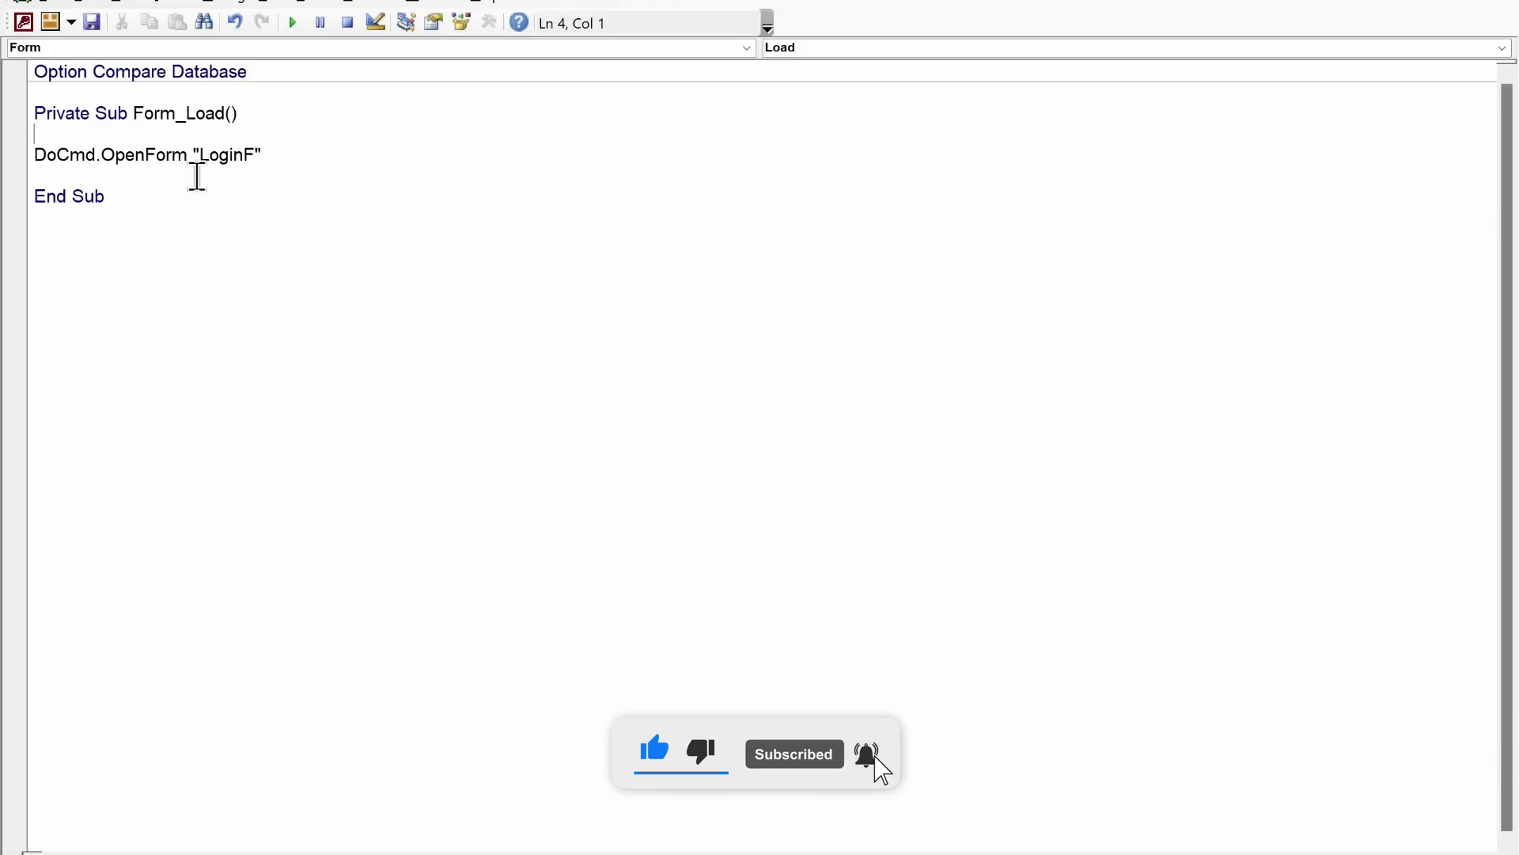
- Delete the Form_Load procedure and save the ManageStaff form
left_click_drag(106, 198, 8, 113)
key("Delete")
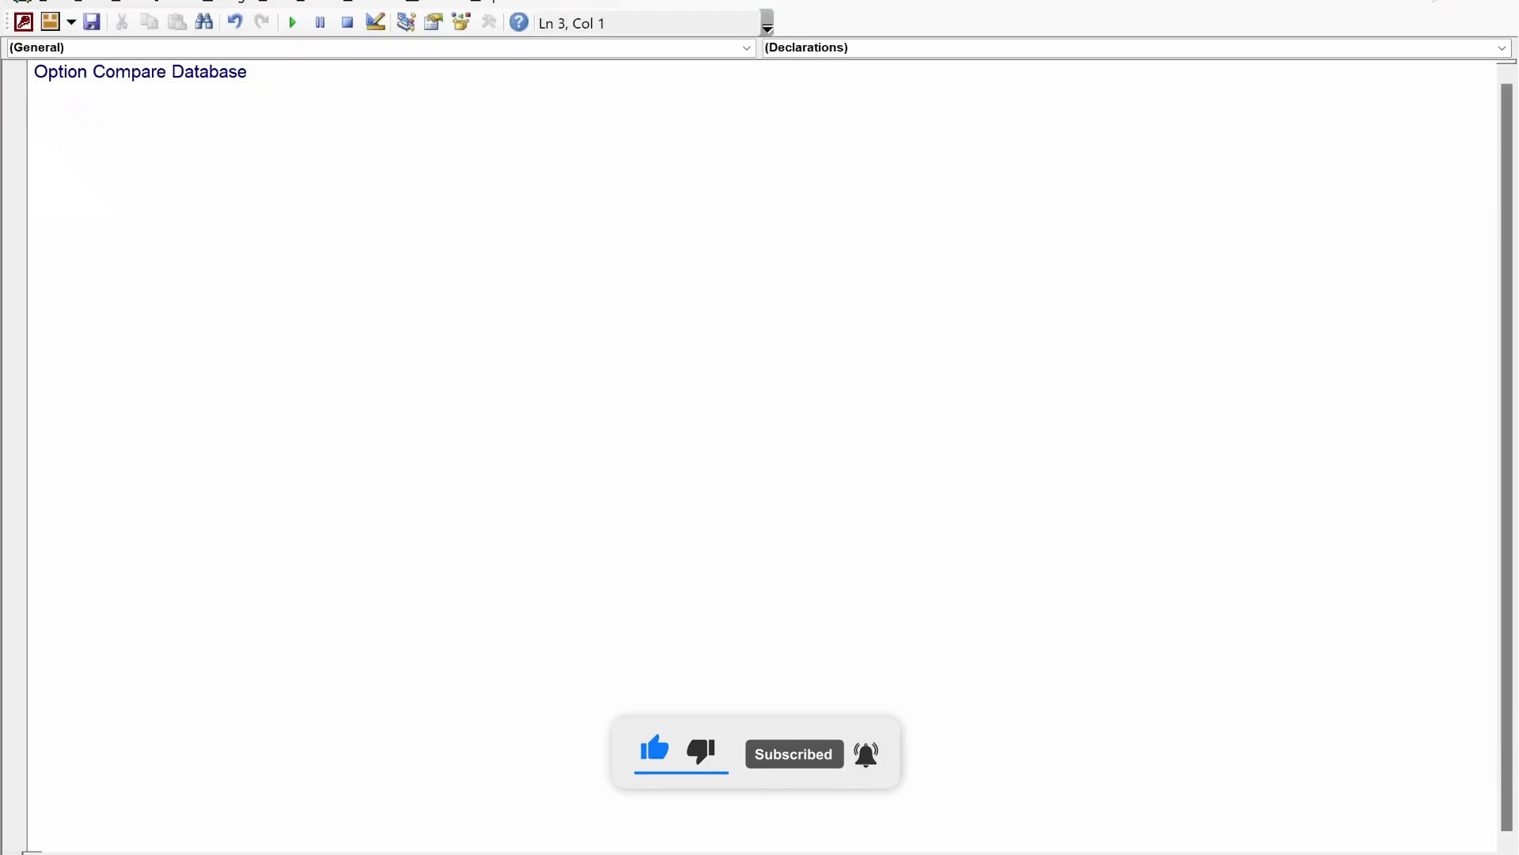
key("alt+F11")
right_click(328, 61)
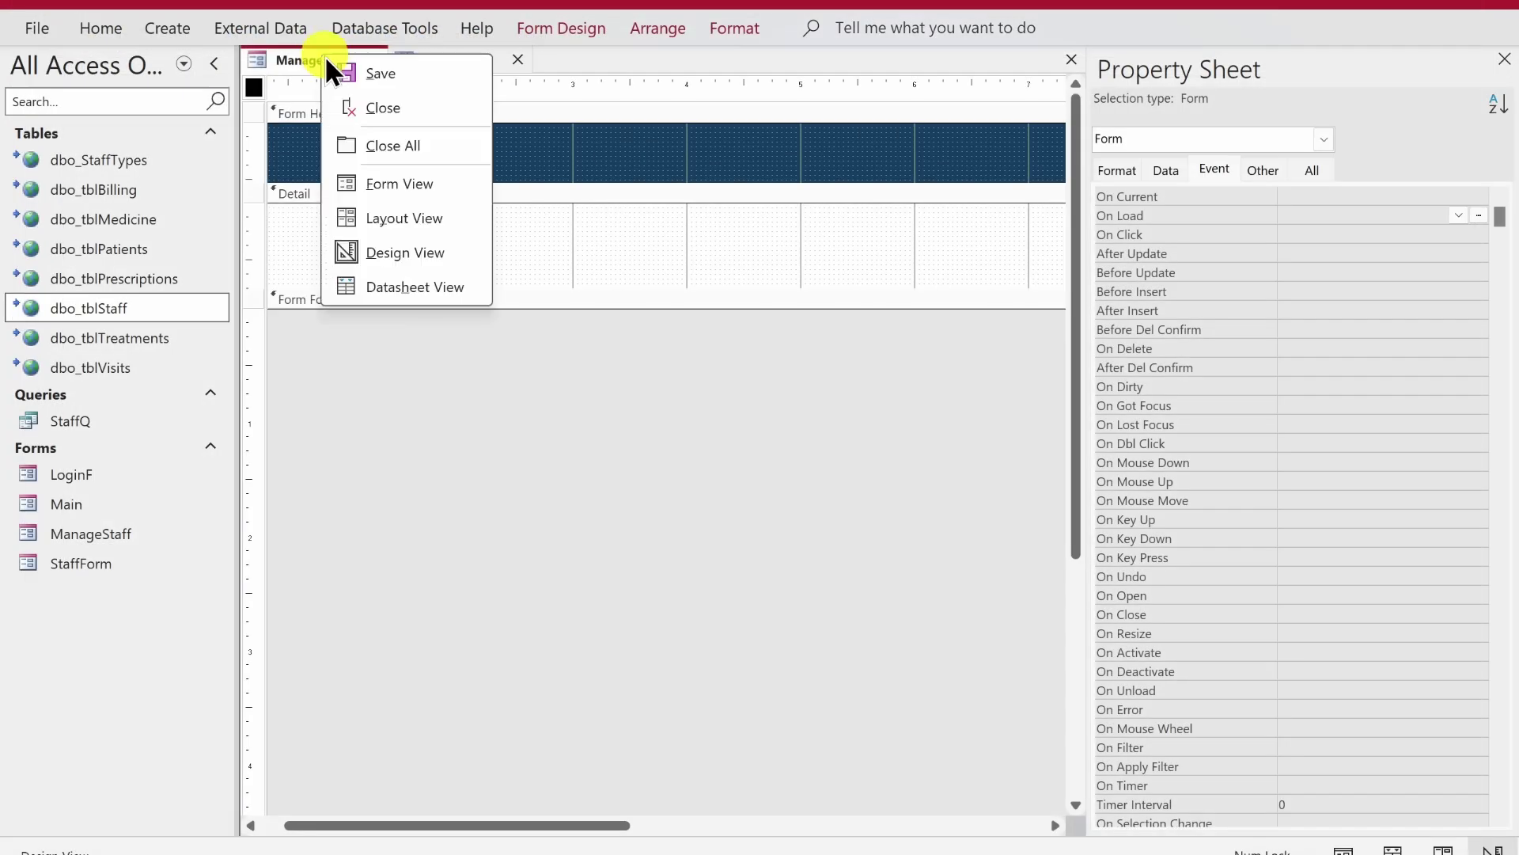
left_click(331, 70)
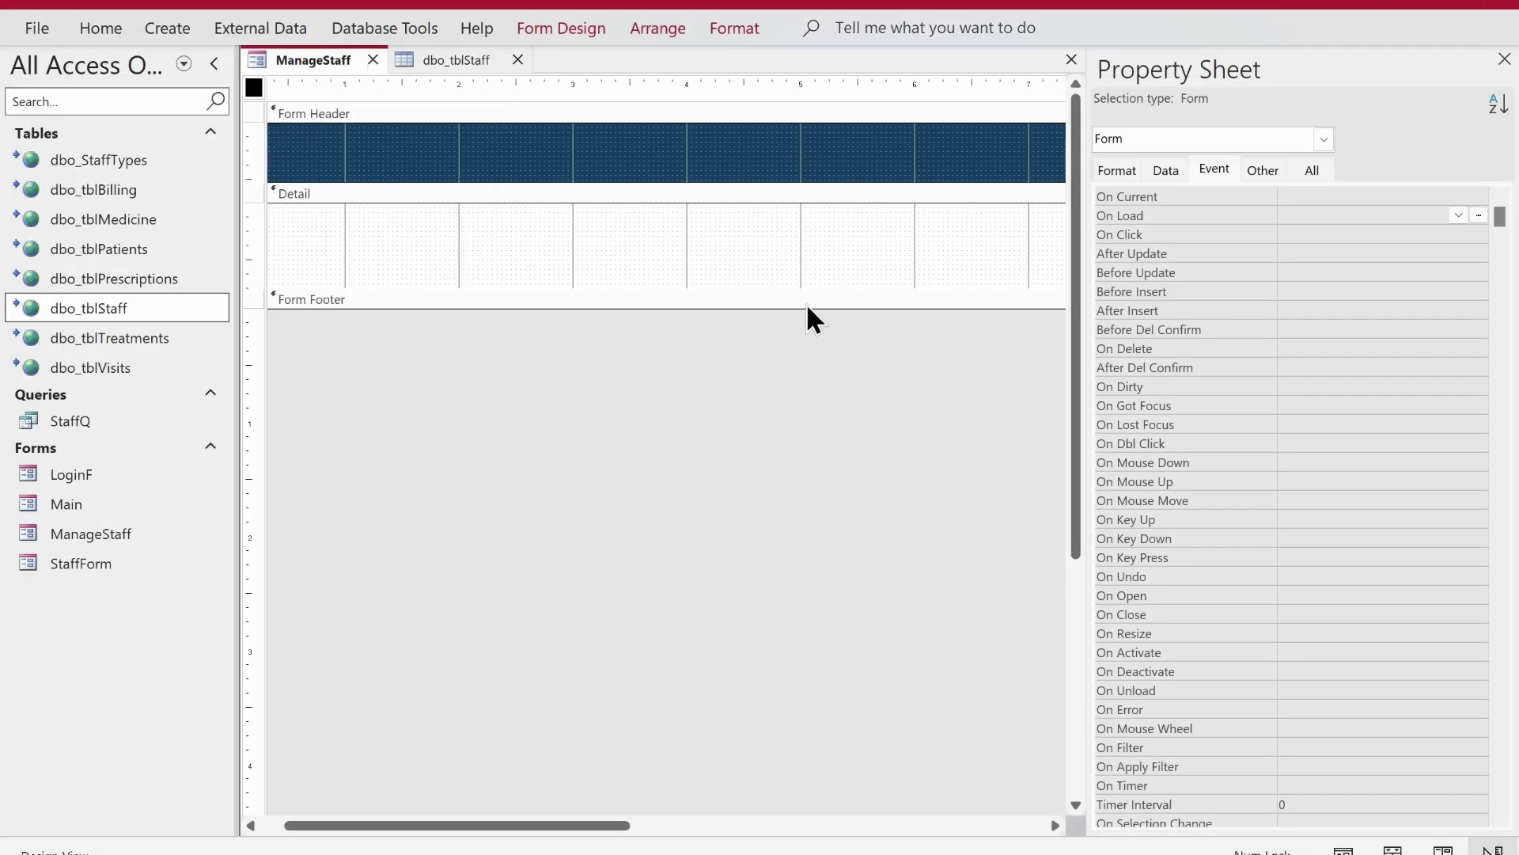
- Set the ManageStaff form's Record Source to StaffQ
left_click(1163, 176)
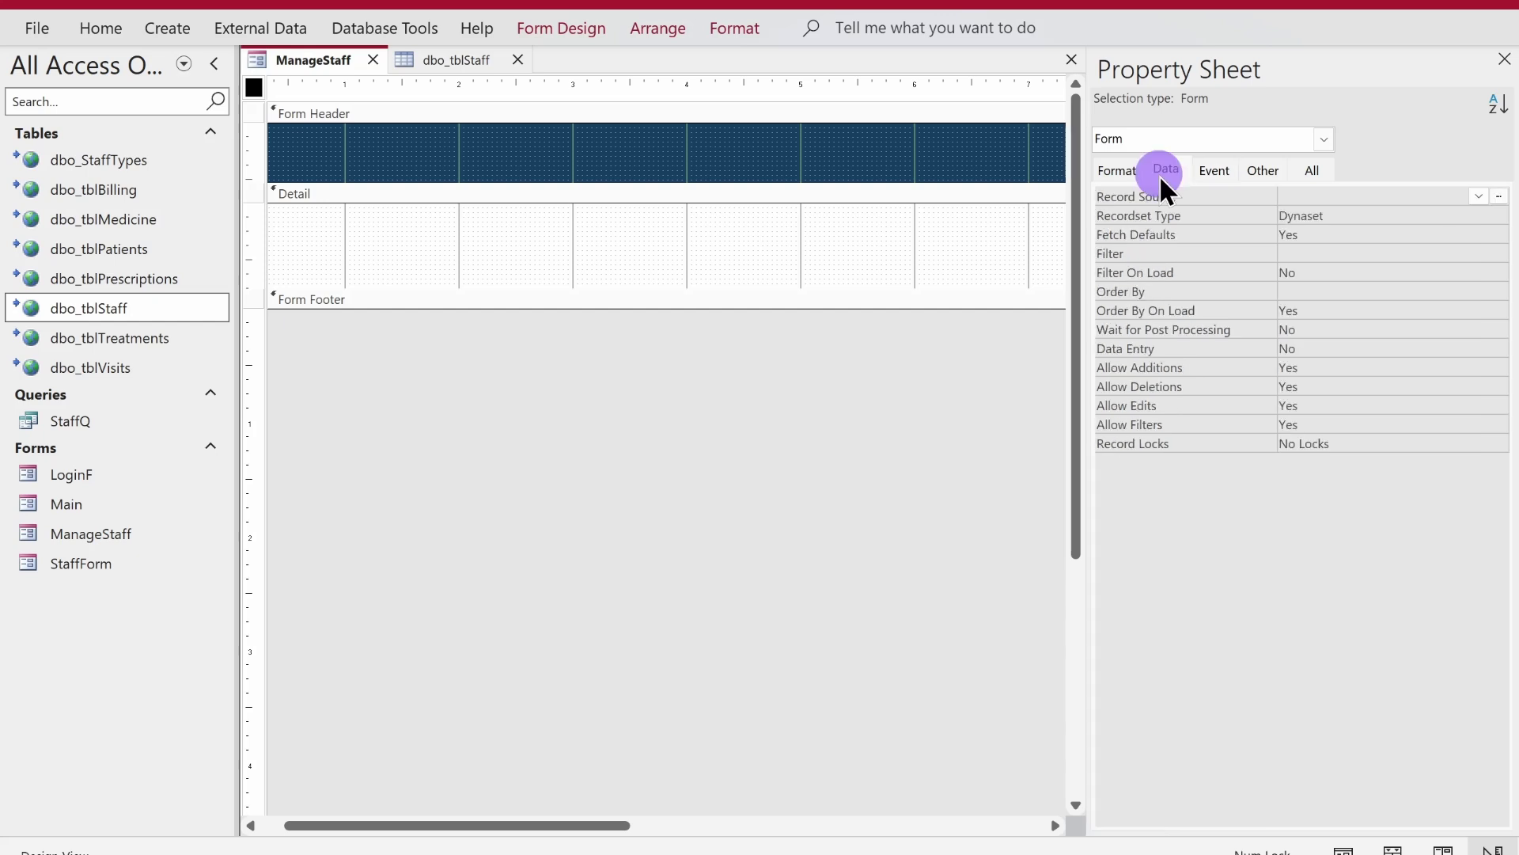
left_click(1479, 197)
left_click(1375, 360)
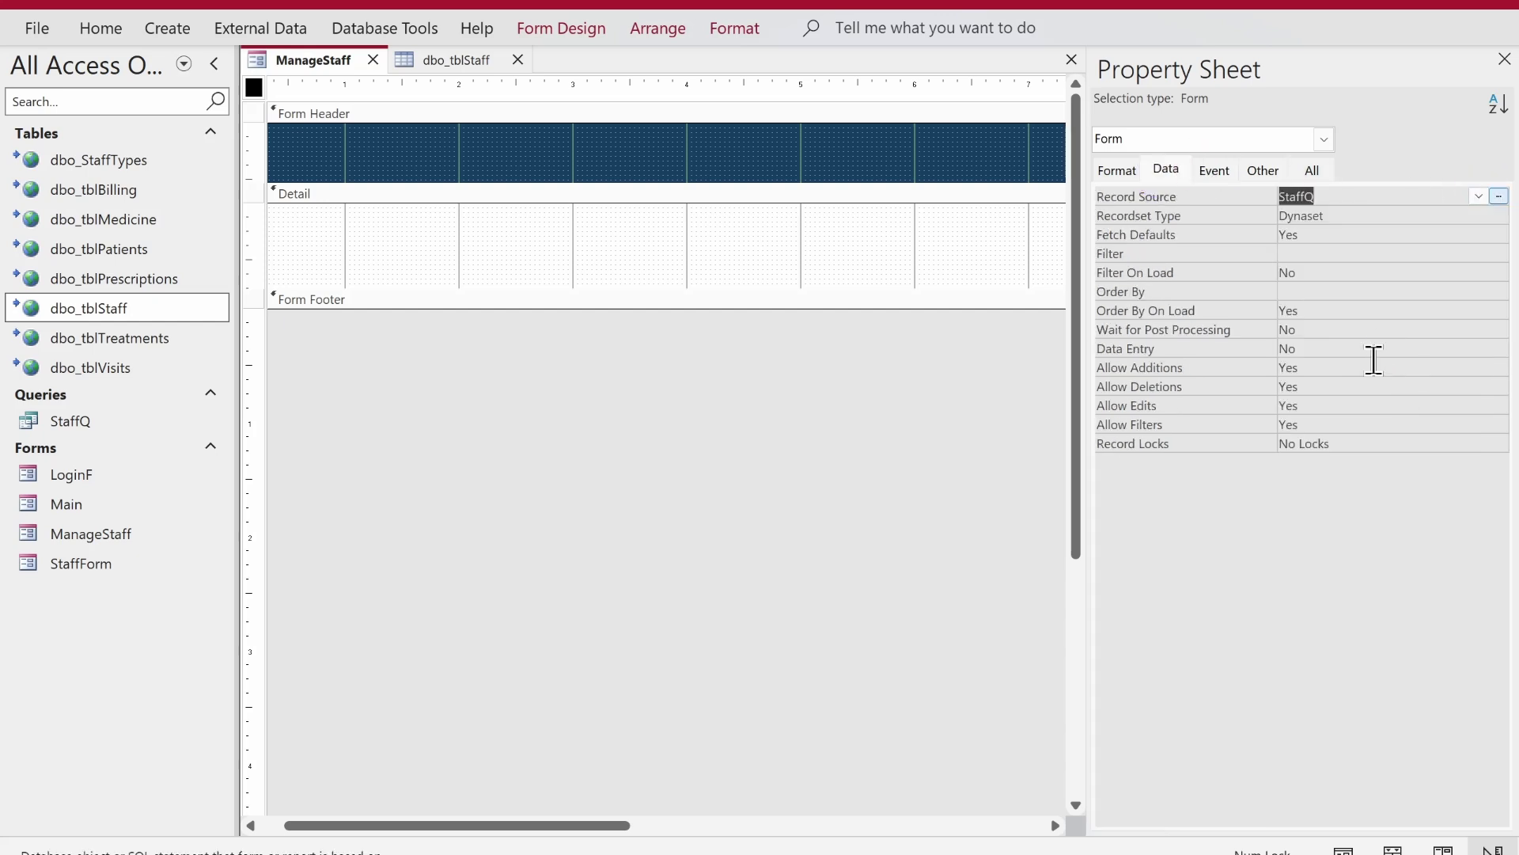
- Drag all ten StaffQ fields from the Field List into the Detail section and select them
left_click(592, 35)
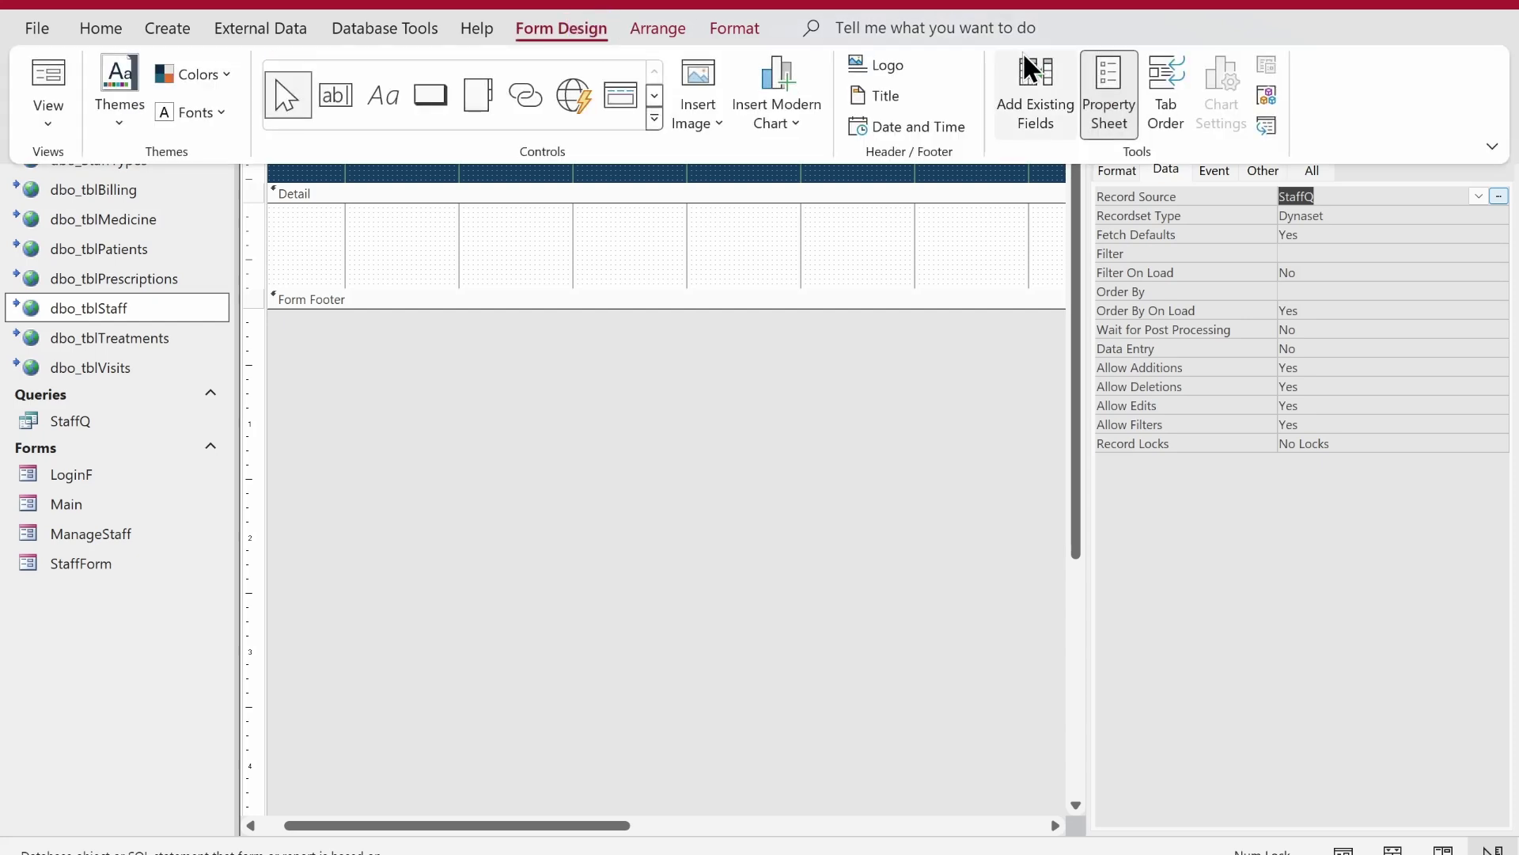
left_click(1036, 95)
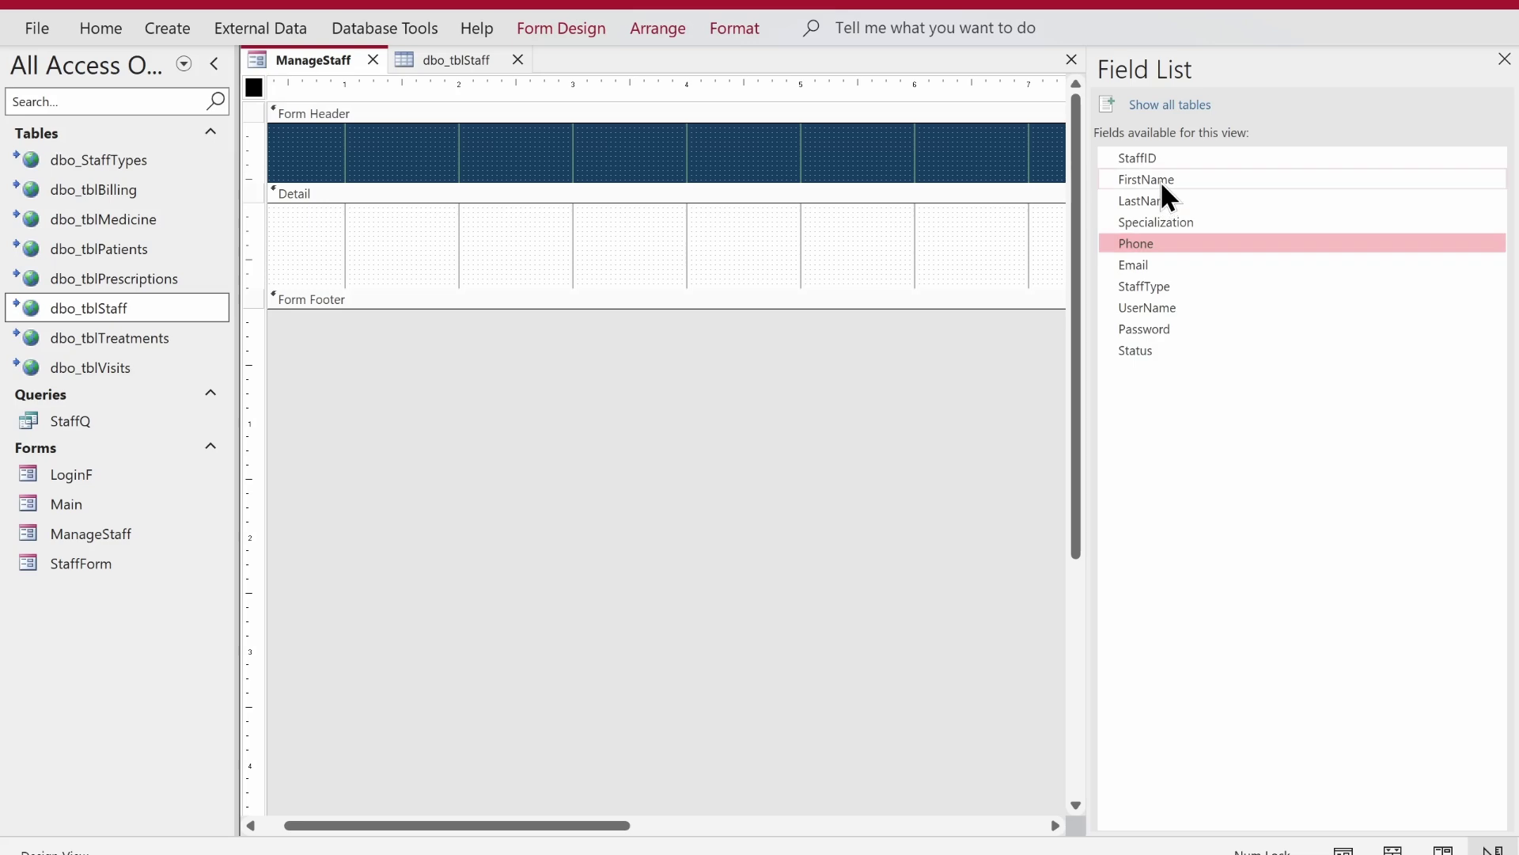
left_click(1157, 159)
key("ctrl+a")
left_click_drag(1157, 162, 689, 244)
left_click_drag(875, 208, 444, 519)
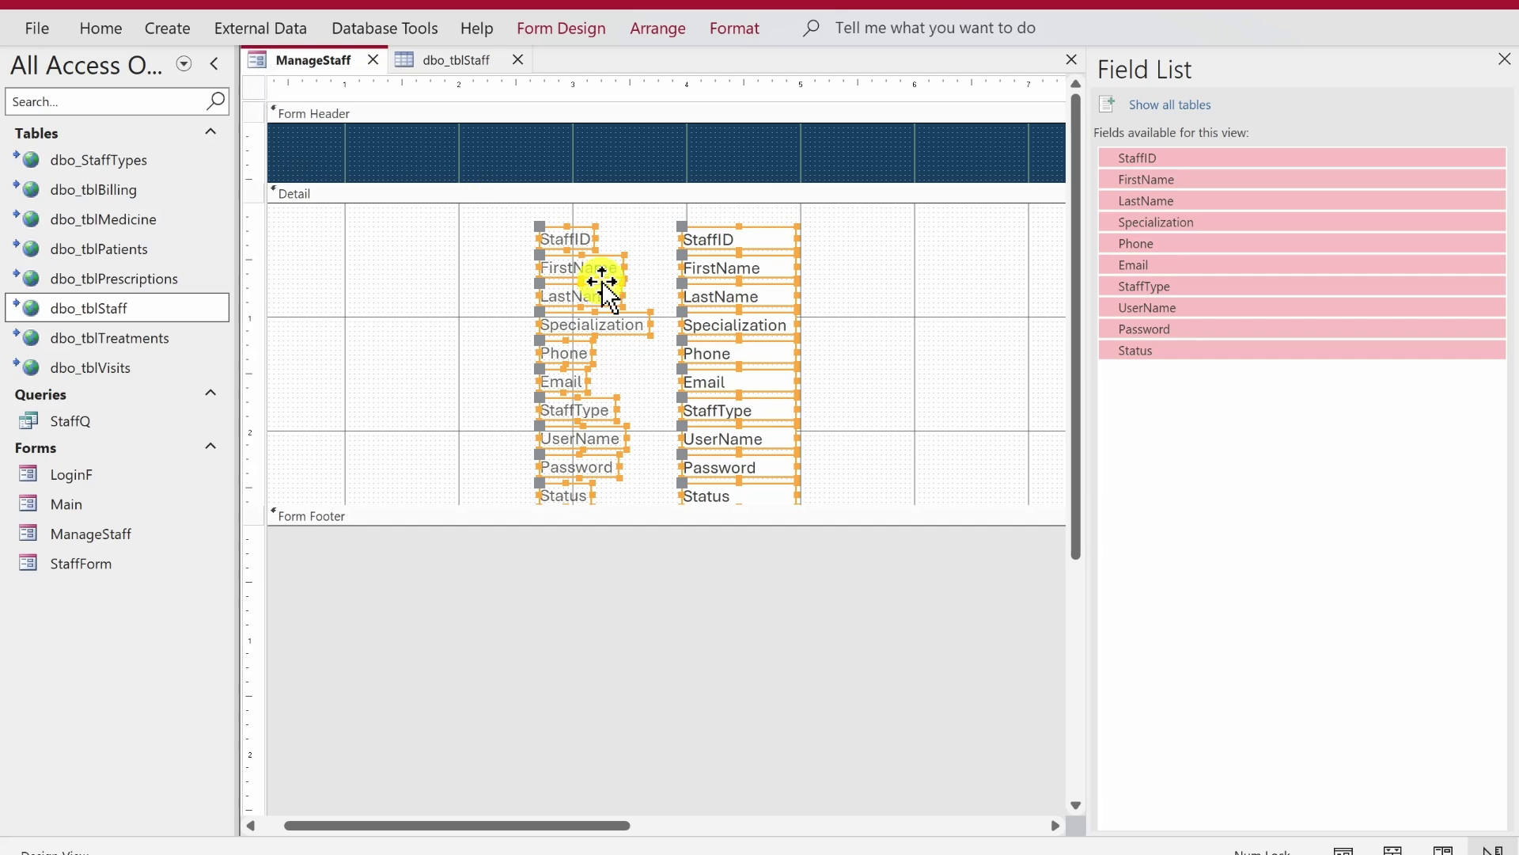
right_click(604, 293)
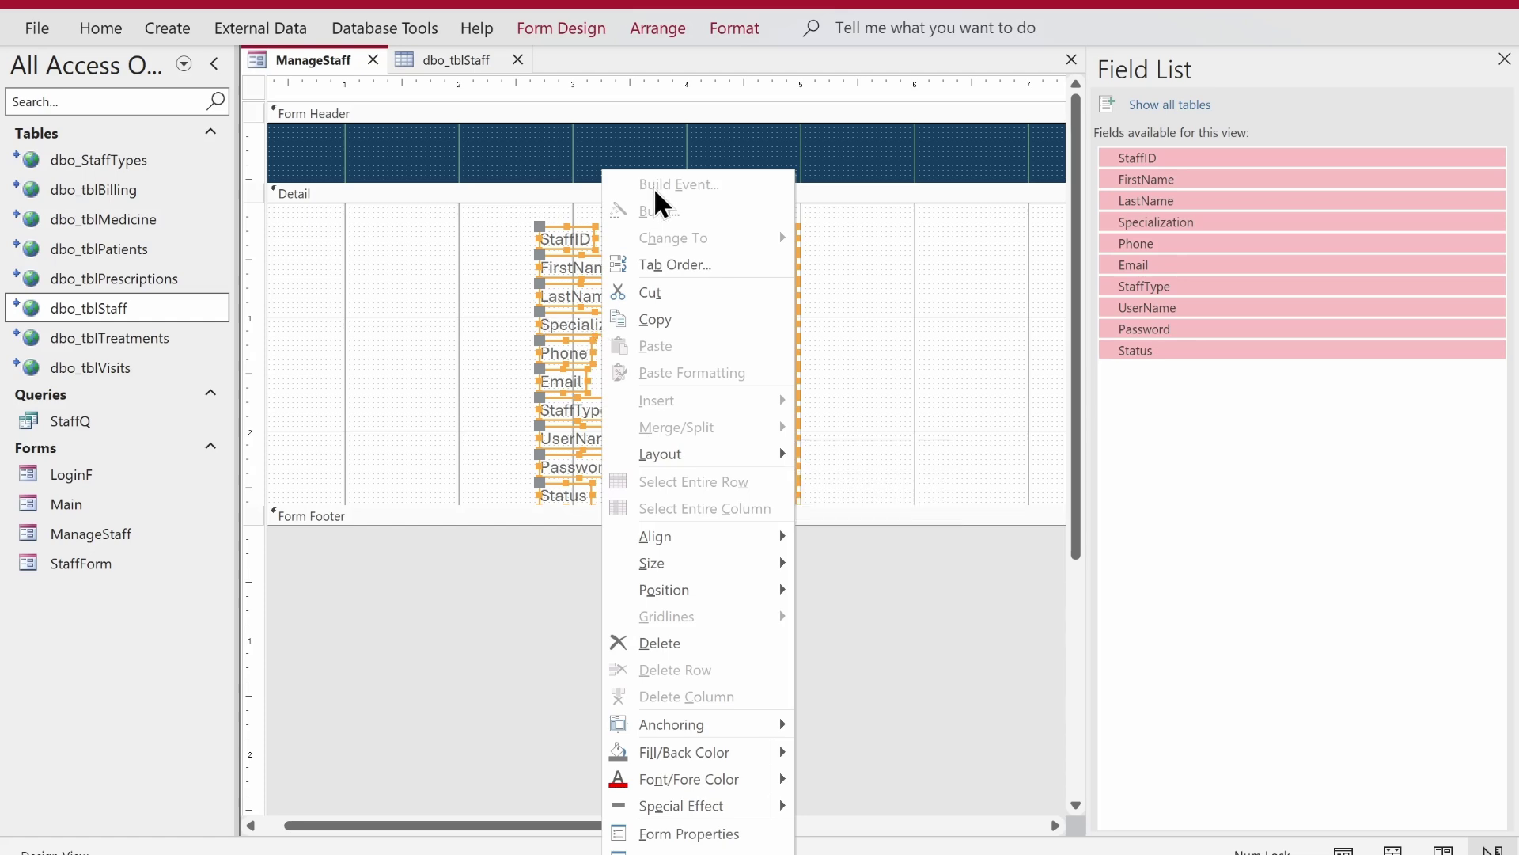
- Arrange the fields in a Tabular layout moved to the left, and close the Field List
mouse_move(736, 459)
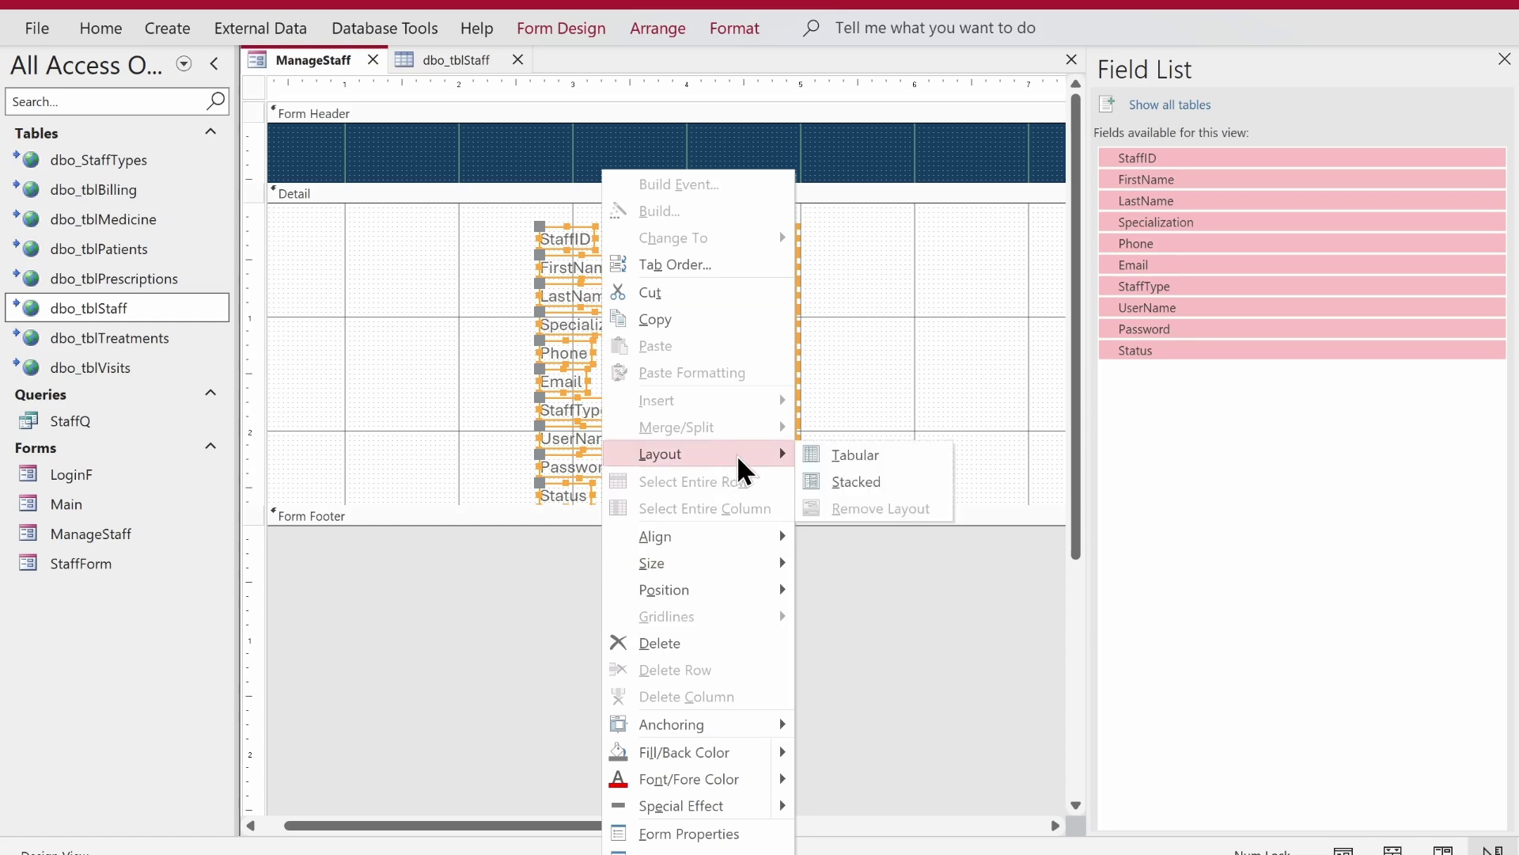
left_click(847, 463)
left_click_drag(854, 146, 273, 158)
left_click(1504, 58)
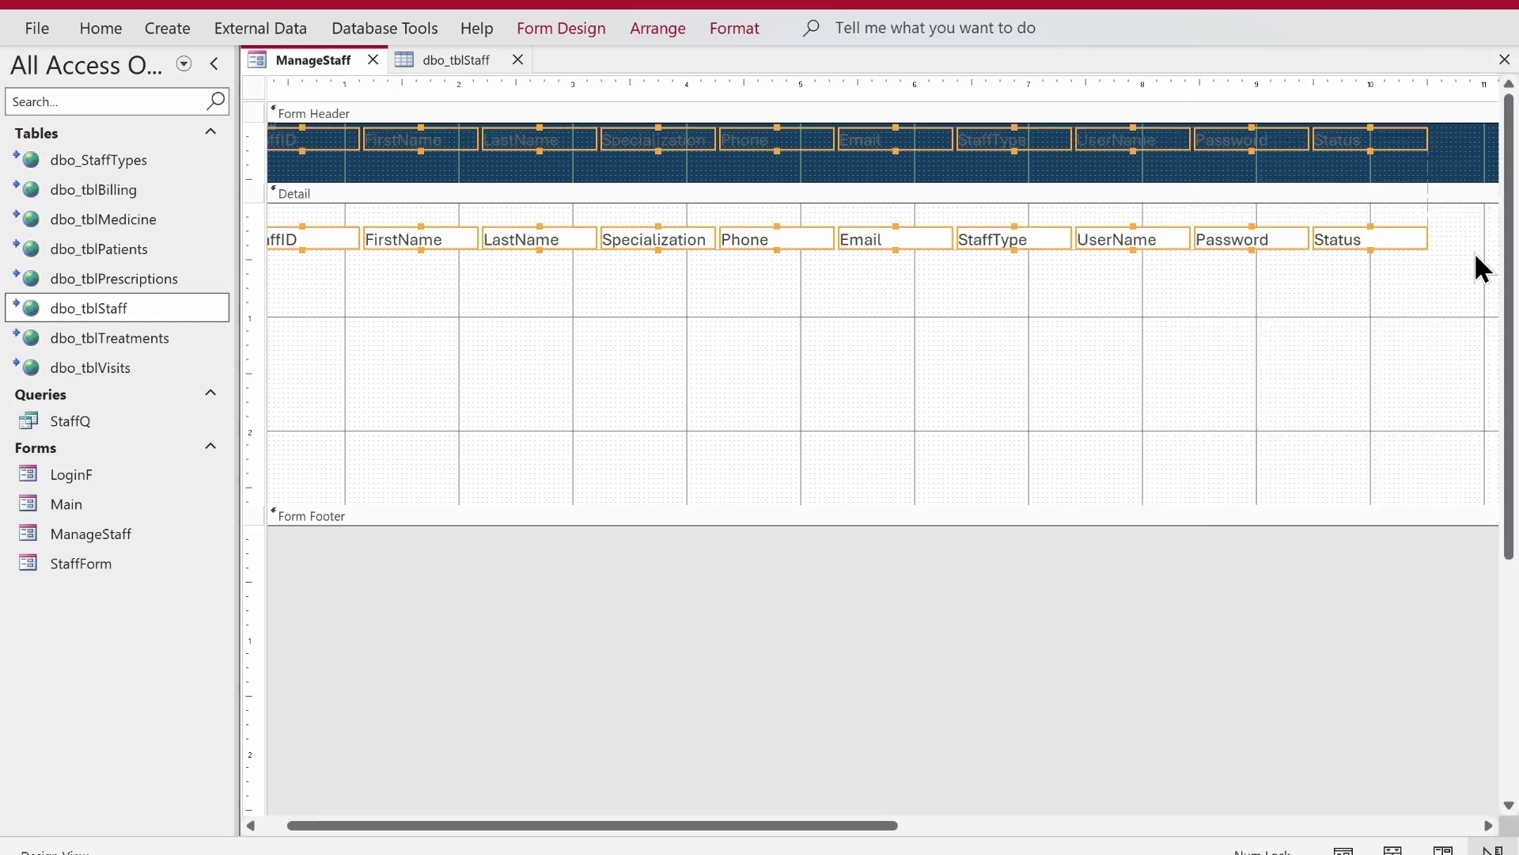
- Move the row of field boxes up beneath the header and left-align it
left_click(1302, 277)
left_click(316, 231)
left_click(306, 230)
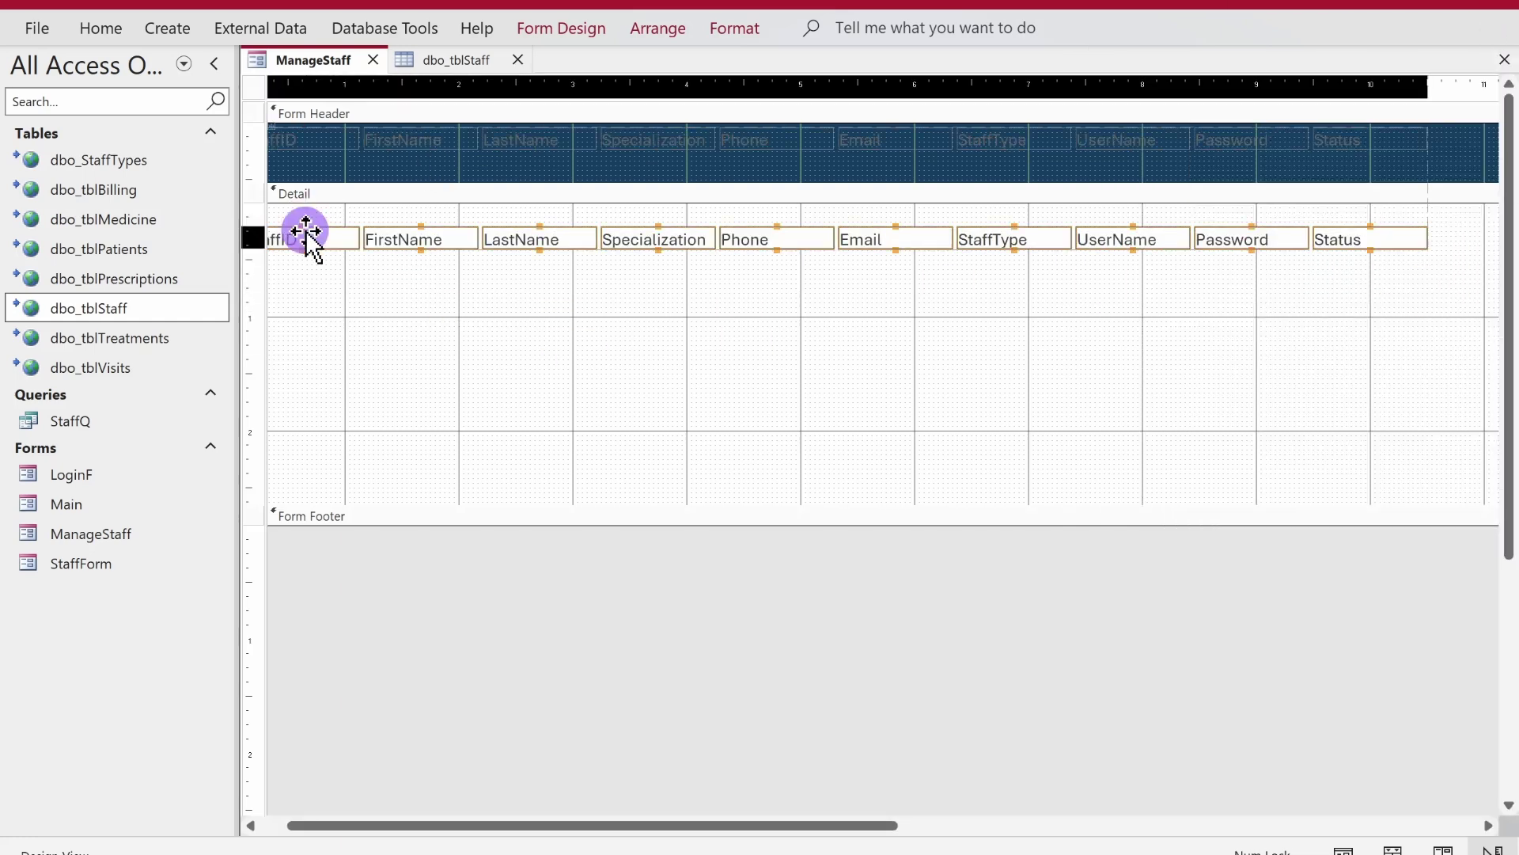
left_click_drag(305, 230, 305, 208)
left_click_drag(306, 264, 293, 130)
left_click(101, 29)
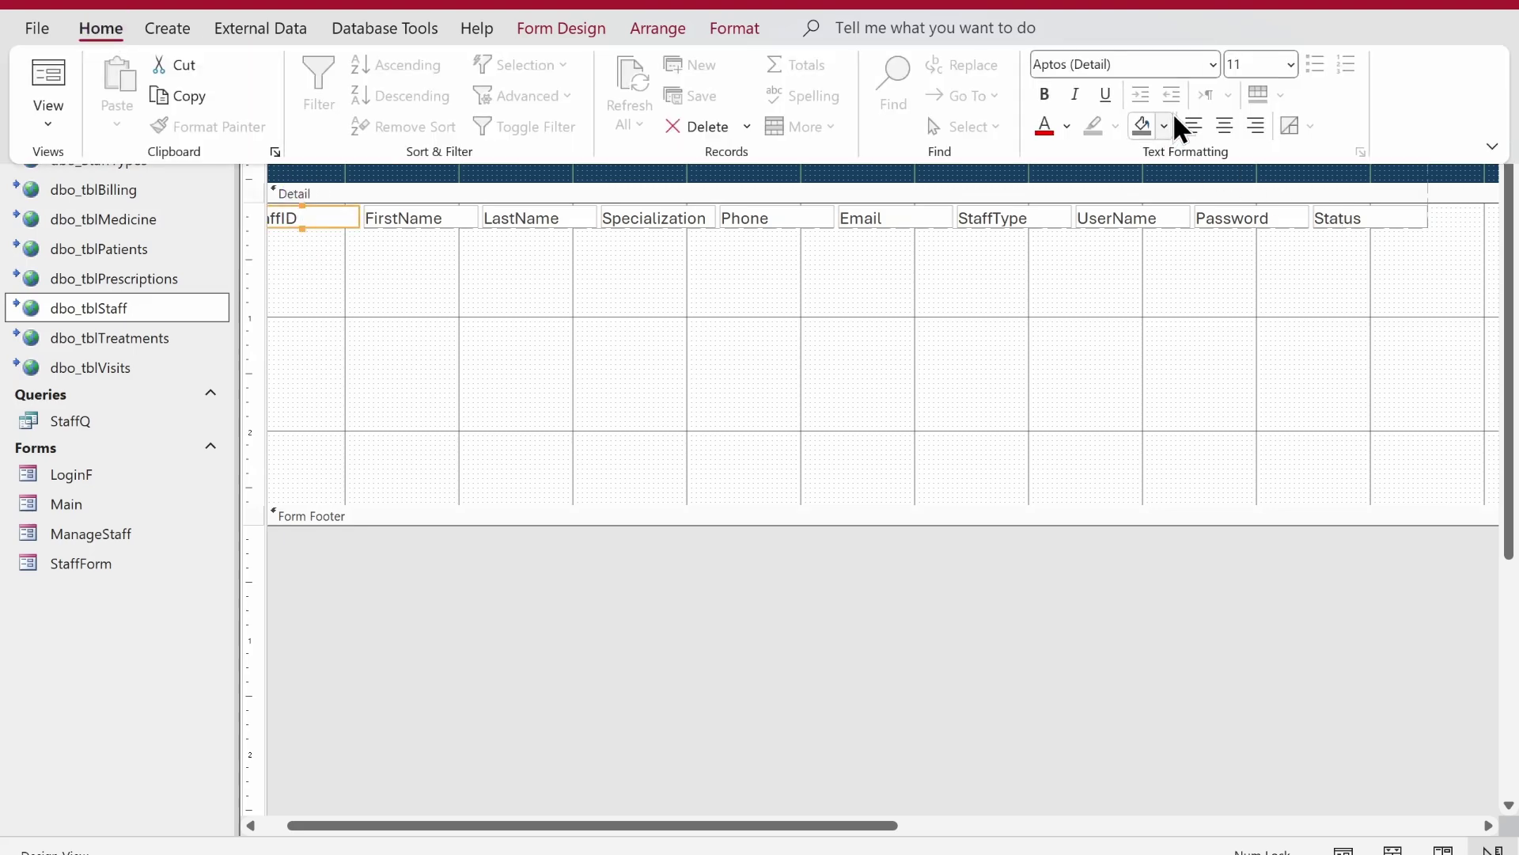
left_click(1195, 122)
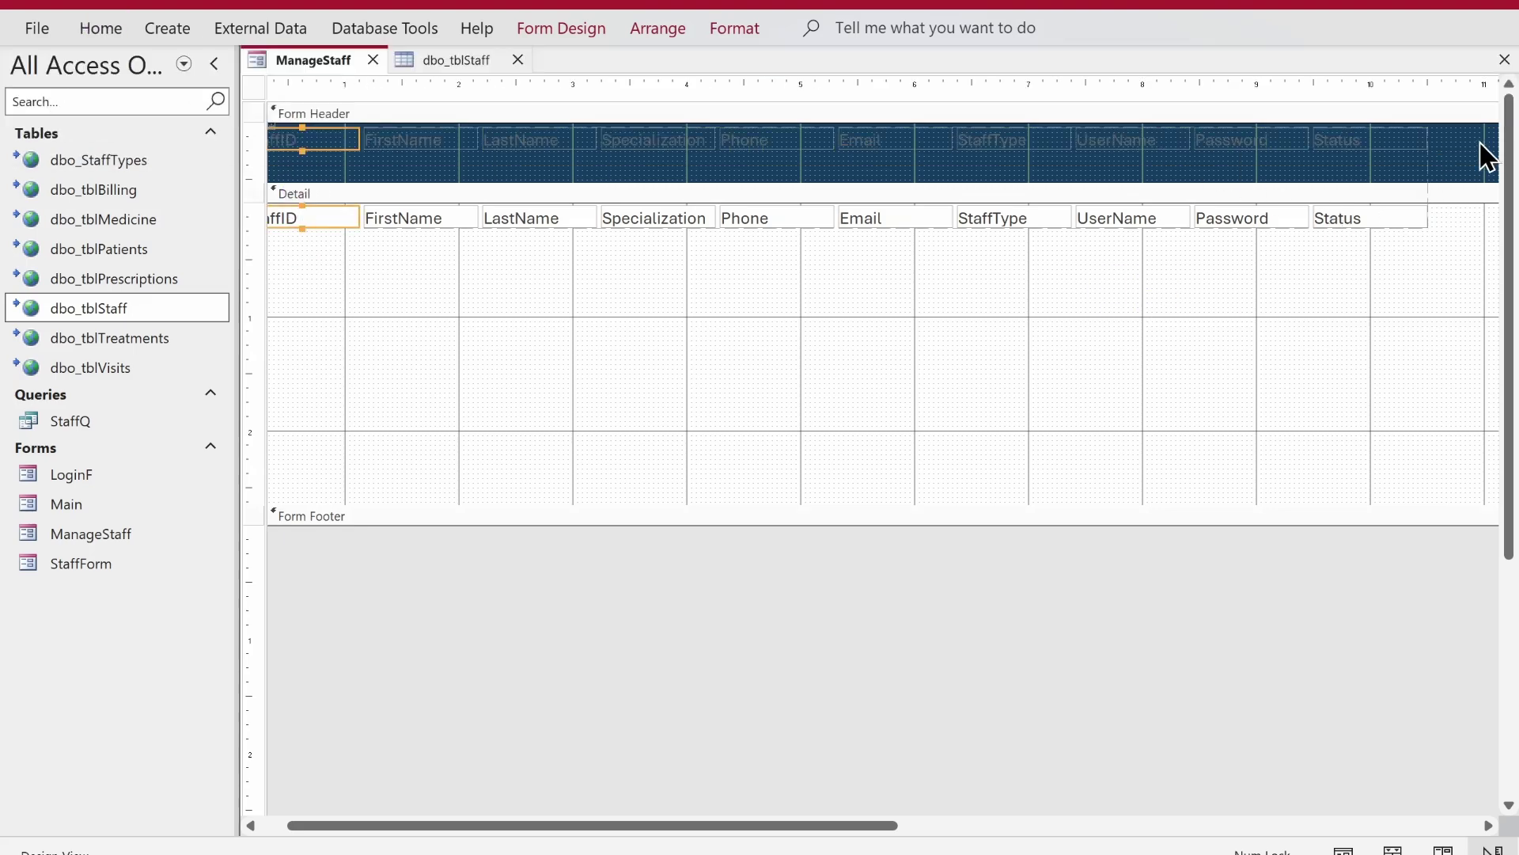
- Make the column heading labels in the Form Header white
left_click_drag(1480, 151, 307, 174)
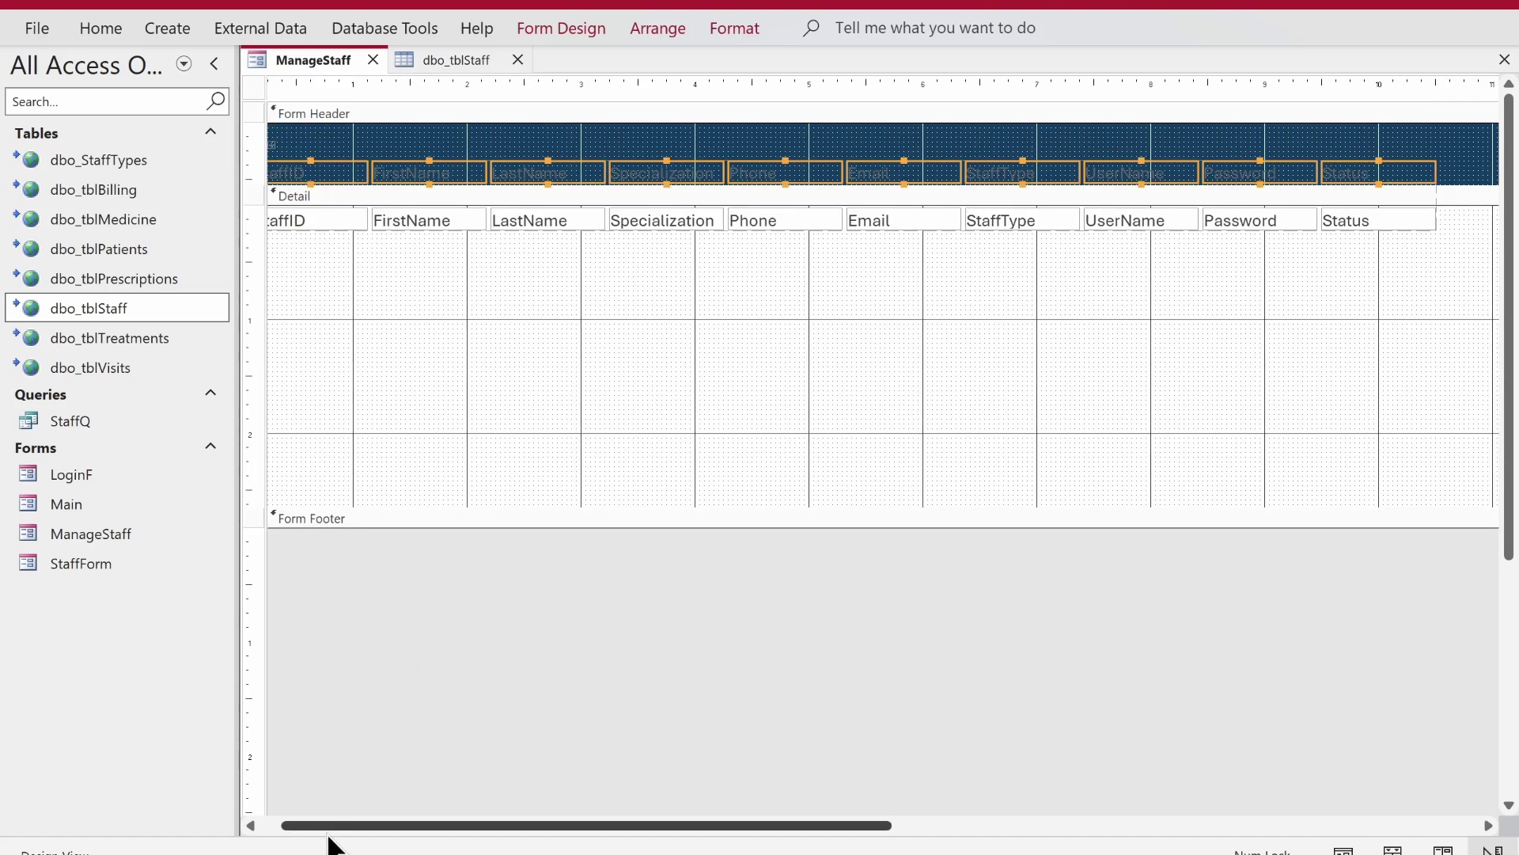
left_click_drag(336, 826, 224, 822)
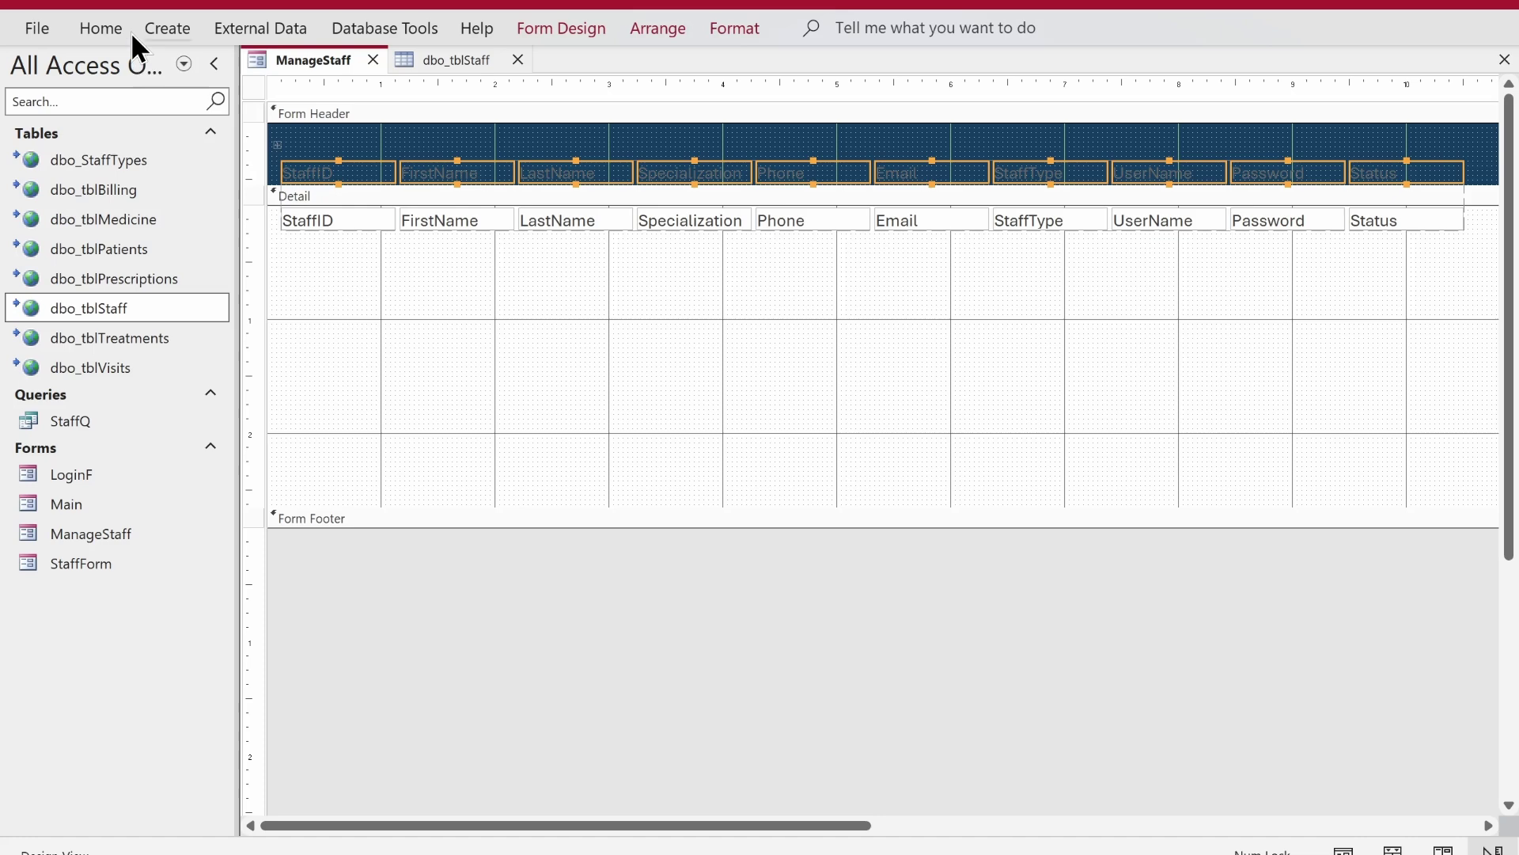
left_click(107, 24)
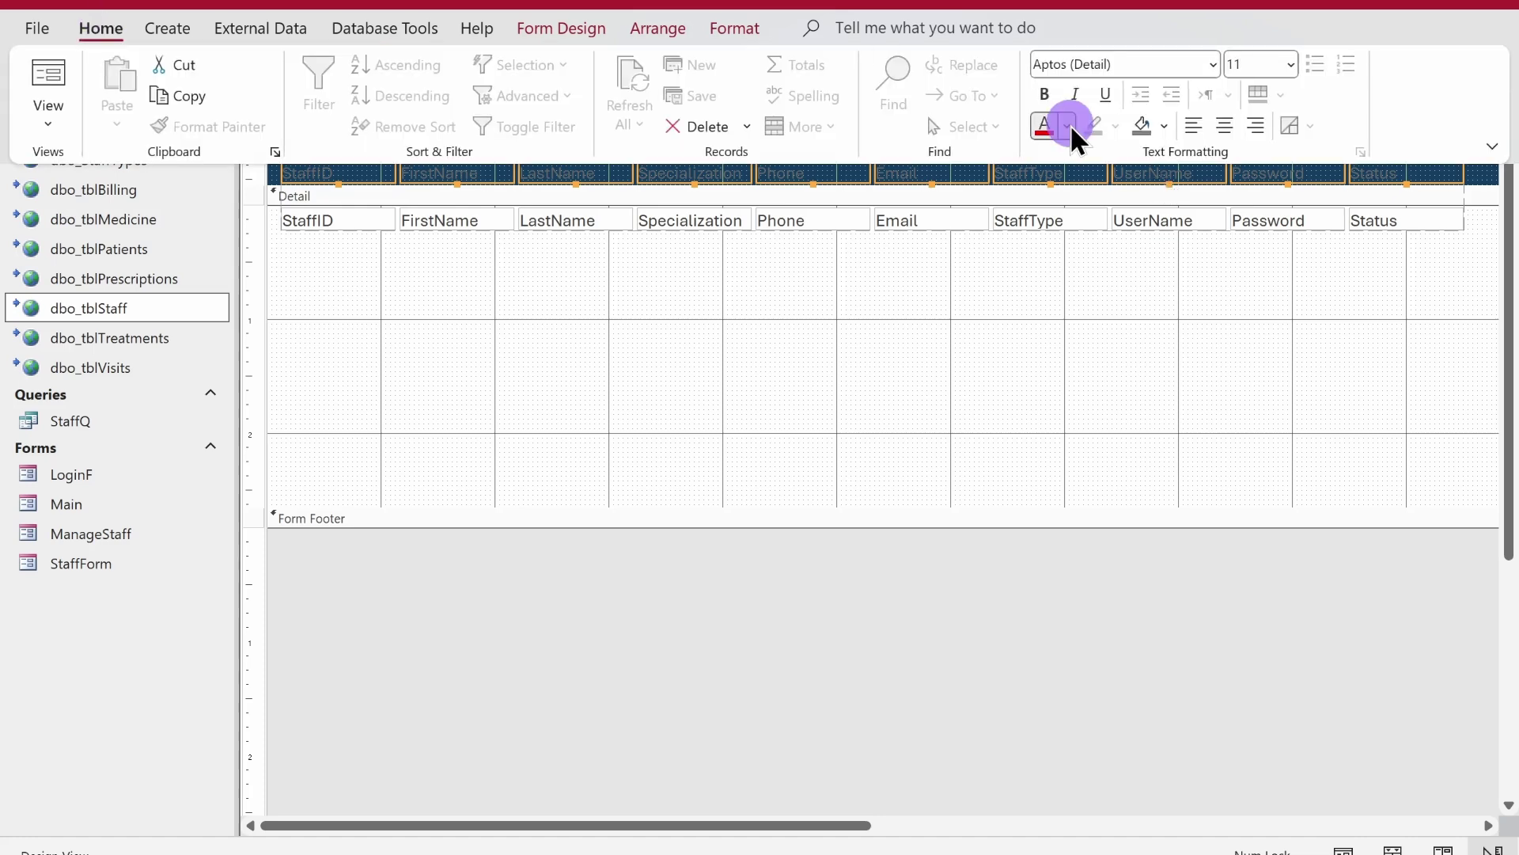
left_click(1069, 125)
left_click(1045, 225)
left_click(990, 295)
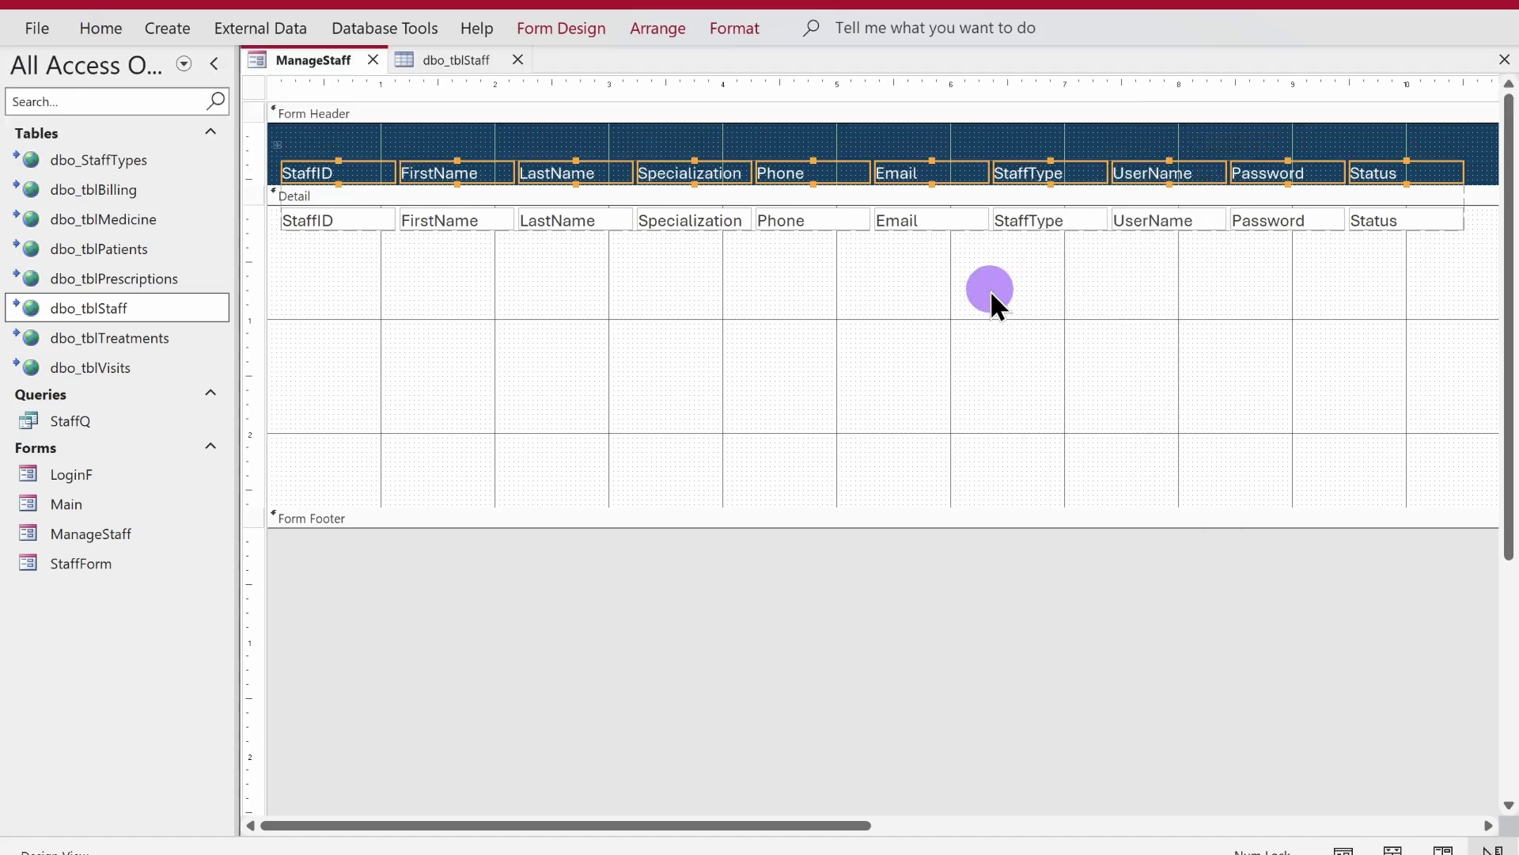
left_click(768, 340)
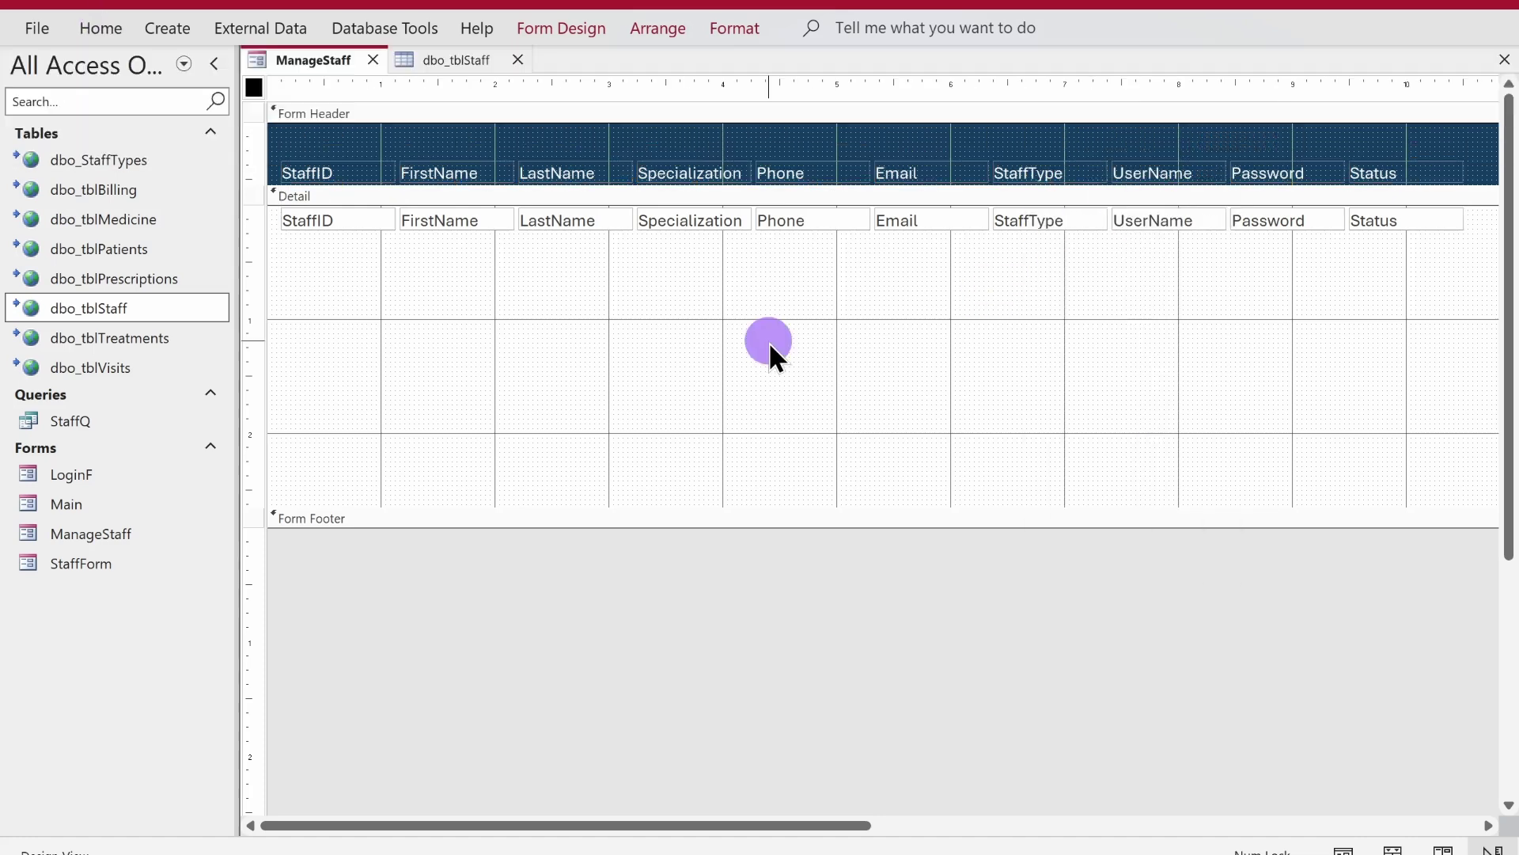
- Insert spaces so the headings read Staff ID, First Name and Last Name
left_click(338, 172)
left_click(328, 173)
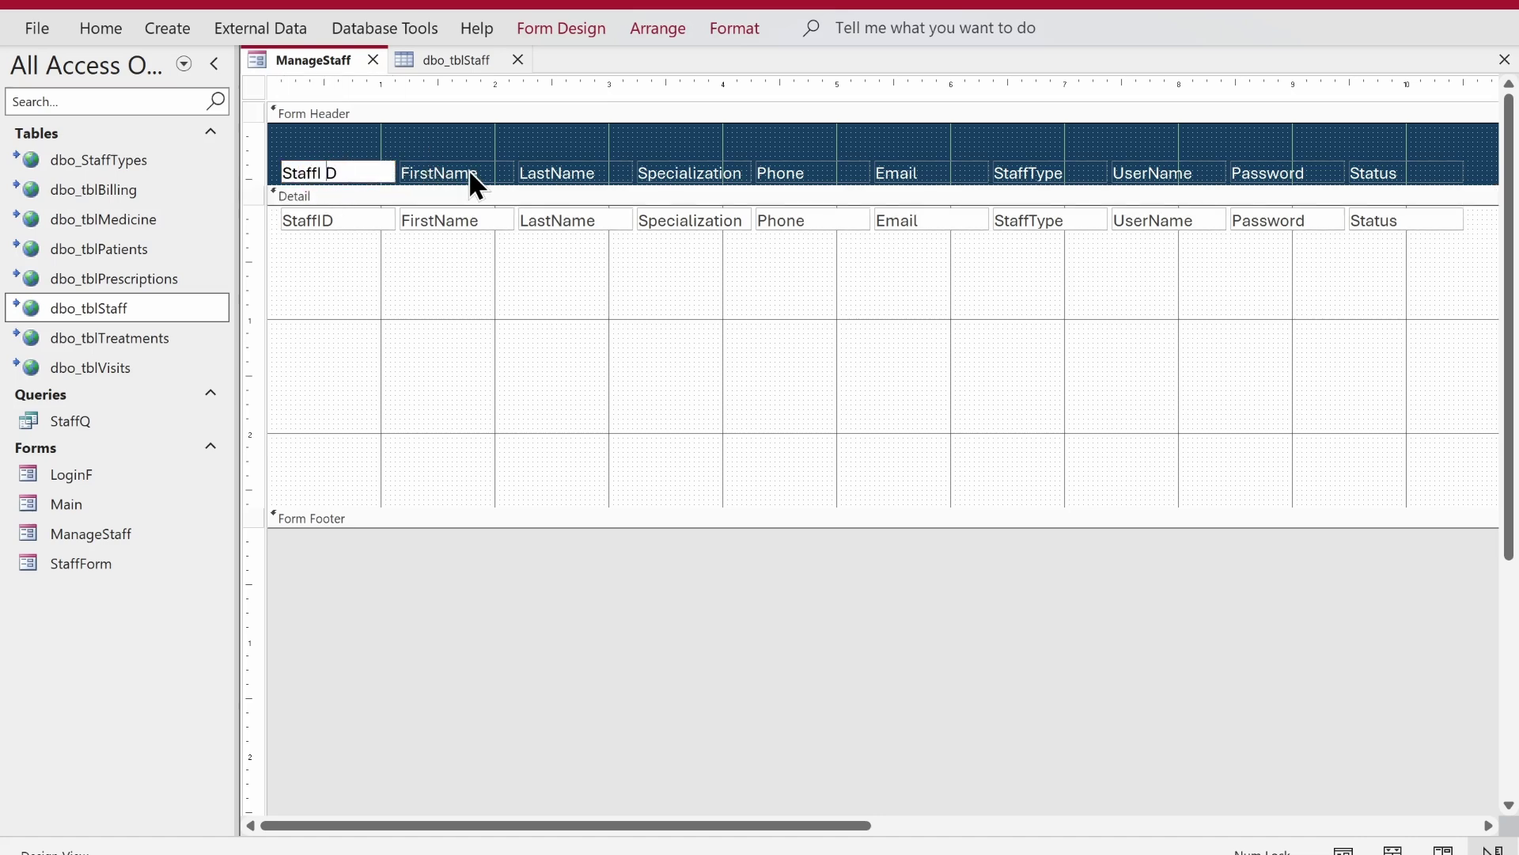
key("Left")
left_click(469, 169)
left_click(433, 171)
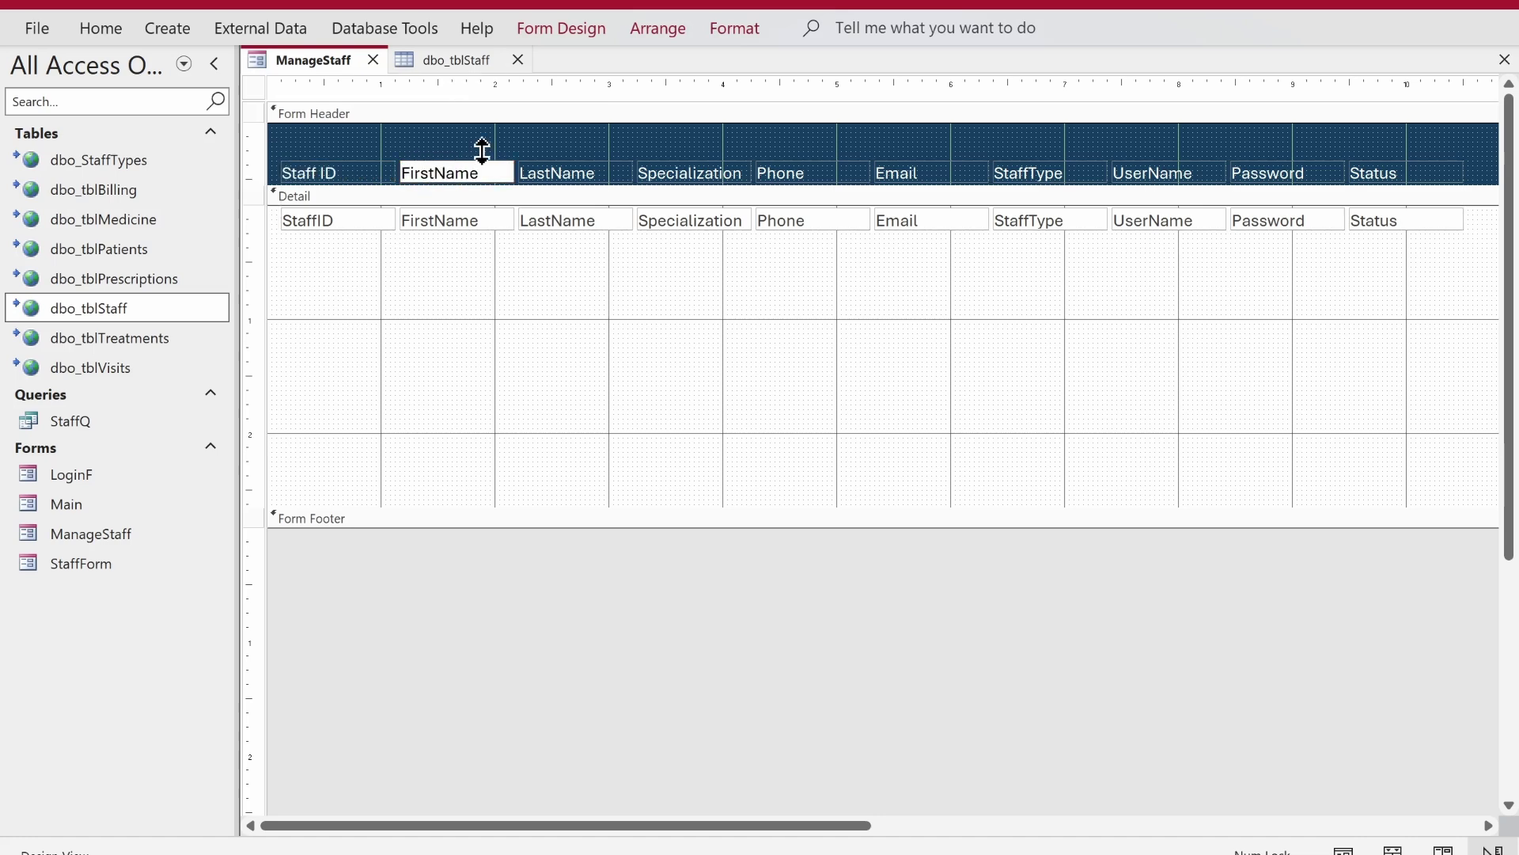
key("Return")
left_click(553, 169)
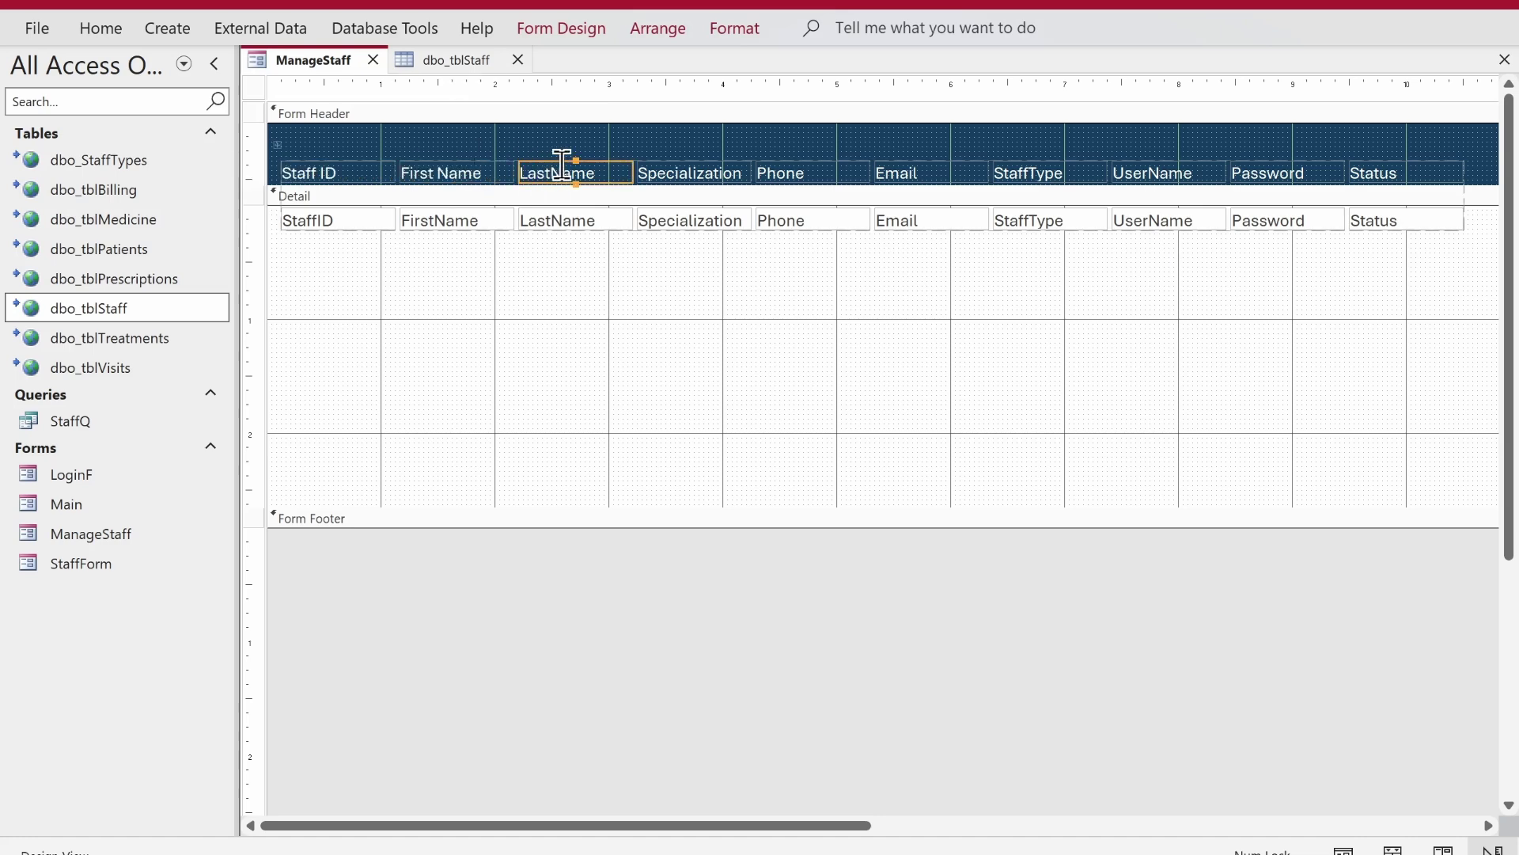
left_click(557, 169)
key("Return")
- Change the remaining headings to read Staff Type and User Name
left_click(1023, 158)
left_click(1035, 170)
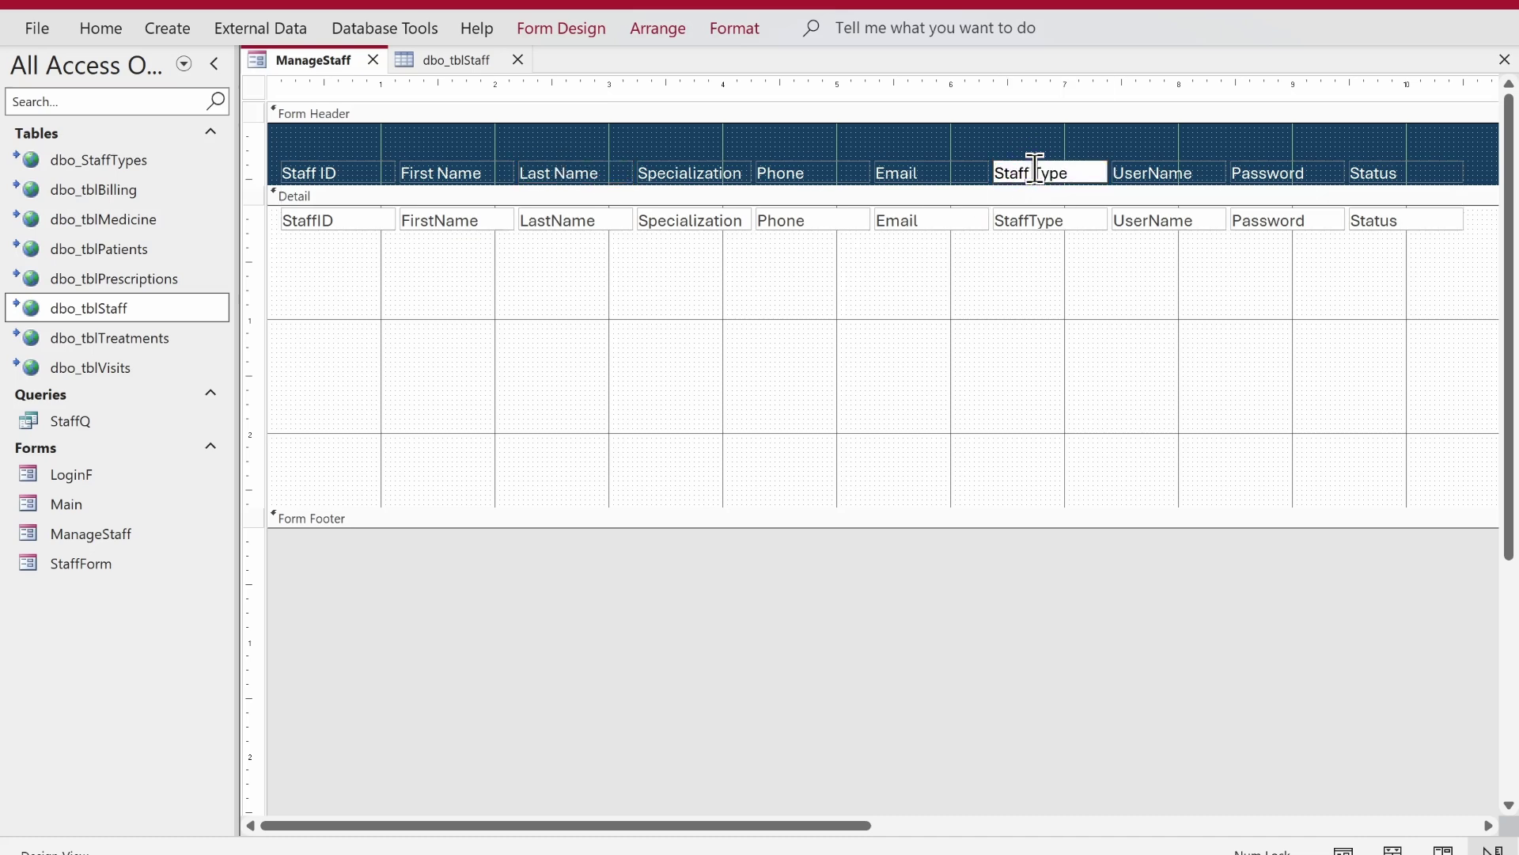
left_click(1147, 193)
left_click(1161, 172)
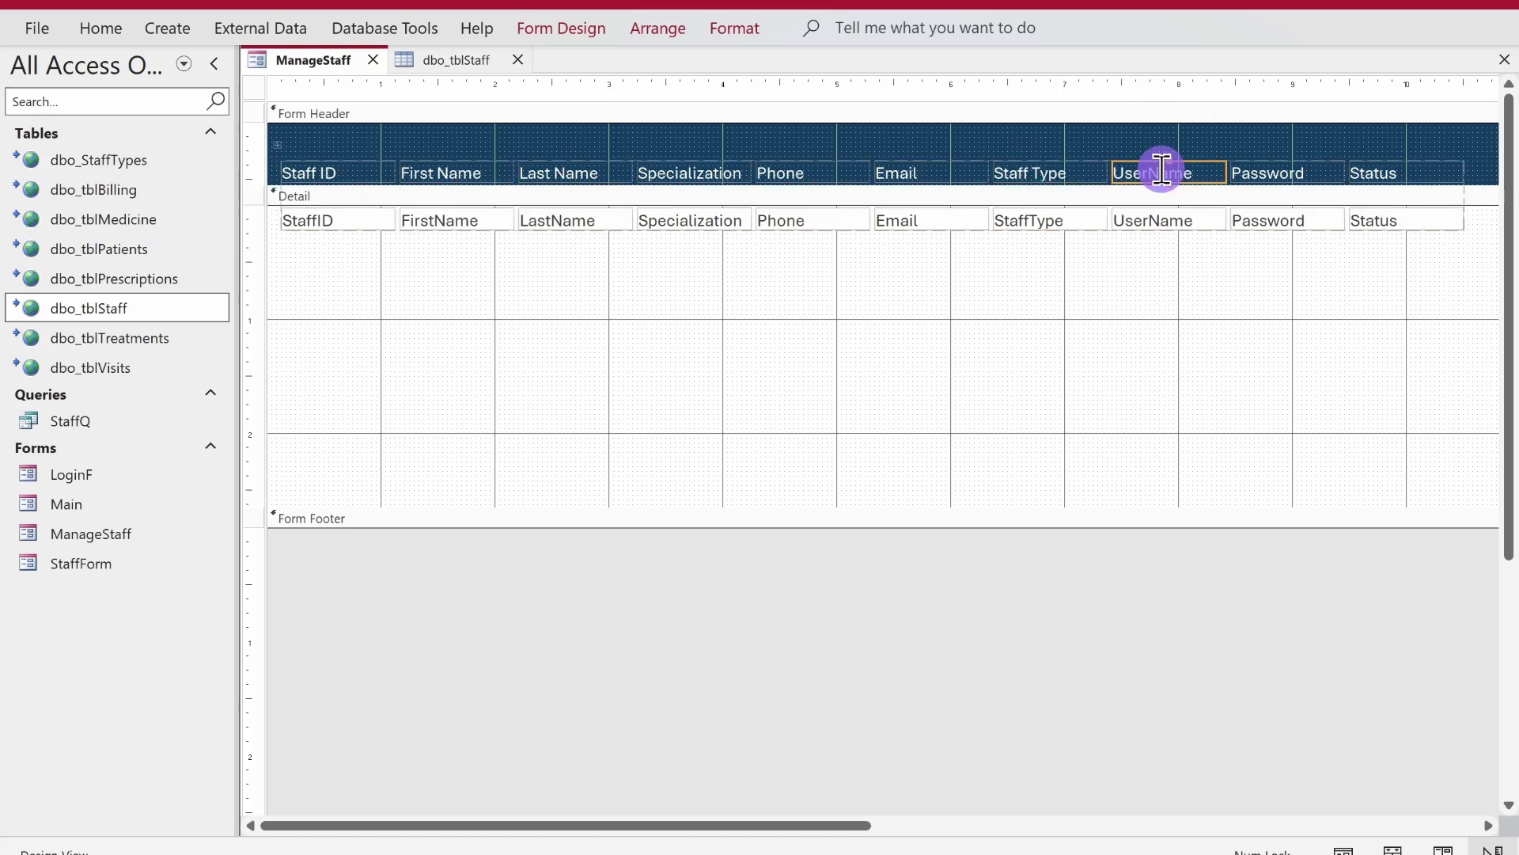
left_click(1150, 170)
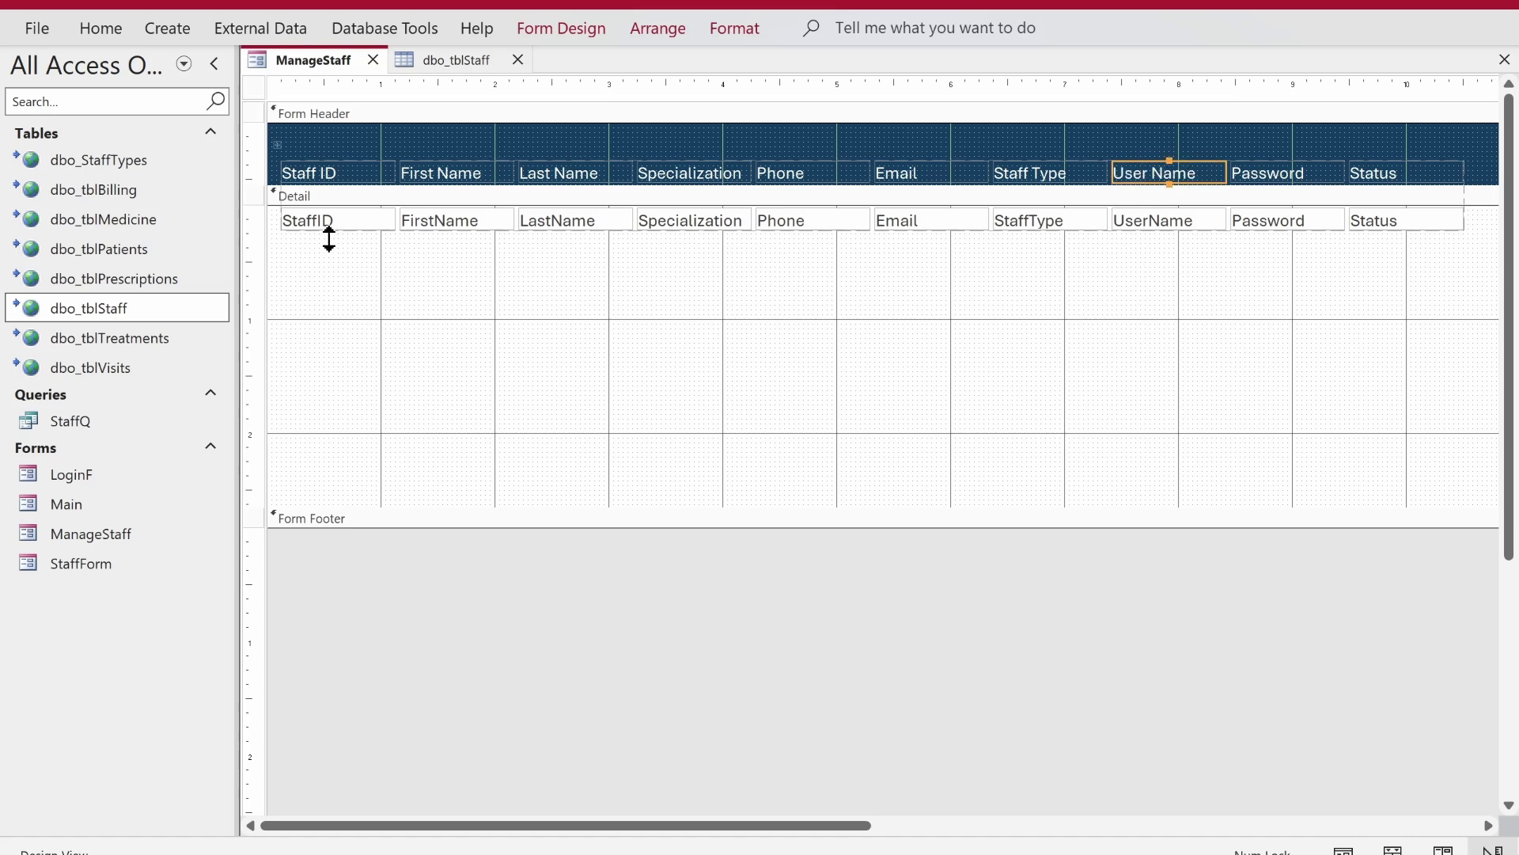
- Shift the whole column layout slightly to the left
left_click(278, 143)
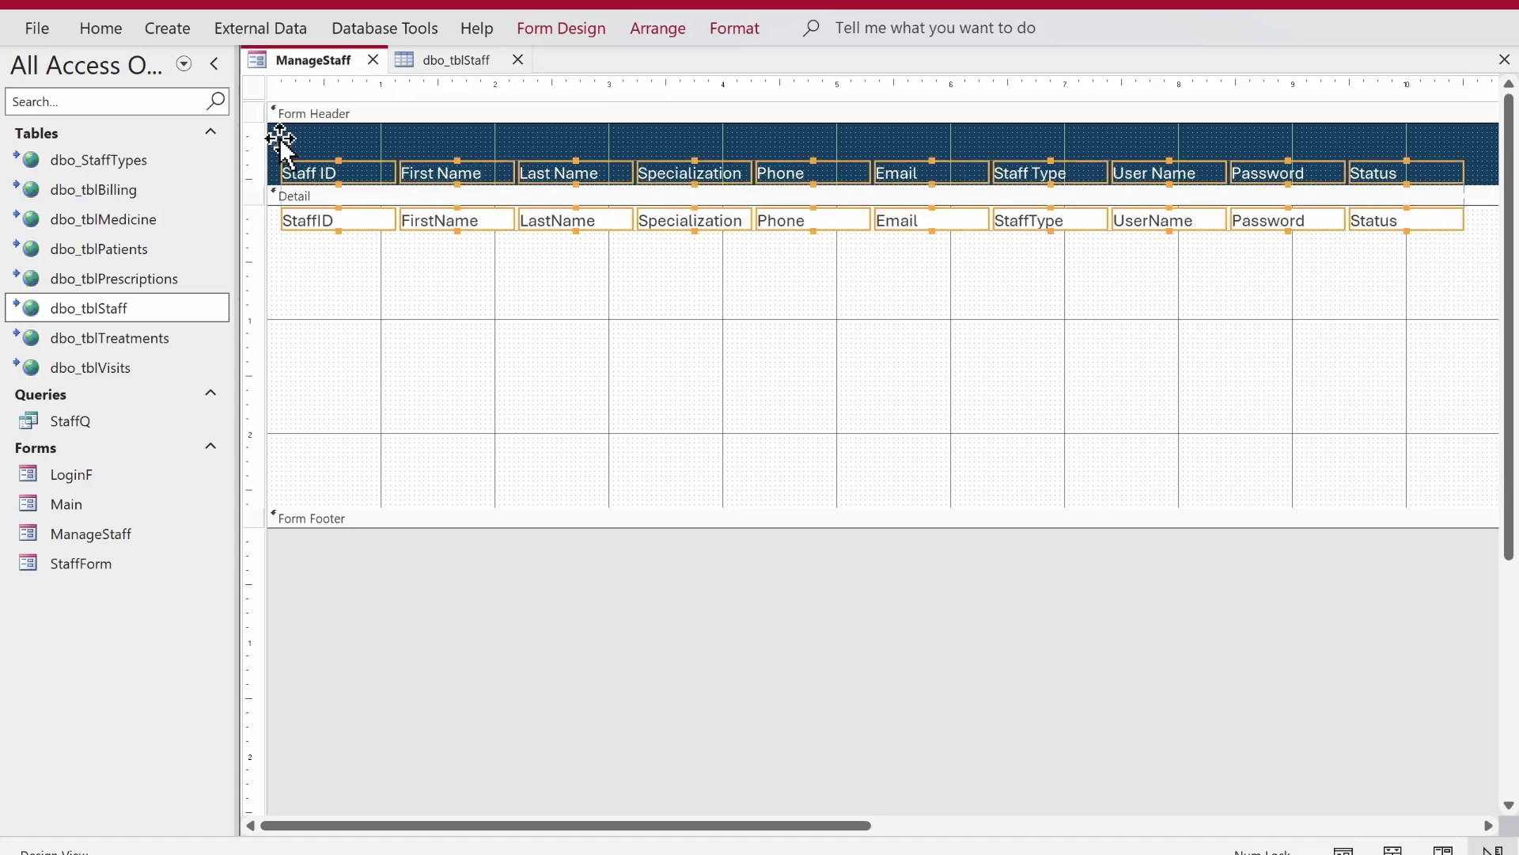
left_click(590, 171)
left_click_drag(590, 171, 577, 171)
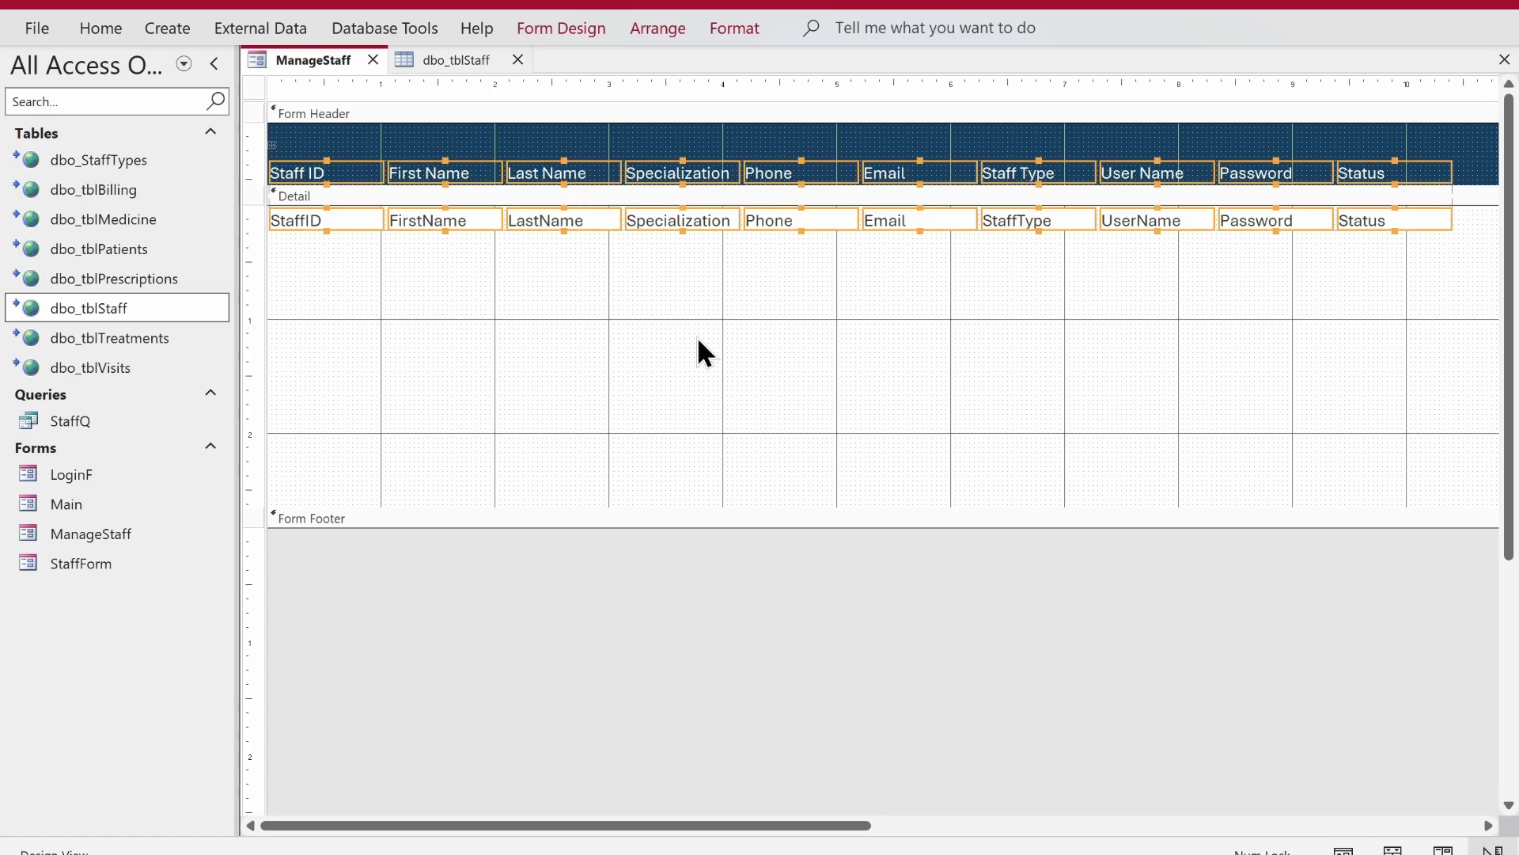
- Set the First Name, Last Name and Specialization columns to a 1.5" width
left_click(657, 316)
left_click_drag(447, 136, 667, 236)
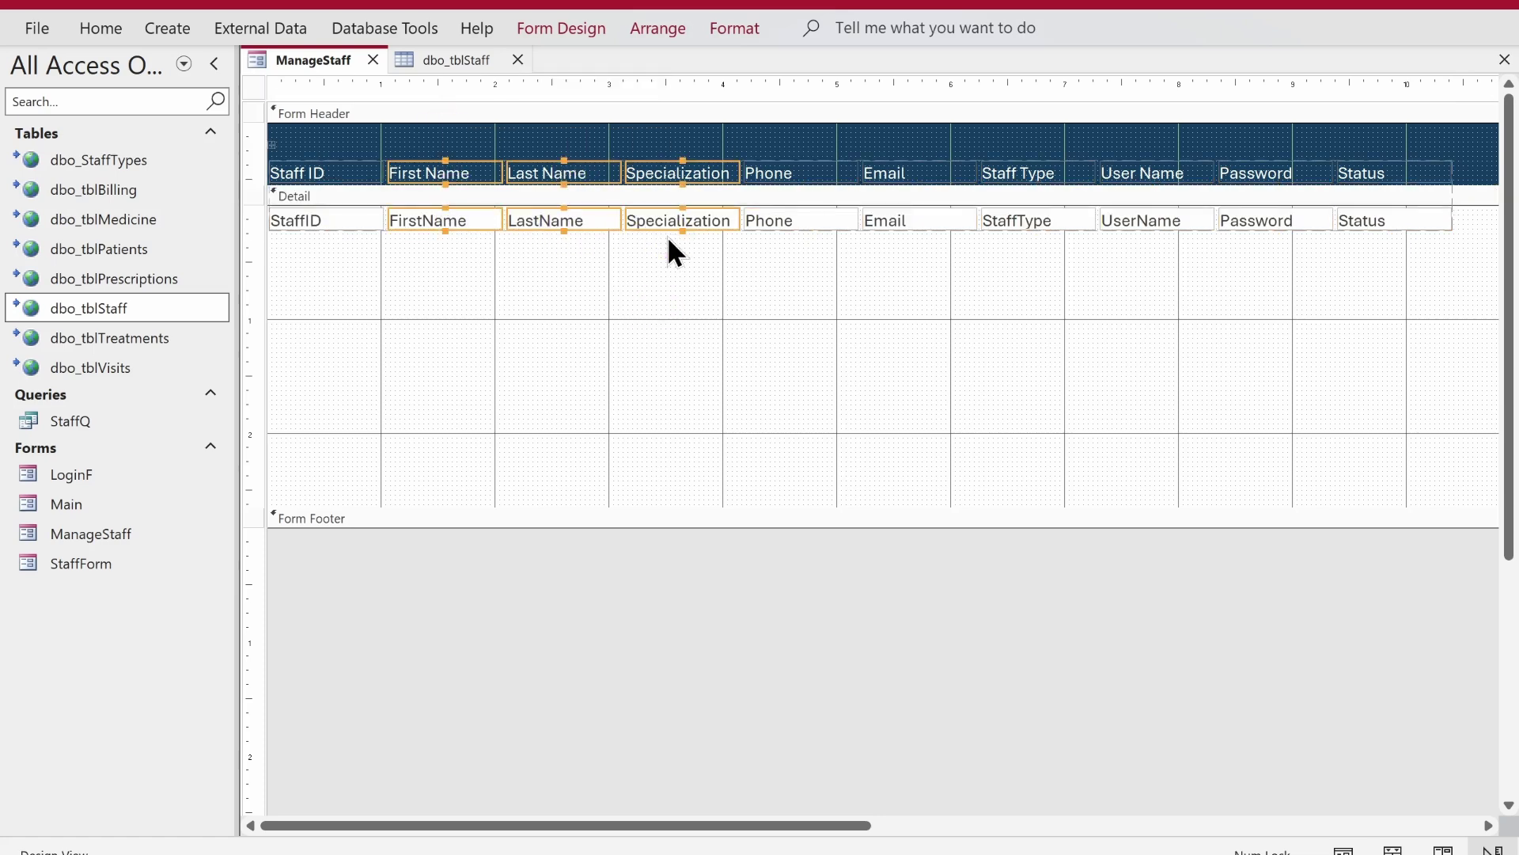
left_click(585, 20)
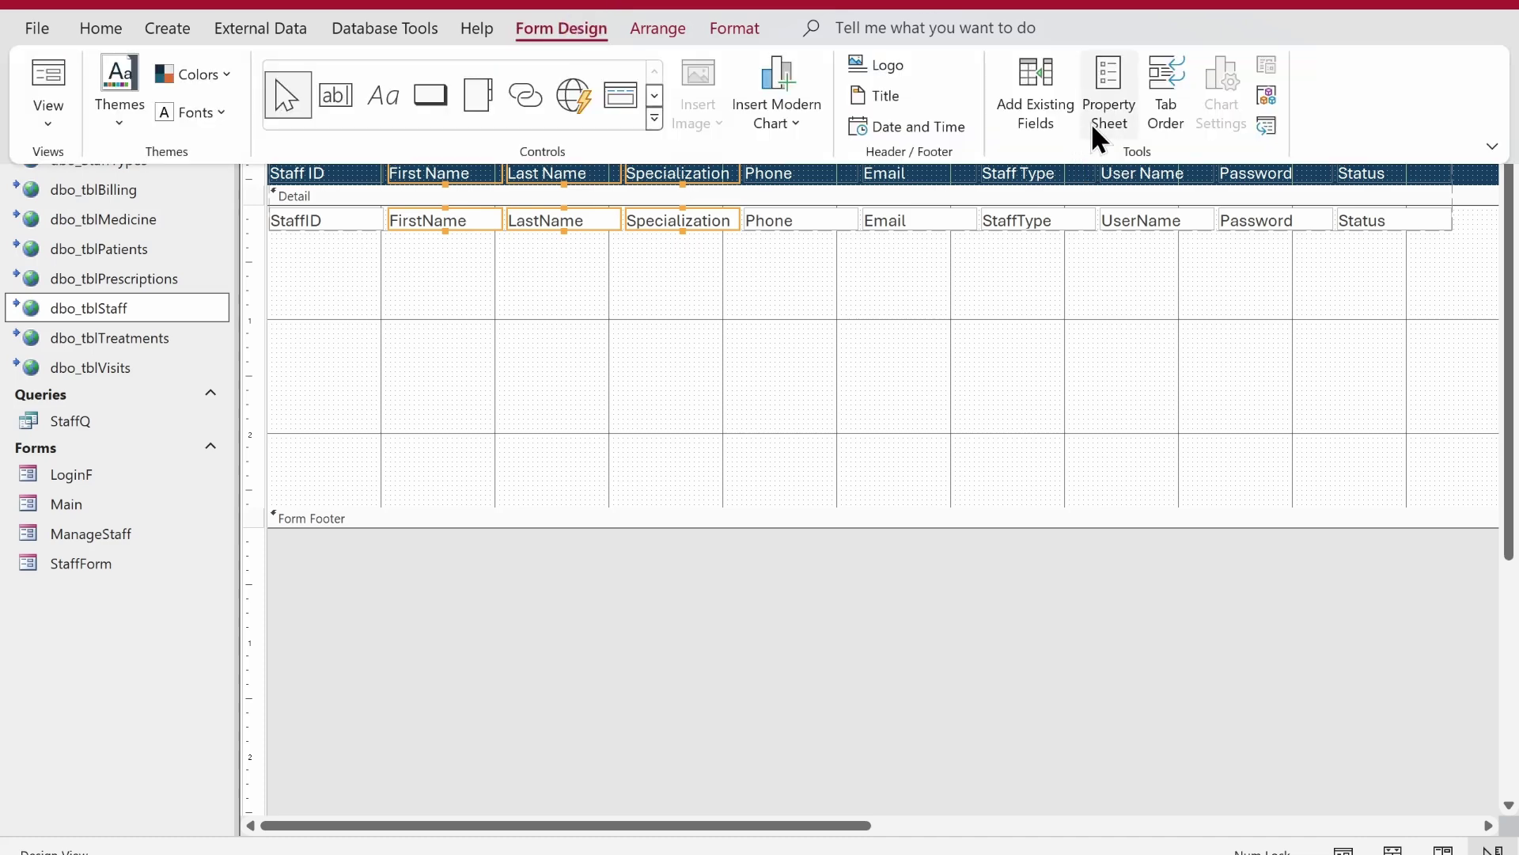
left_click(1092, 127)
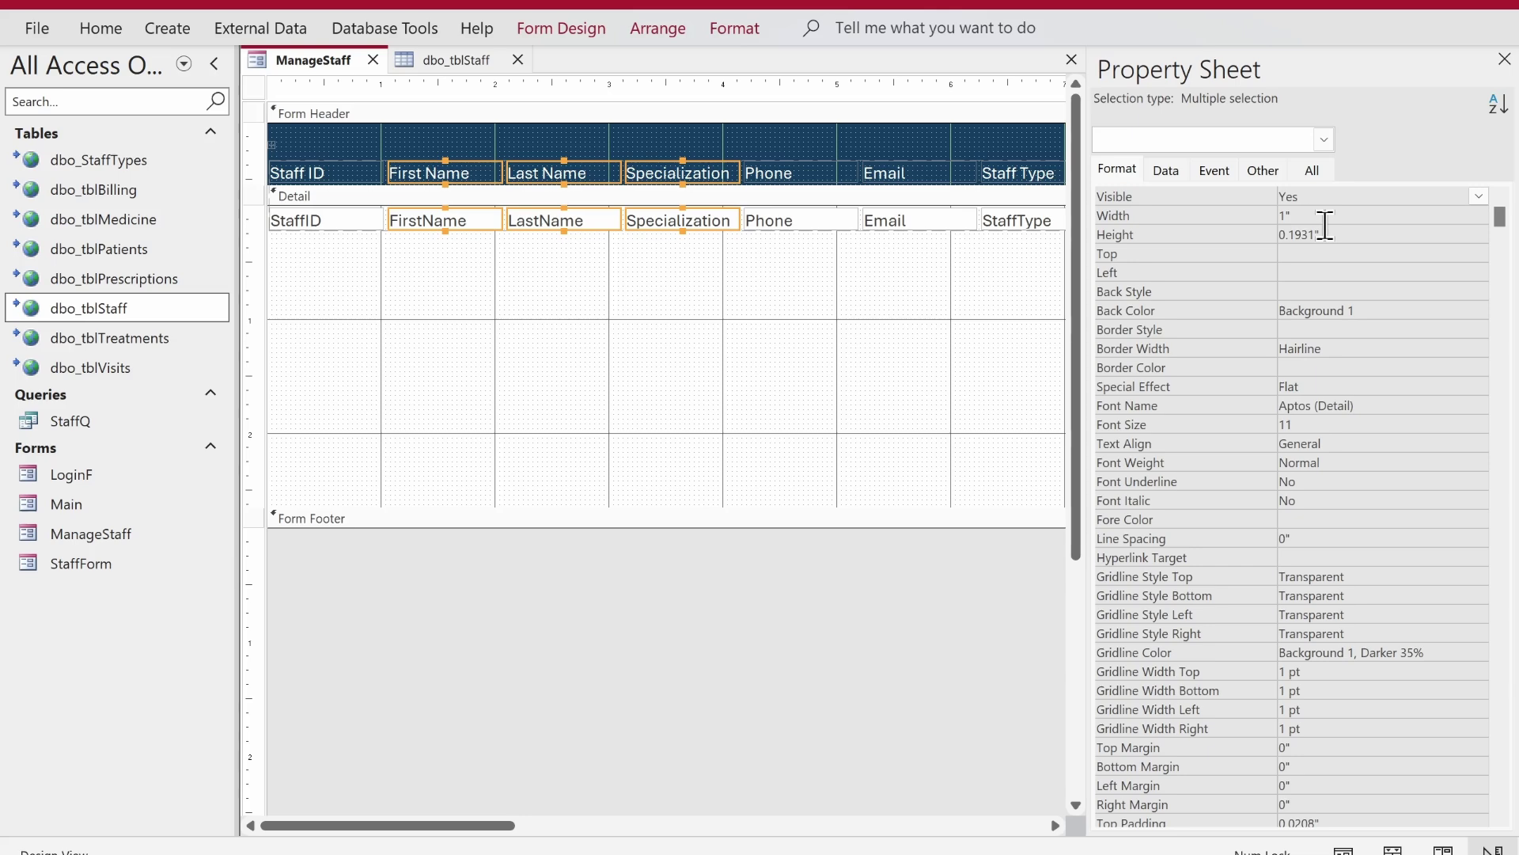
left_click(1288, 215)
type(".5")
key("Return")
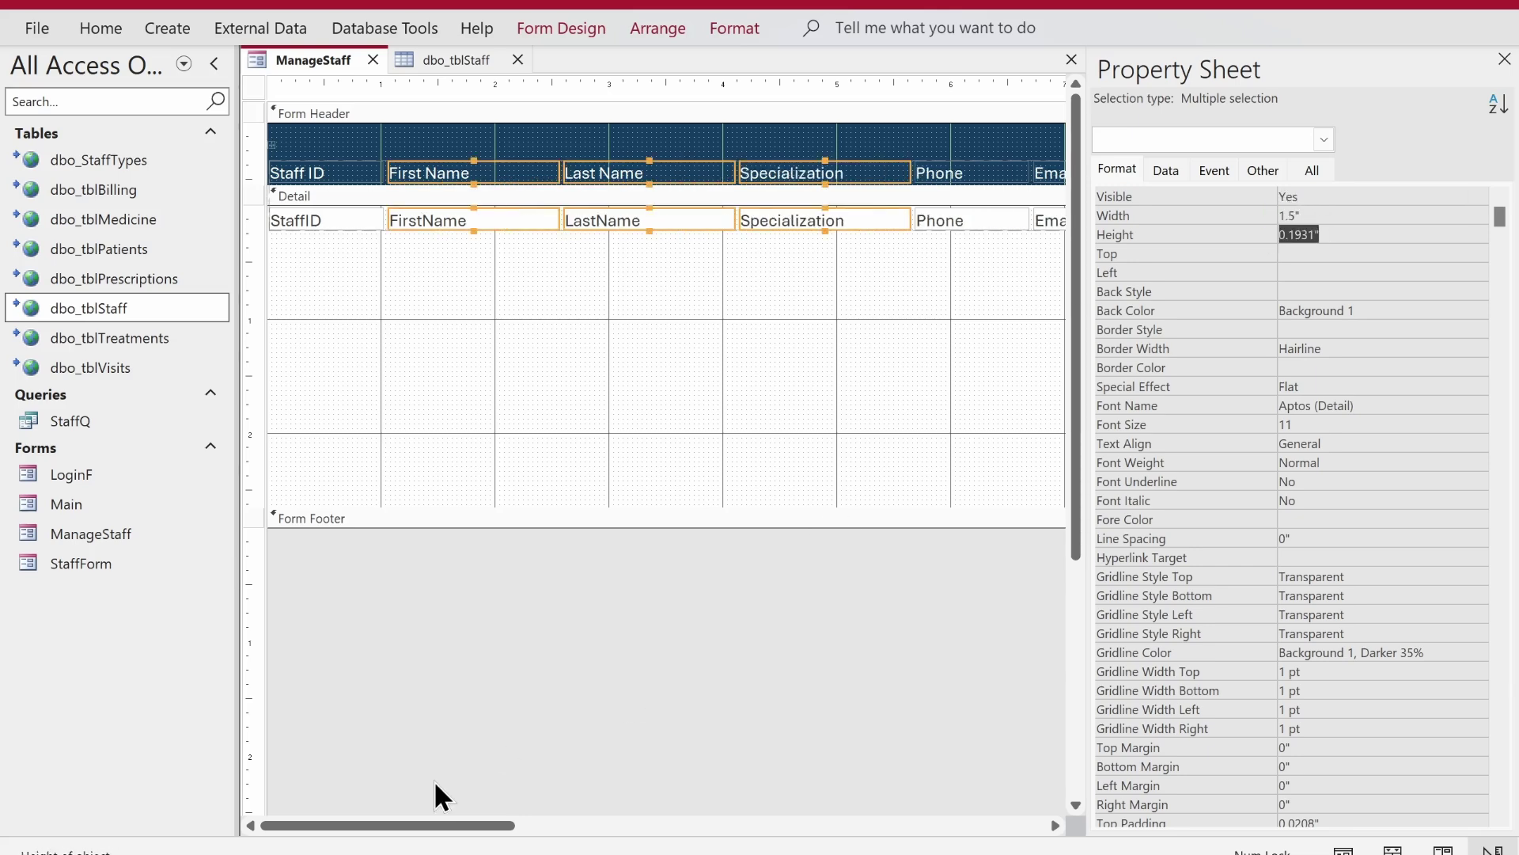
- Widen the StaffType text box slightly
left_click_drag(425, 825, 795, 823)
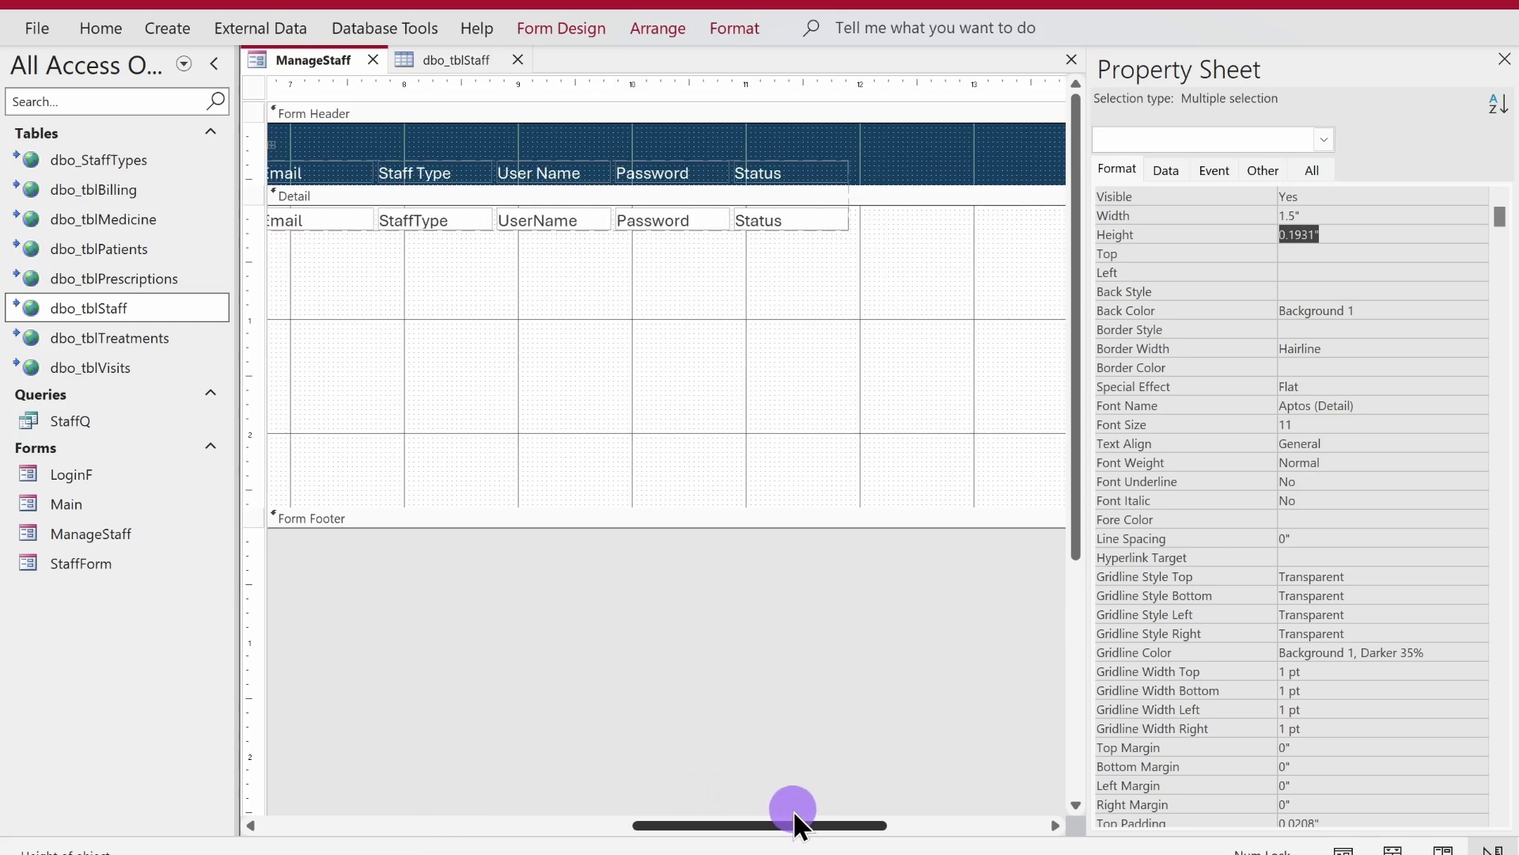
left_click(480, 220)
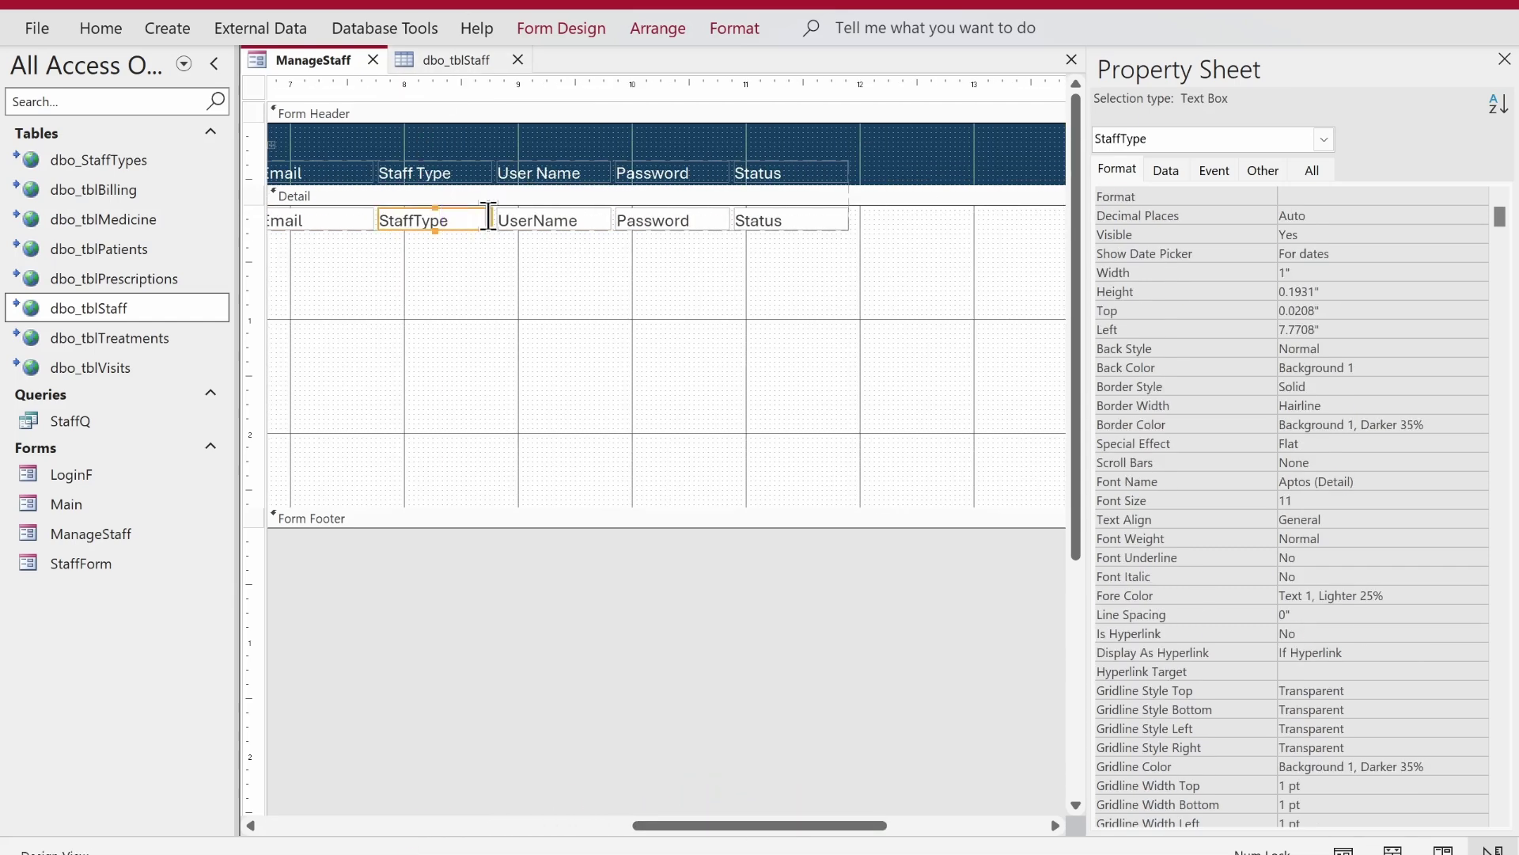
left_click_drag(489, 218, 509, 218)
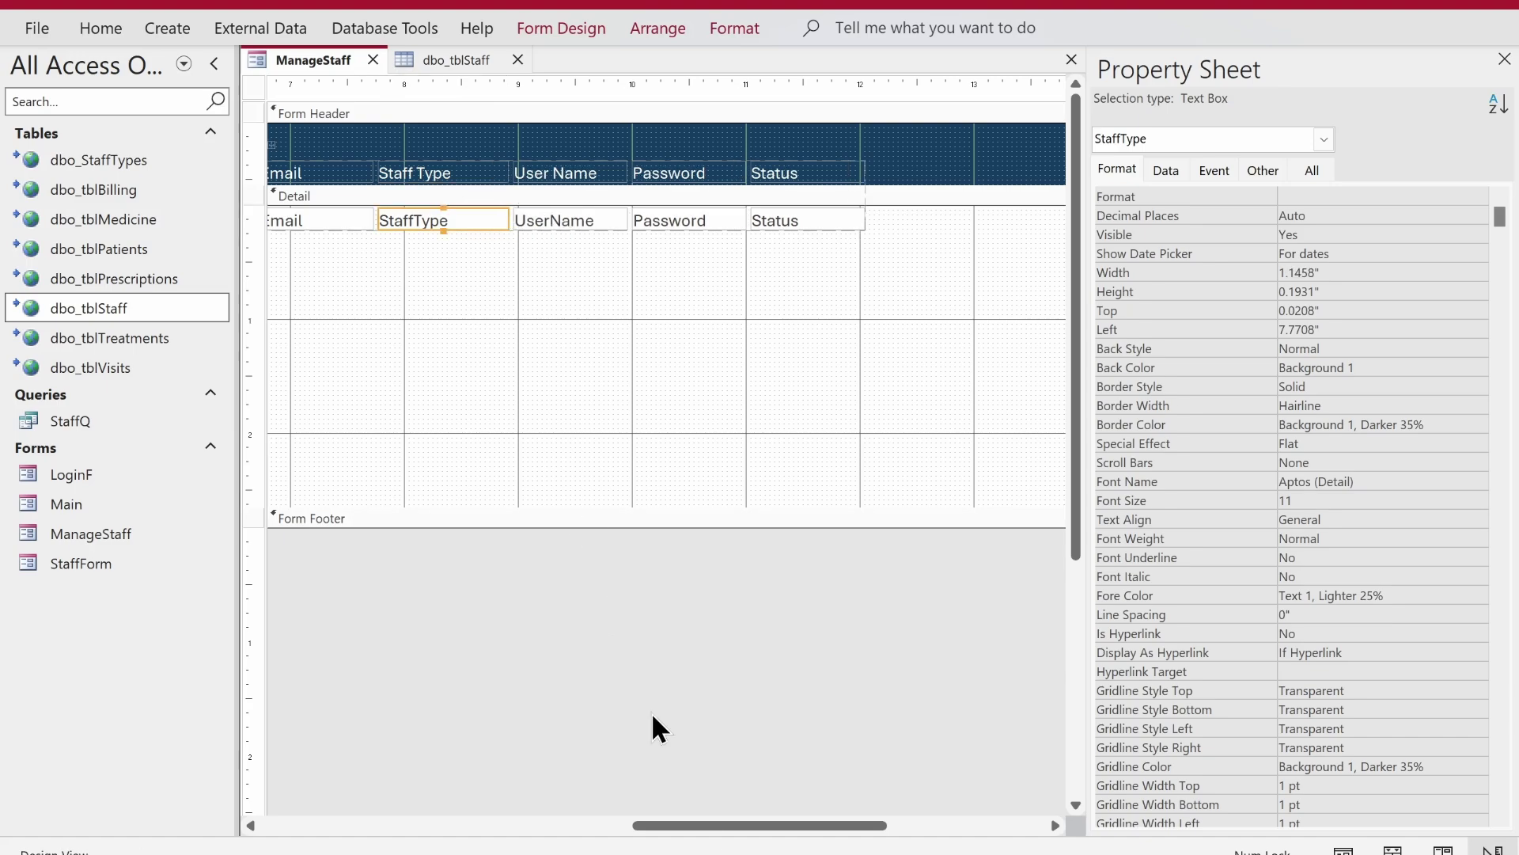
- Widen the Email box to about 1.9" and select the whole form
left_click(703, 825)
left_click_drag(685, 825, 464, 783)
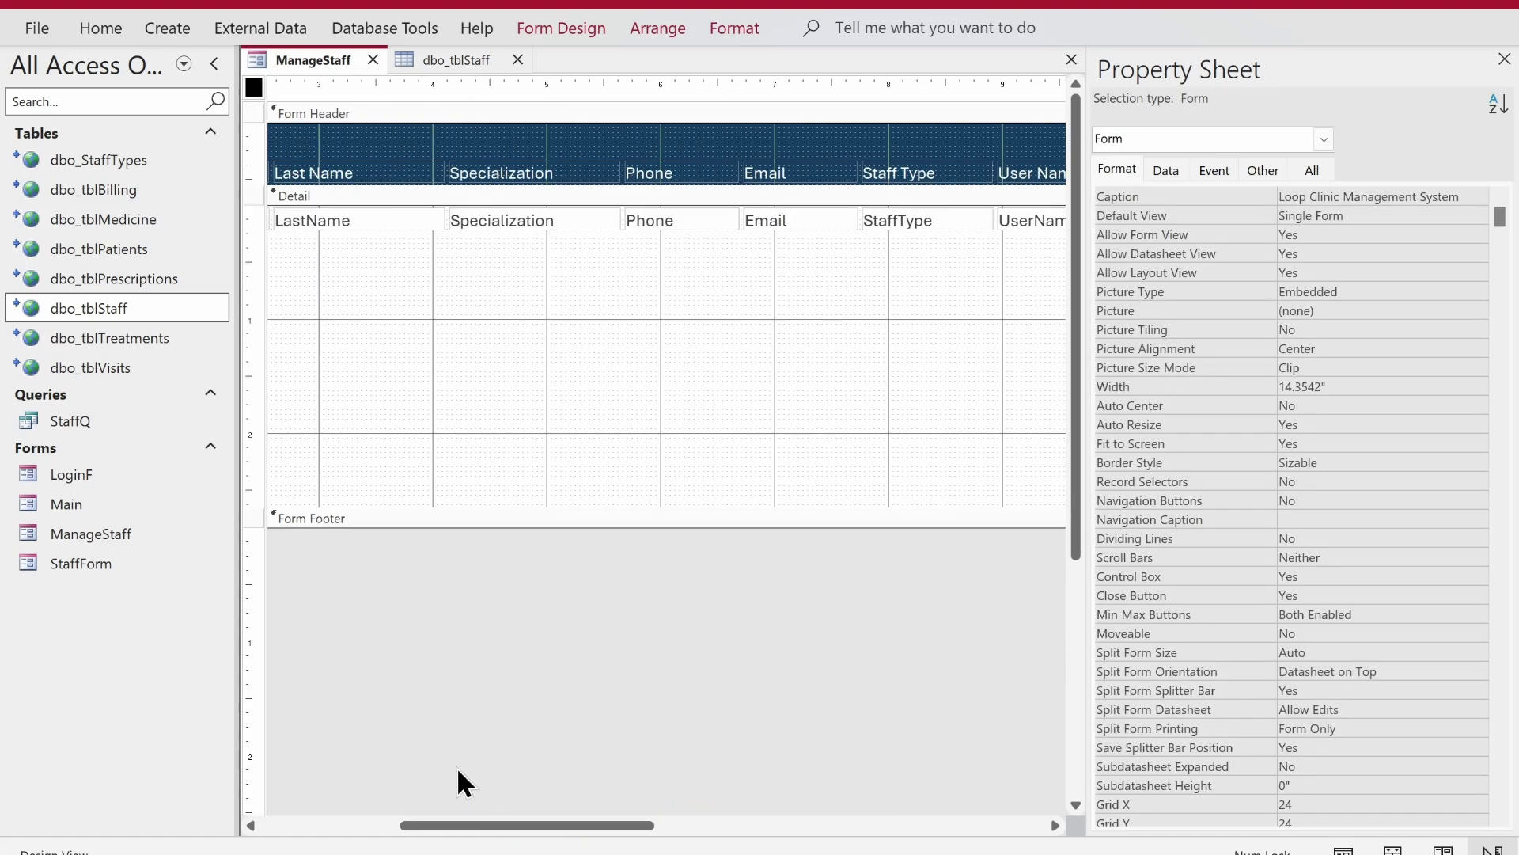
left_click(807, 220)
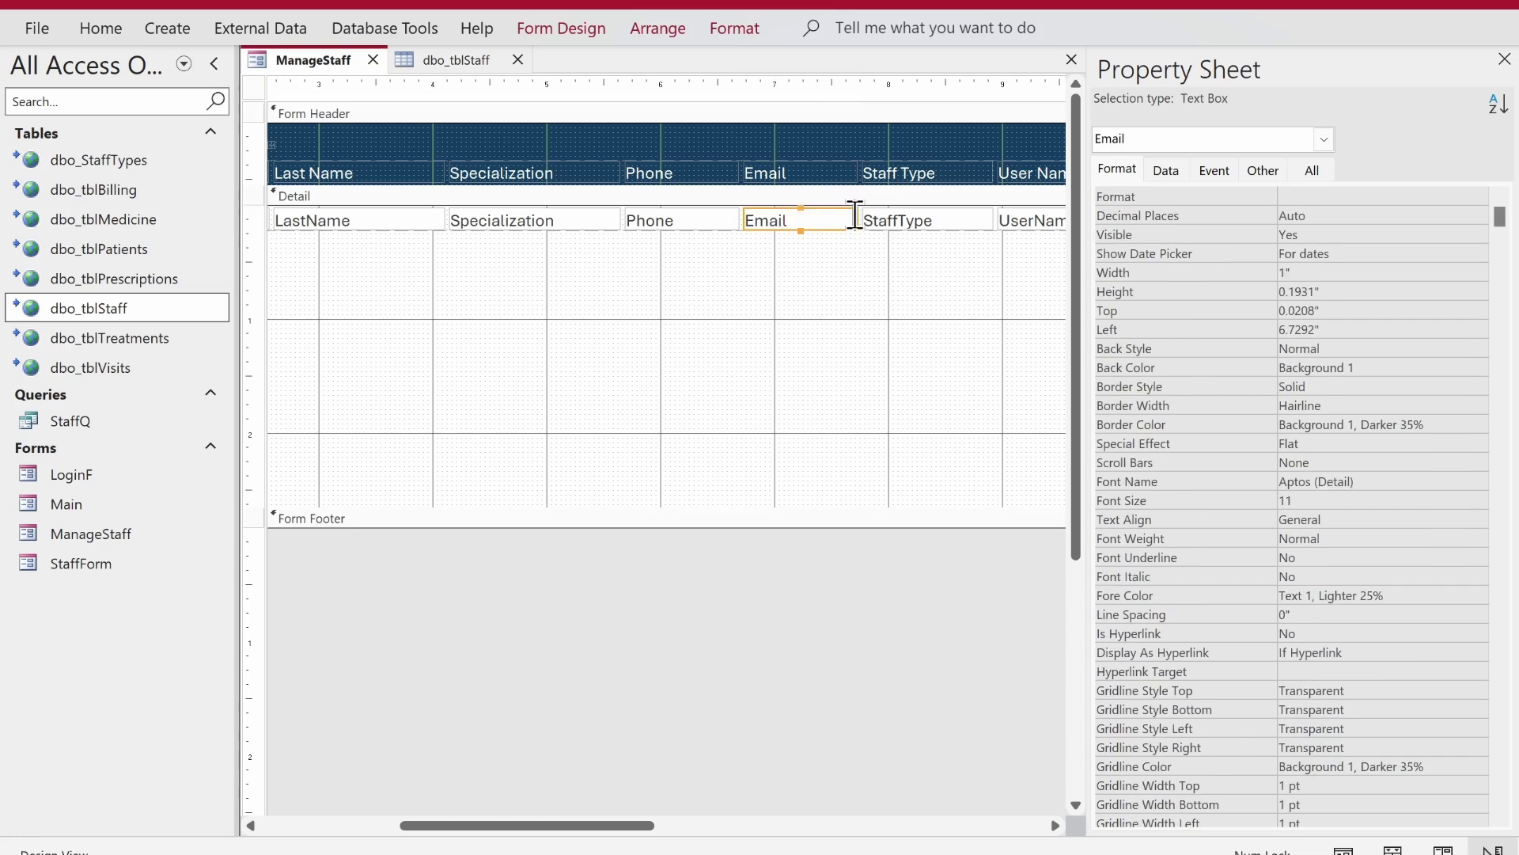
left_click_drag(854, 219, 955, 219)
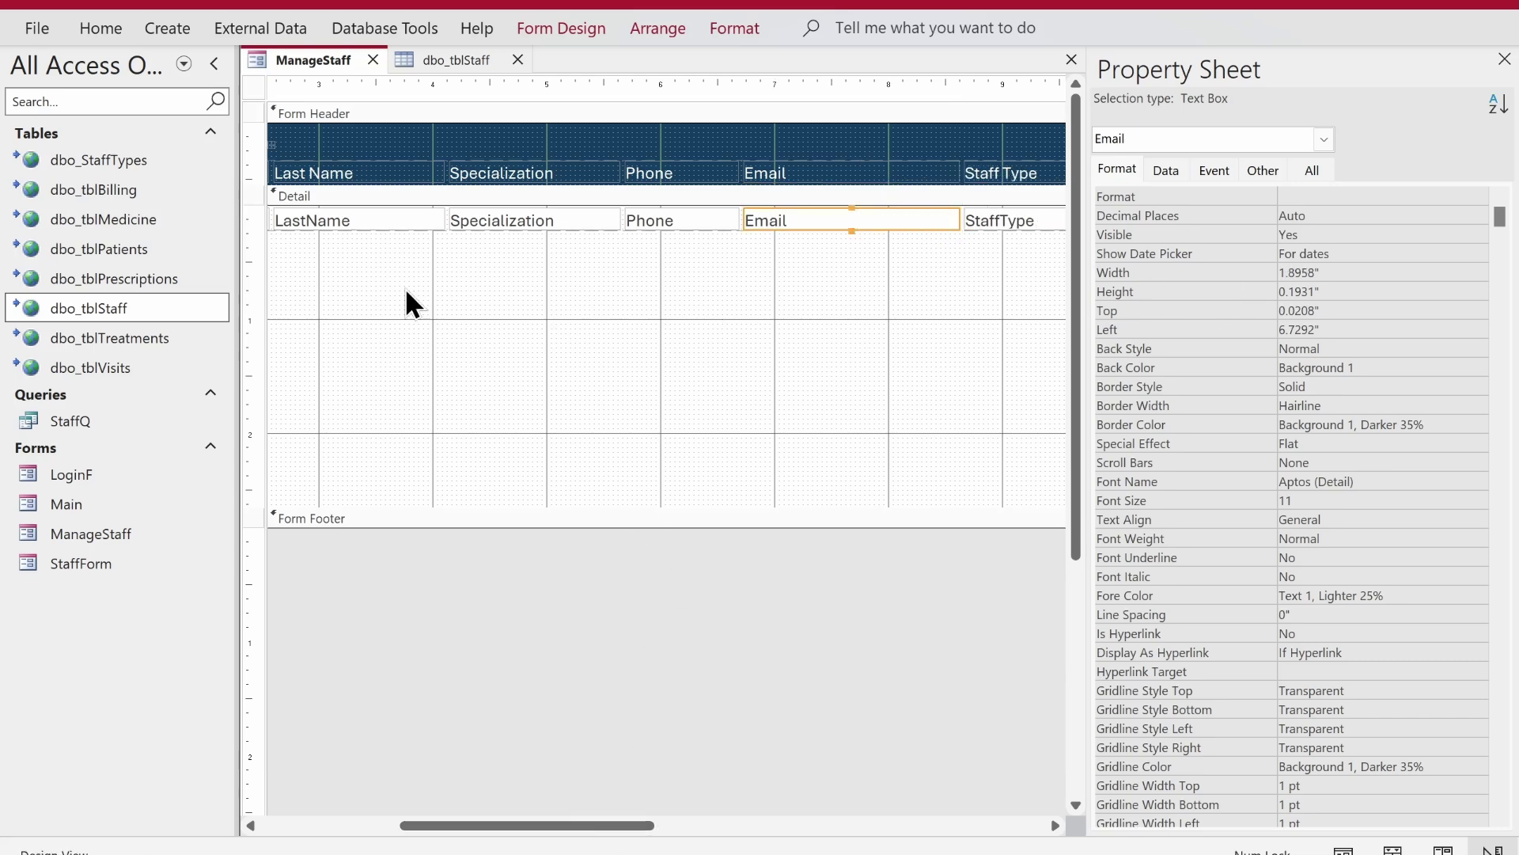
left_click(253, 87)
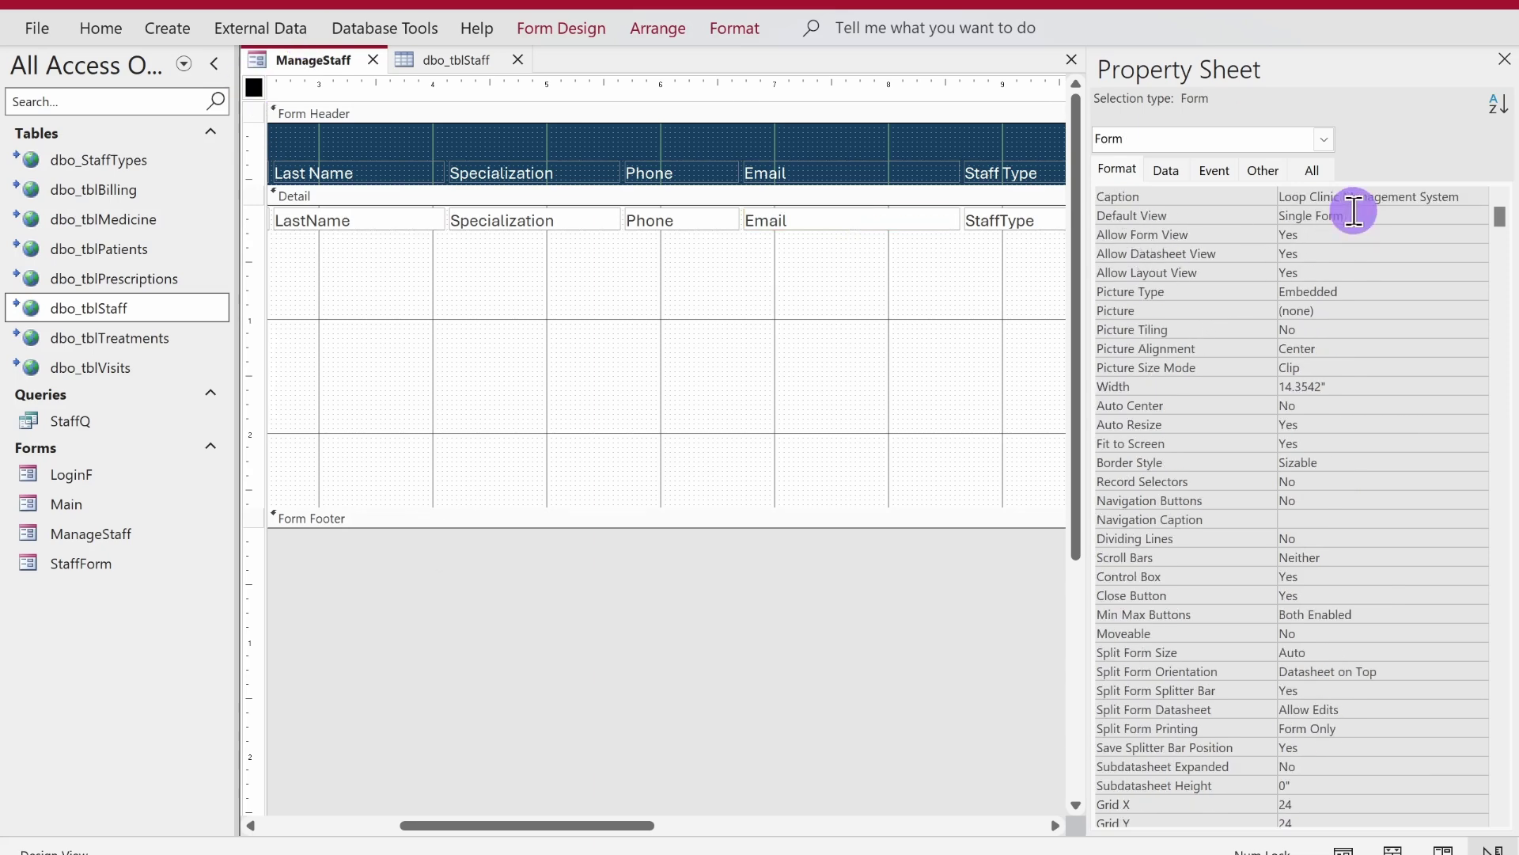
- Set the form's Default View to Continuous Forms
left_click(1450, 215)
left_click(1476, 216)
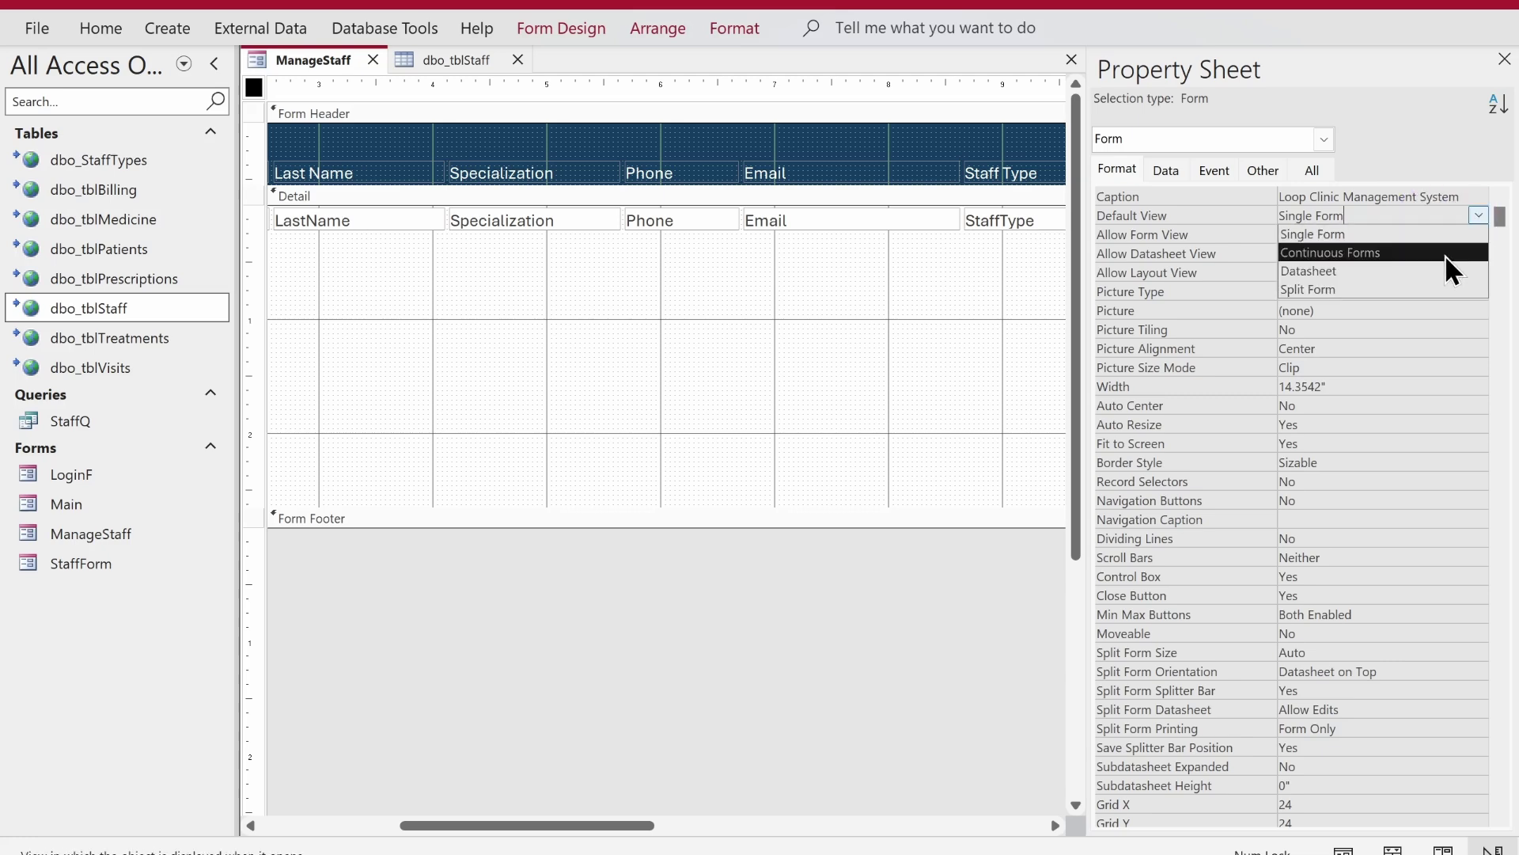
left_click(1445, 253)
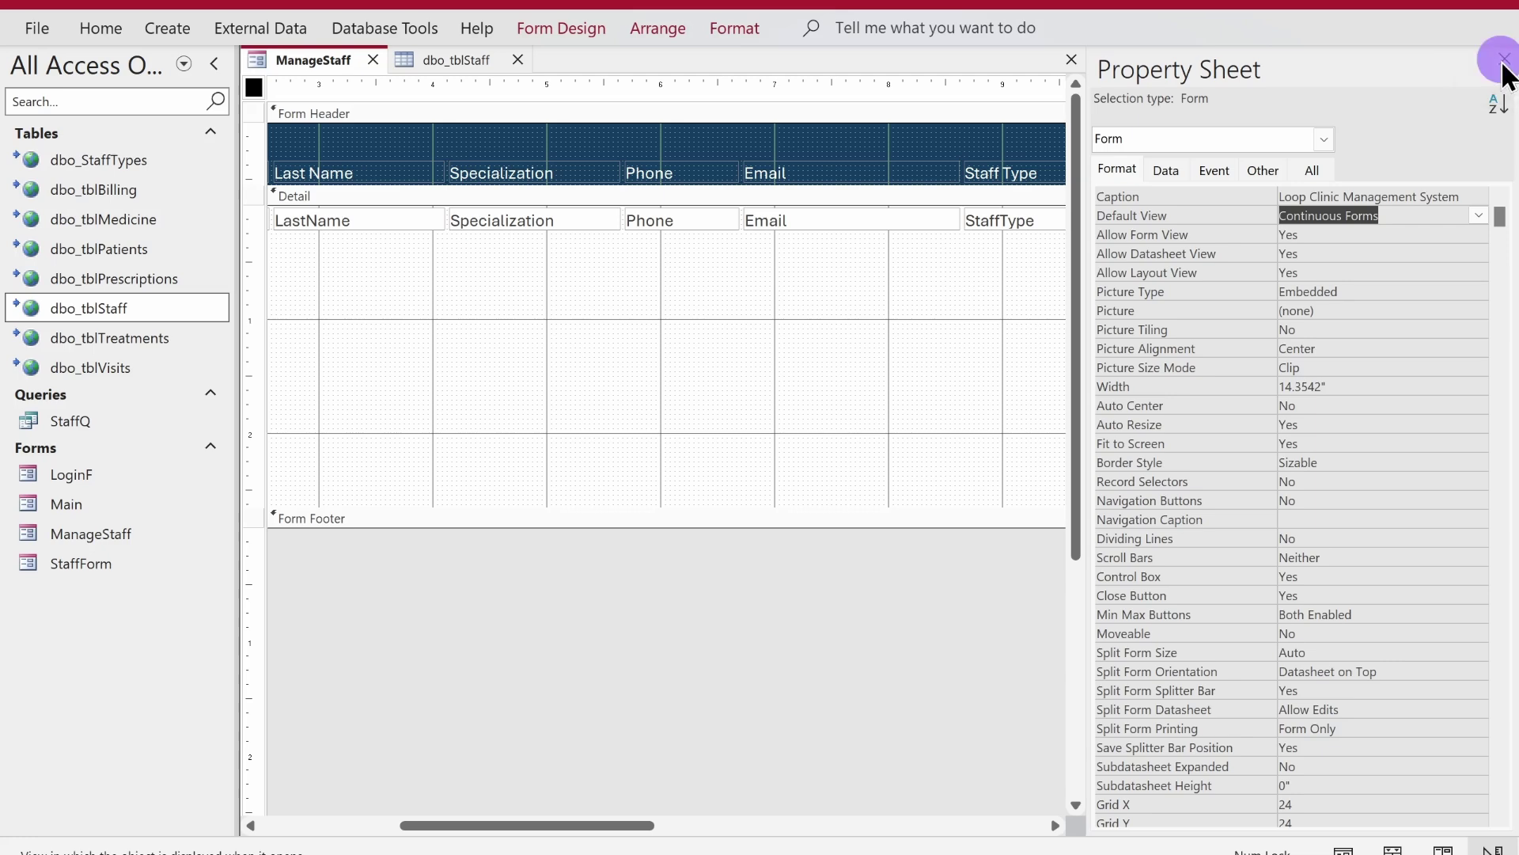
- Shrink the Detail section, narrow the form to the last column, and lower the header labels
left_click(1505, 60)
left_click_drag(988, 508, 970, 200)
left_click_drag(794, 825, 1055, 826)
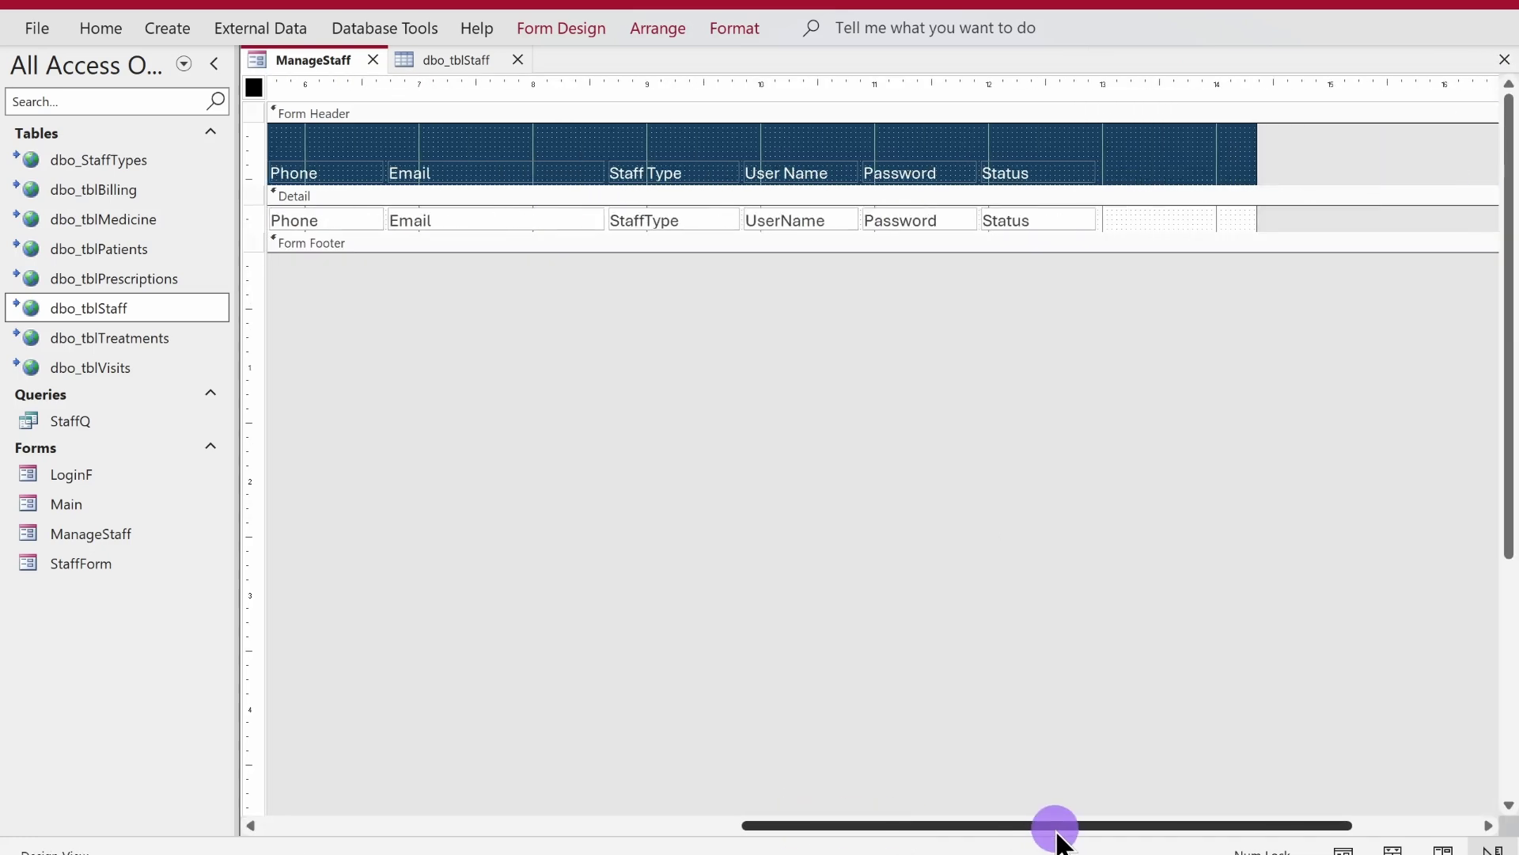
left_click_drag(1258, 153, 209, 179)
left_click_drag(342, 161, 341, 203)
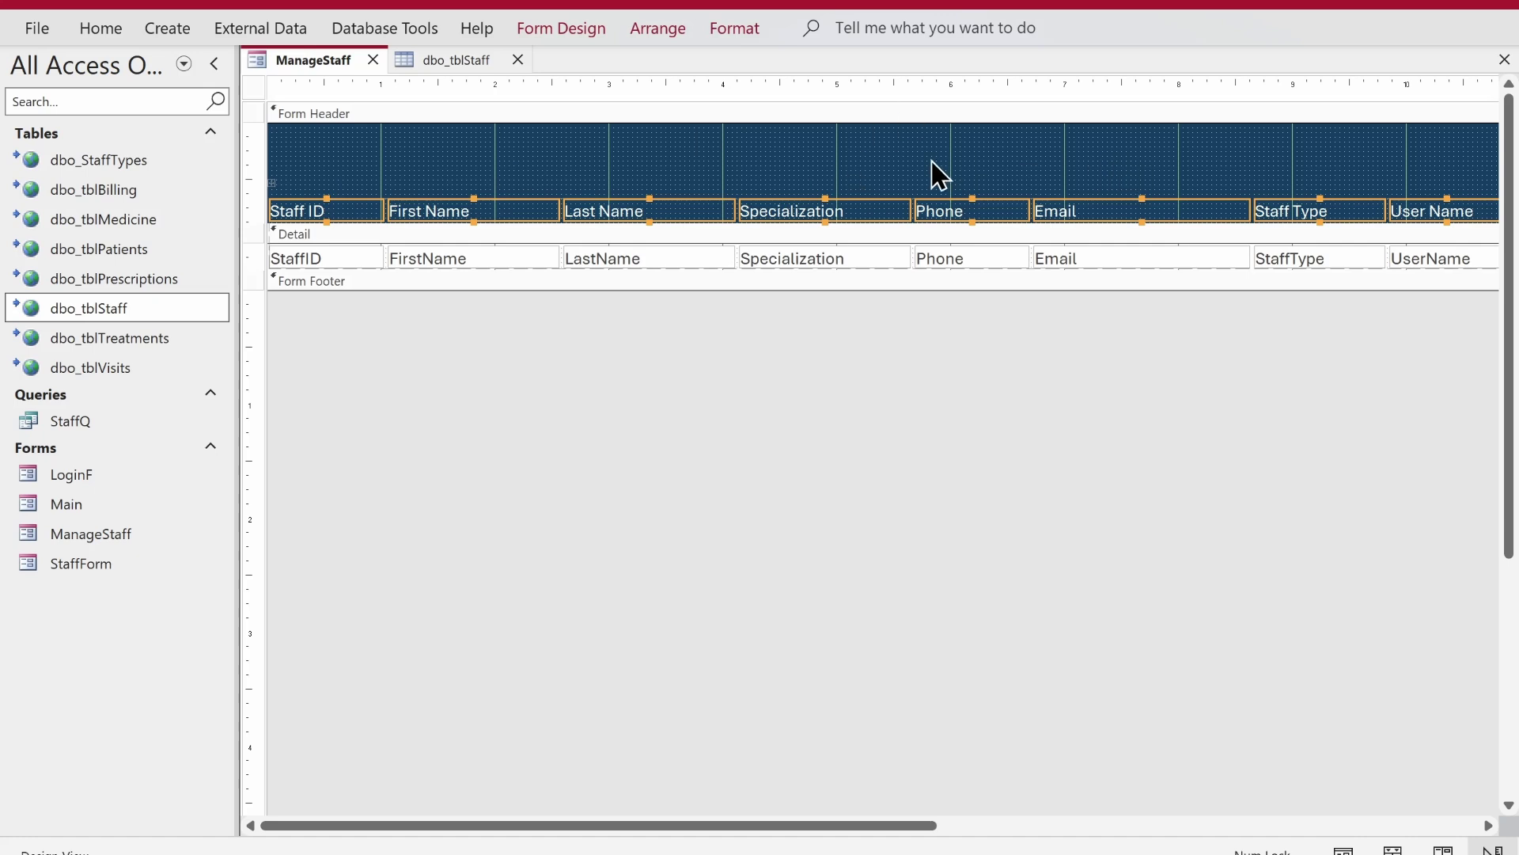
- Add a command button captioned 'Create Staff' to the form header, skipping the wizard
left_click(563, 29)
left_click(434, 97)
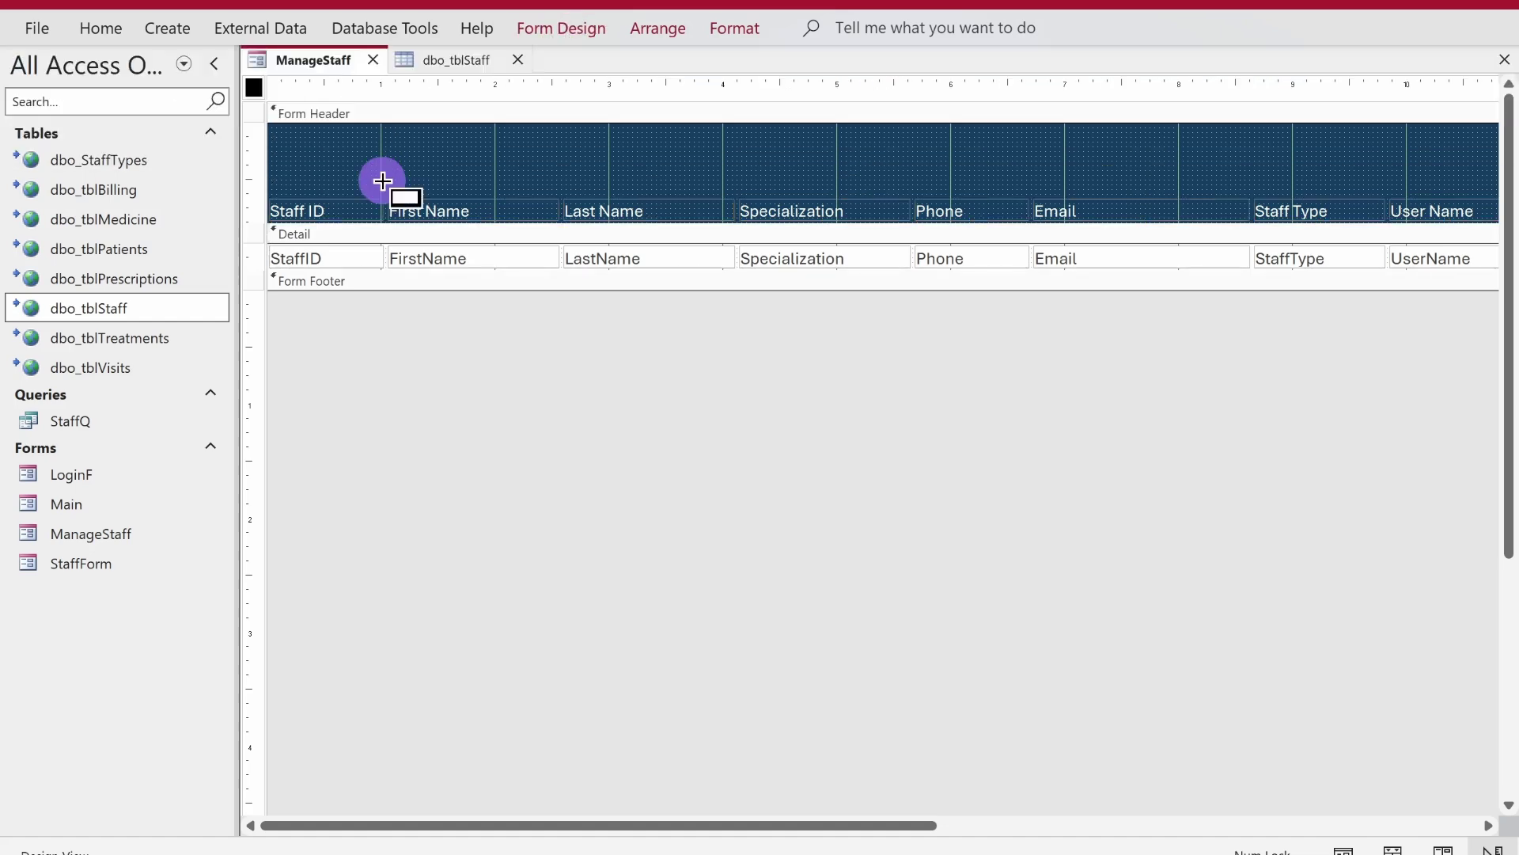
left_click(323, 148)
key("Escape")
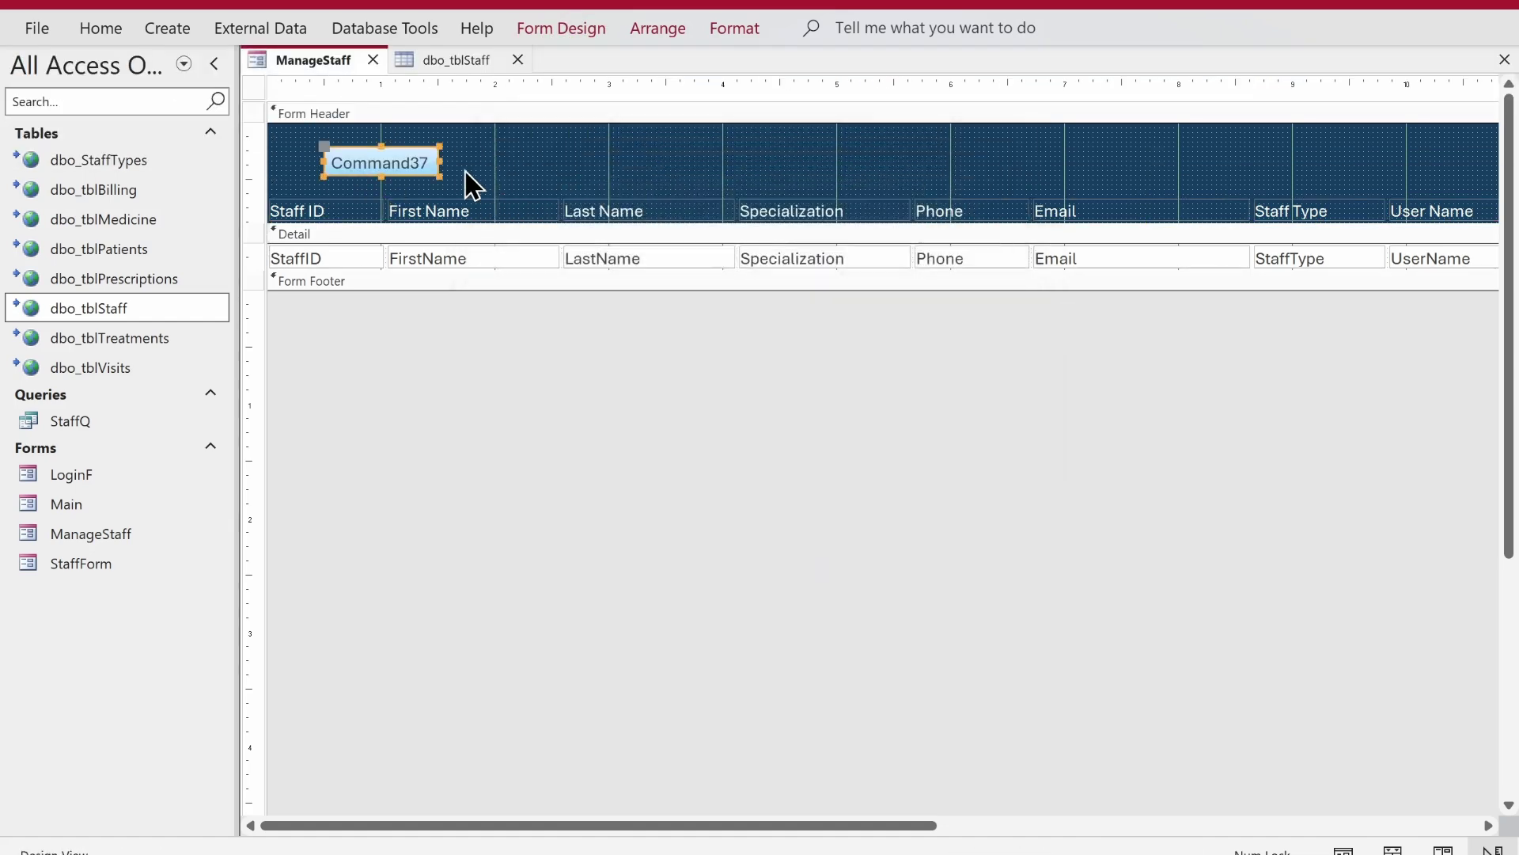
left_click(384, 158)
type("Crea")
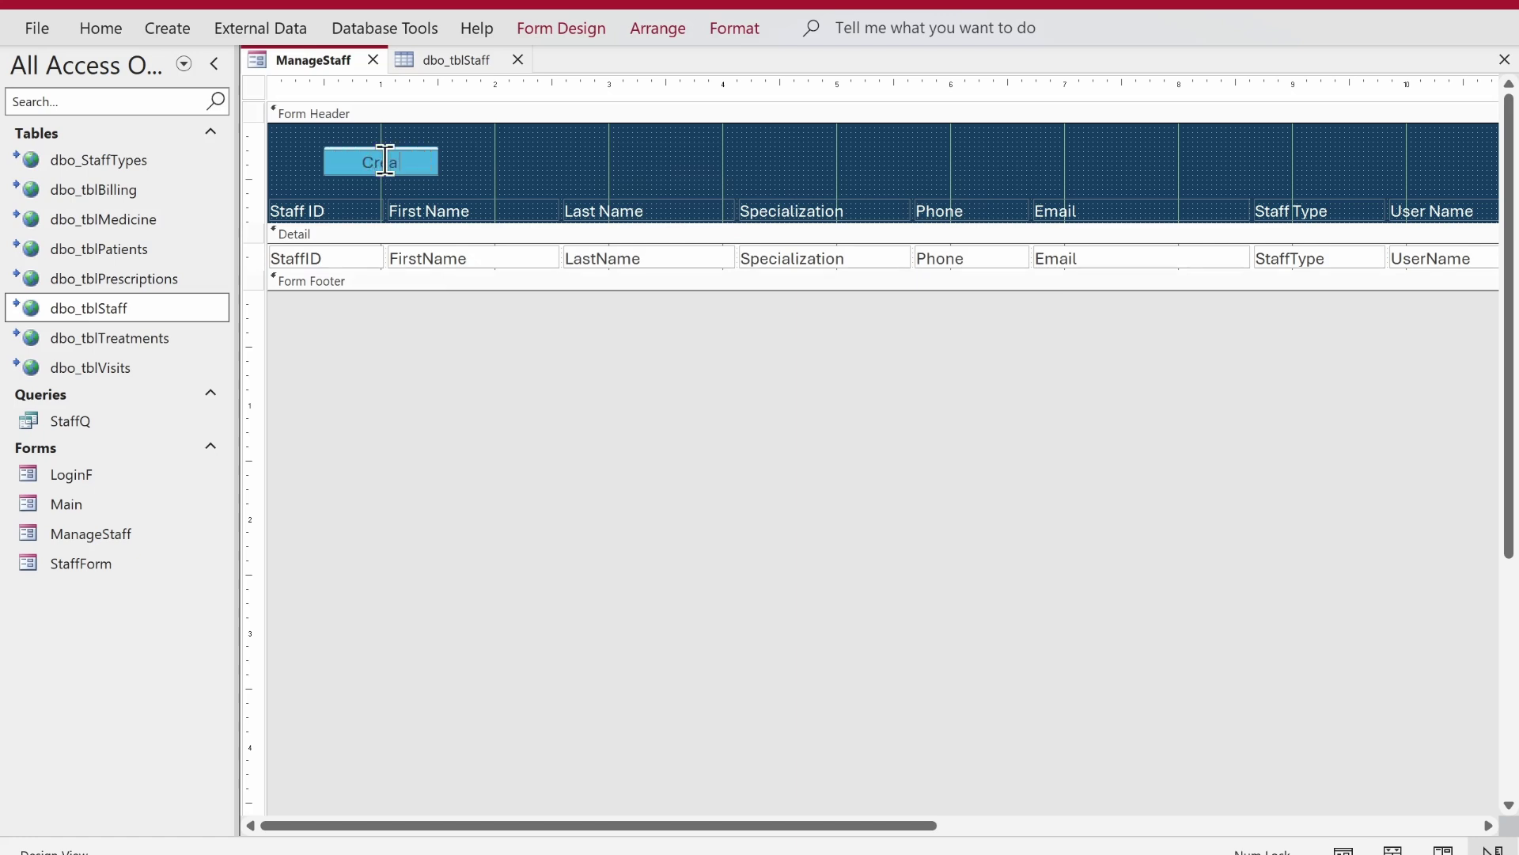
type("te Staff")
key("Return")
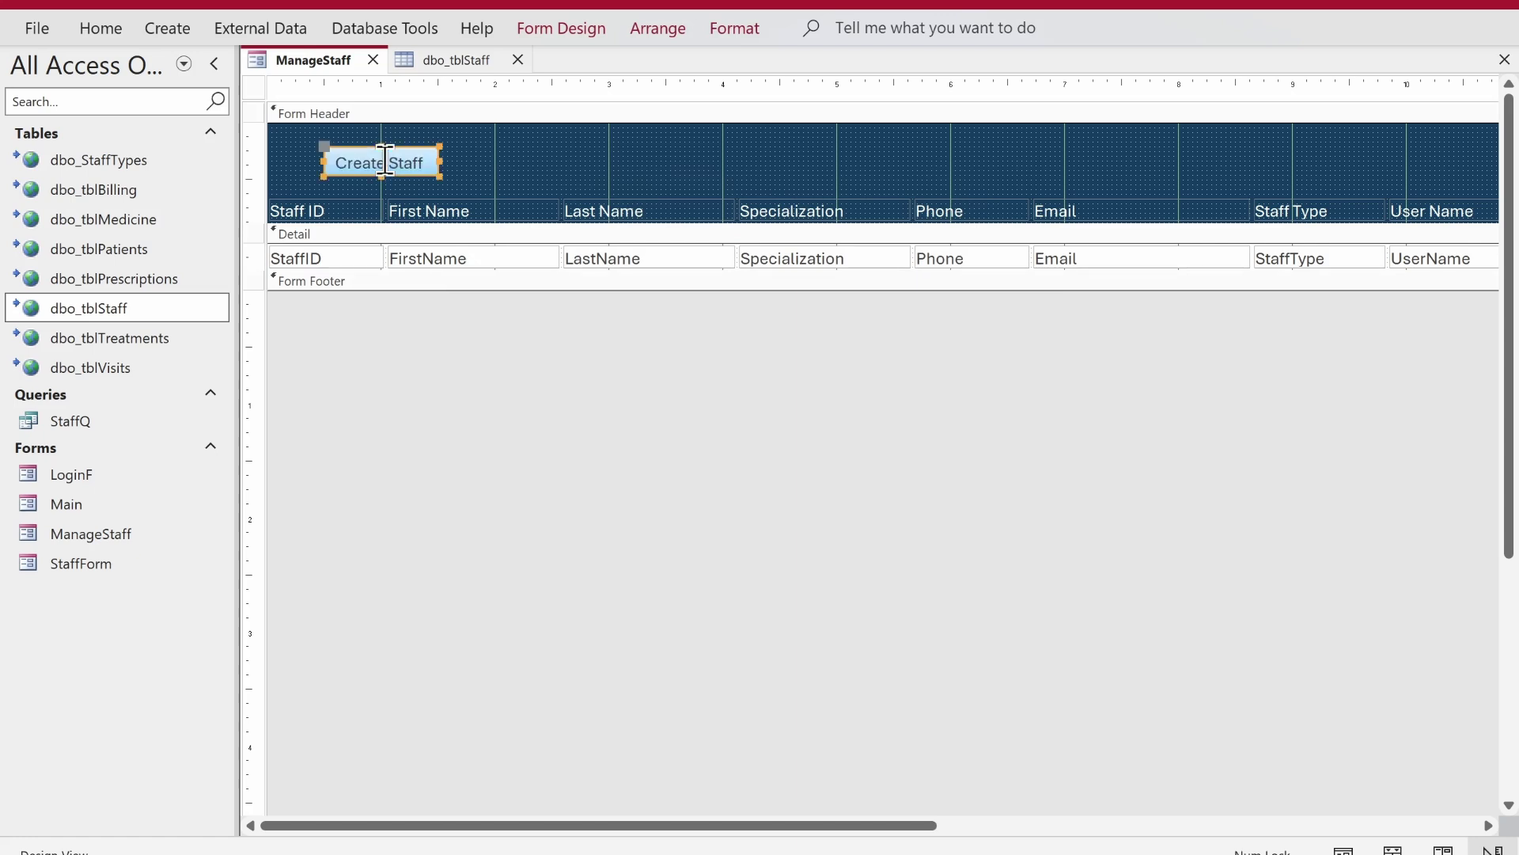
- Give the Create Staff button a new shape and a preset quick style
left_click(761, 27)
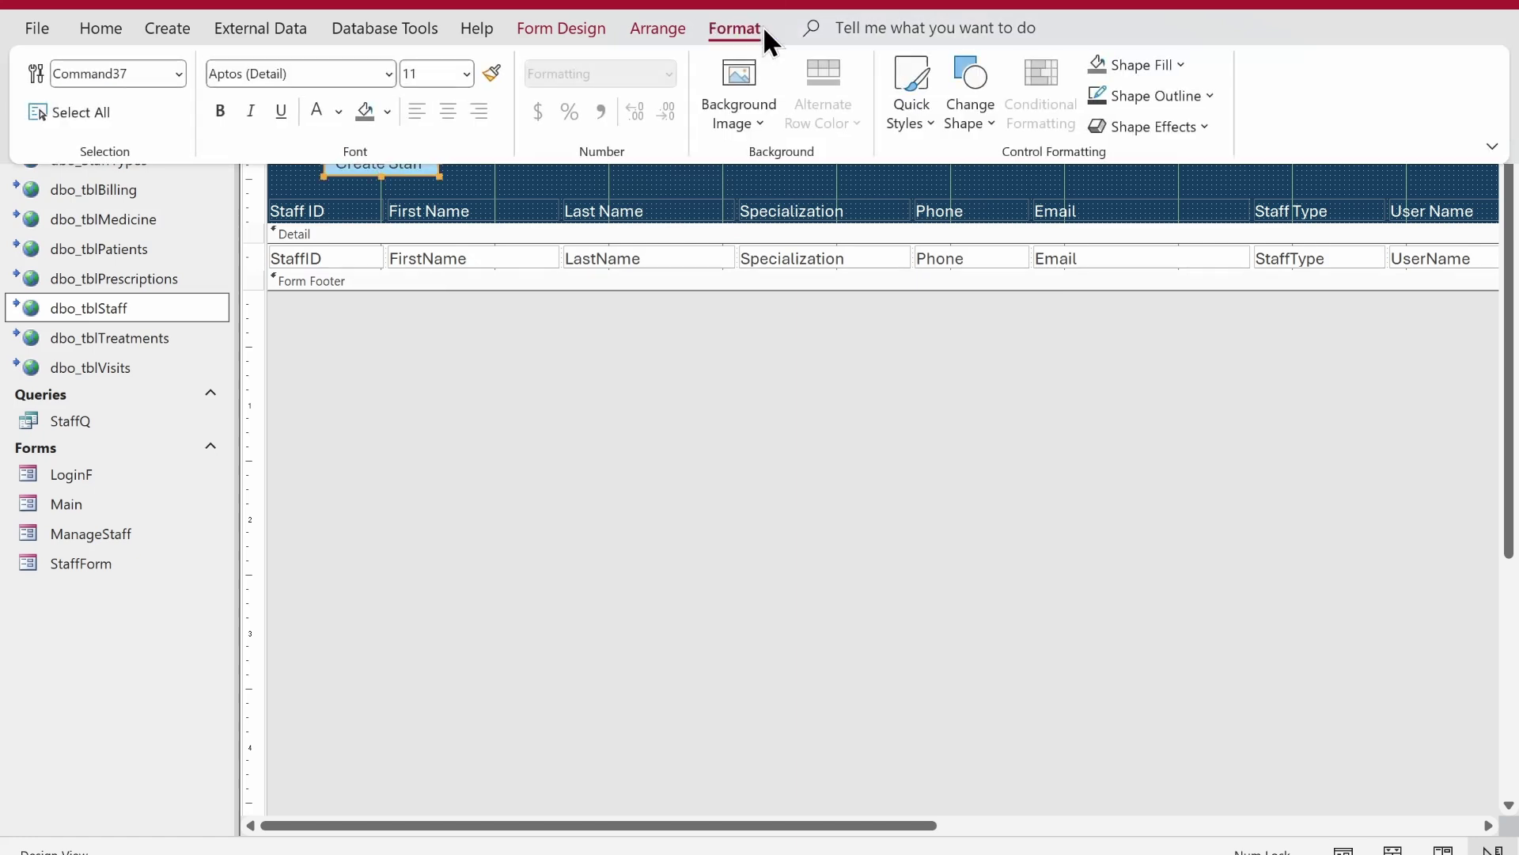
left_click(971, 115)
left_click(966, 172)
left_click(930, 117)
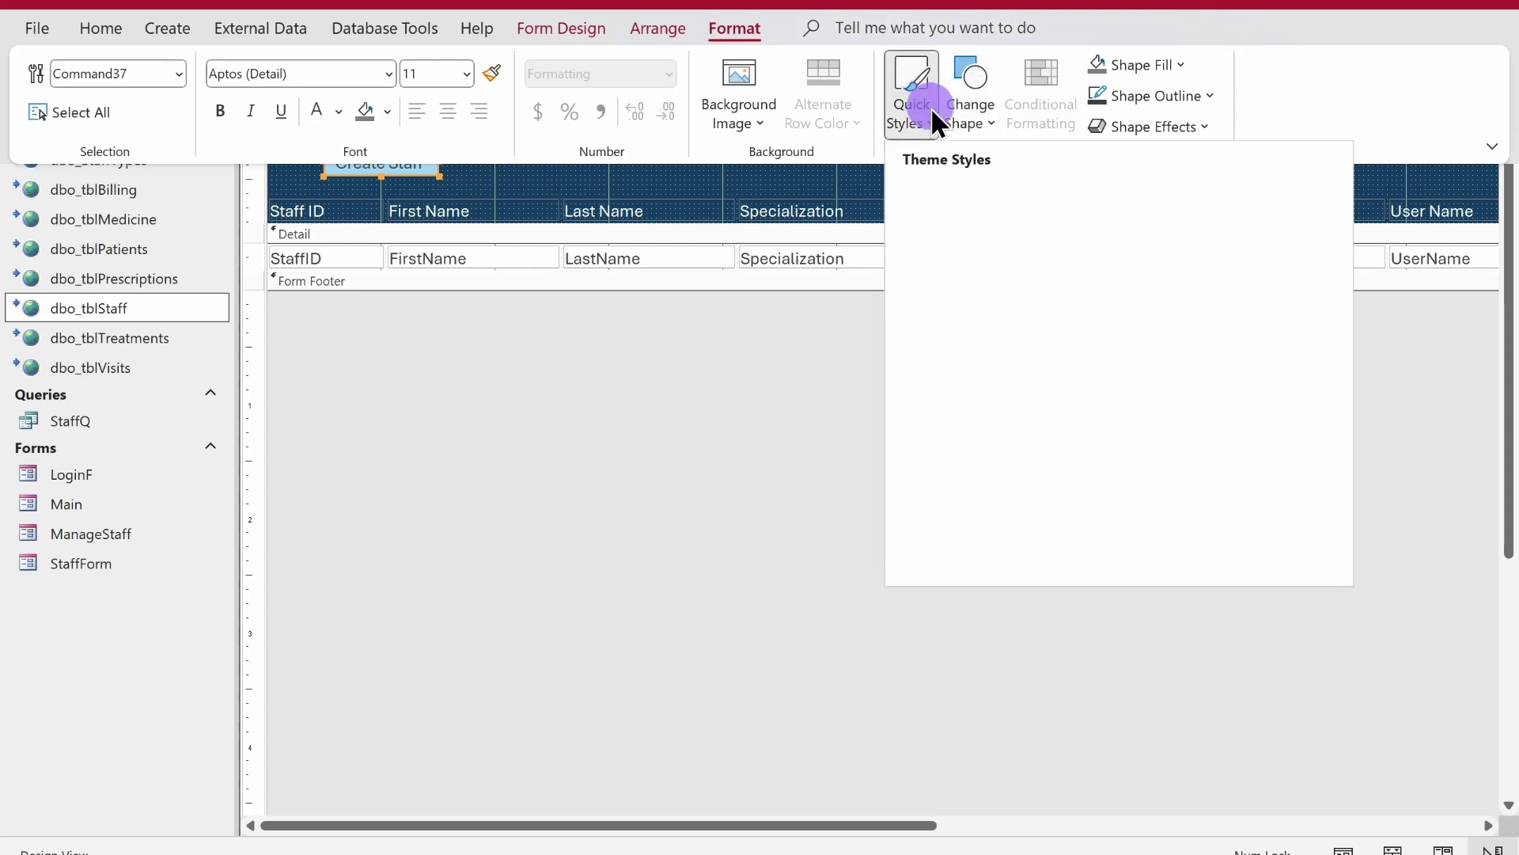
left_click(934, 202)
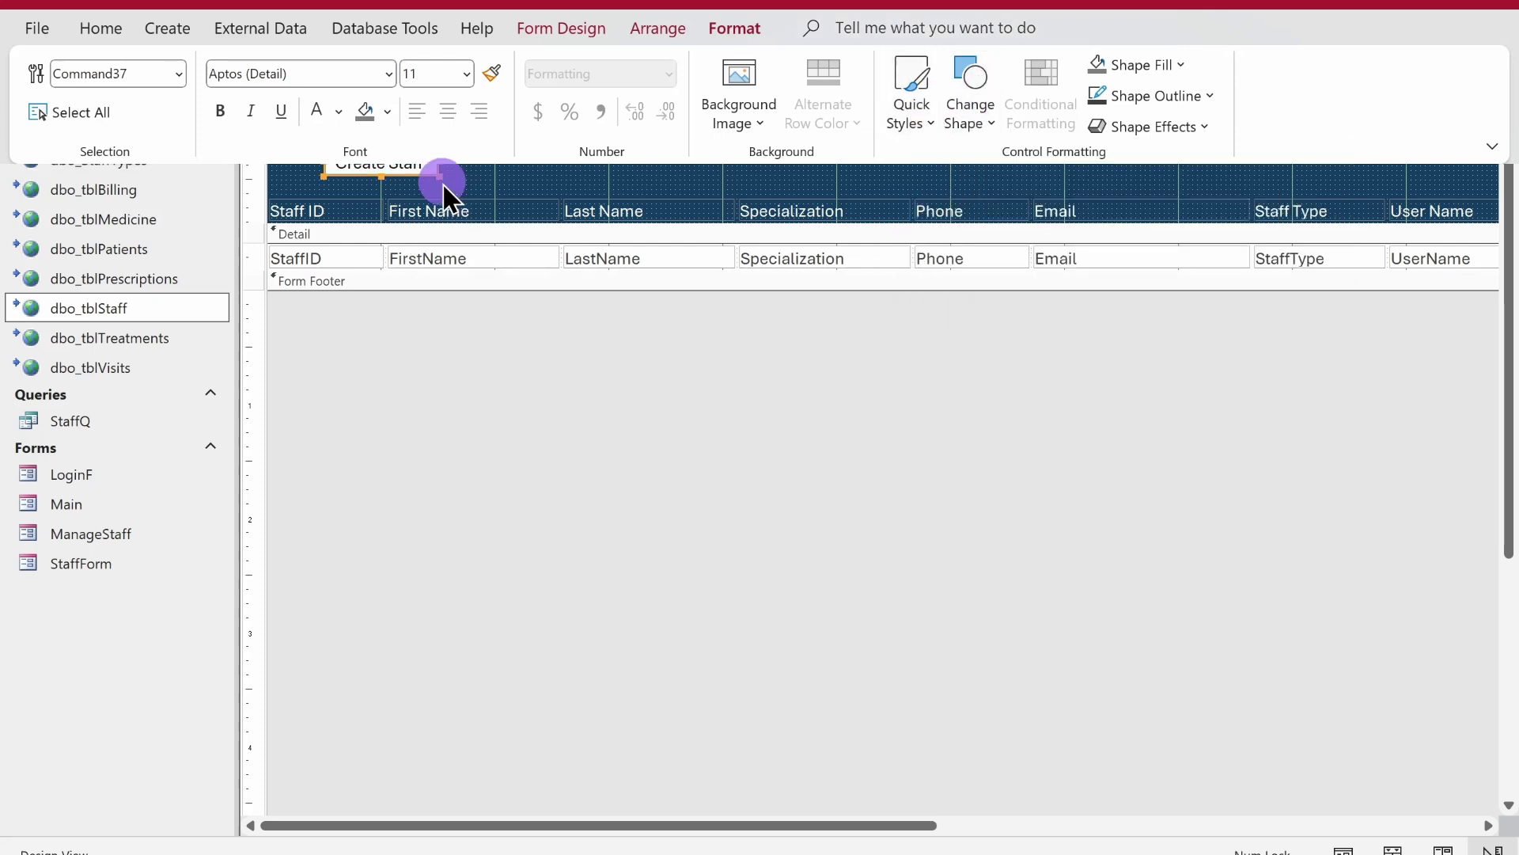
left_click(444, 183)
- Make the button outline transparent and resize the Create Staff button
left_click(720, 35)
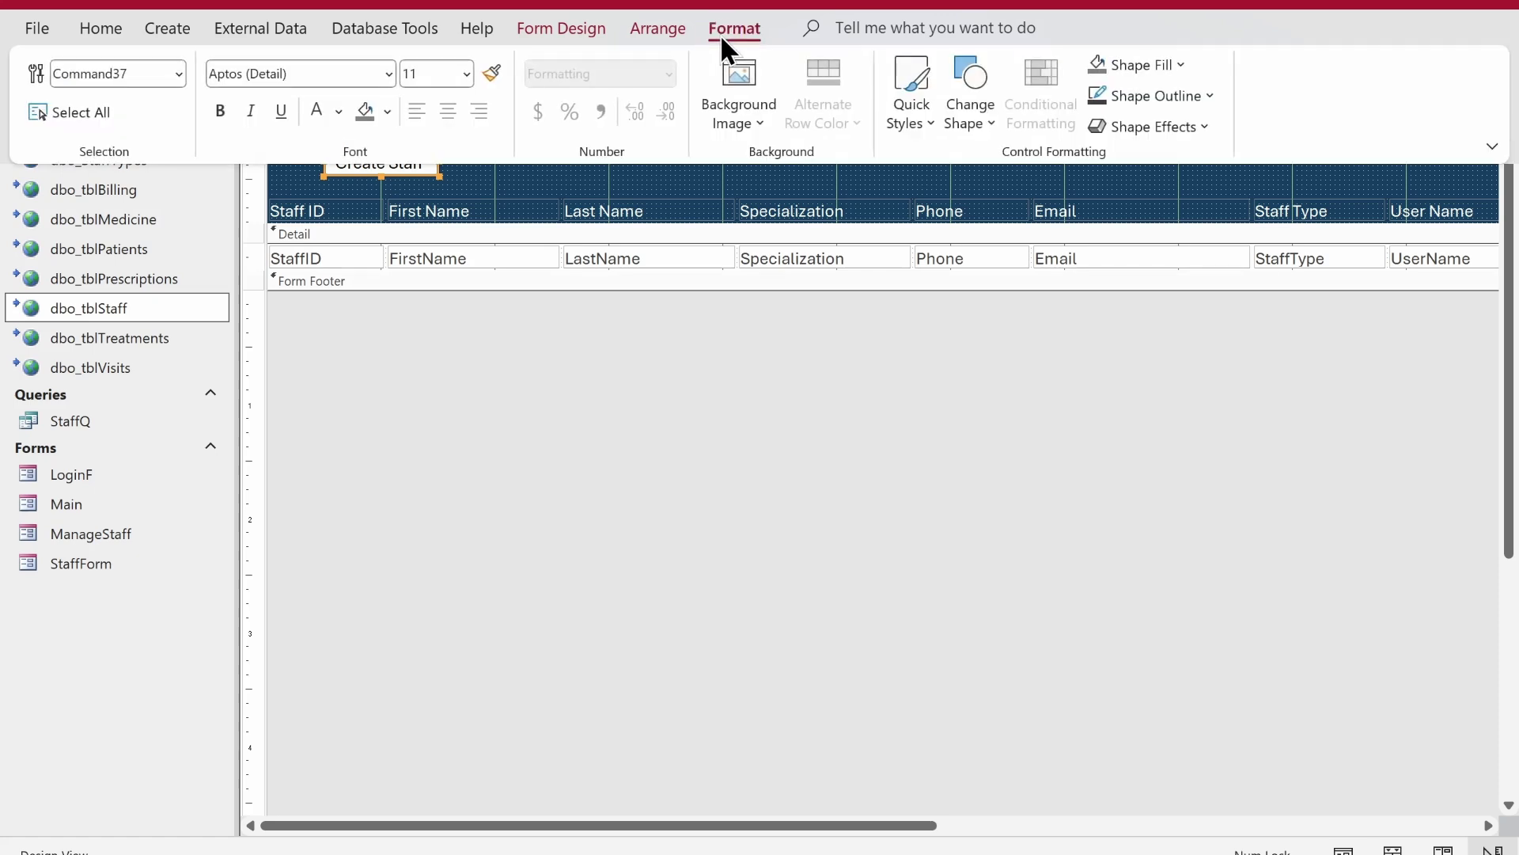
left_click(1114, 93)
left_click(1136, 611)
left_click(710, 420)
left_click(414, 156)
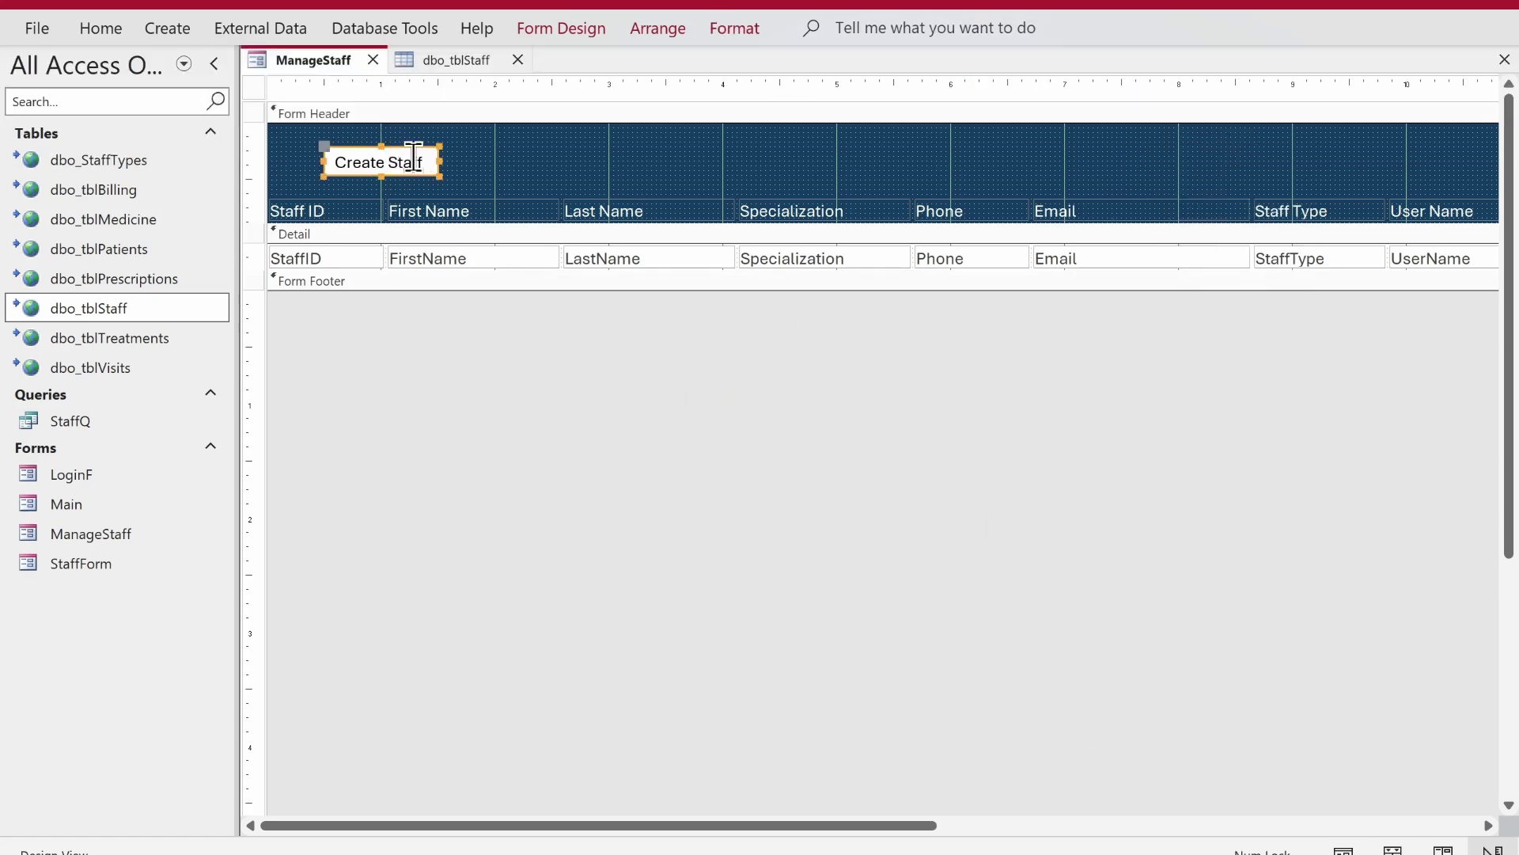
mouse_move(439, 171)
left_mouse_down()
mouse_move(440, 187)
mouse_move(475, 184)
mouse_move(411, 170)
left_mouse_up()
- Switch ManageStaff to Form View with the Navigation Pane collapsed
right_click(306, 55)
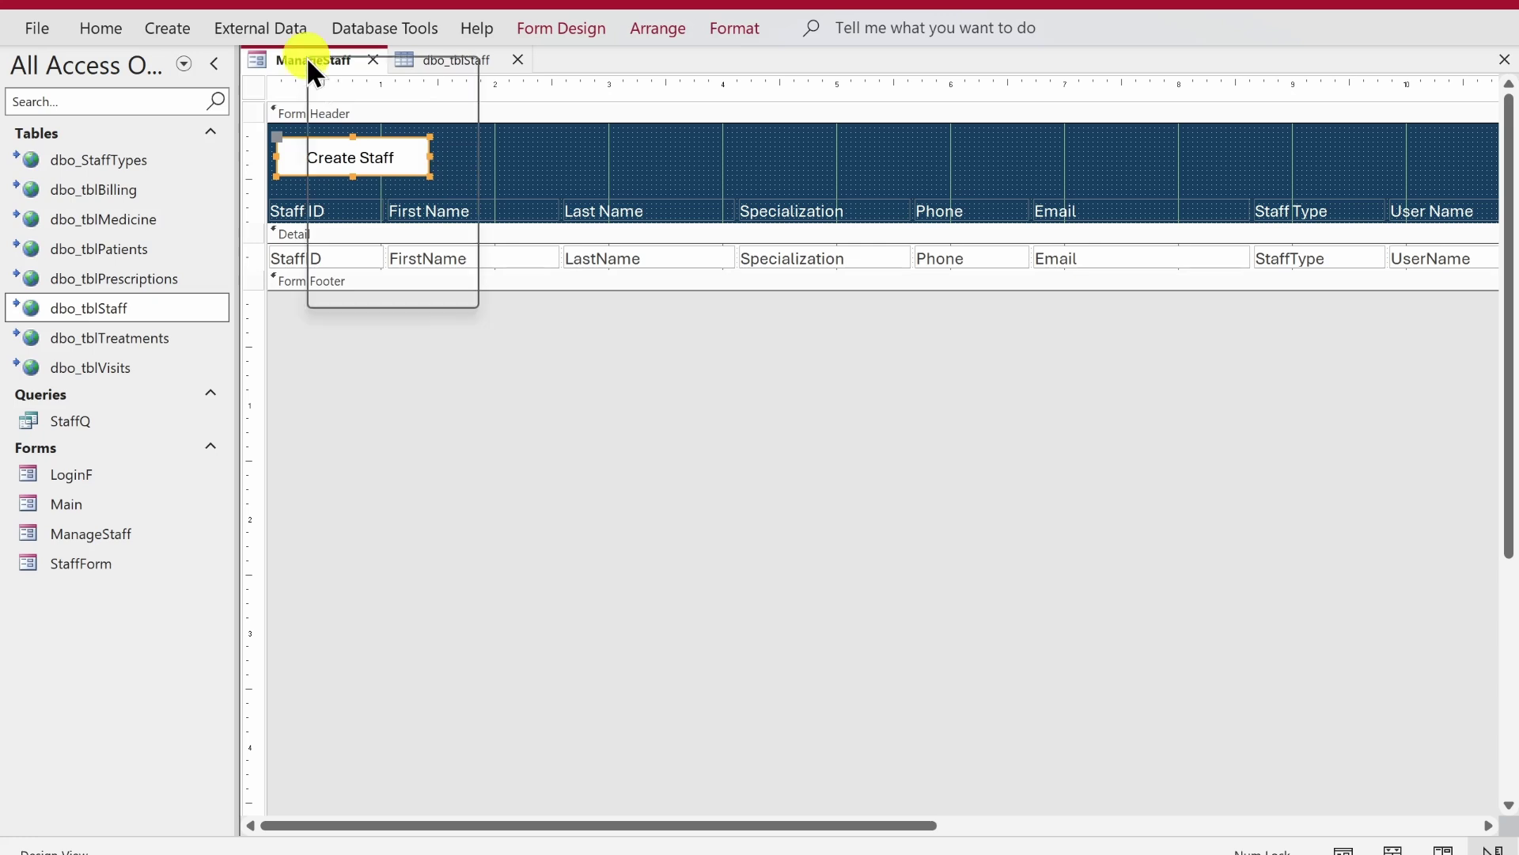
right_click(342, 68)
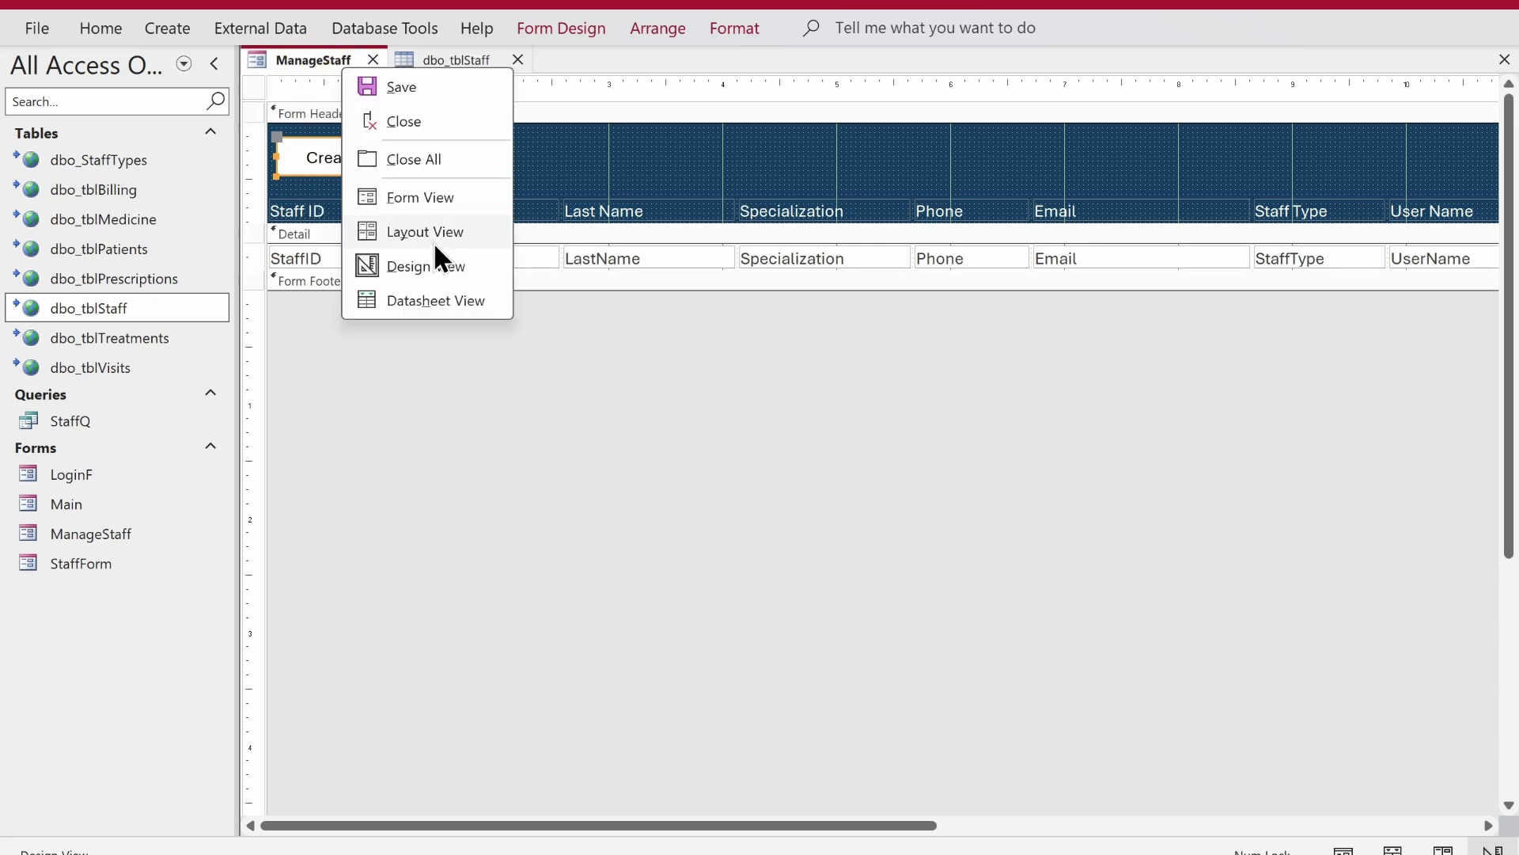
left_click(429, 200)
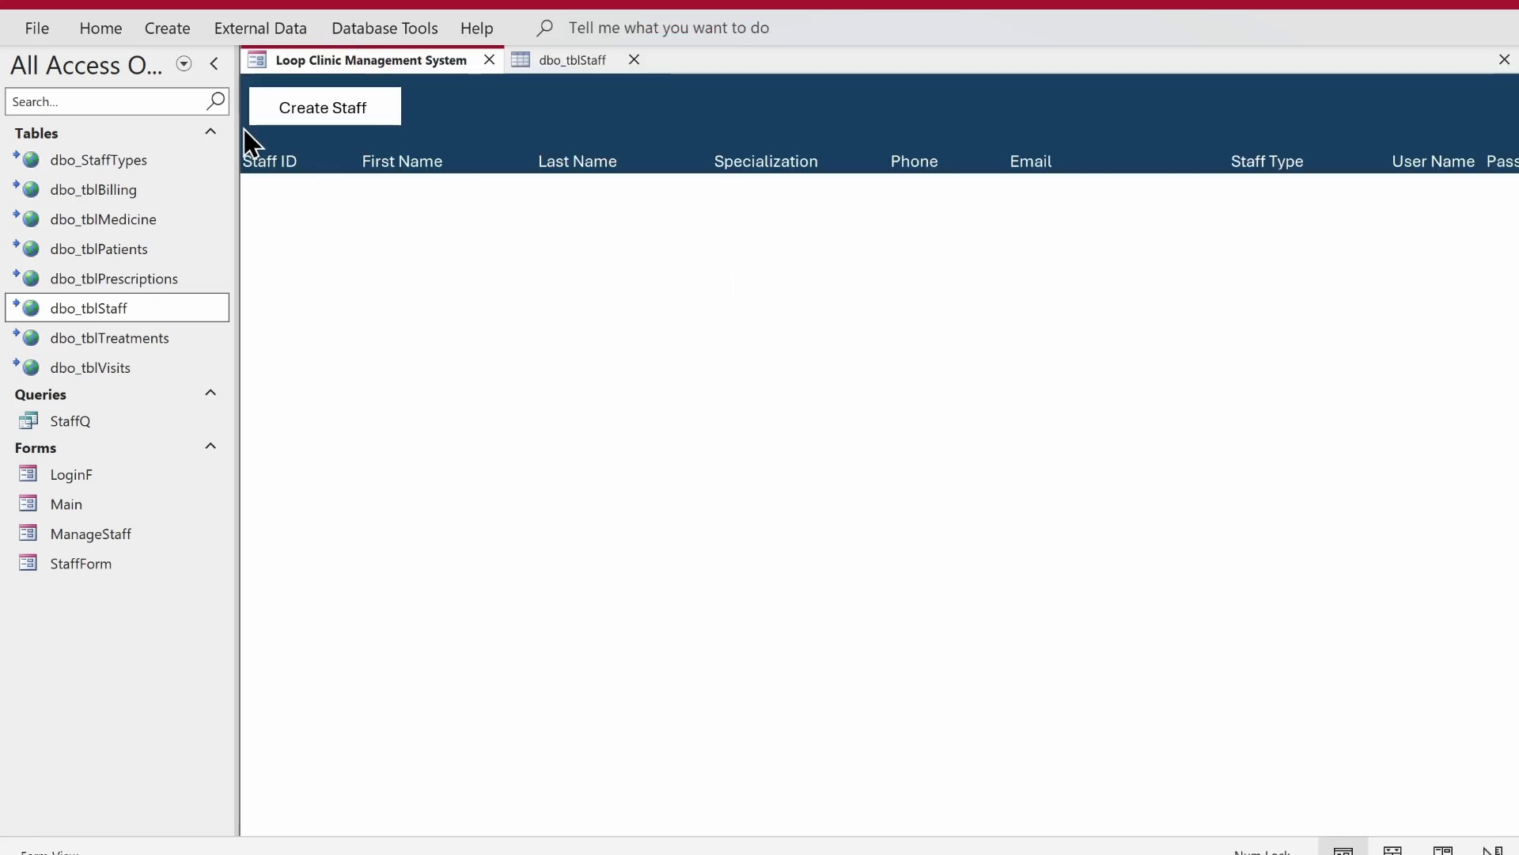
left_click(218, 71)
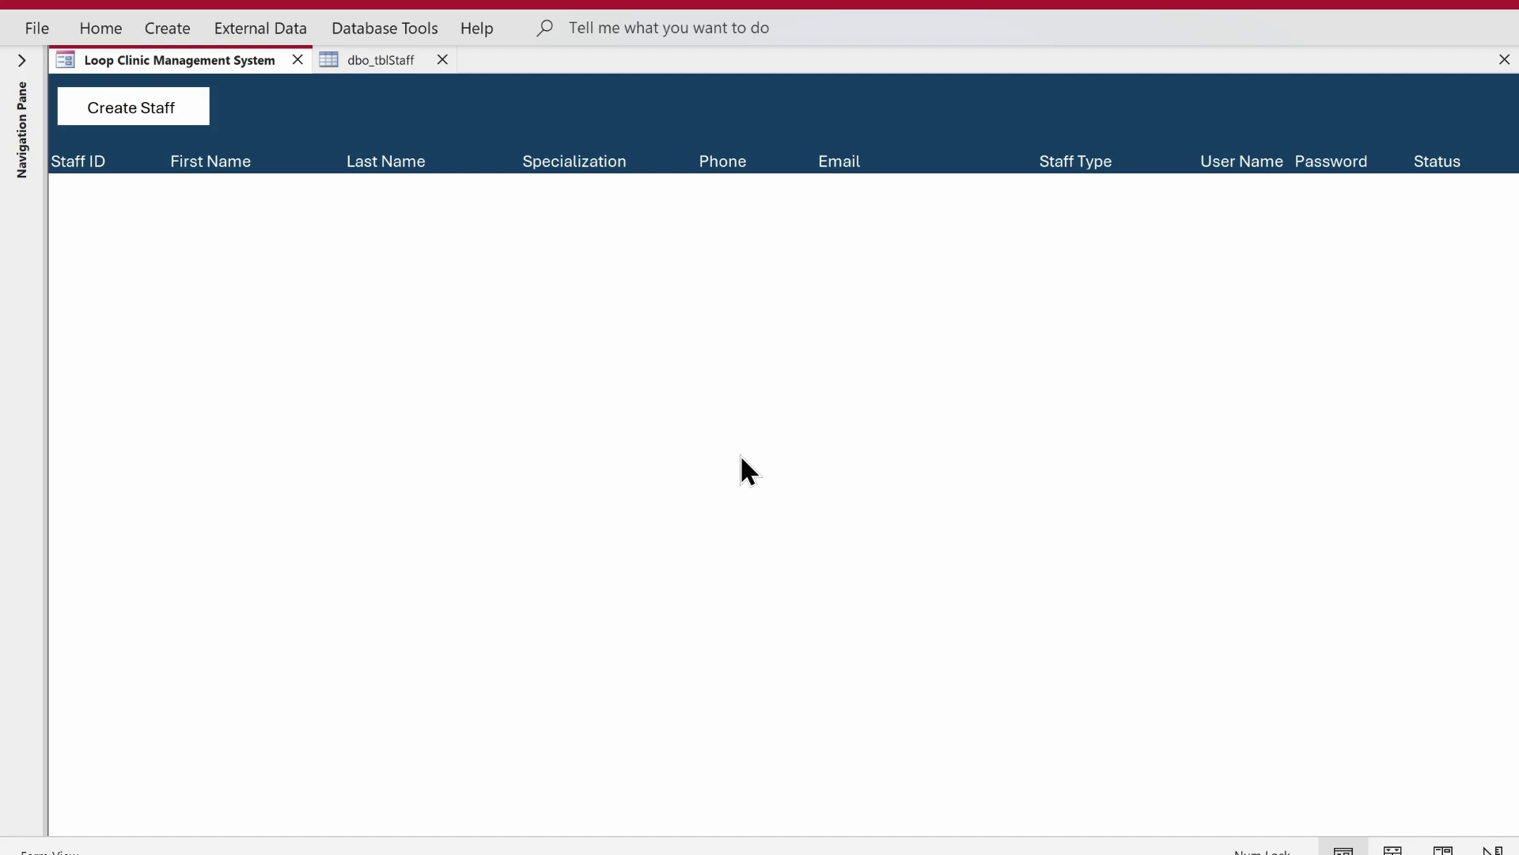
- Close the dbo_tblStaff table and expand the Navigation Pane again
left_click(442, 60)
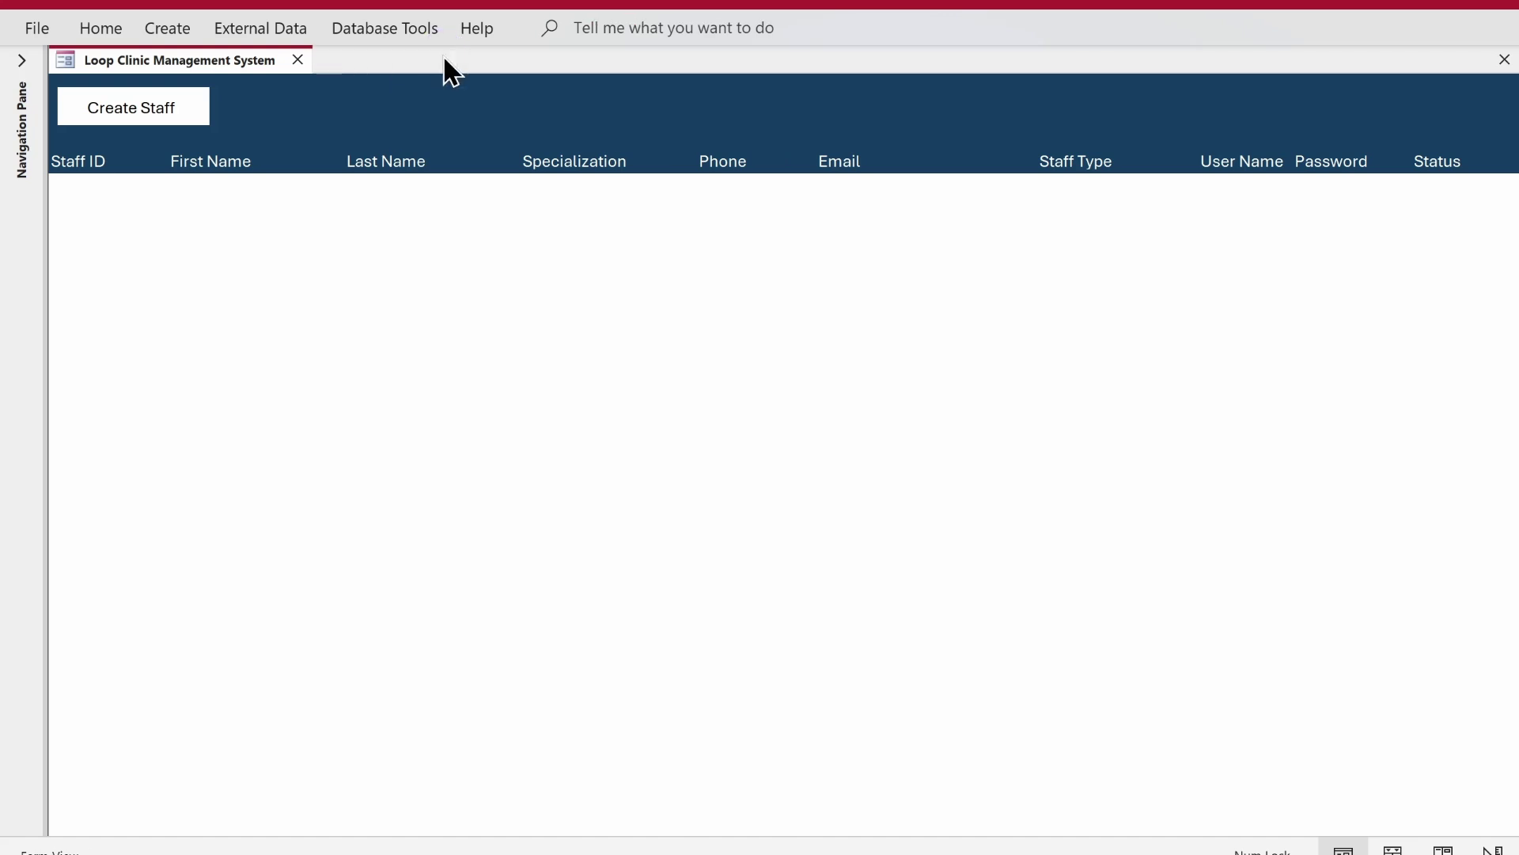
left_click(97, 116)
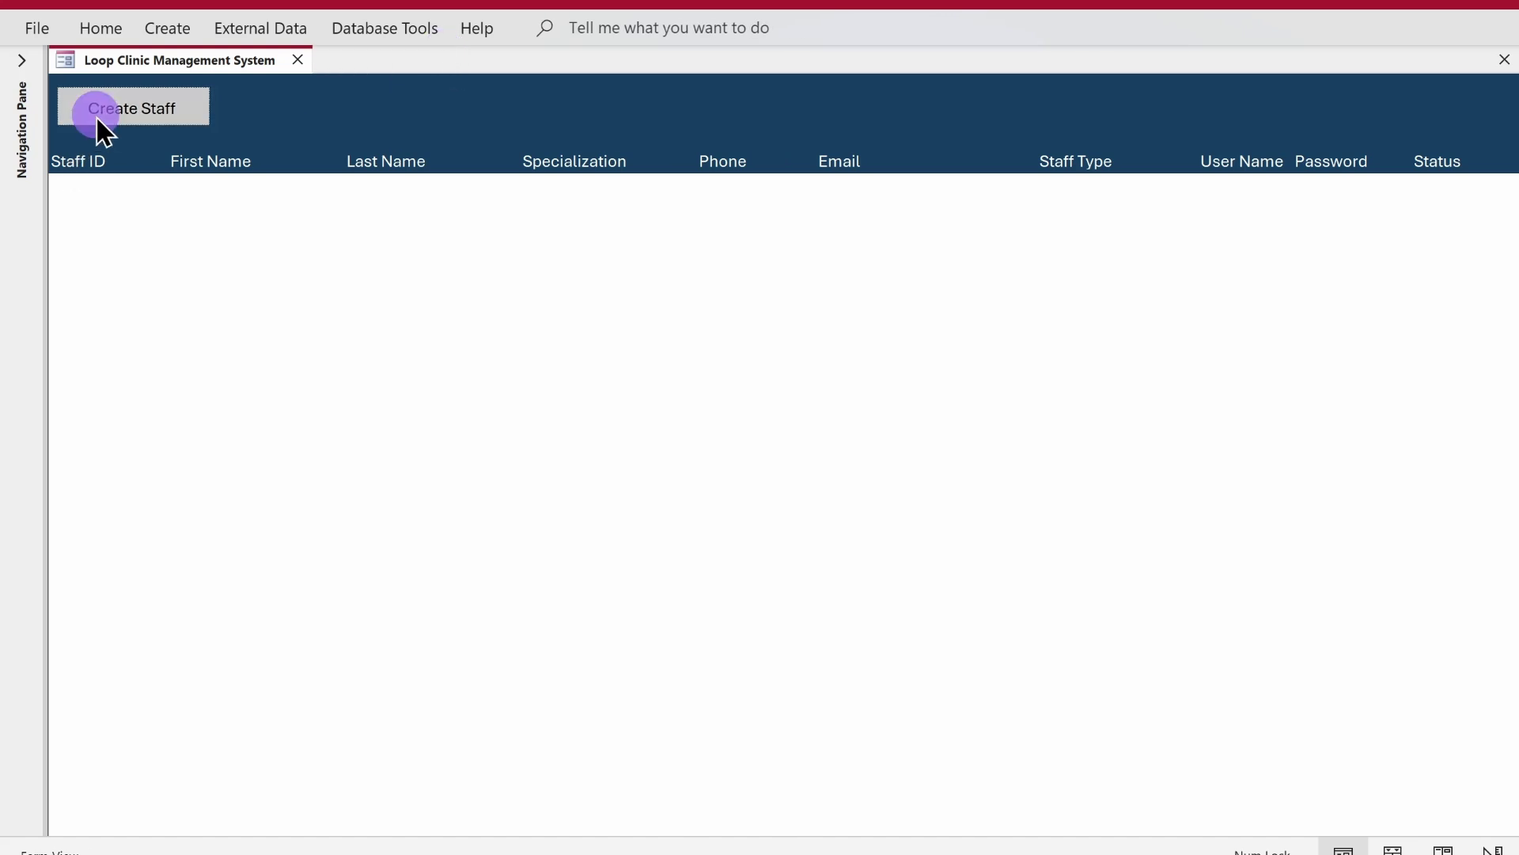
left_click(24, 61)
- Open StaffForm in Design View
double_click(120, 560)
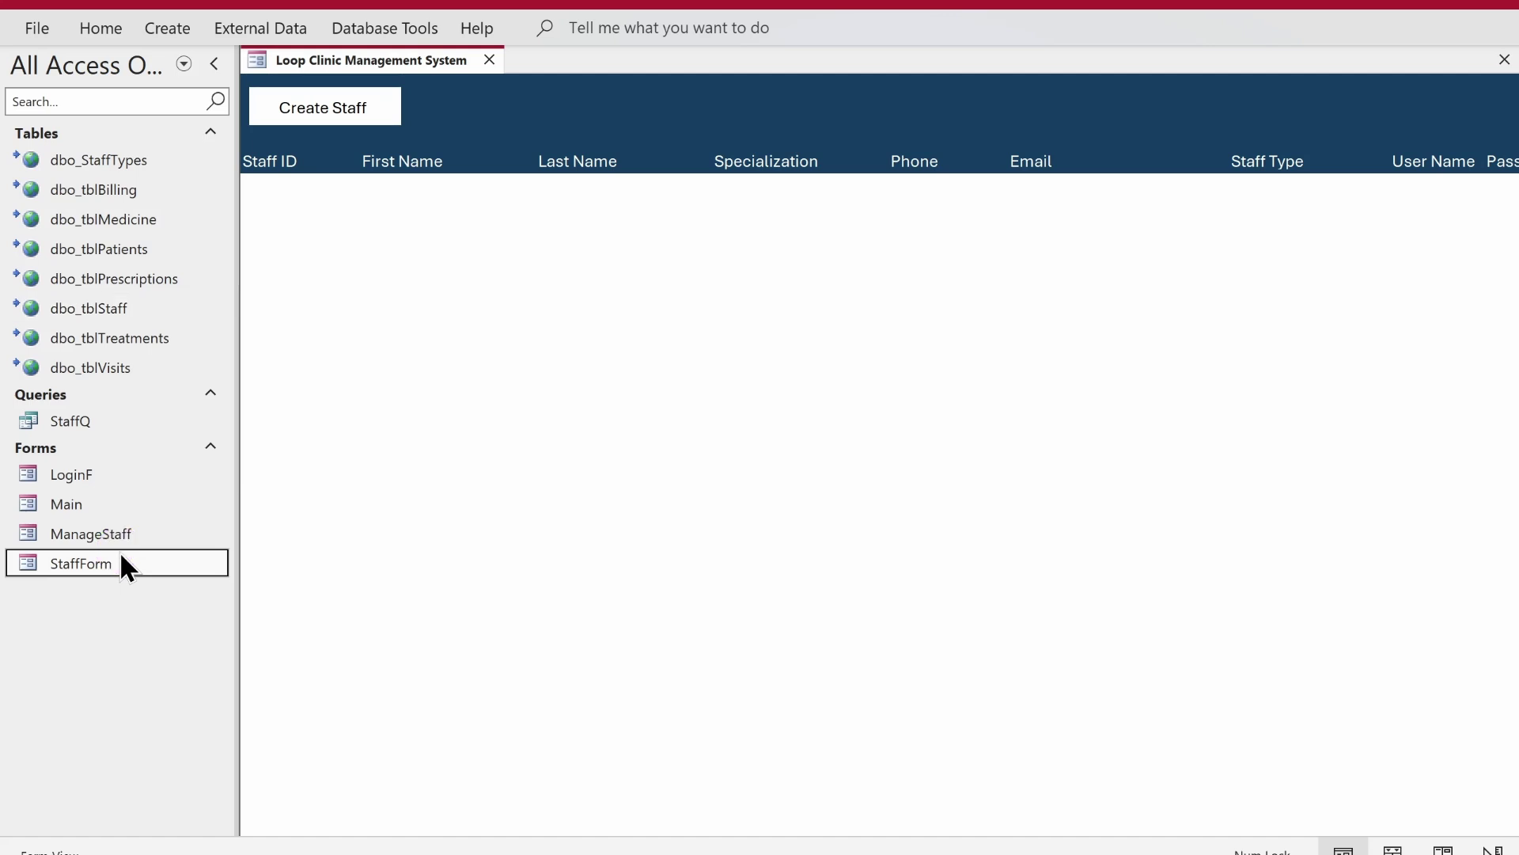
left_click_drag(709, 108, 795, 269)
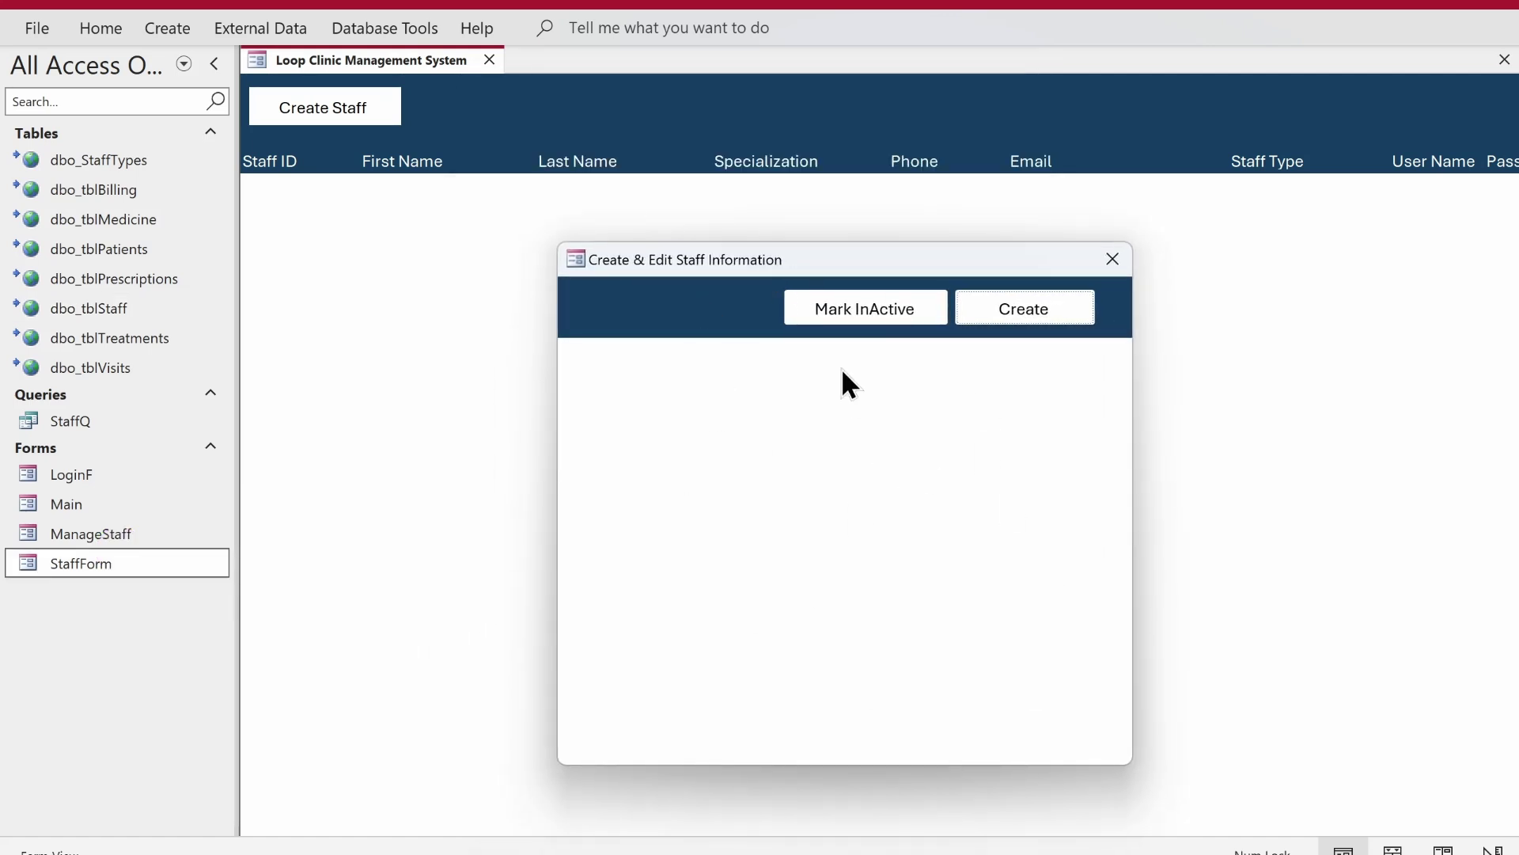
right_click(828, 386)
left_click(857, 444)
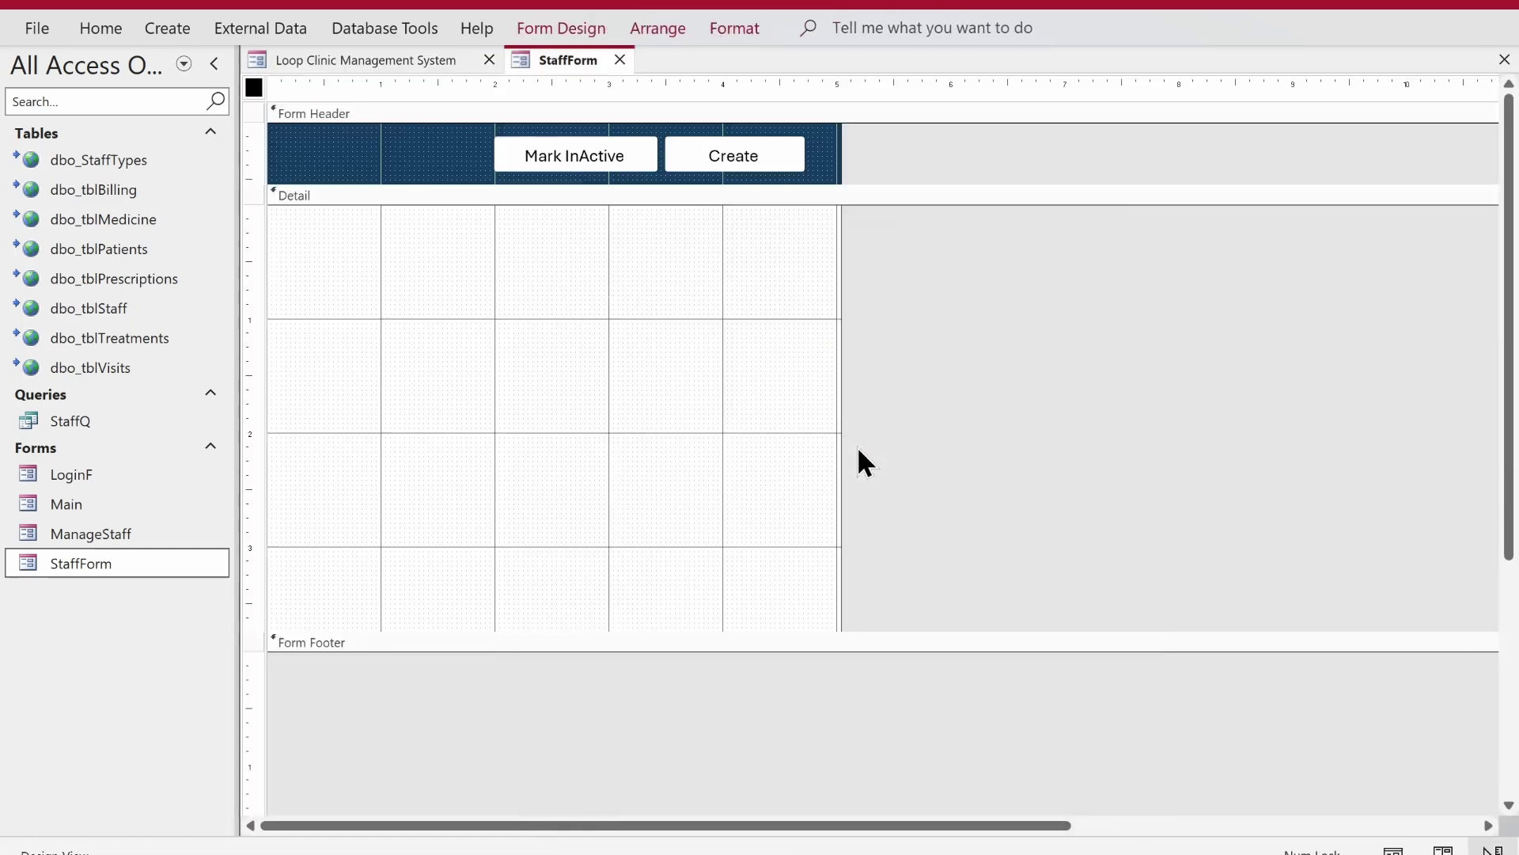
- Set StaffForm's Record Source to dbo_tblStaff
left_click(542, 36)
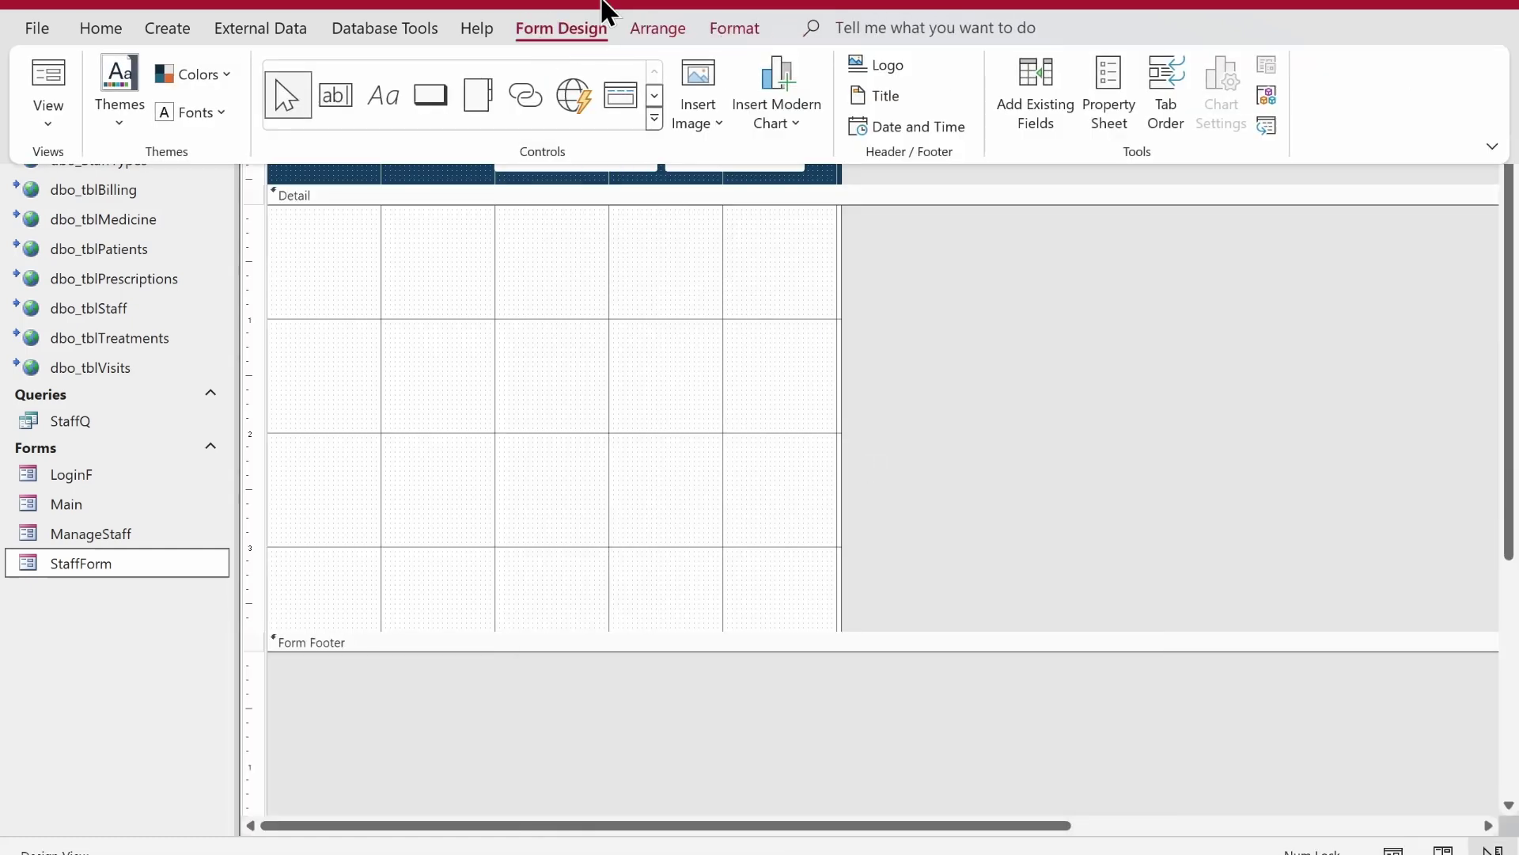
left_click(1100, 79)
left_click(1163, 171)
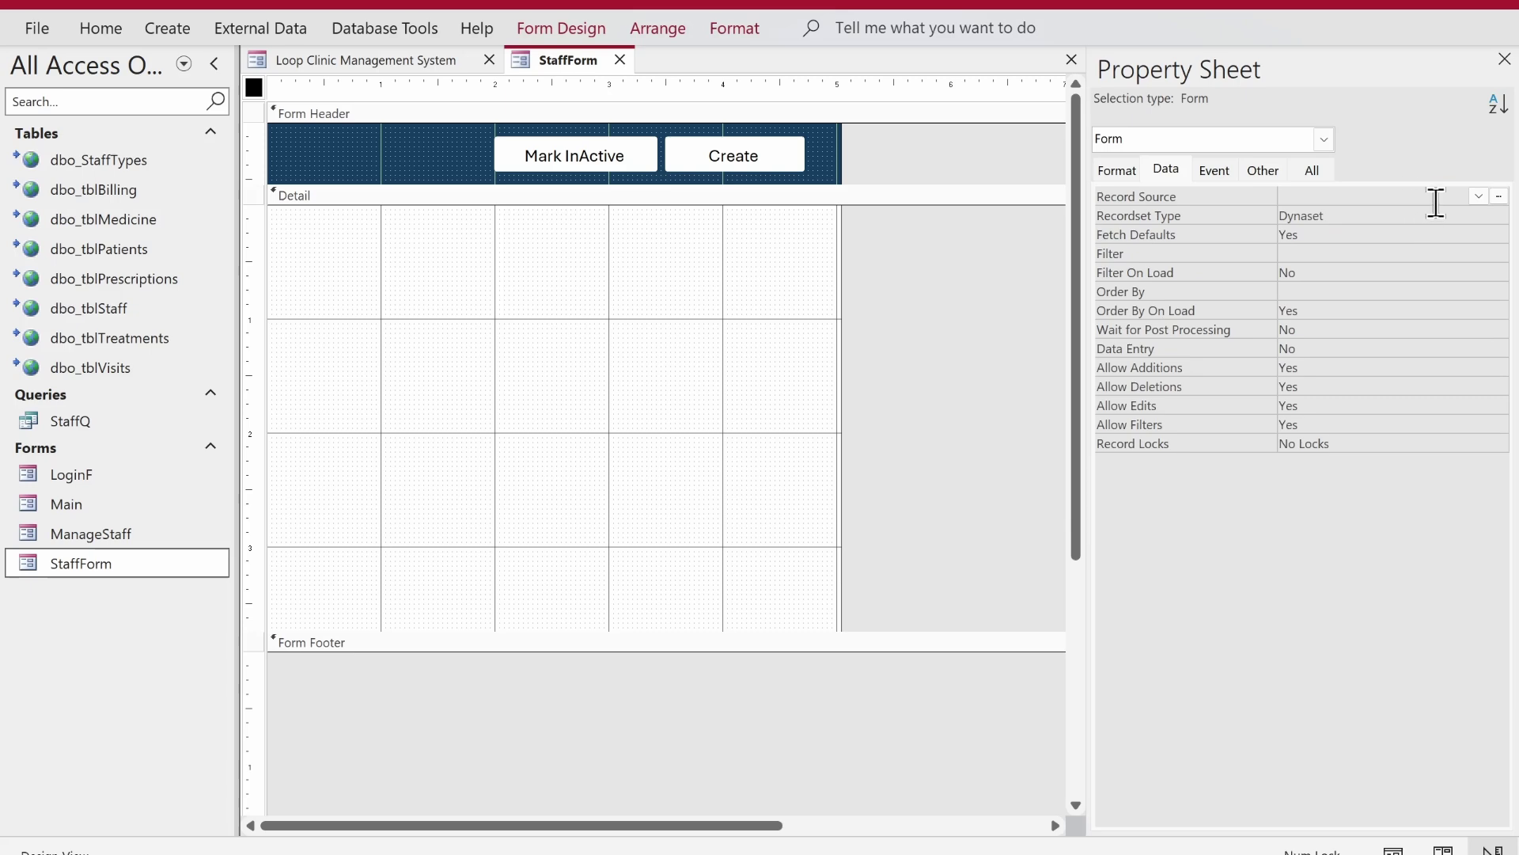
left_click(1479, 196)
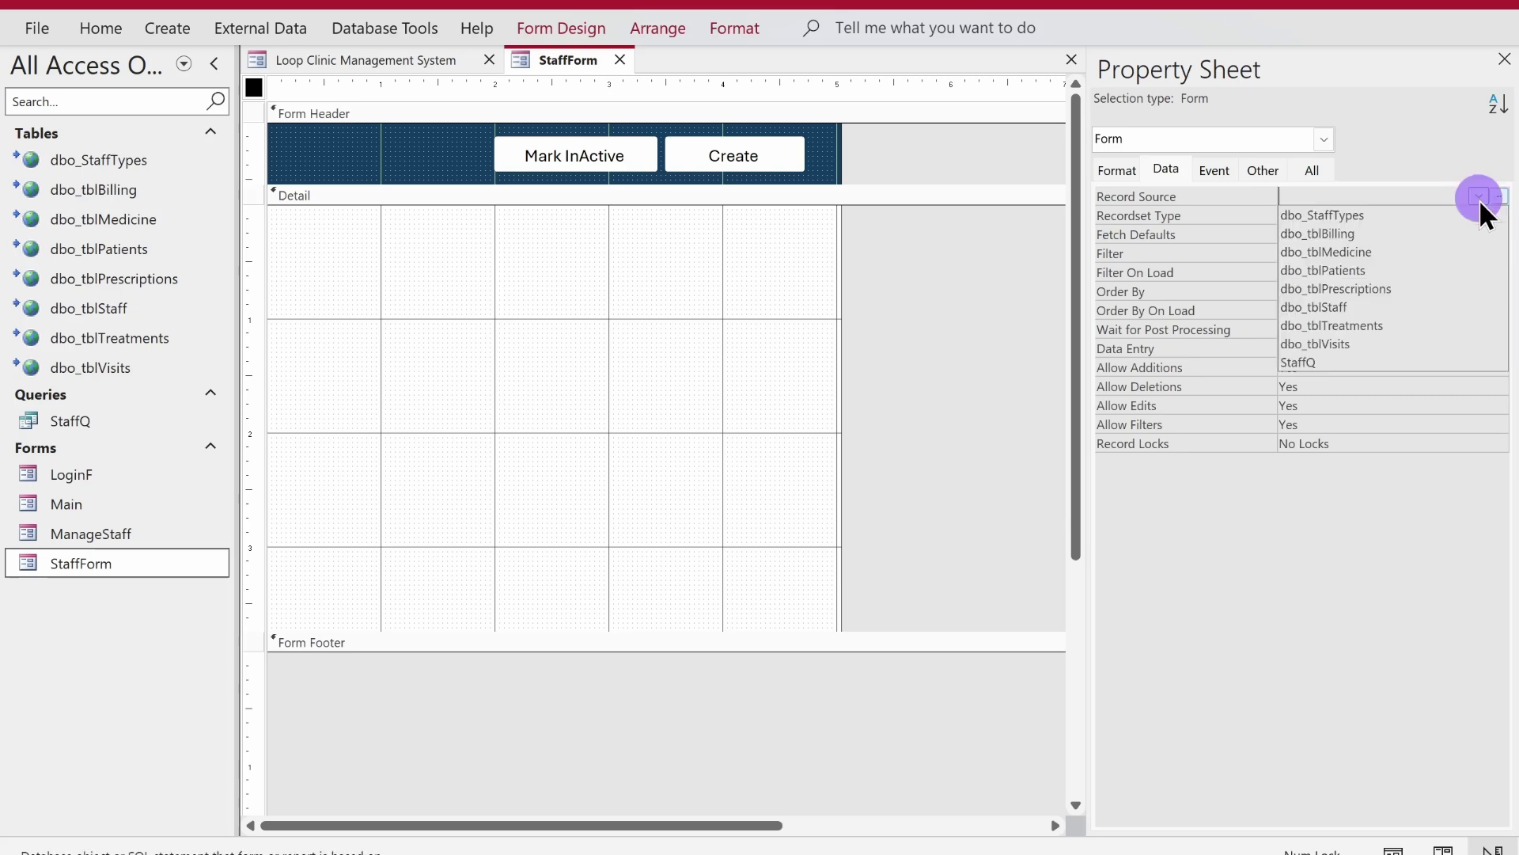
left_click(1403, 307)
- Add all ten dbo_tblStaff fields, StaffID through Status, to the Detail section
left_click(553, 28)
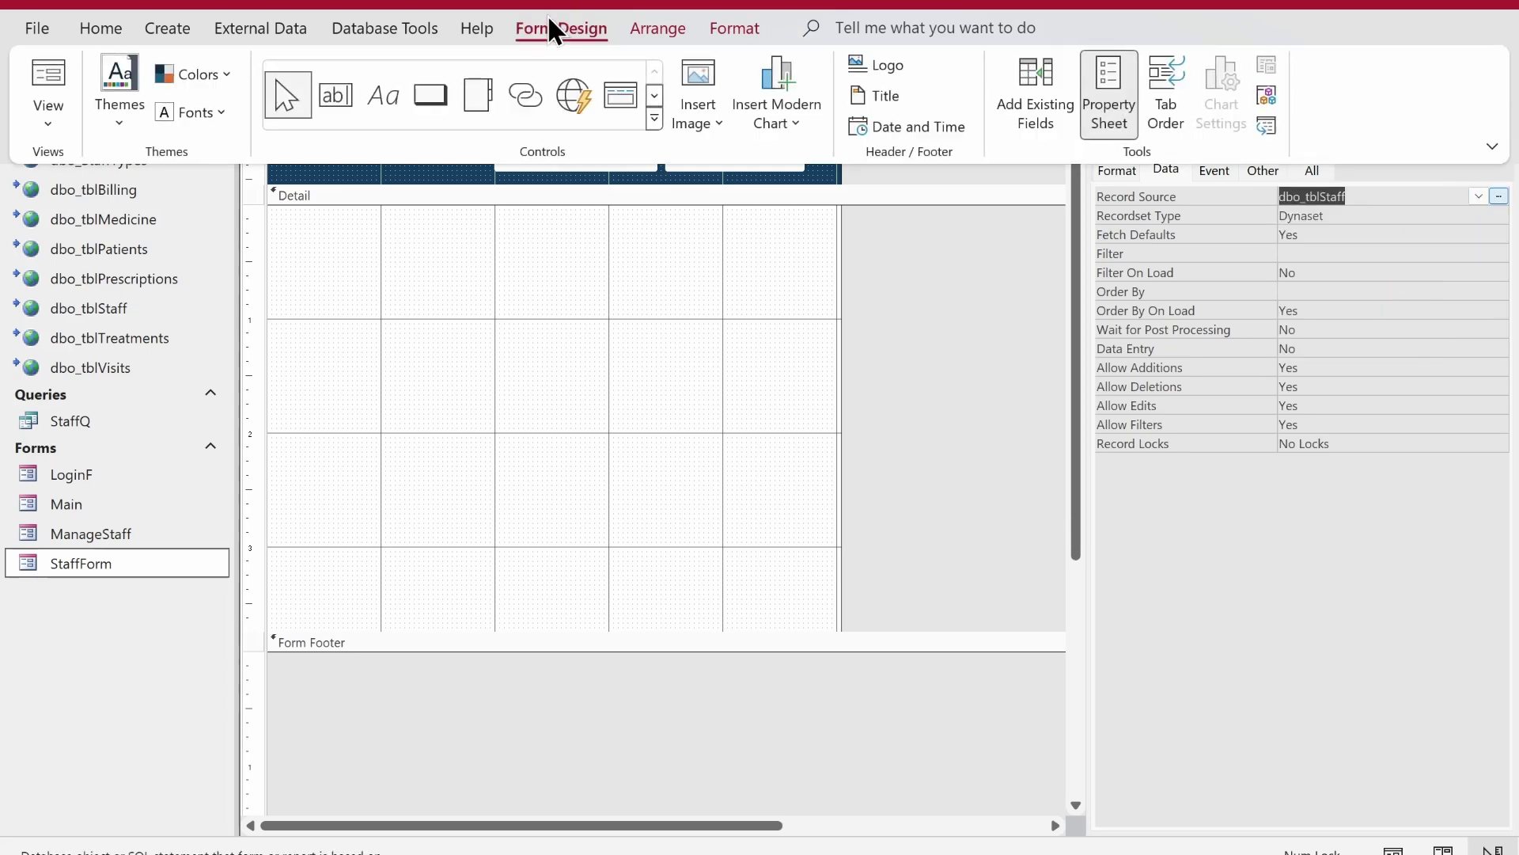
left_click(1003, 103)
left_click(1171, 200)
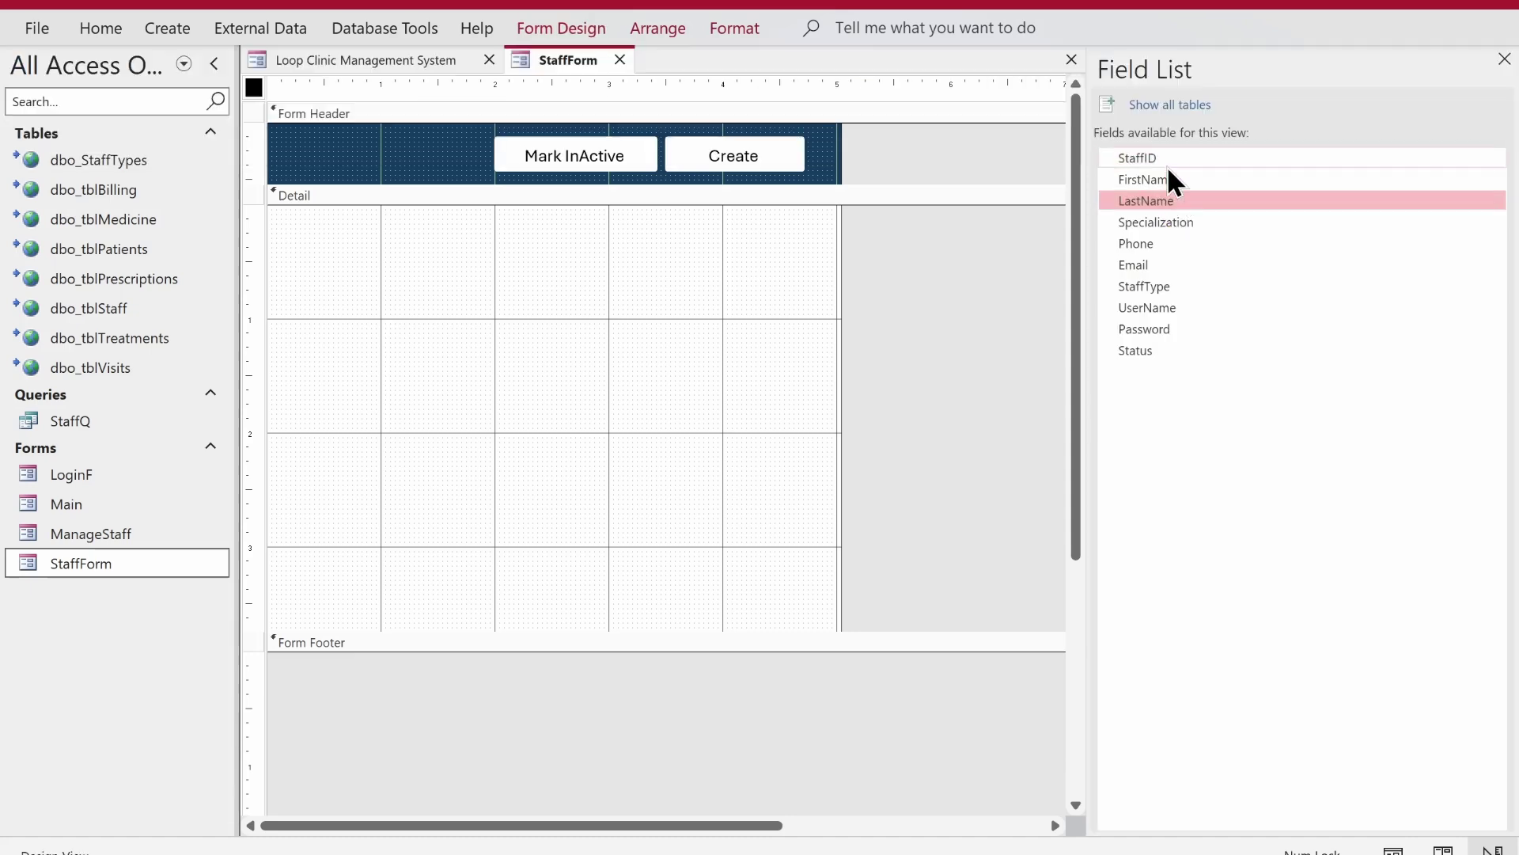
left_click(1169, 159)
key("shift+End")
left_click_drag(1163, 161, 494, 253)
- Arrange the new labels and text boxes in a stacked layout with narrow padding
left_click_drag(257, 238, 259, 563)
right_click(553, 383)
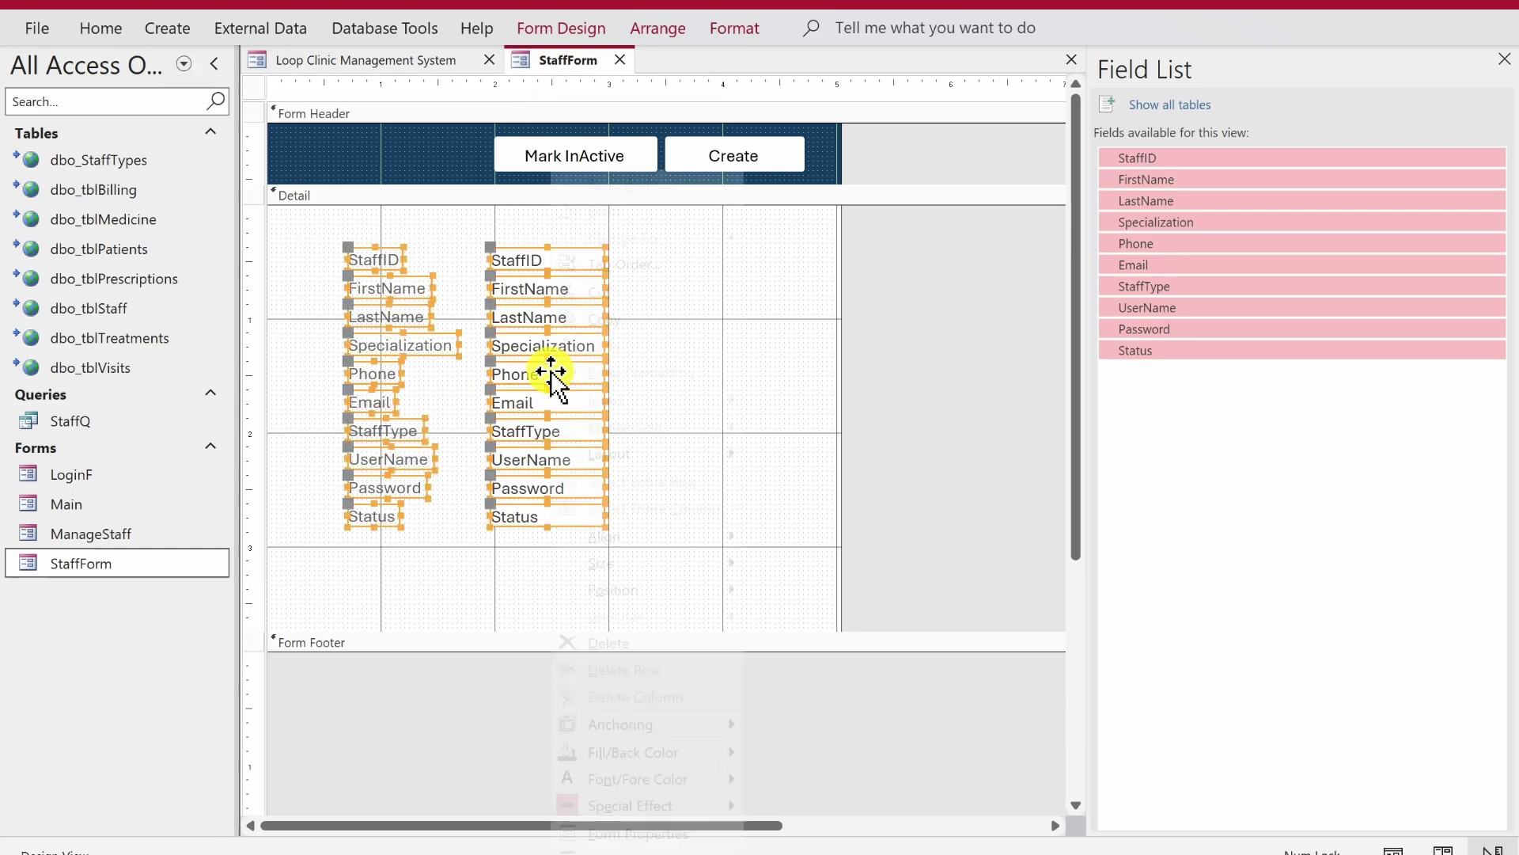
left_click(687, 455)
left_click(764, 480)
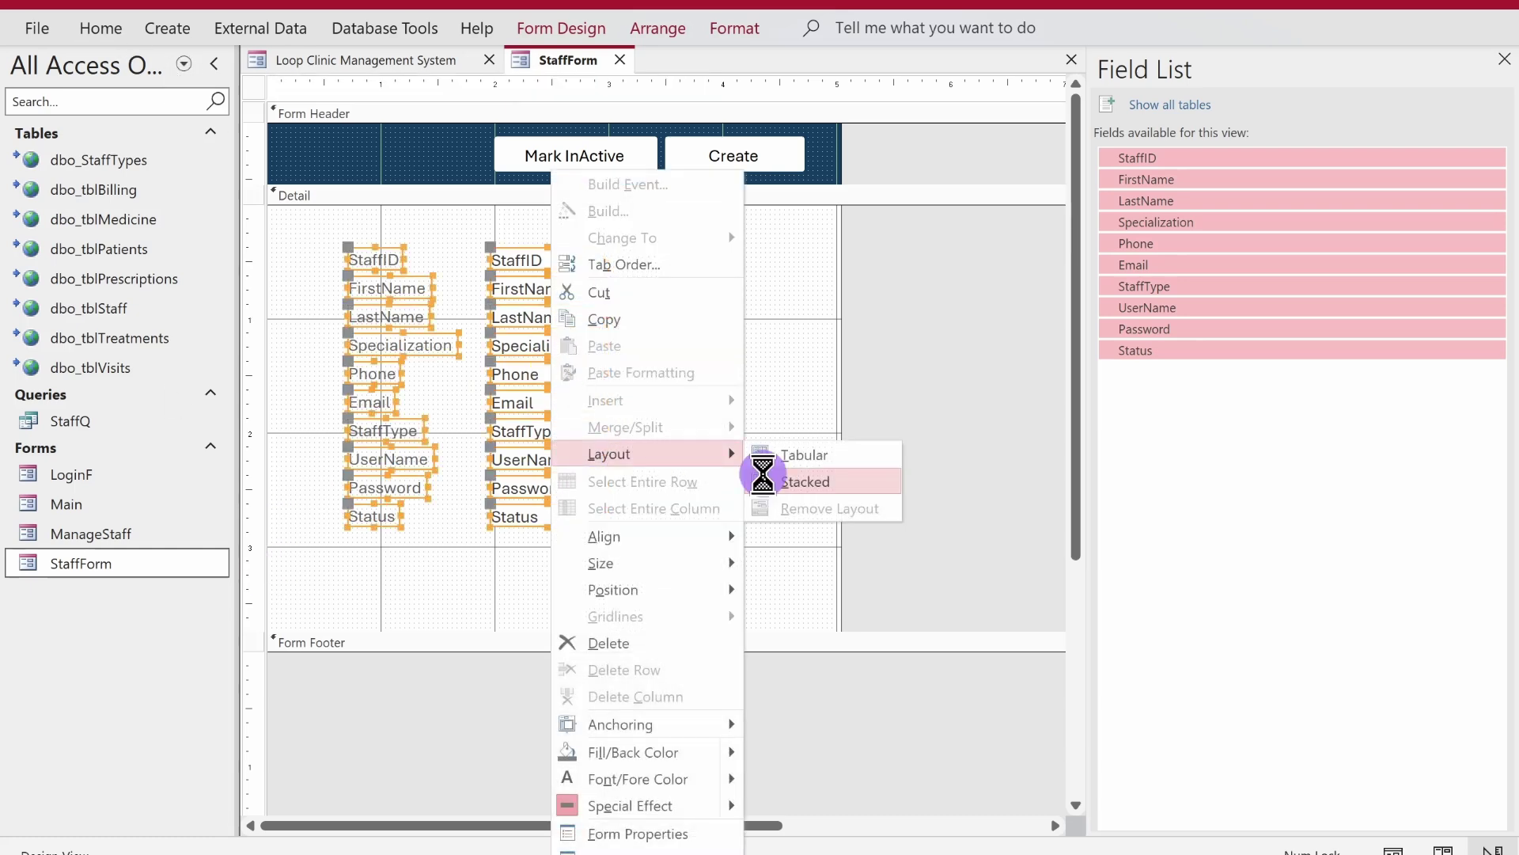
left_click(657, 28)
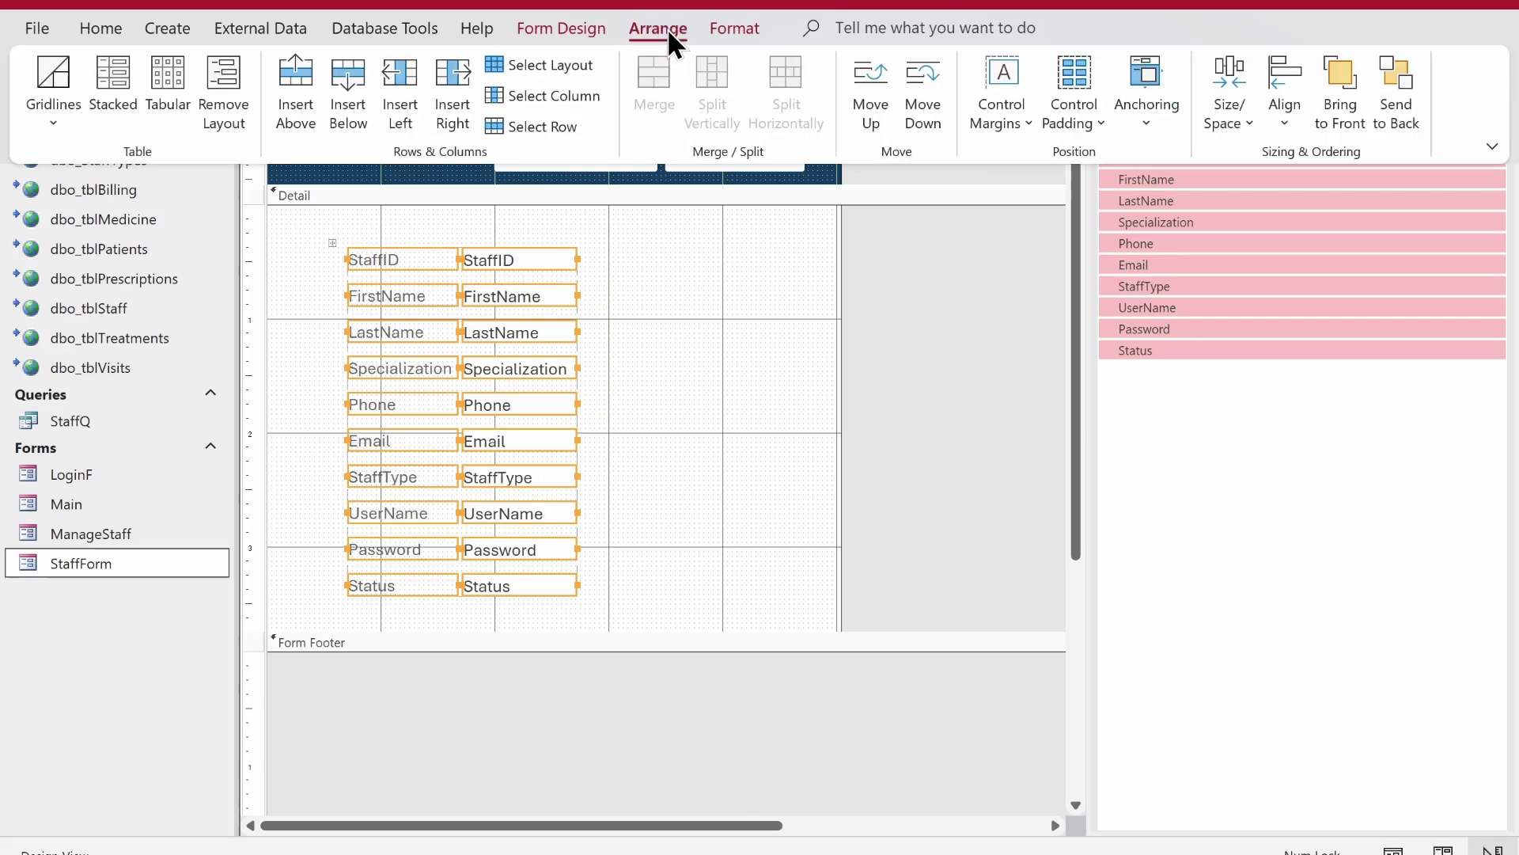
left_click(1075, 111)
left_click(1101, 226)
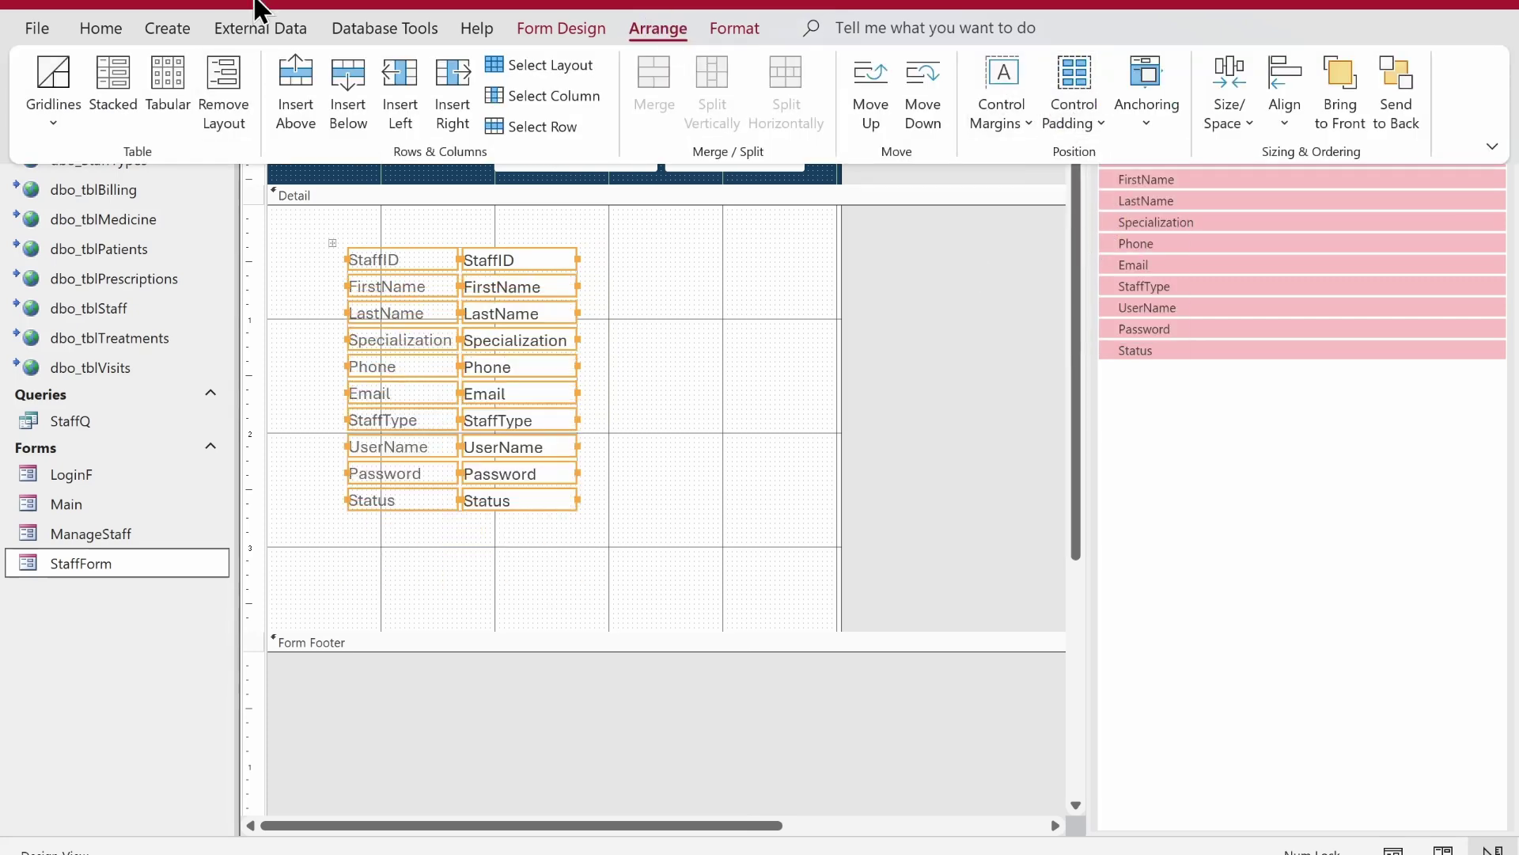
left_click(101, 29)
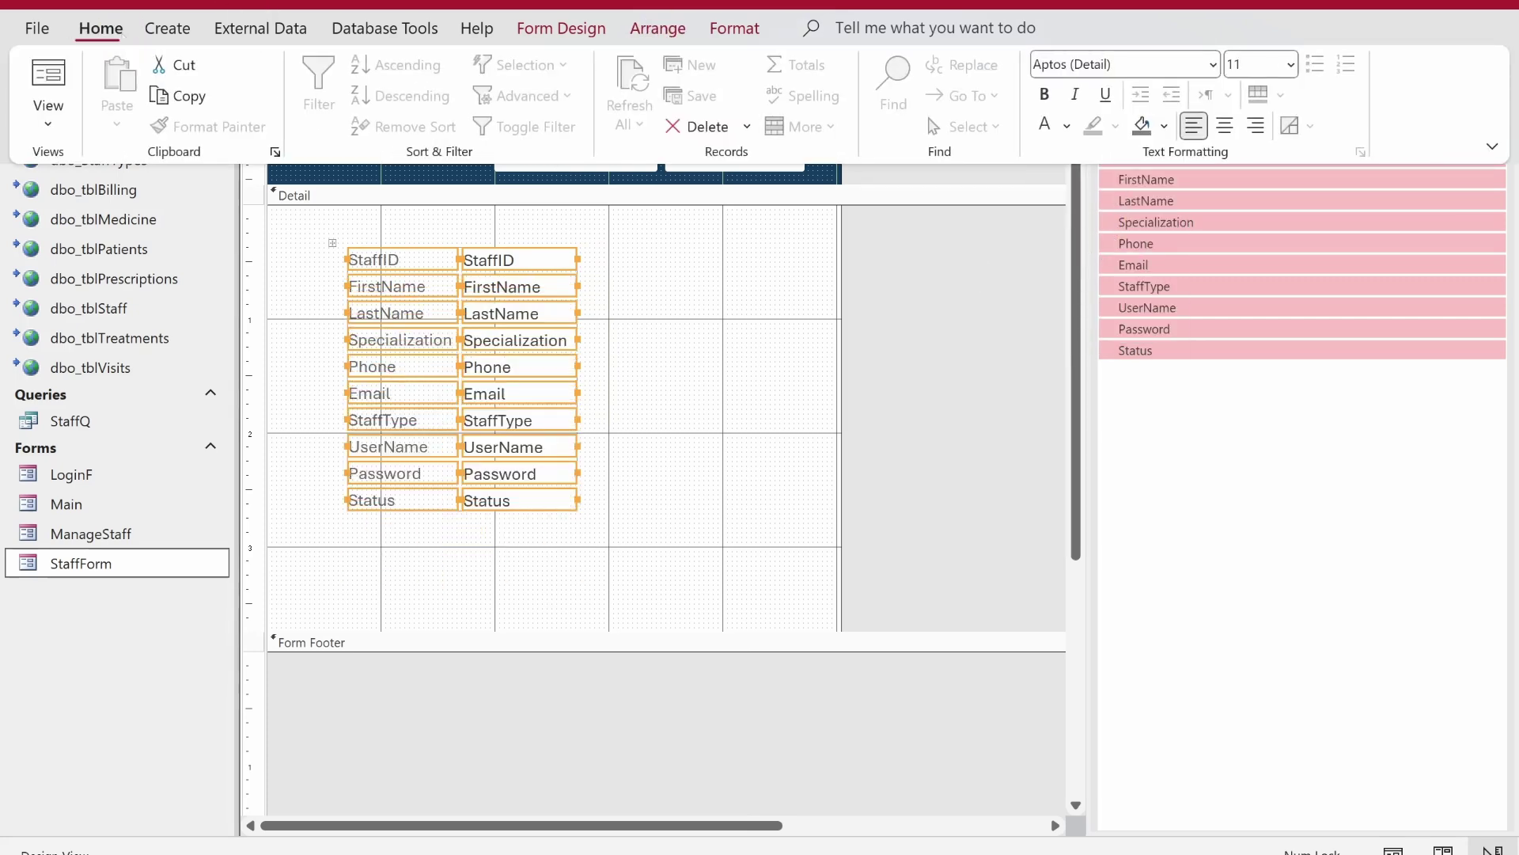
left_click(1067, 126)
- Make the selected labels' text black and show the form's properties
left_click(1062, 225)
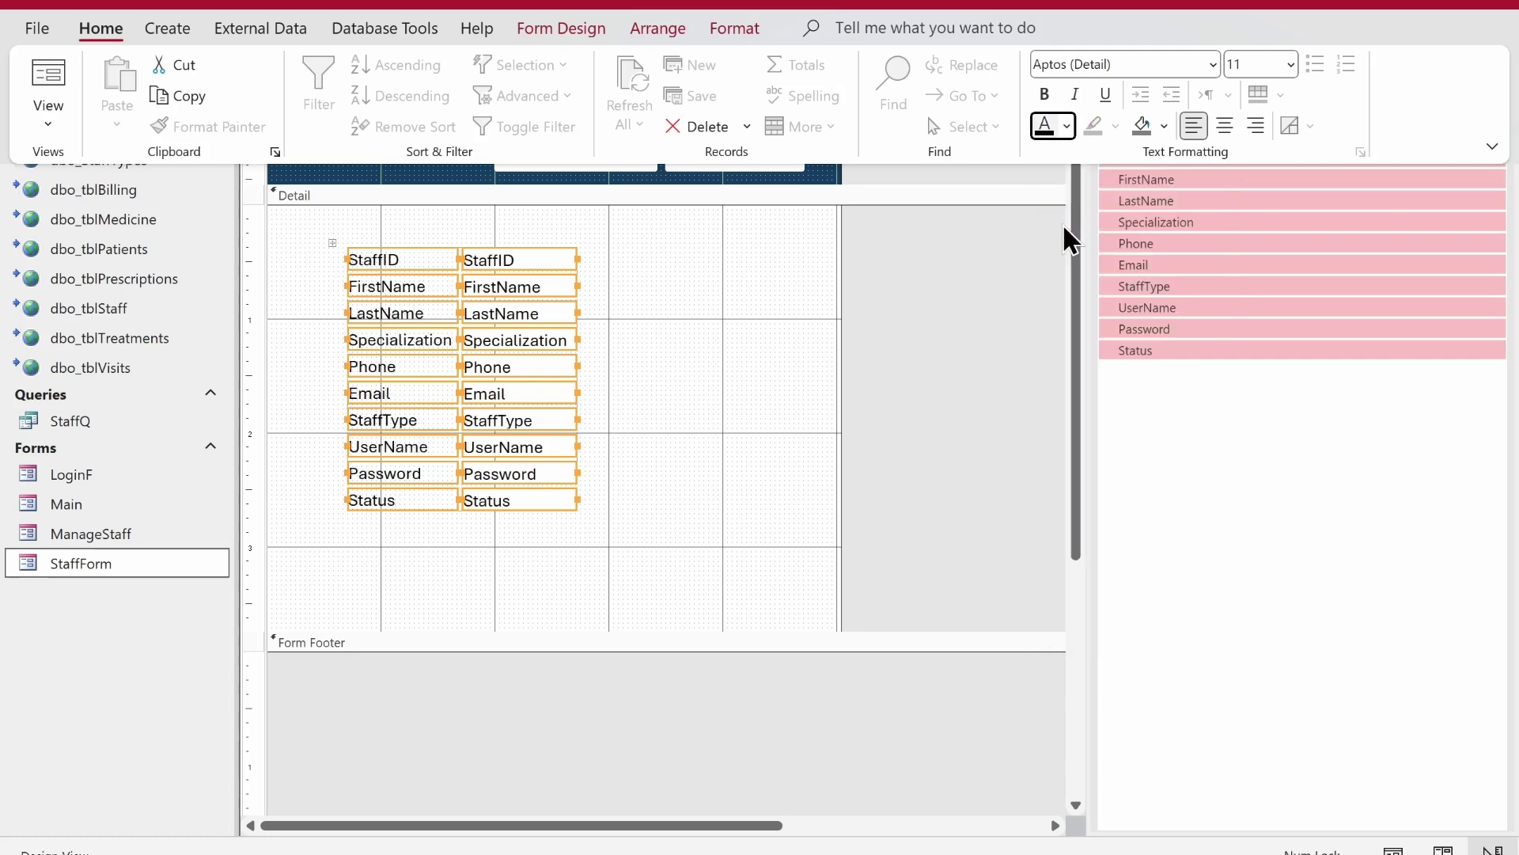
right_click(441, 421)
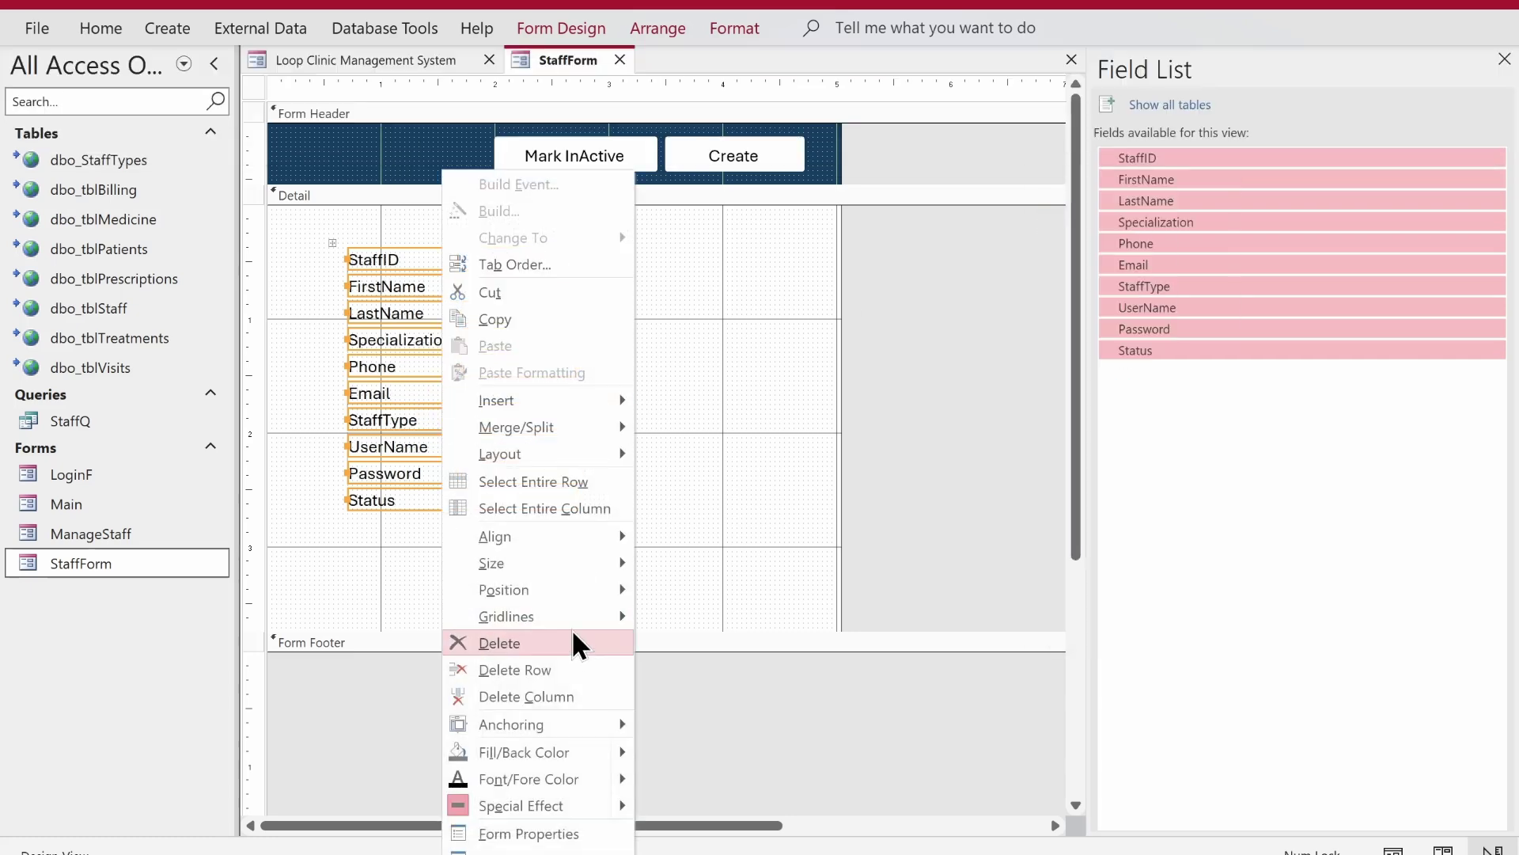
left_click(569, 843)
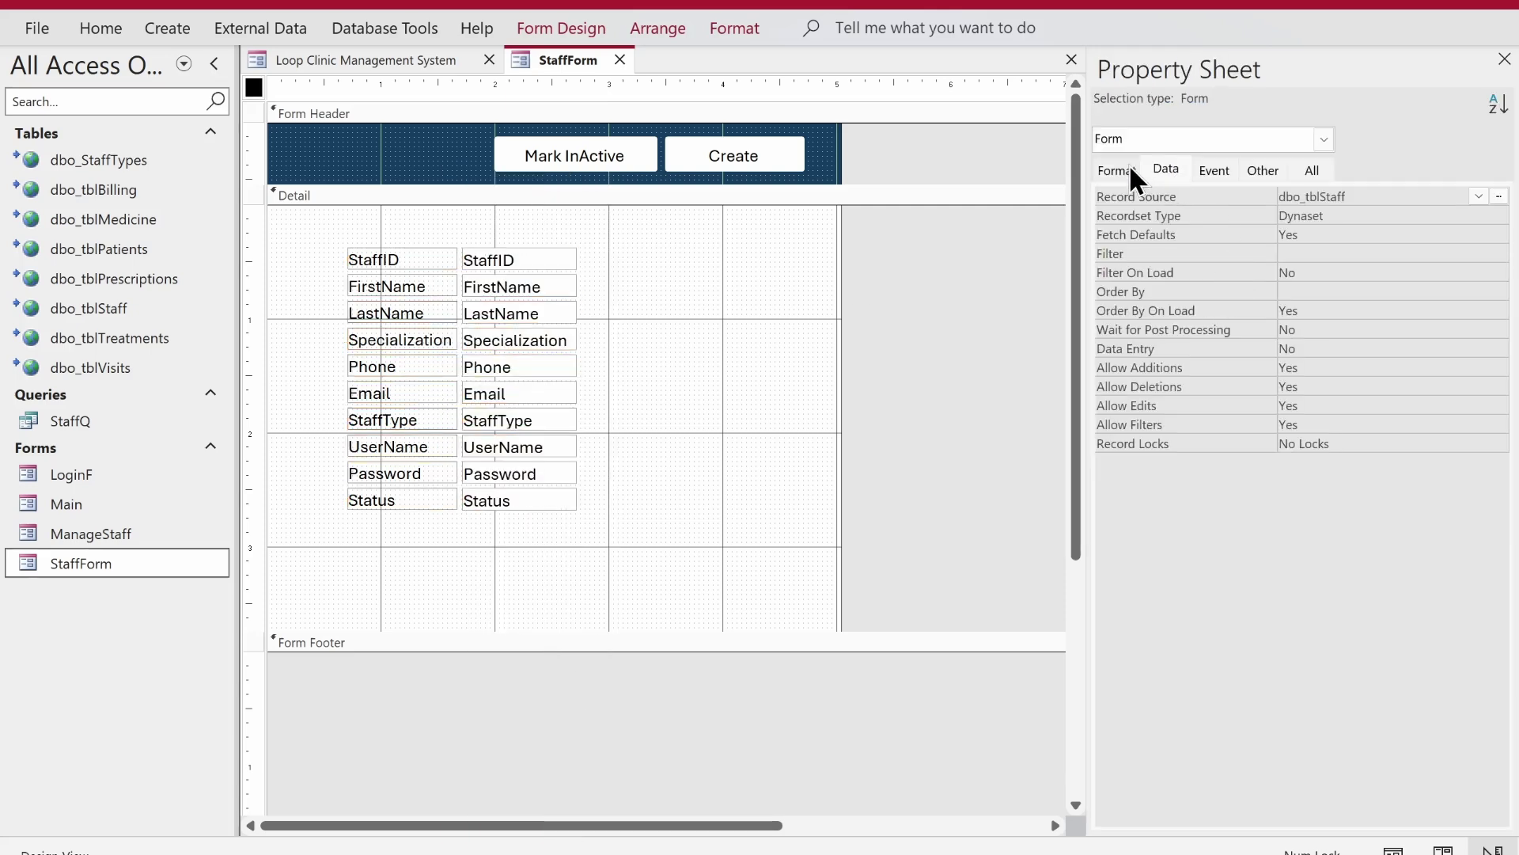
- Move all the labels and text boxes toward the top-left of the Detail section
left_click_drag(765, 273, 367, 526)
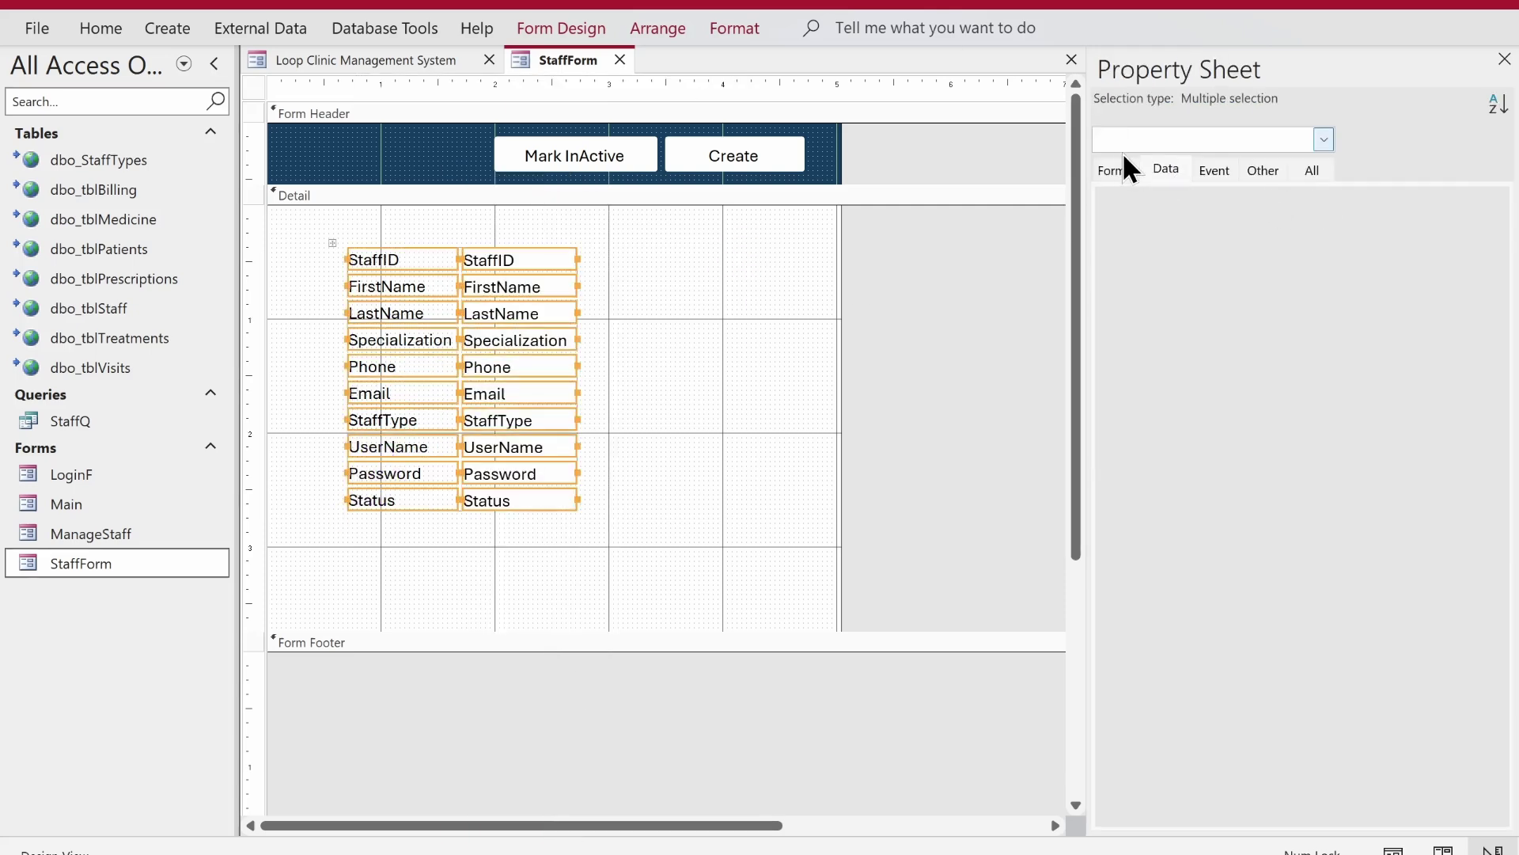
left_click(1116, 174)
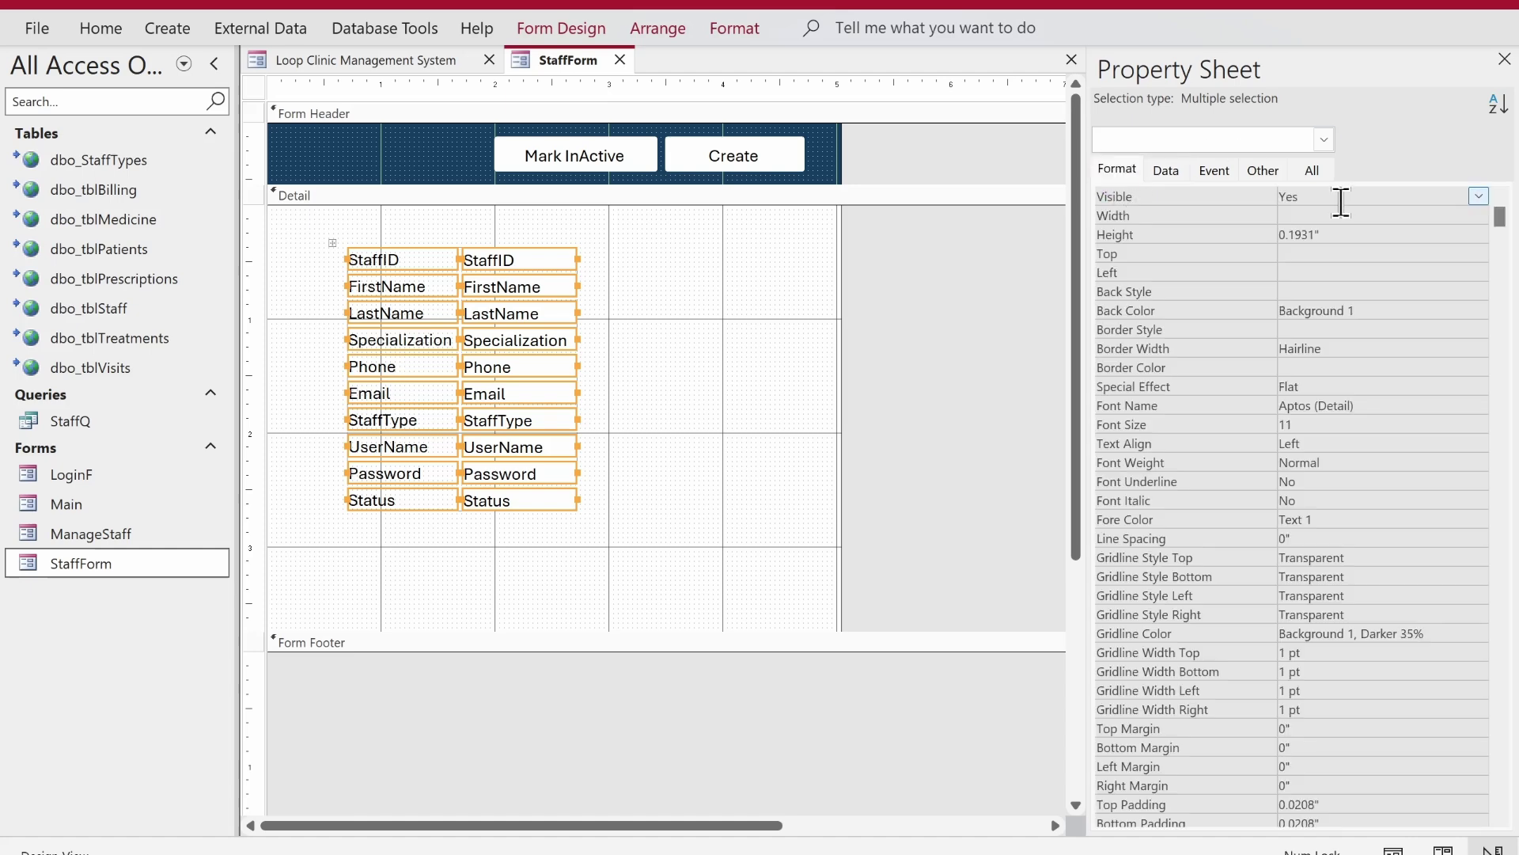
left_click(768, 483)
left_click_drag(610, 251, 384, 532)
left_click_drag(408, 481, 372, 465)
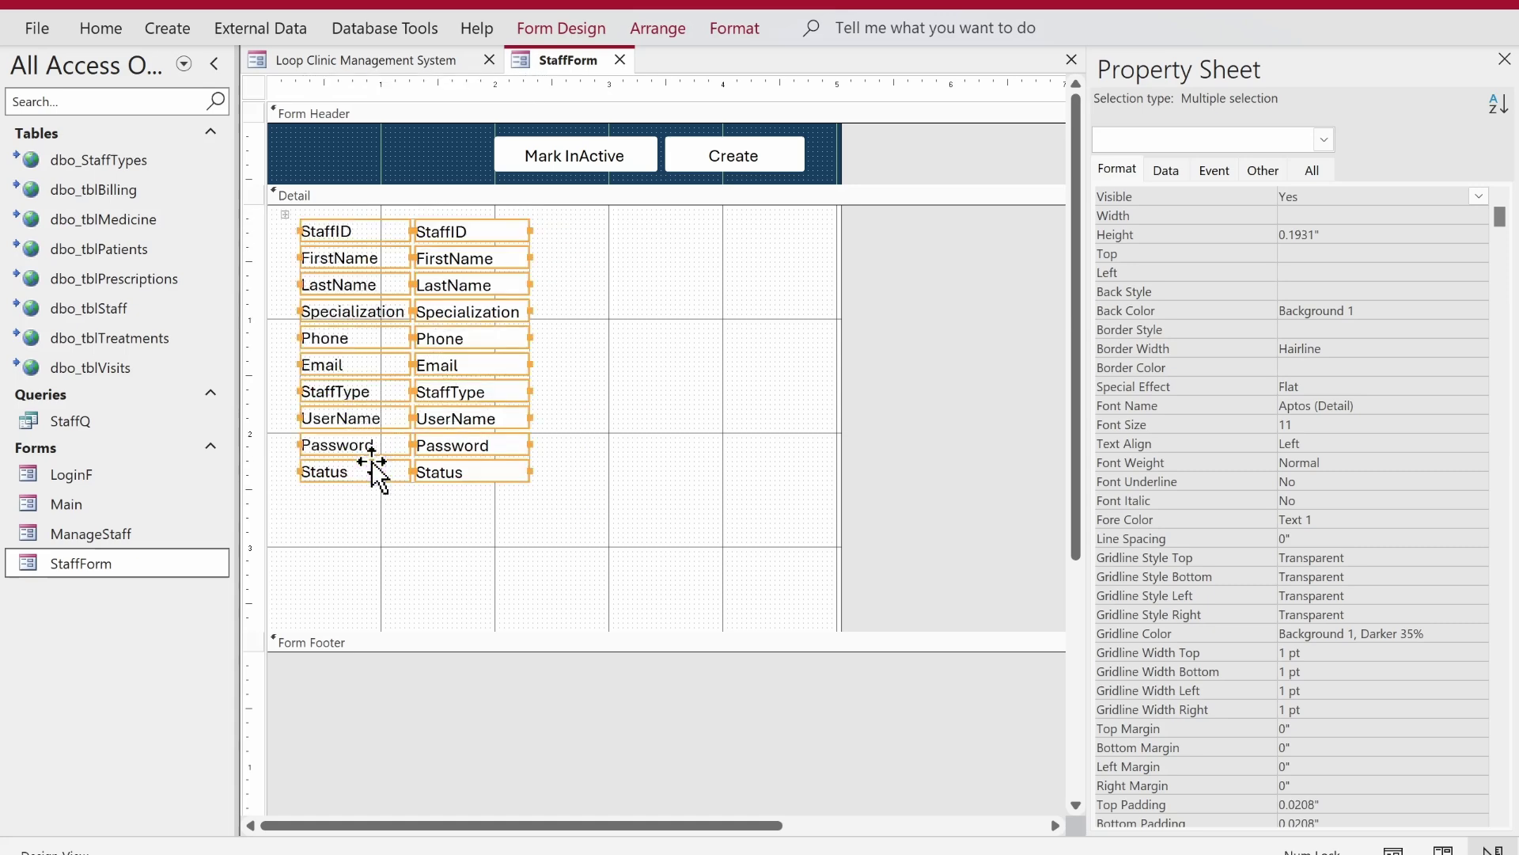
left_click_drag(316, 553, 281, 230)
- Widen the label column to the left and the text-box column to the right
left_click_drag(578, 209, 503, 498)
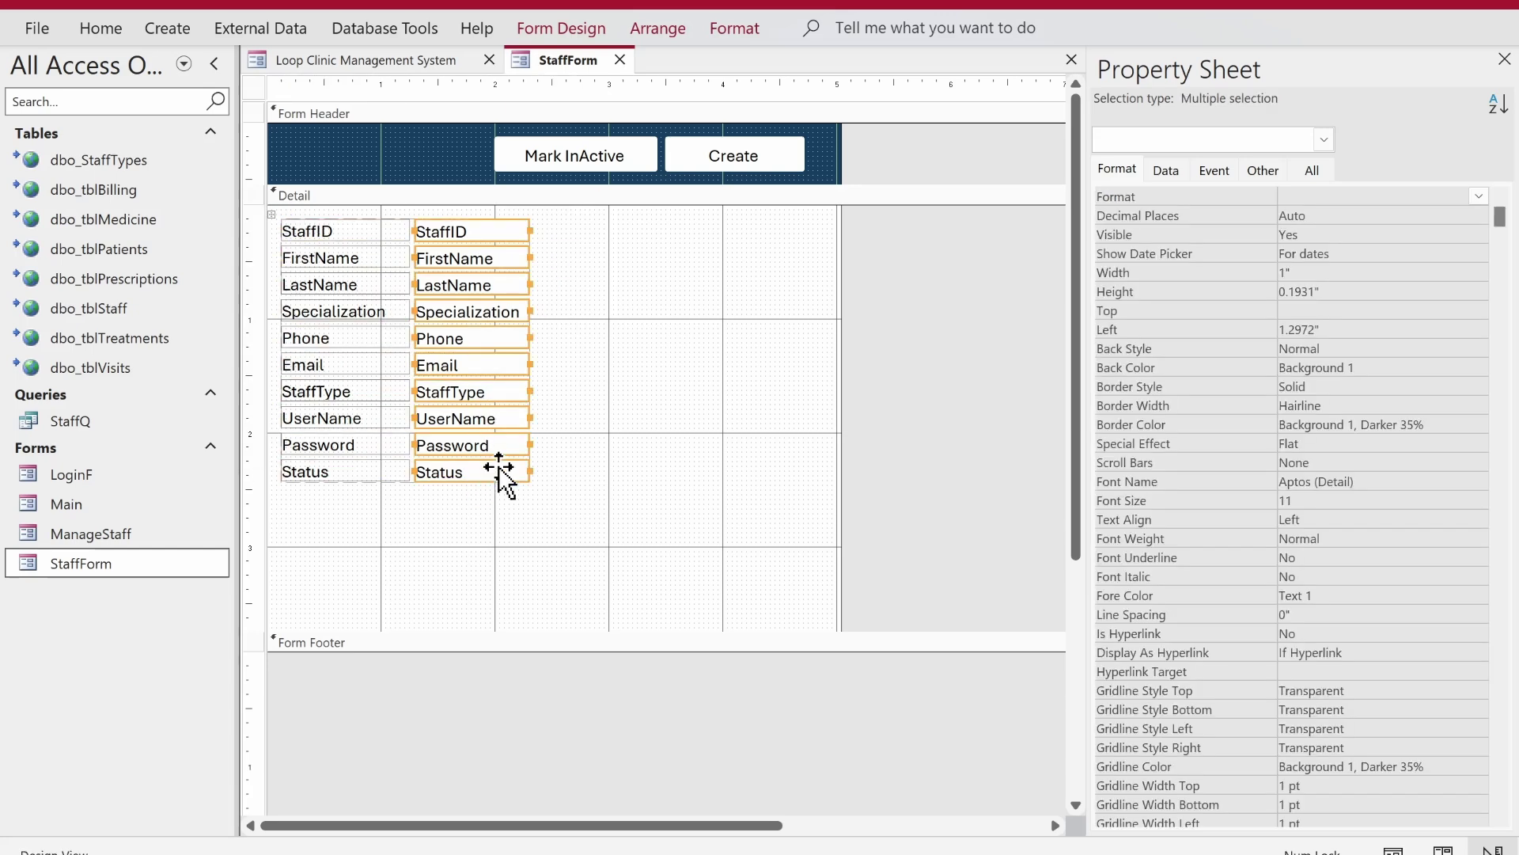
left_click_drag(531, 418, 736, 427)
left_click(555, 594)
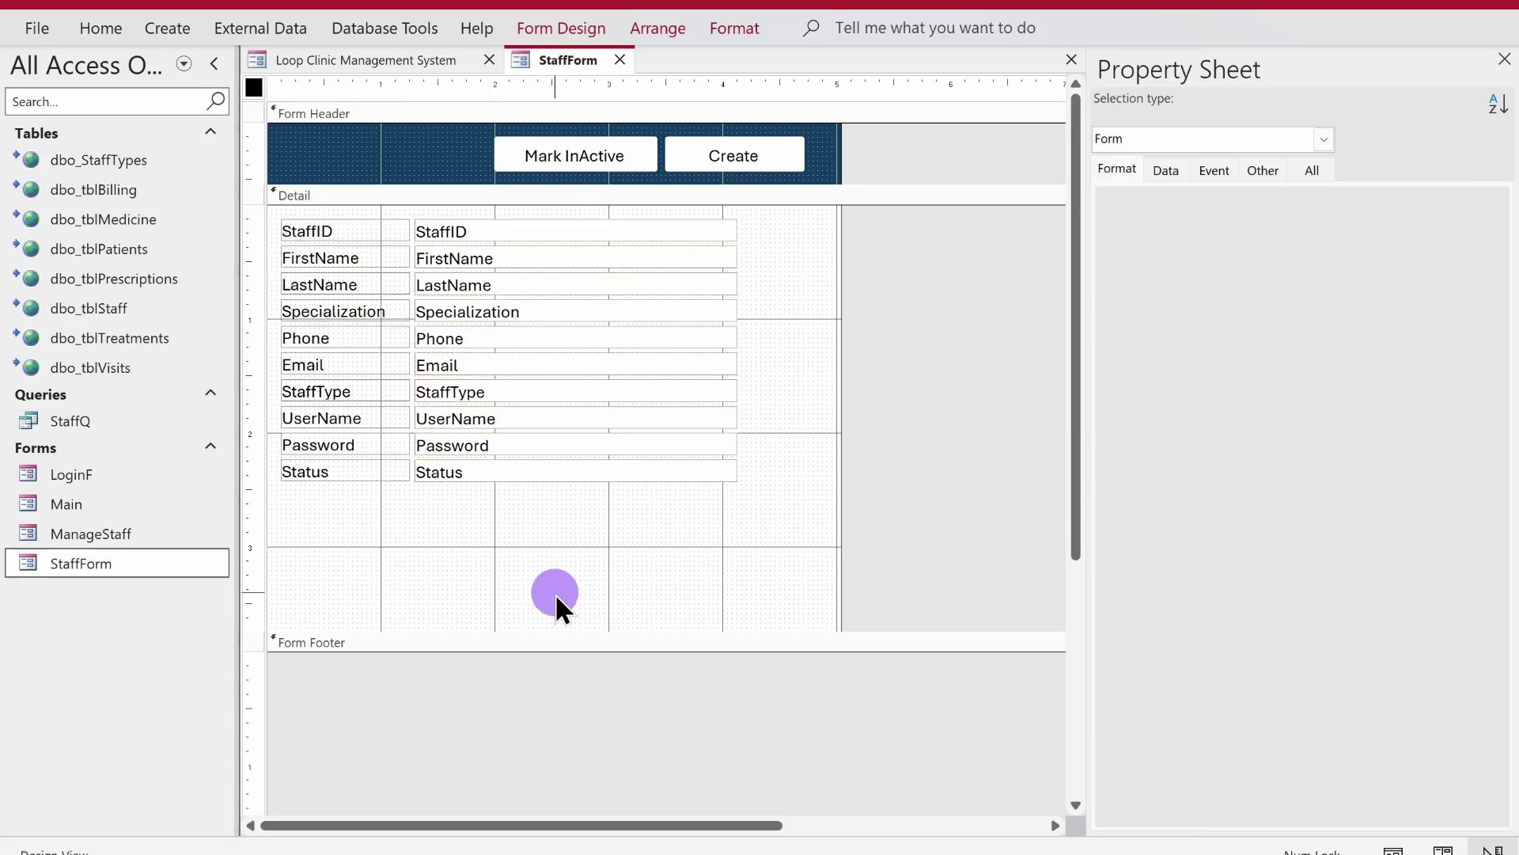
left_click(728, 420)
- Convert the StaffType text box into a combo box
right_click(712, 396)
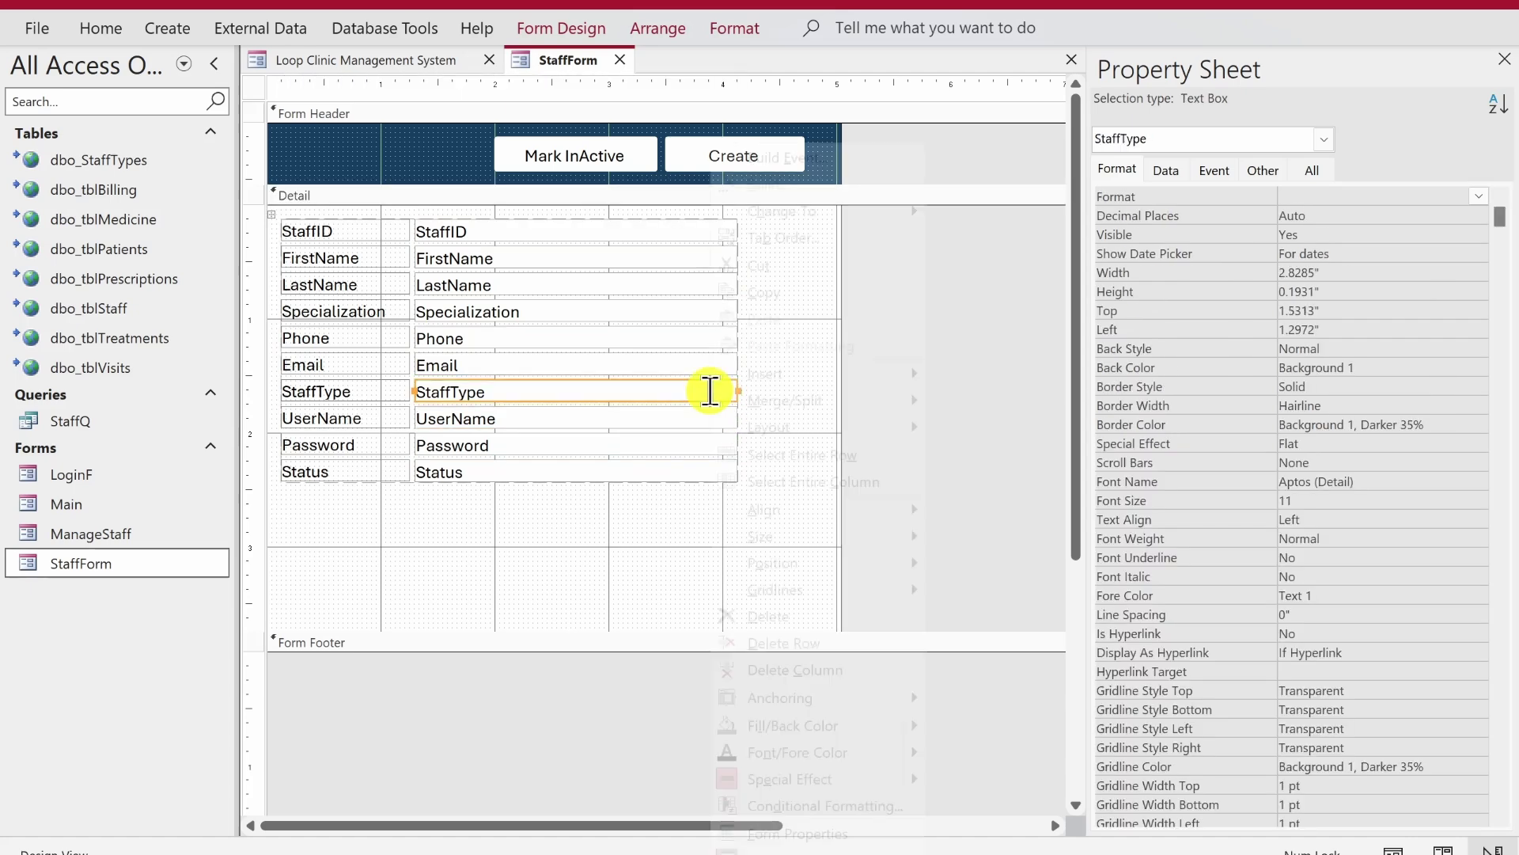
mouse_move(863, 212)
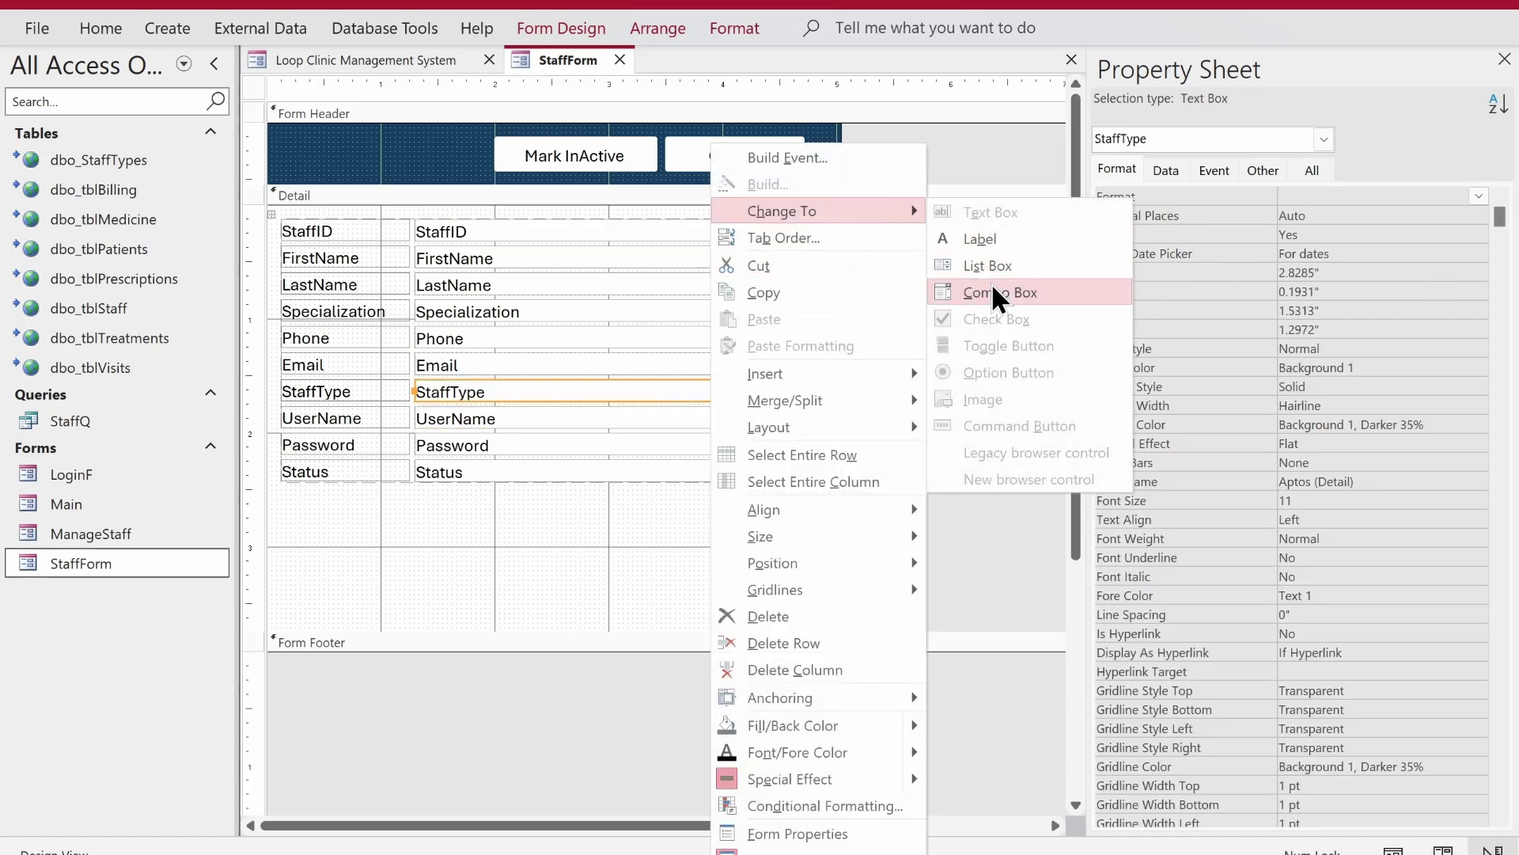
left_click(993, 292)
- Build the combo box Row Source from dbo_StaffTypes with StaffTypeID and StaffType
left_click(1166, 170)
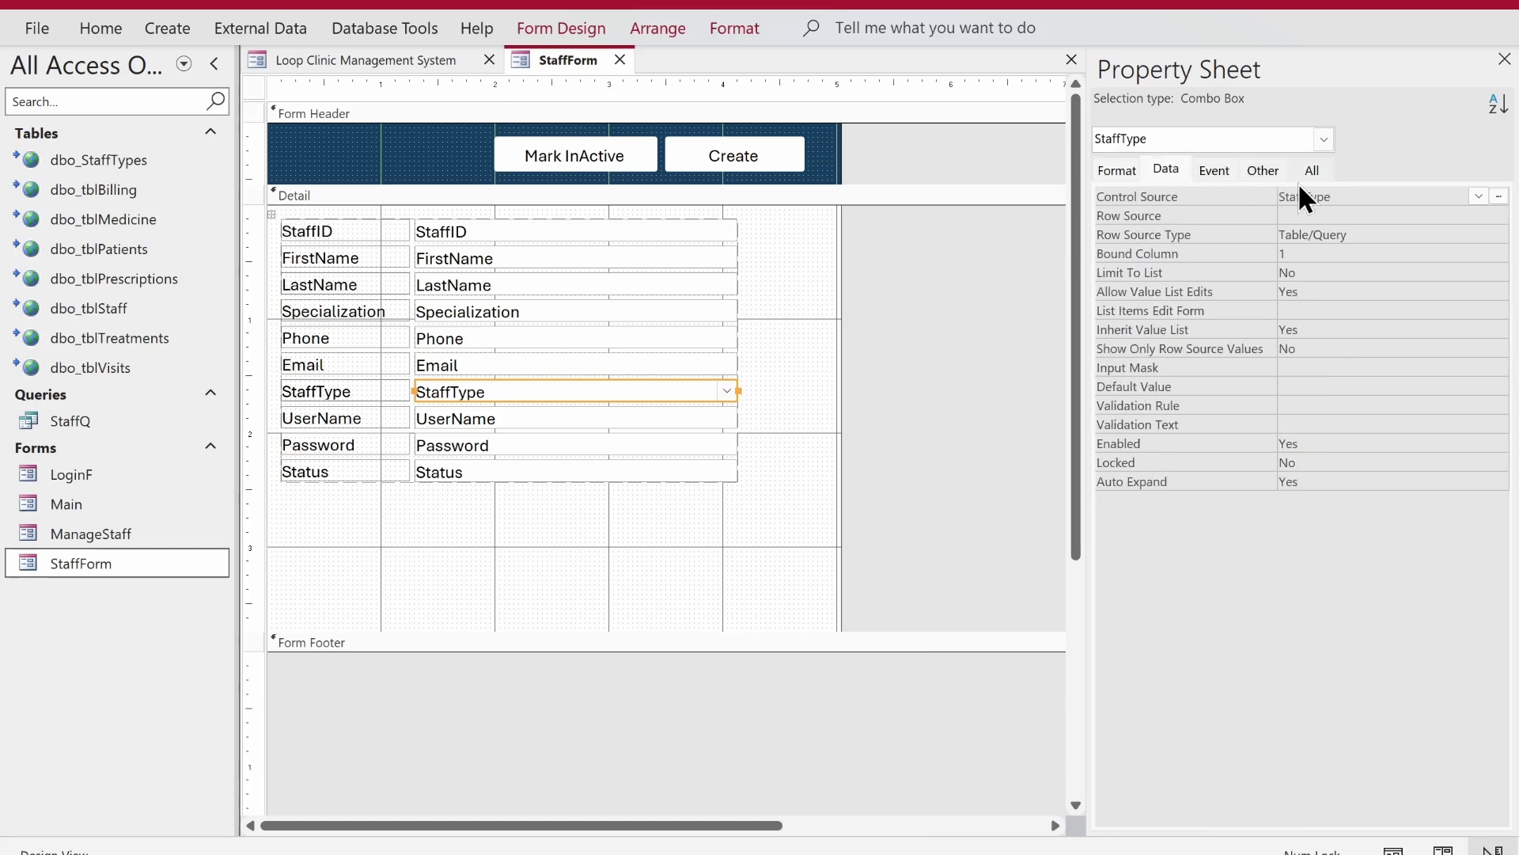
left_click(1306, 216)
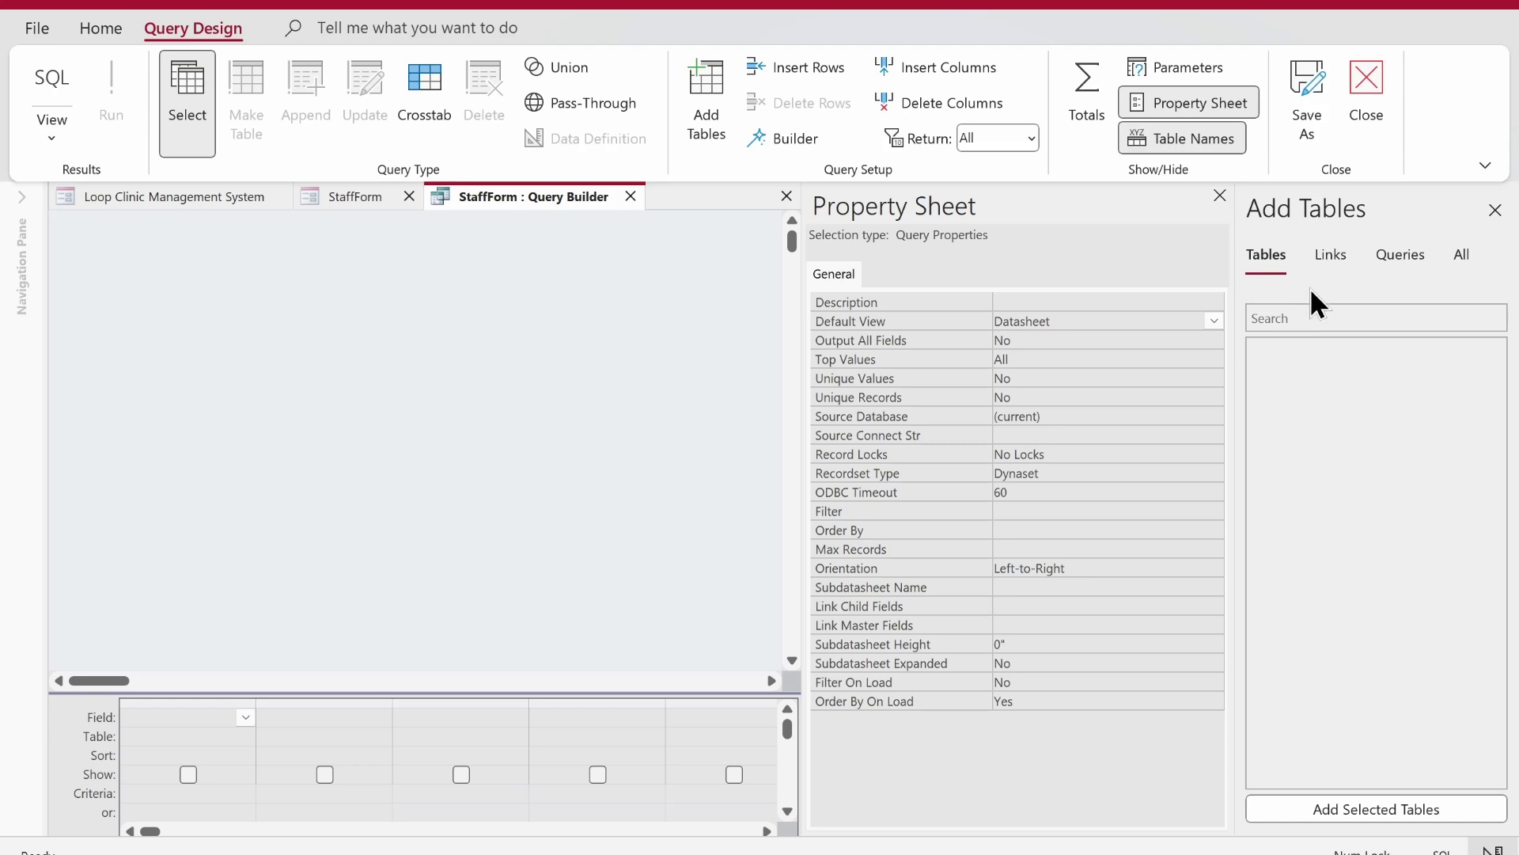
left_click(1333, 255)
double_click(1303, 349)
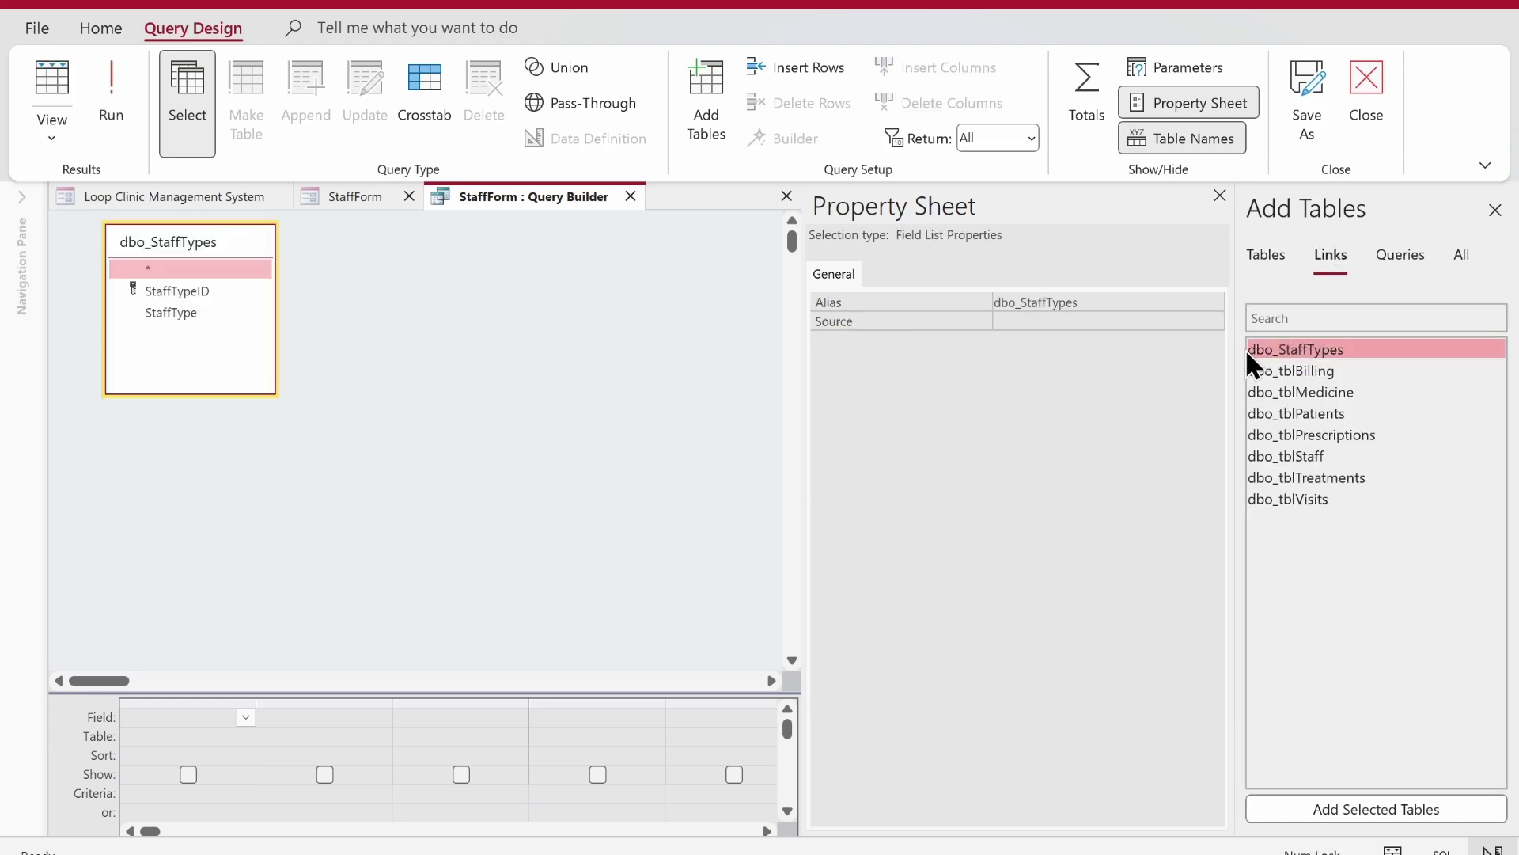
double_click(184, 290)
double_click(172, 312)
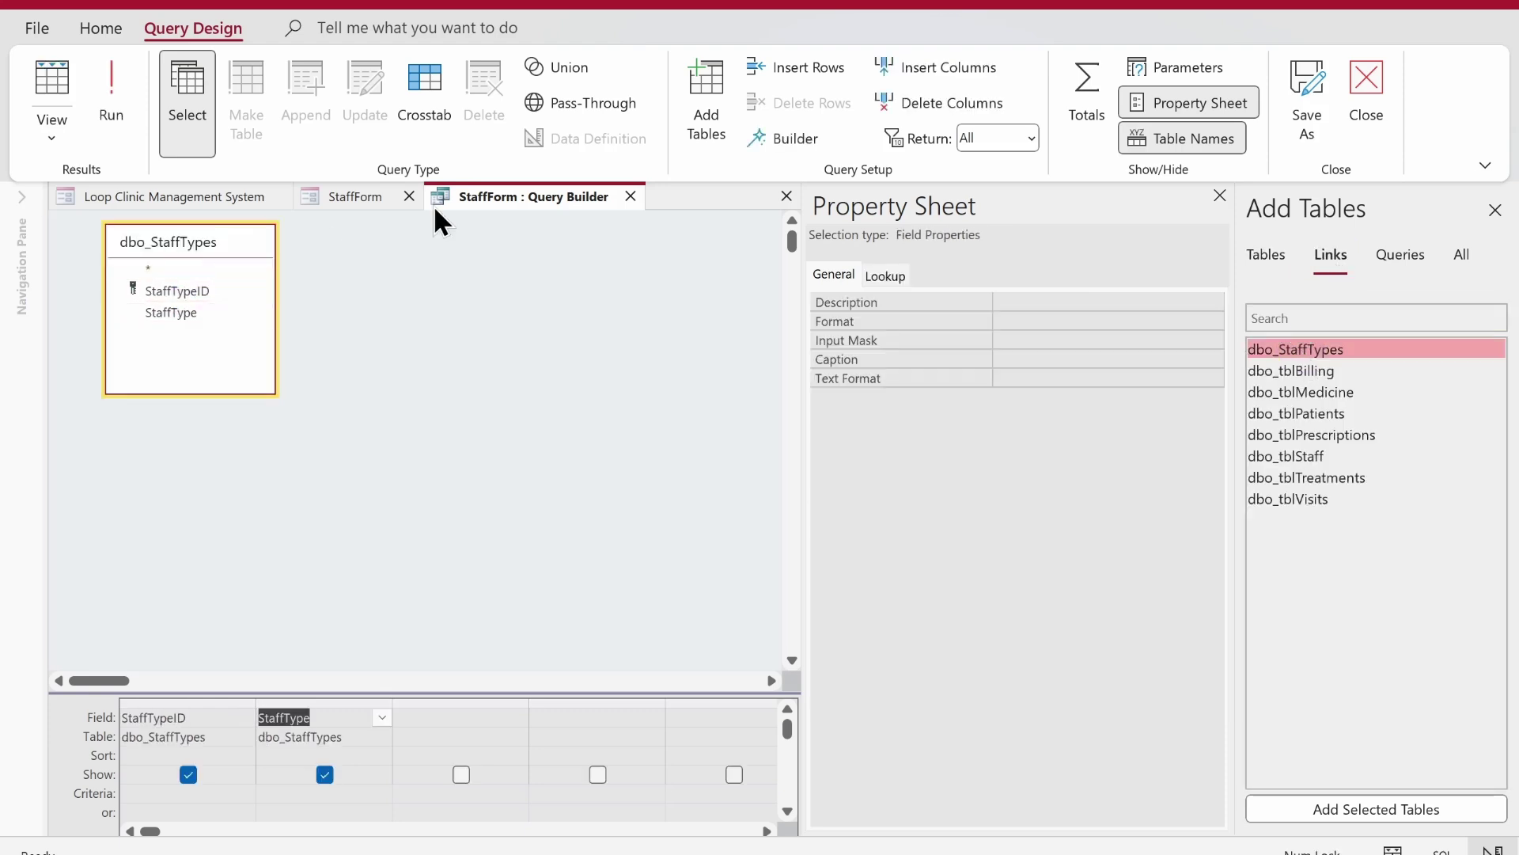
left_click(631, 196)
key("Return")
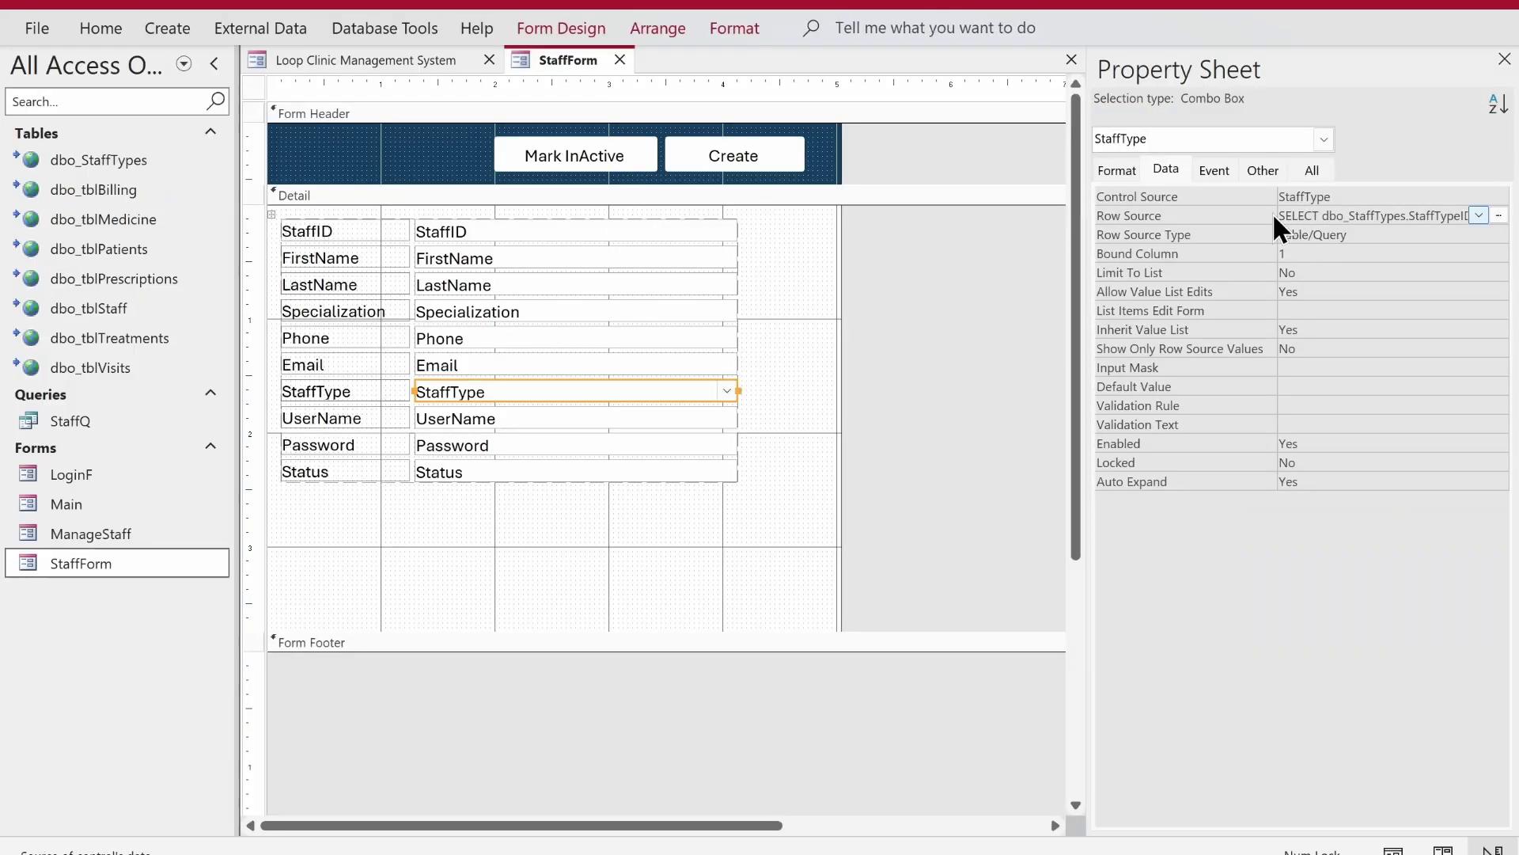
- Set Column Count to 2 and Column Widths to 0;1
left_click(1117, 169)
left_click(1226, 254)
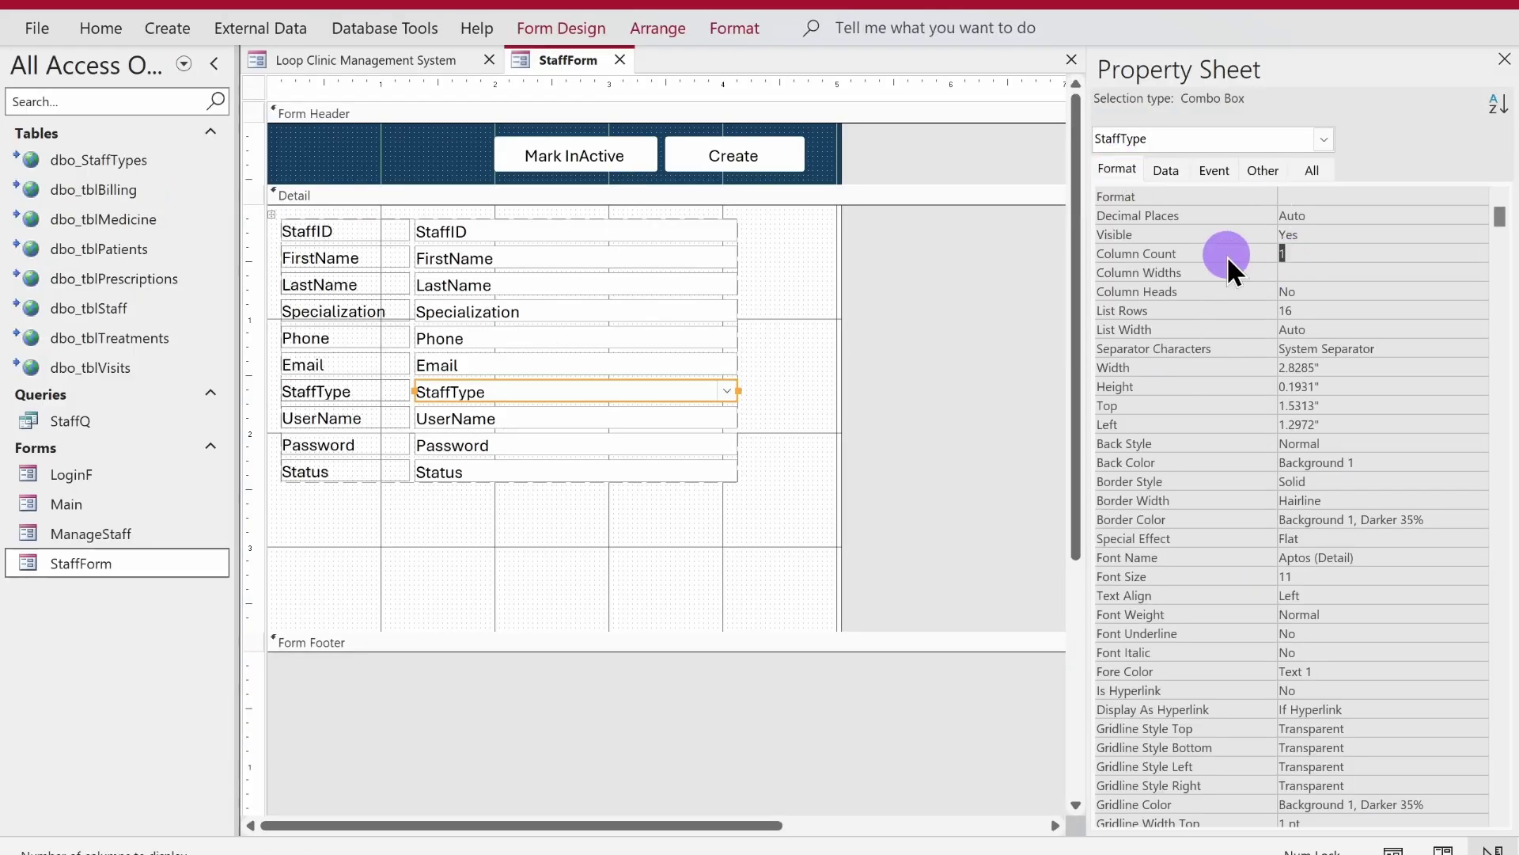
type("2")
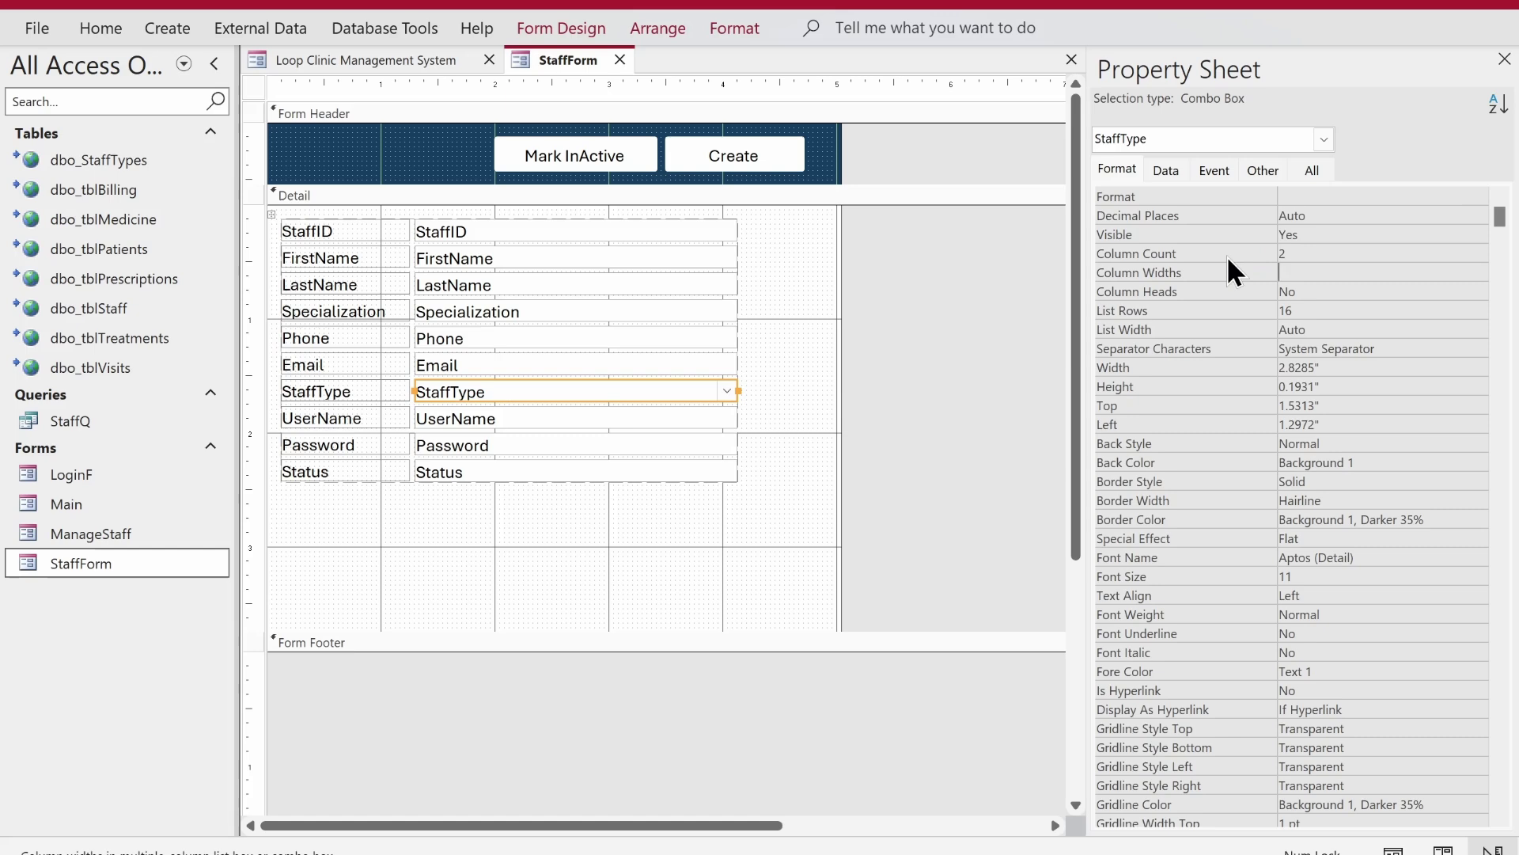
type("0;1")
key("Return")
- Give all StaffForm controls a 0.3" height and a 0.05" top margin
left_click_drag(781, 231, 322, 515)
left_click_drag(1324, 238, 1276, 234)
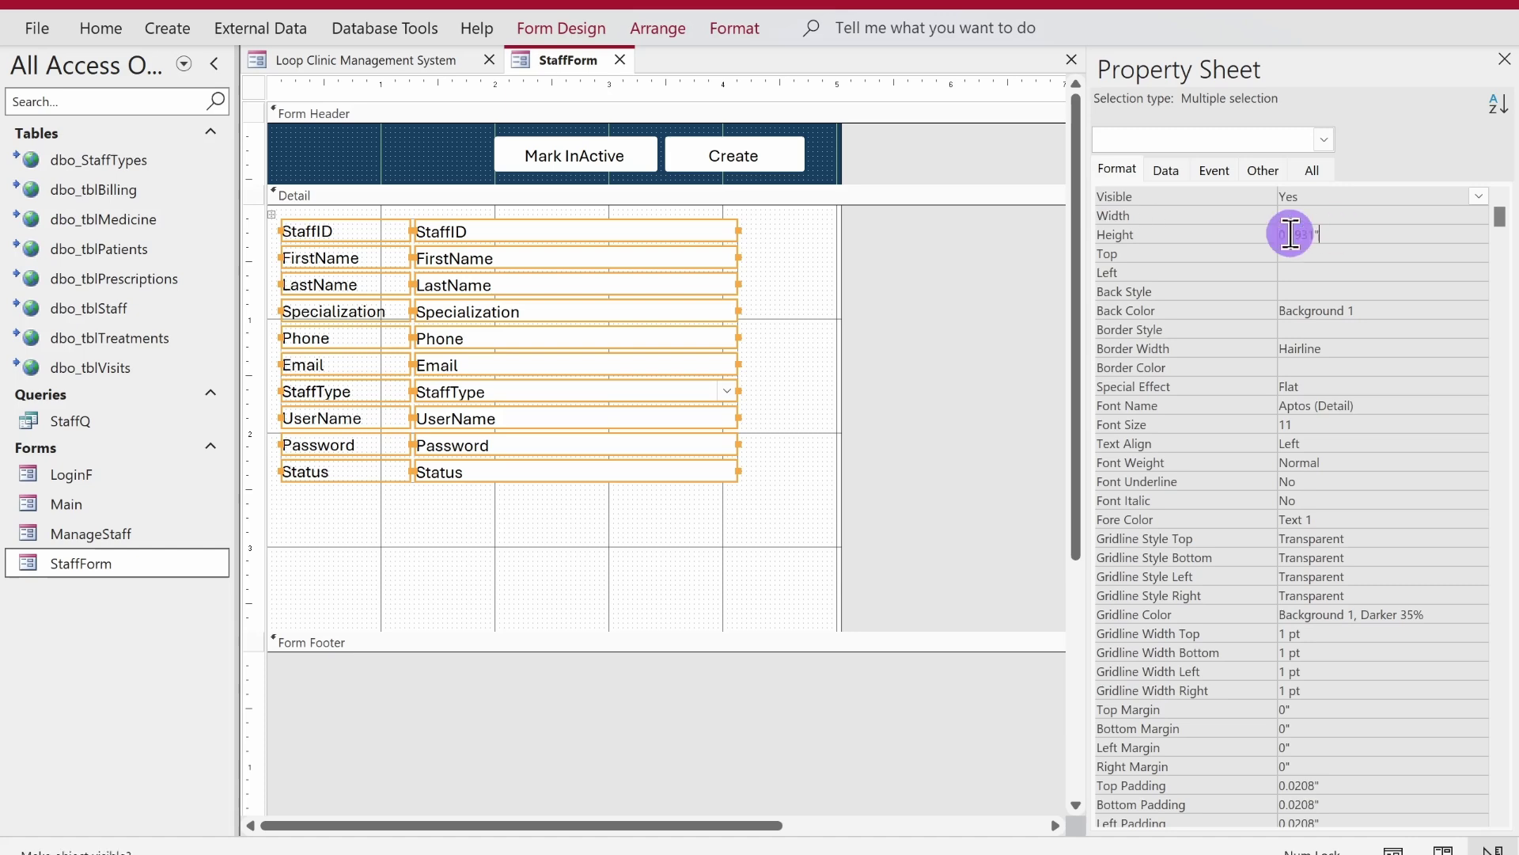
type("0.3")
key("Return")
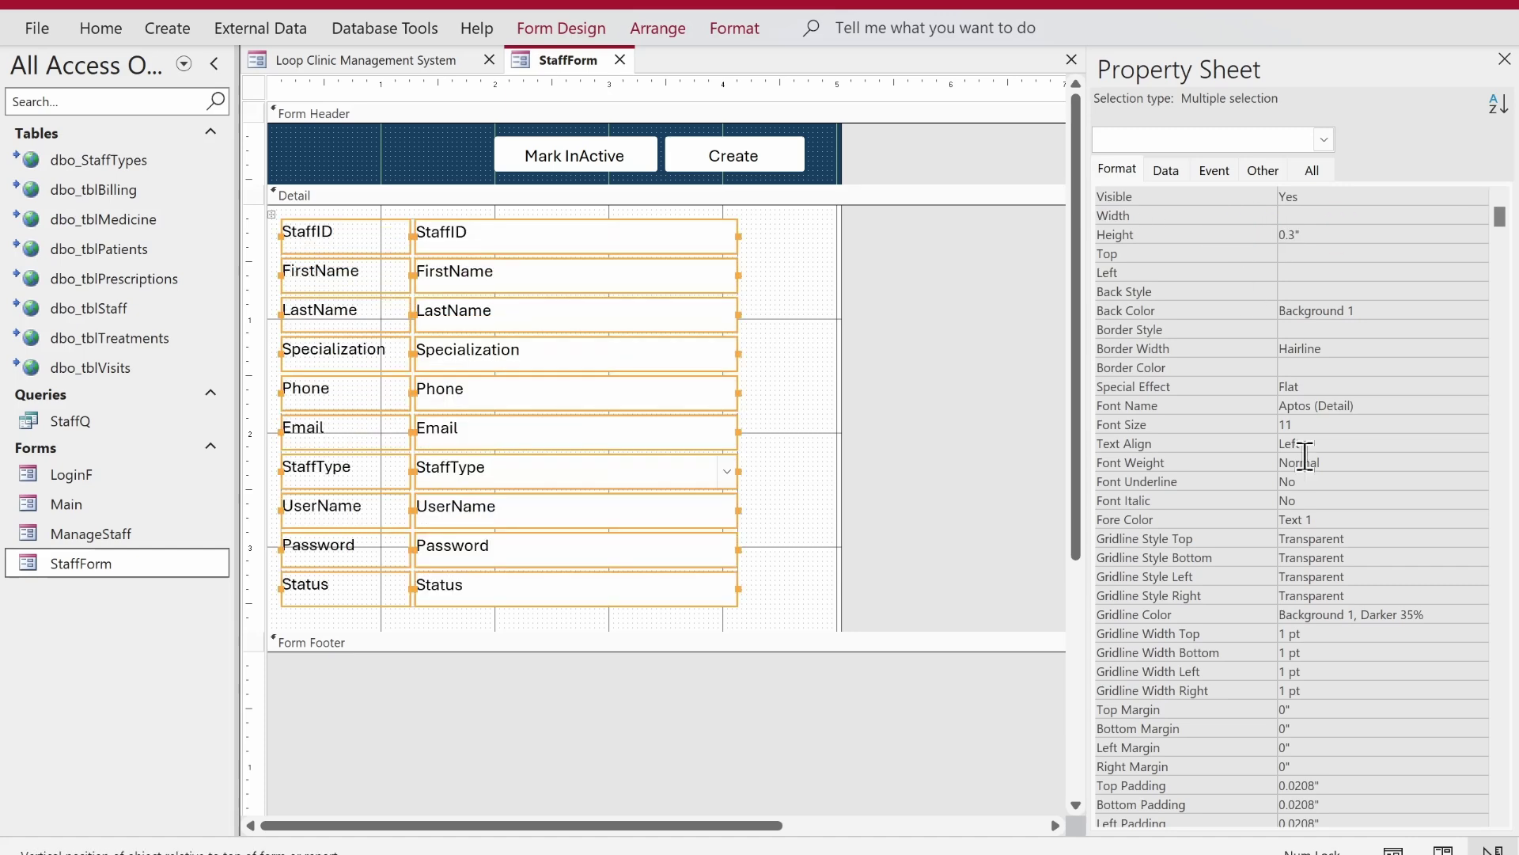
left_click(1237, 710)
type("0.05")
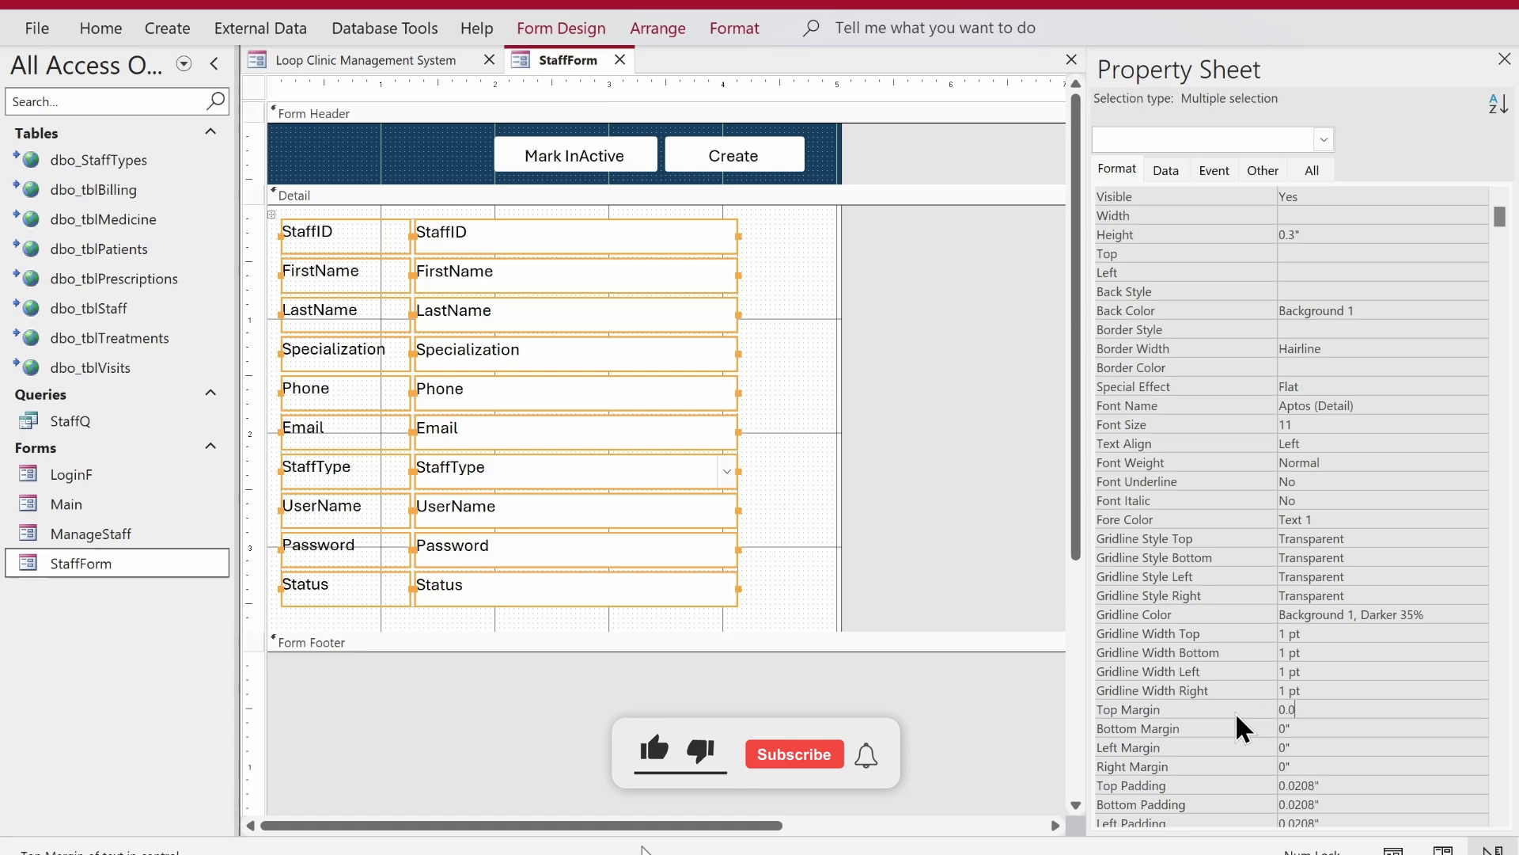
key("Return")
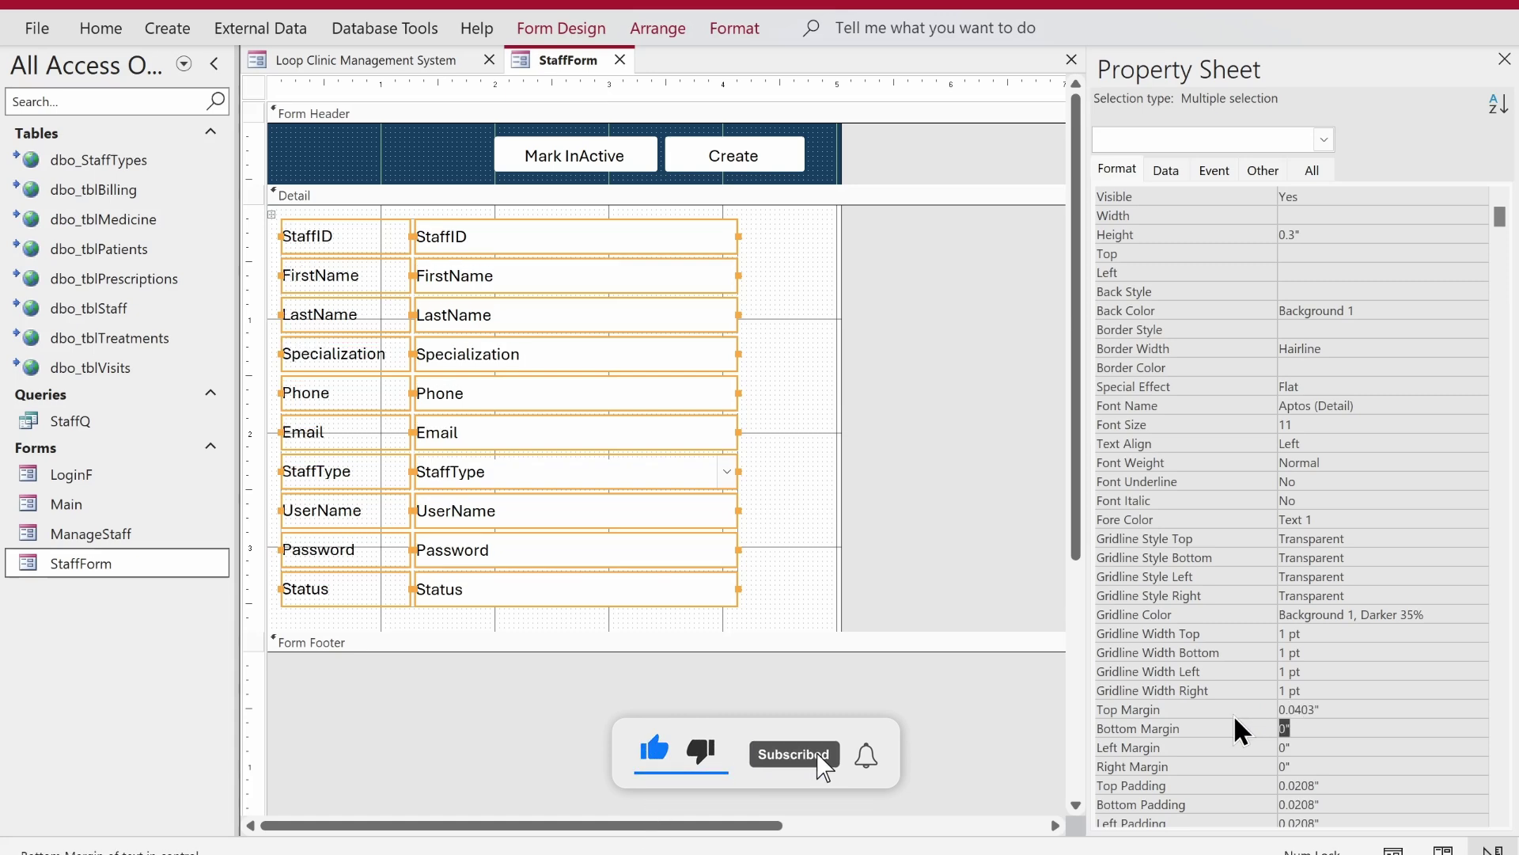
- Shift the fields right, move the header buttons left, and narrow the form's width
left_click_drag(701, 372, 719, 372)
left_click_drag(874, 150, 507, 157)
left_click_drag(789, 237, 777, 588)
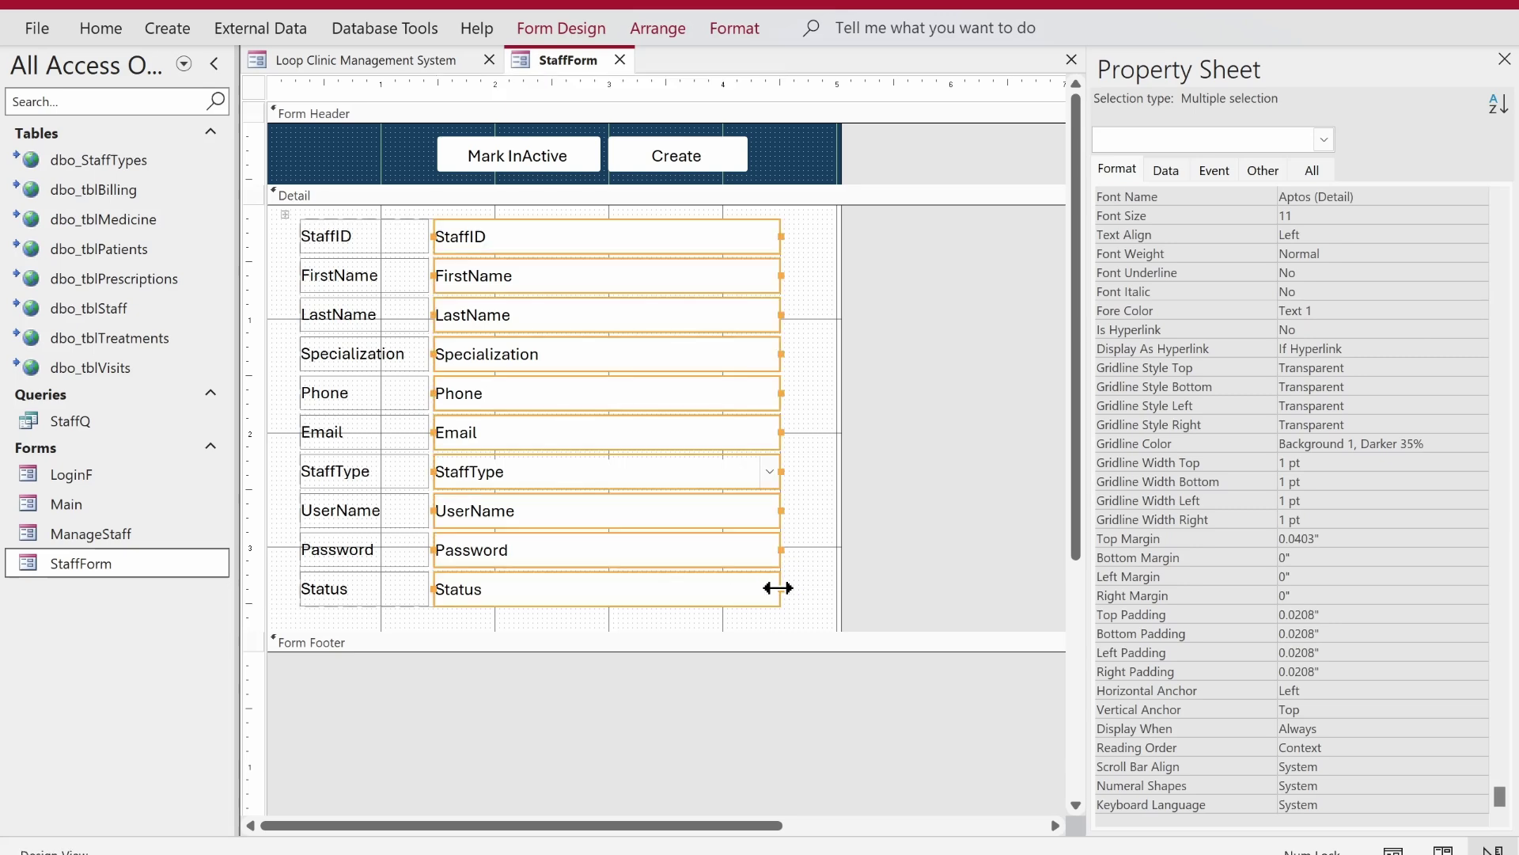
left_click_drag(841, 478, 808, 478)
left_click_drag(871, 163, 528, 169)
left_click(383, 199)
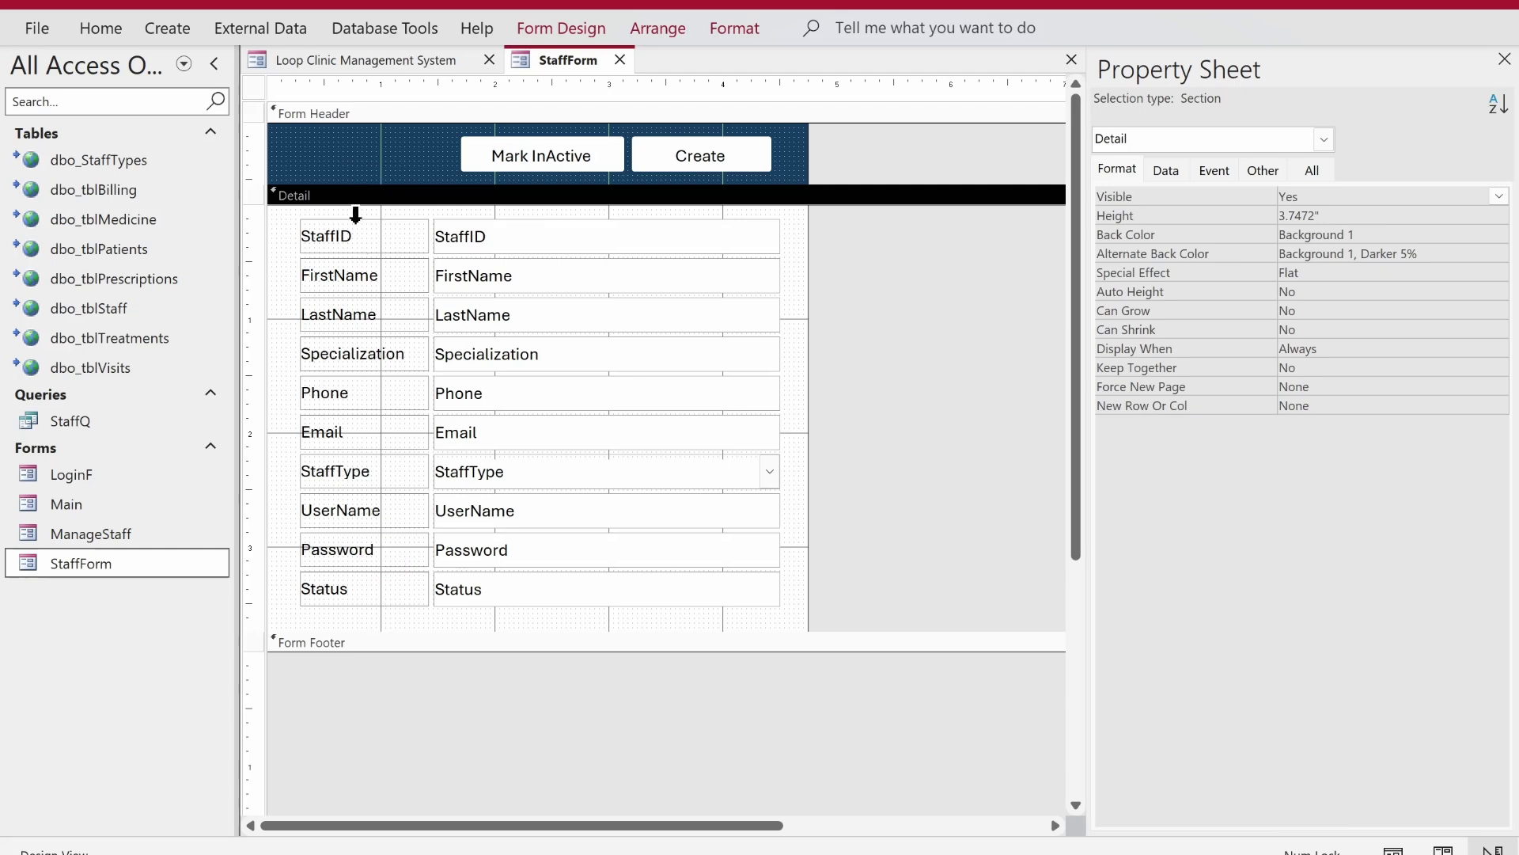
left_click(357, 212)
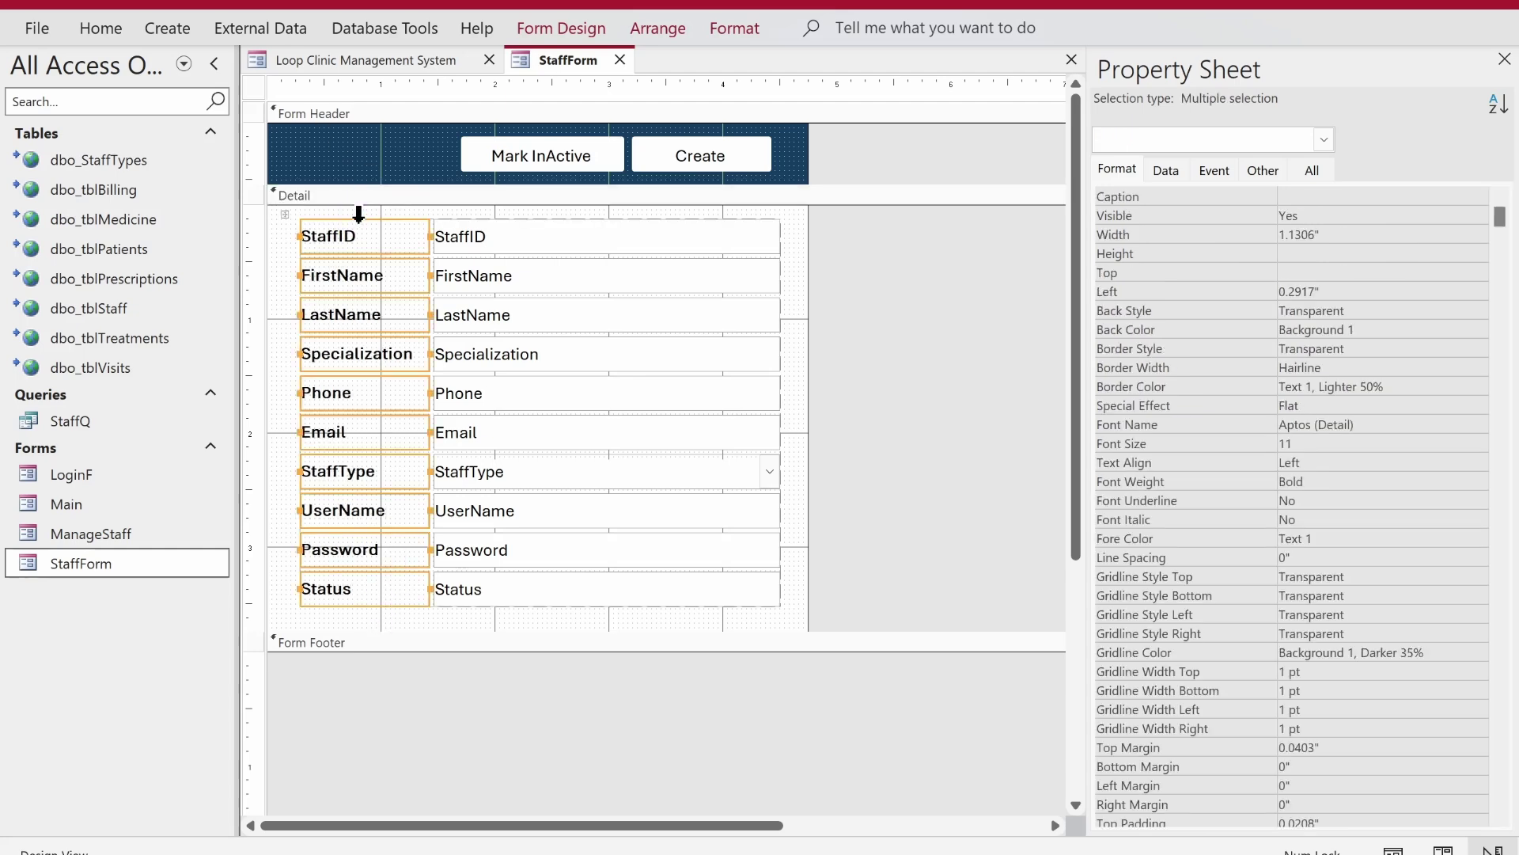
- Edit the first labels to read Staff ID:, First Name: and Last Name:
left_click(973, 367)
left_click(354, 222)
left_click(354, 221)
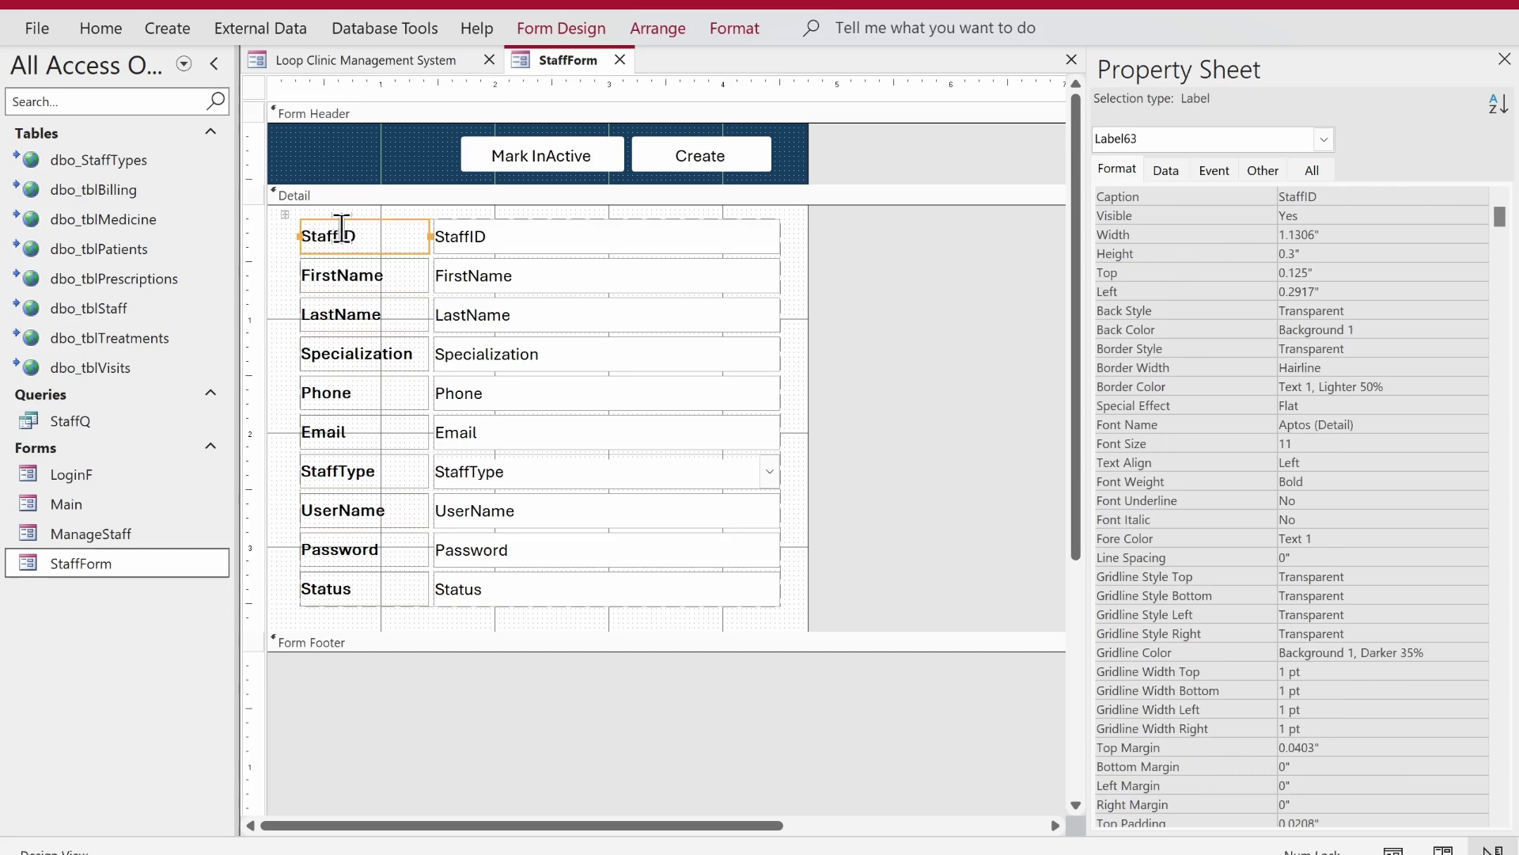
key("BackSpace")
key("BackSpace")
type("ID:")
left_click(344, 274)
left_click(343, 275)
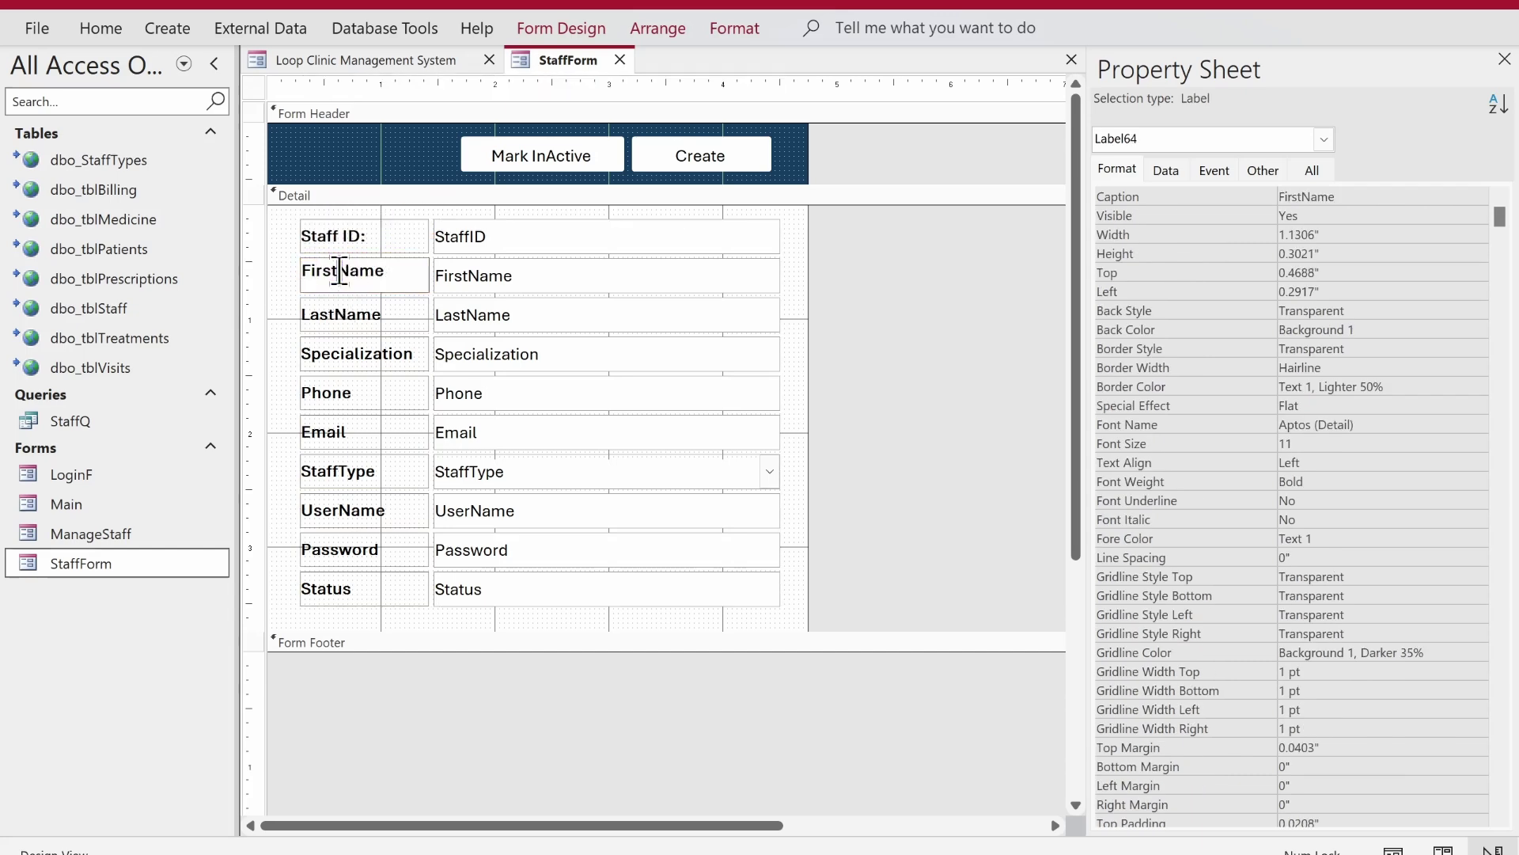
left_click(402, 271)
type(":")
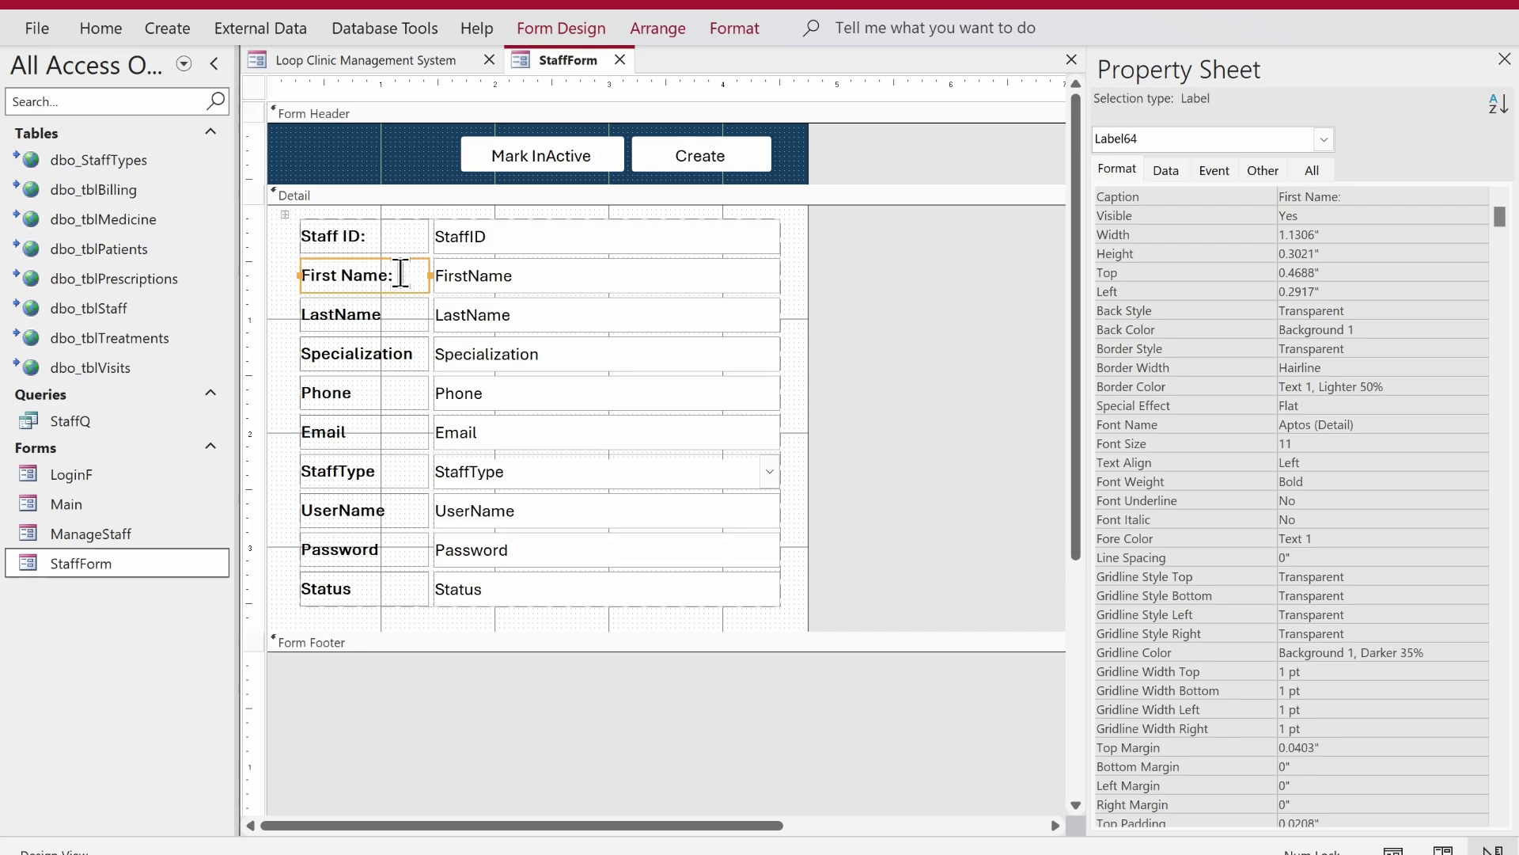
left_click(356, 310)
left_click(348, 310)
left_click(415, 303)
type(":")
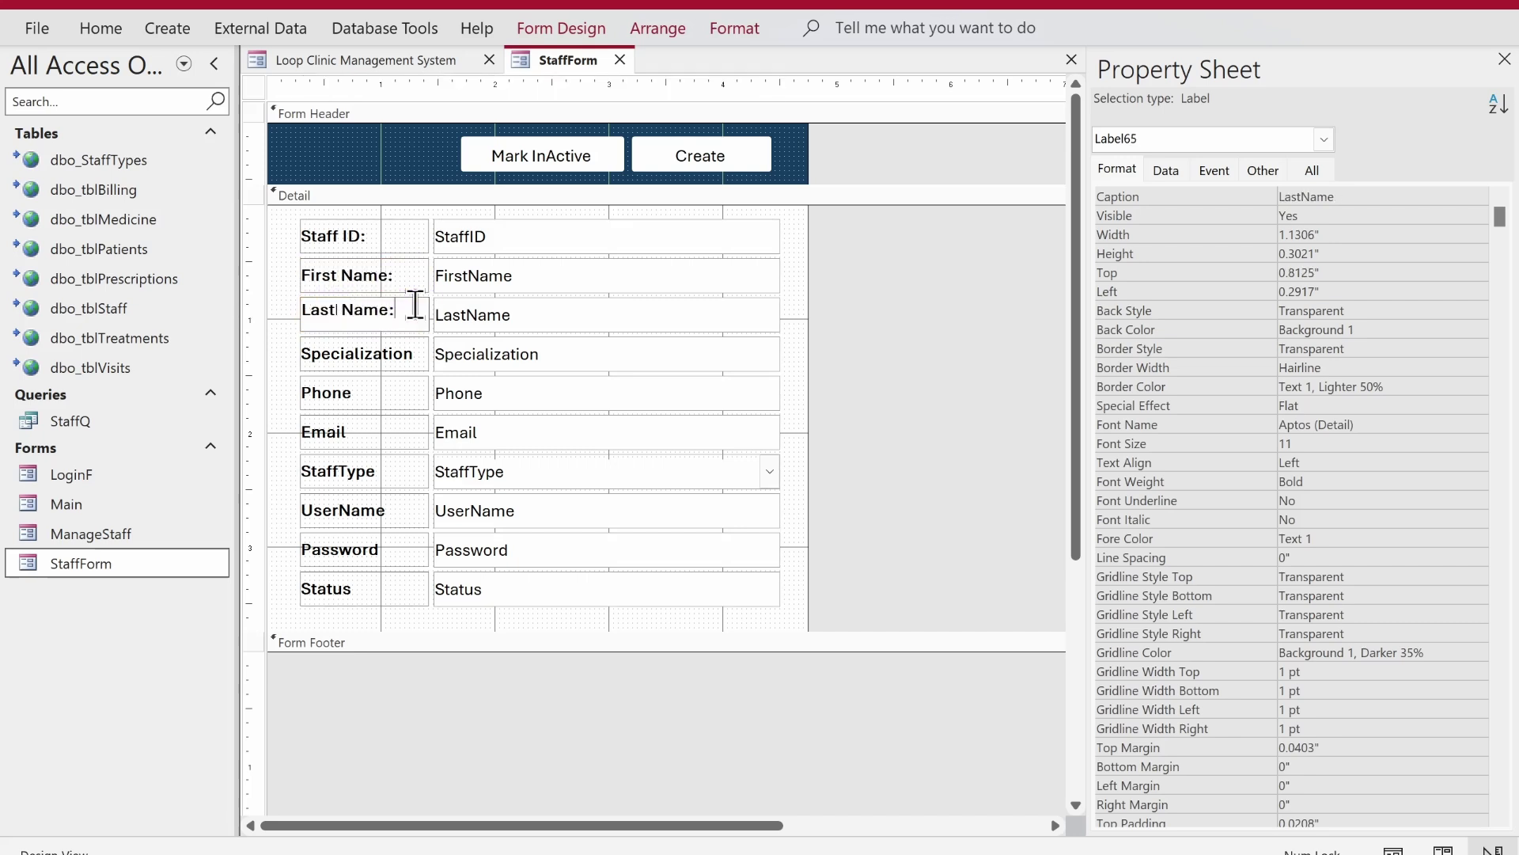
- Add colons to the Specialization, Phone and Email labels, and change StaffType to Staff Type:
left_click(408, 349)
left_click(413, 348)
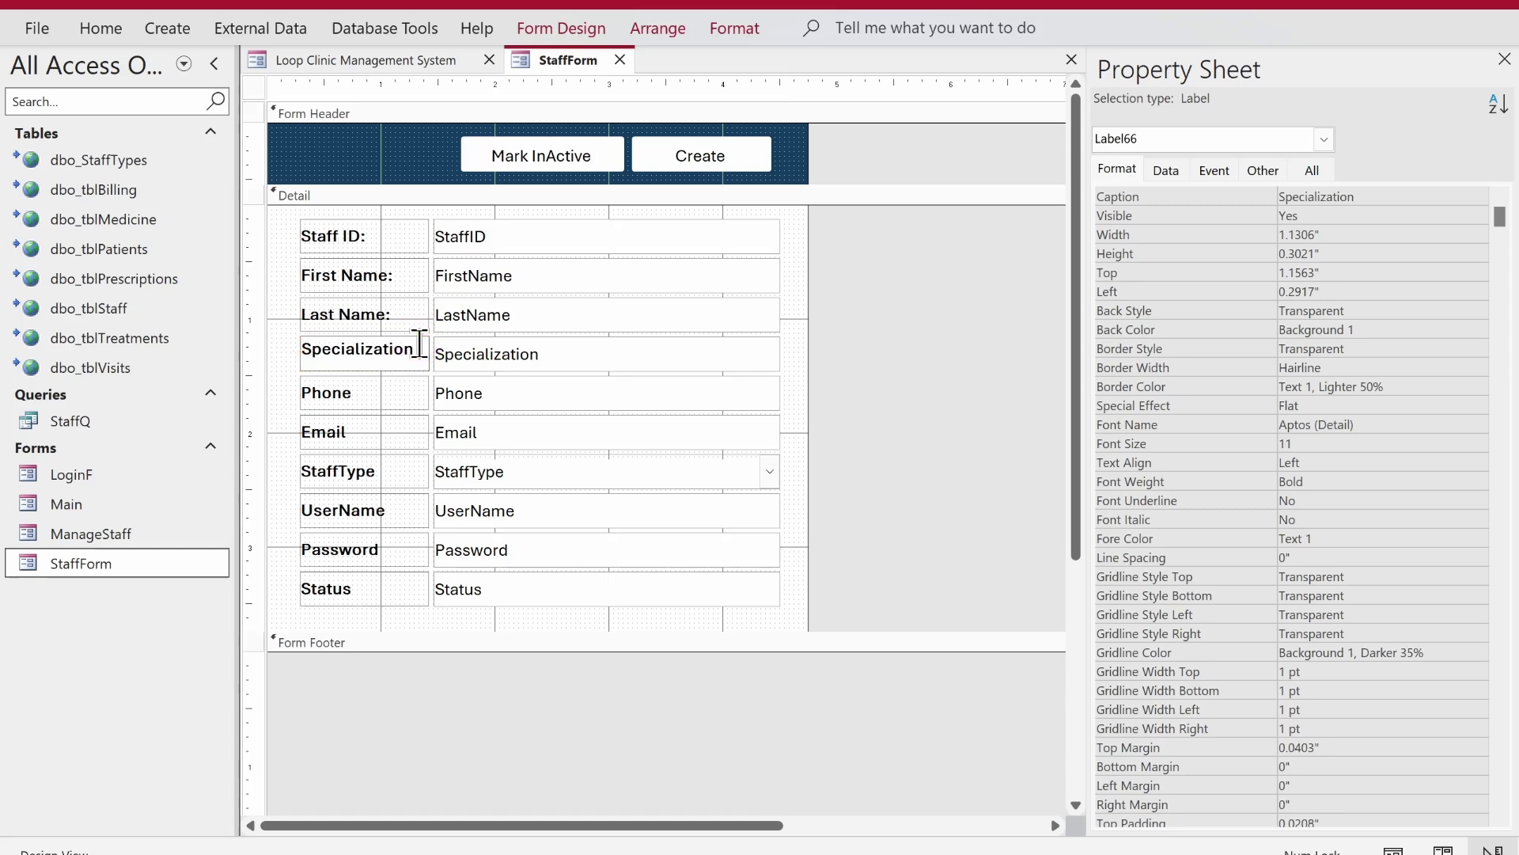
type(":")
left_click(367, 381)
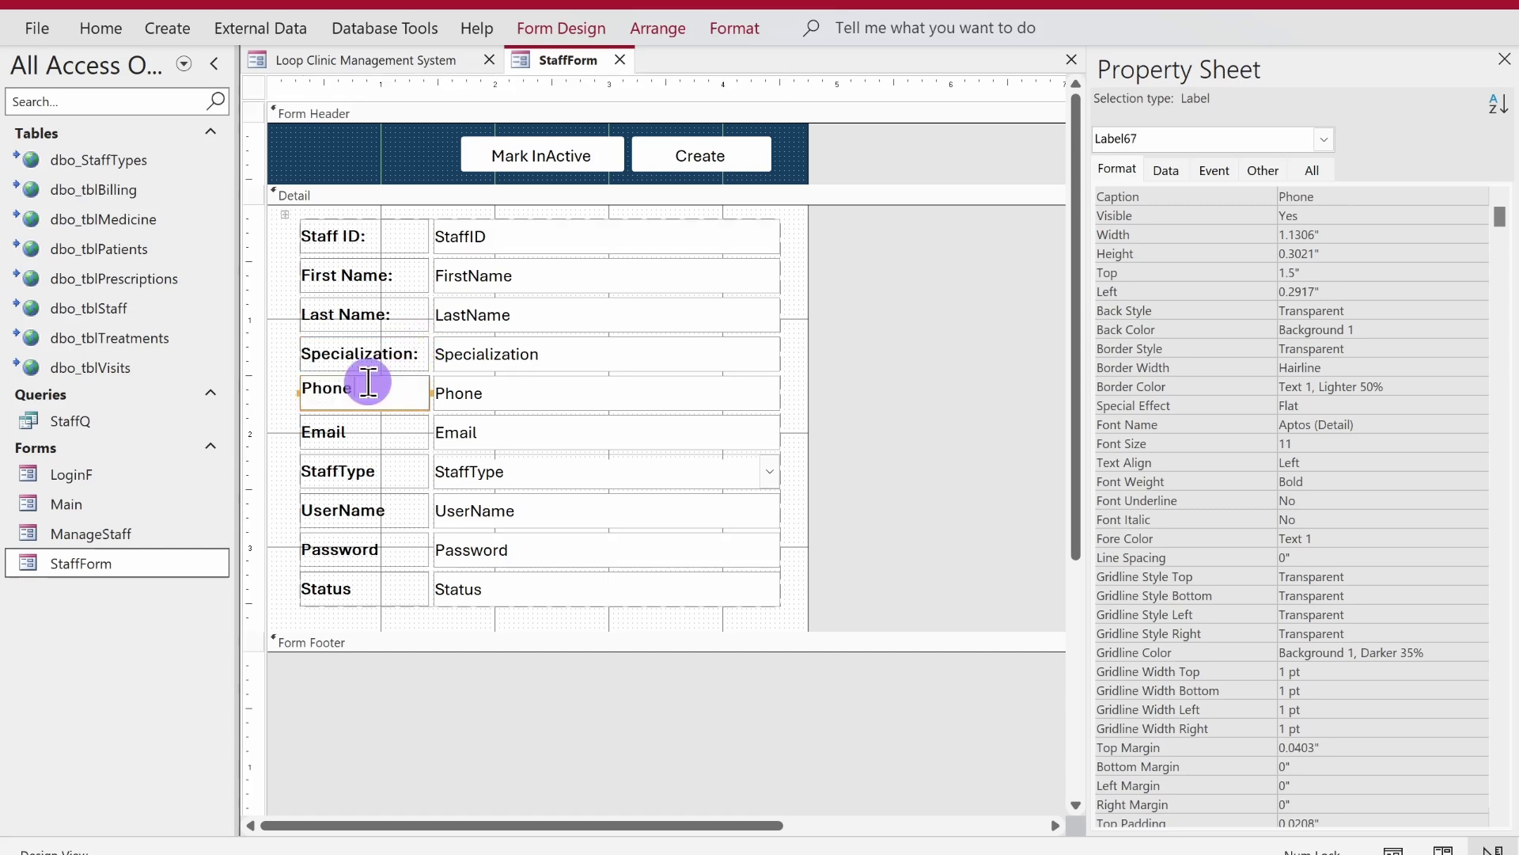
left_click(369, 382)
type(":")
left_click(380, 432)
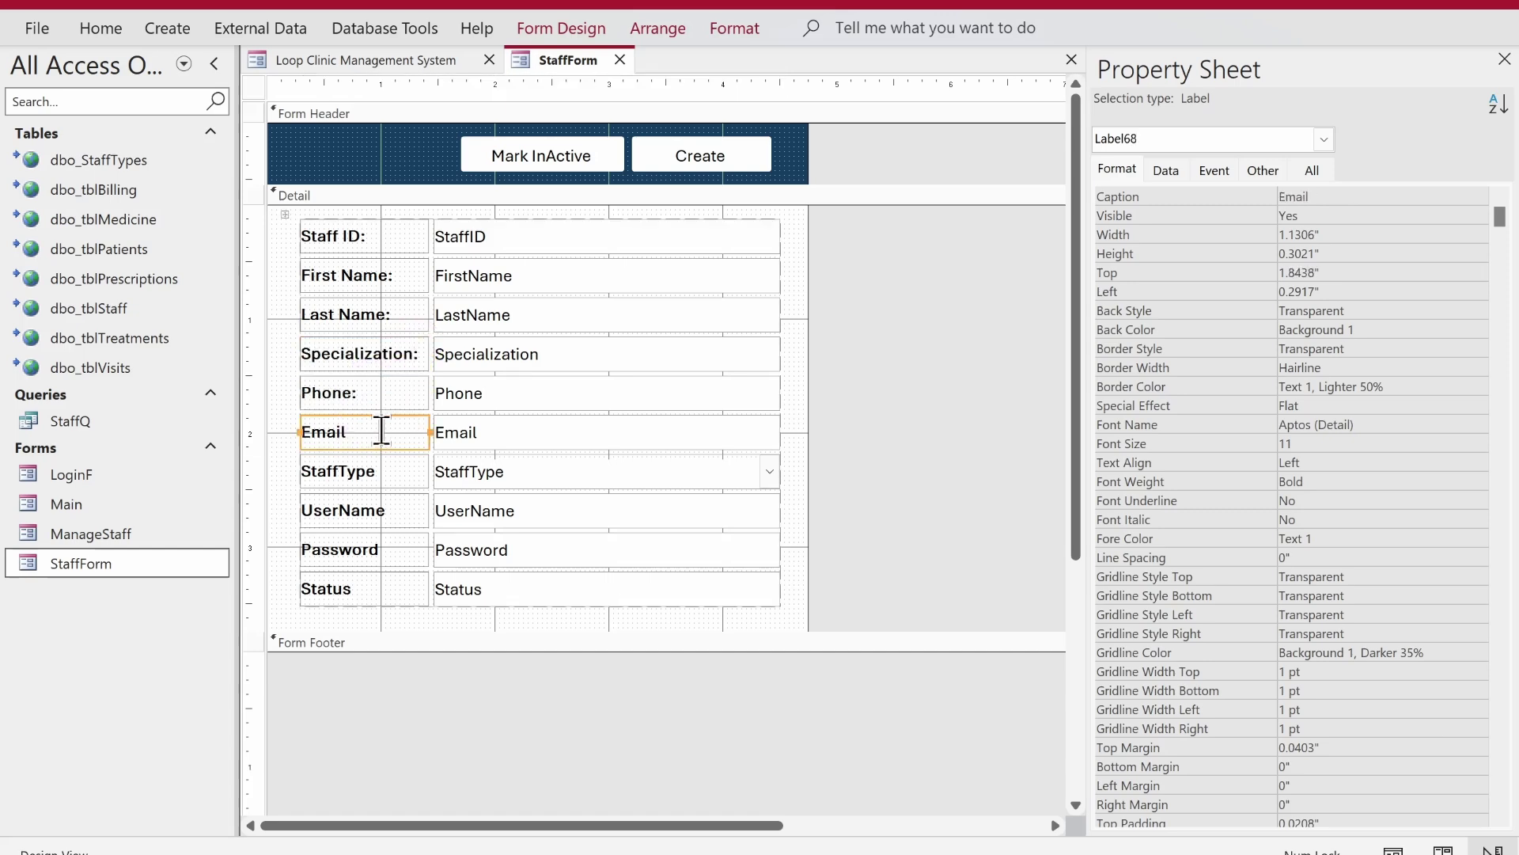
left_click(382, 432)
type(":")
left_click(356, 471)
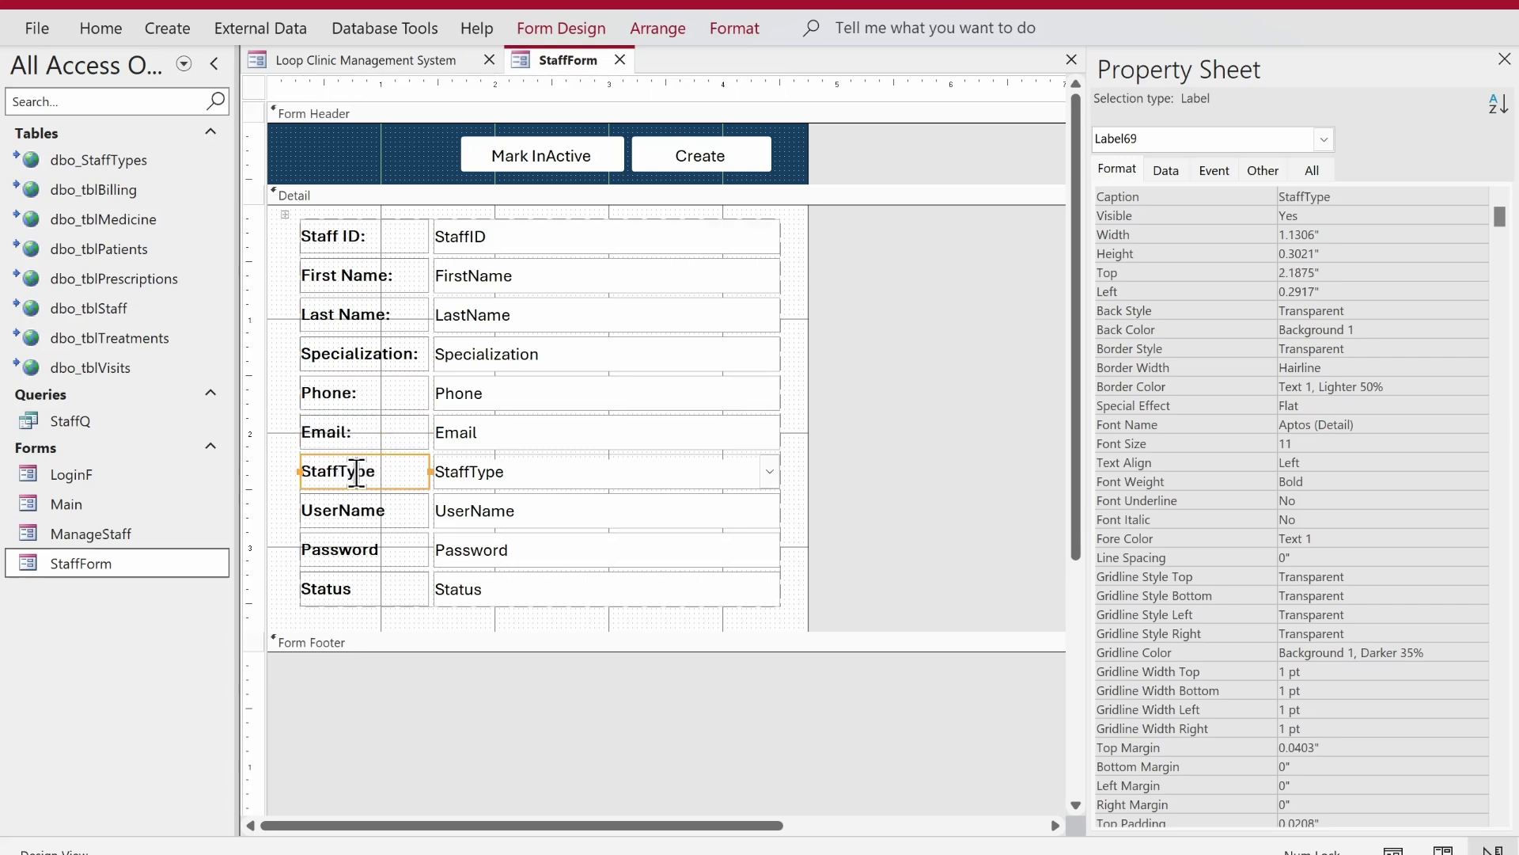
left_click(340, 471)
left_click(404, 471)
type(":")
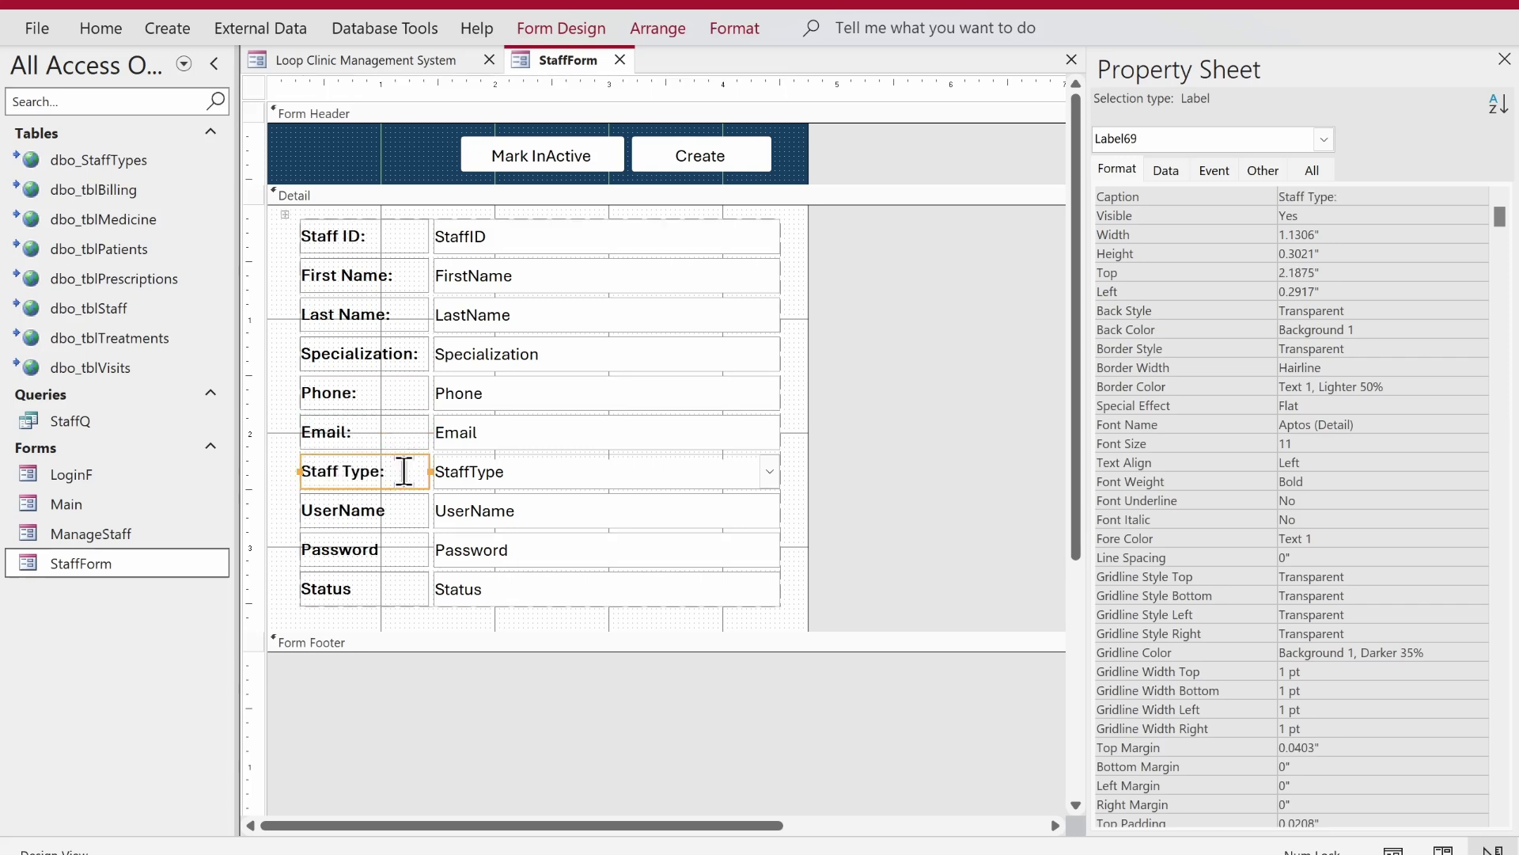
- Relabel User Name: and Password:, and start editing the Status label
left_click(366, 509)
left_click(343, 510)
left_click(411, 510)
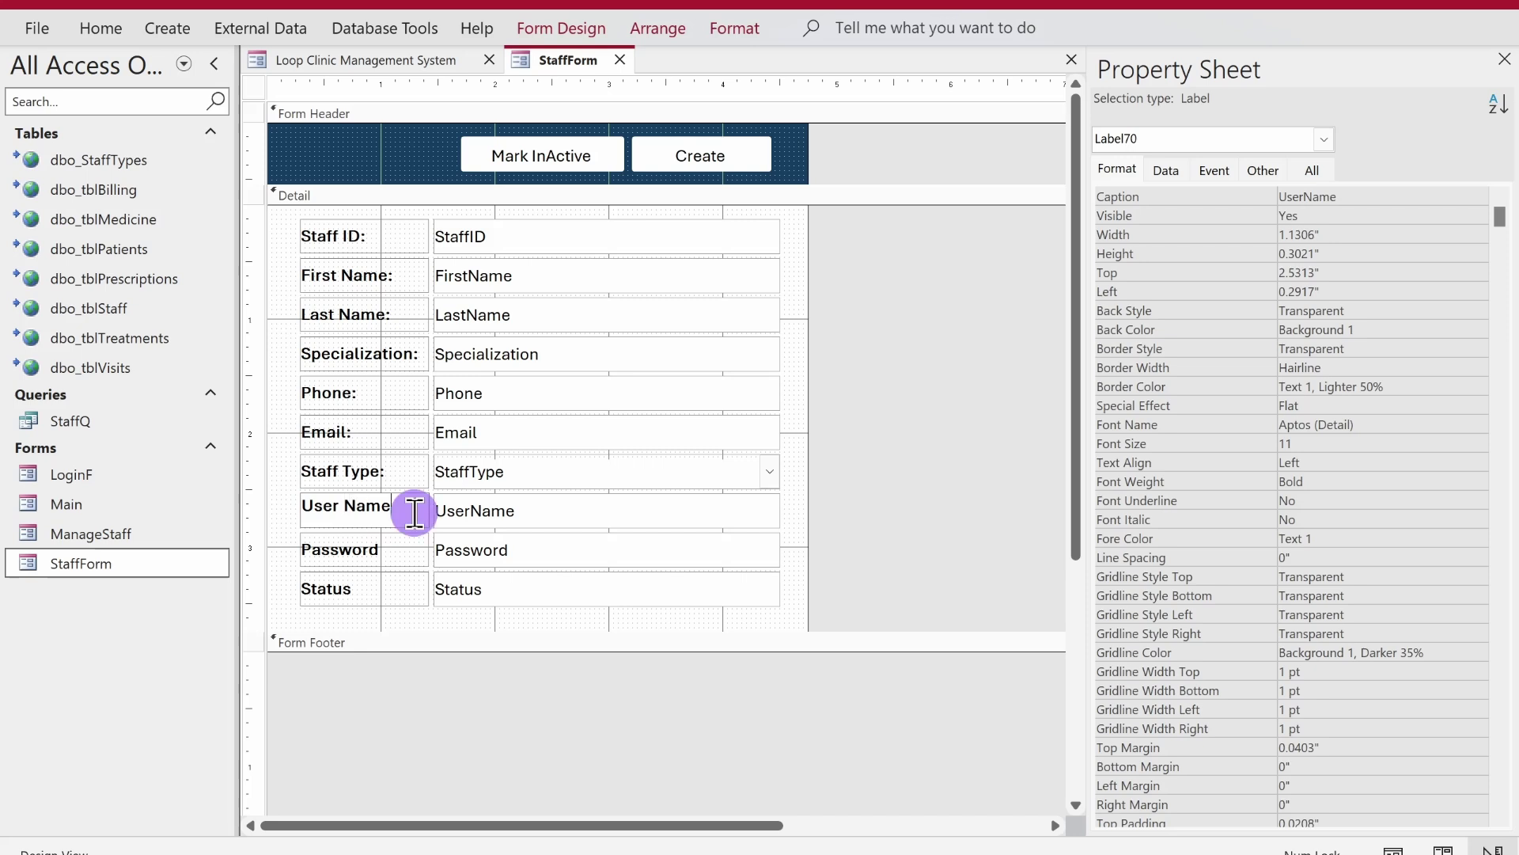
type(":")
left_click(396, 549)
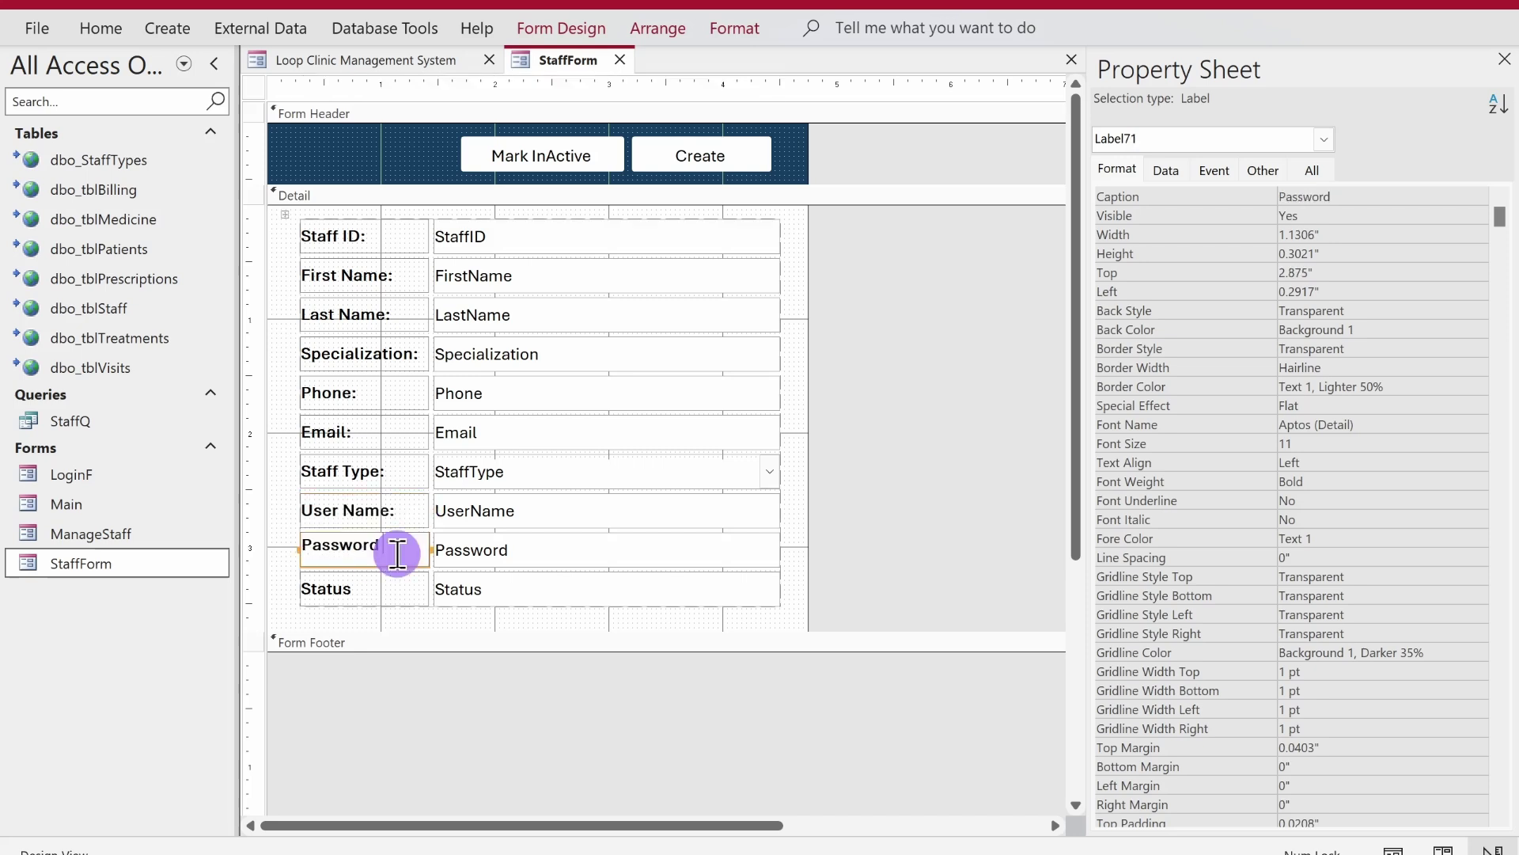
left_click(396, 551)
type(":")
left_click(383, 583)
left_click(373, 583)
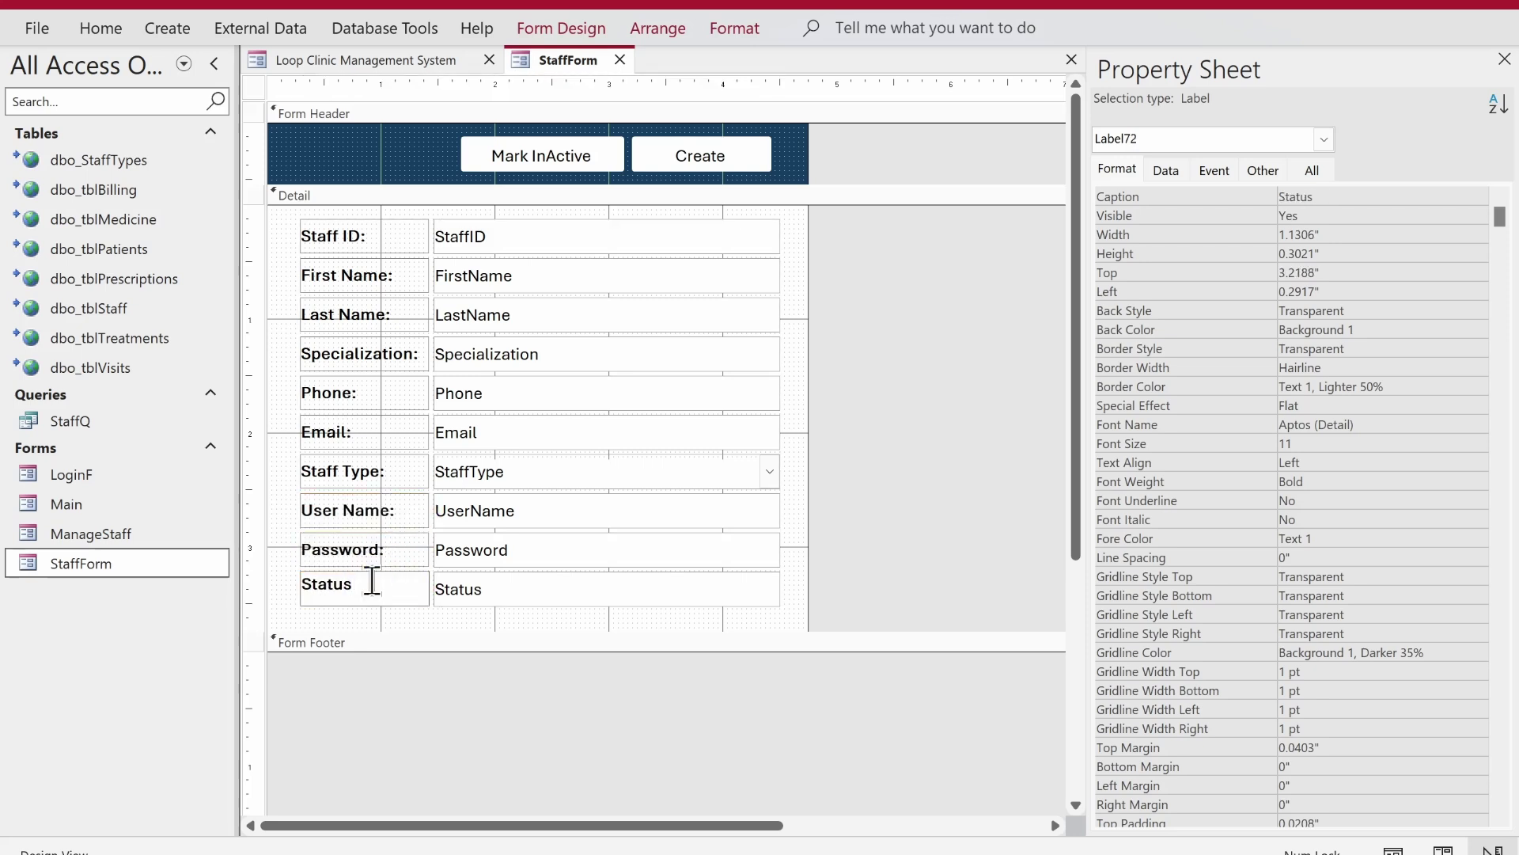
- Finish the Status: label, then preview StaffForm in Form View and check the Staff Type dropdown
type(":")
left_click(870, 269)
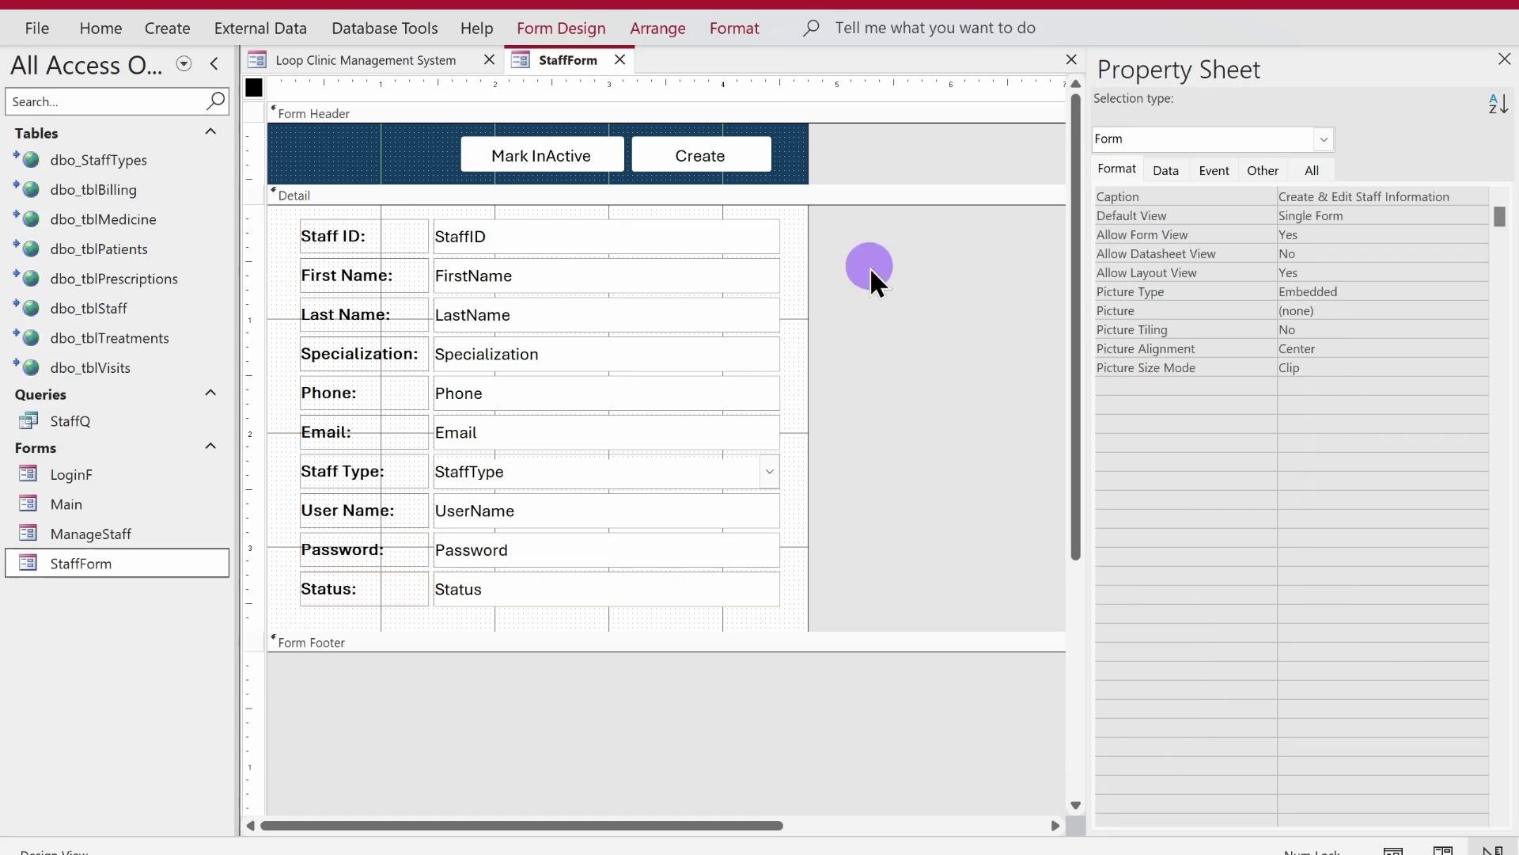
right_click(549, 65)
left_click(614, 191)
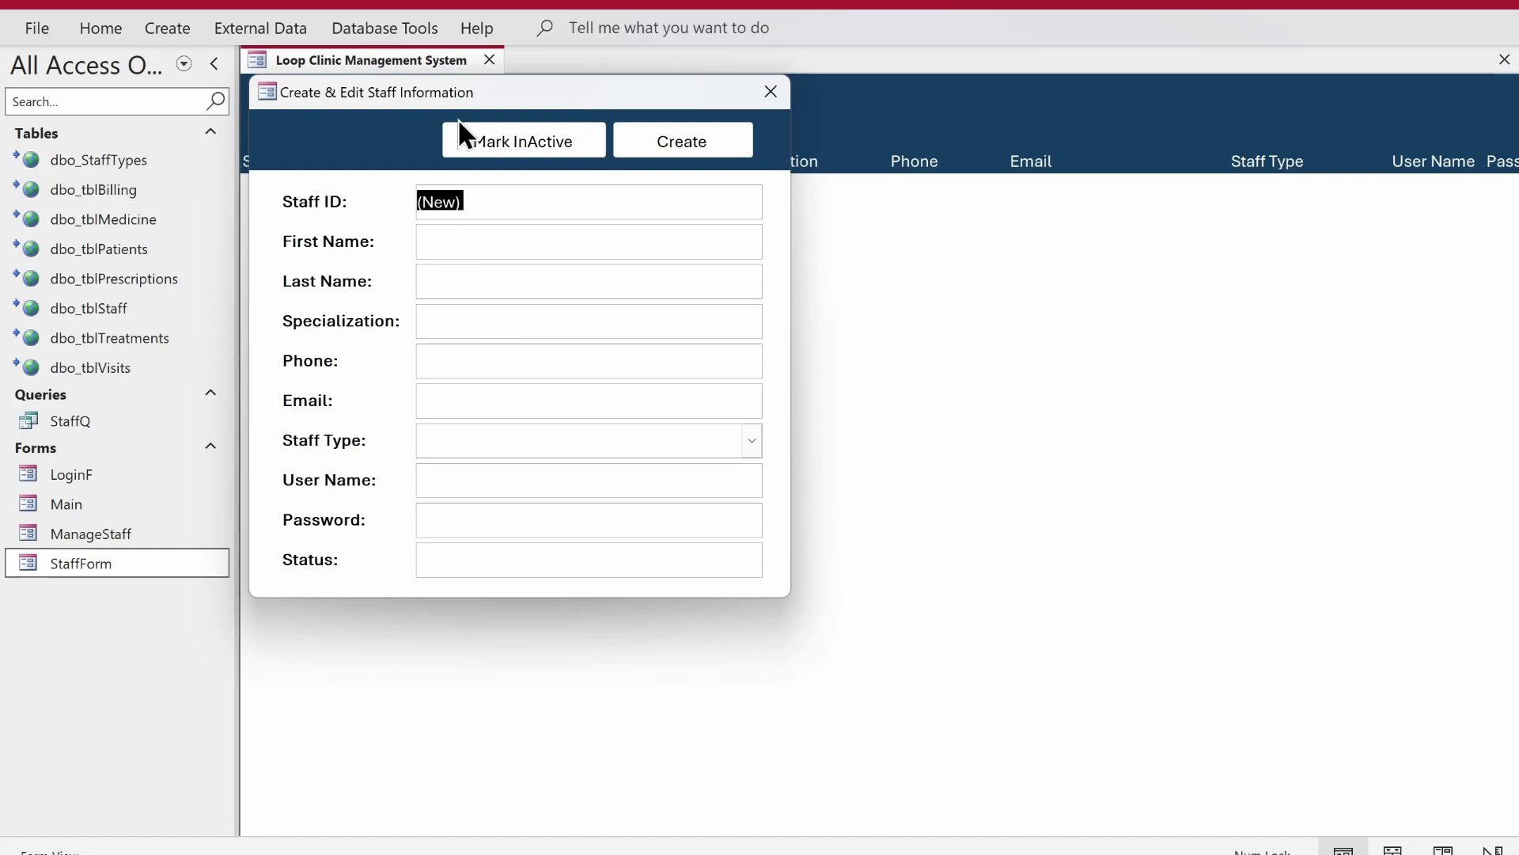
left_click_drag(497, 110, 684, 231)
left_click(940, 561)
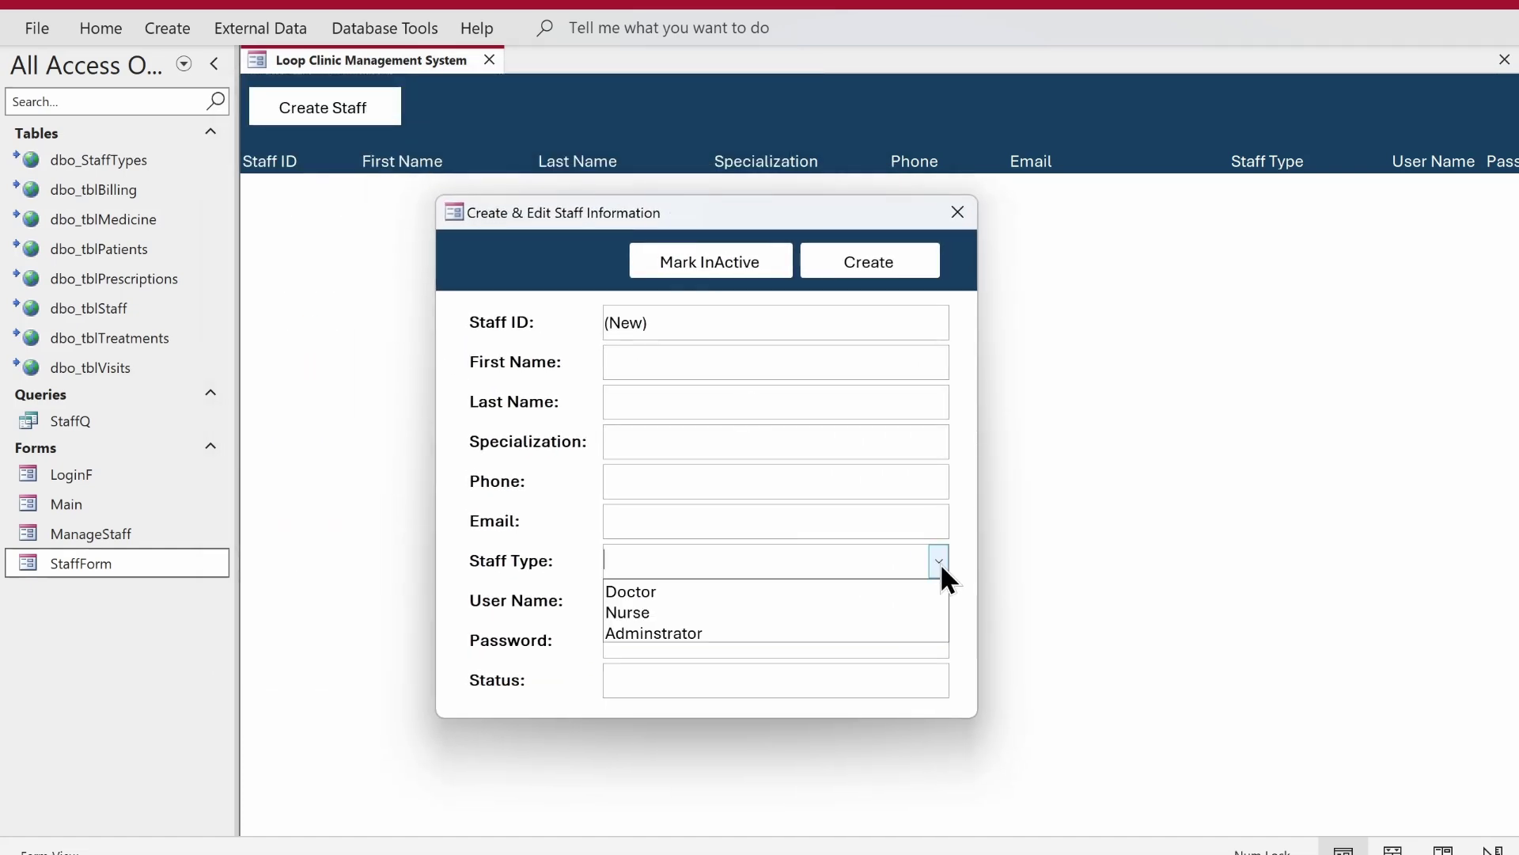
left_click(960, 496)
- Return StaffForm to Design View and clear its dbo_tblStaff Record Source
right_click(961, 495)
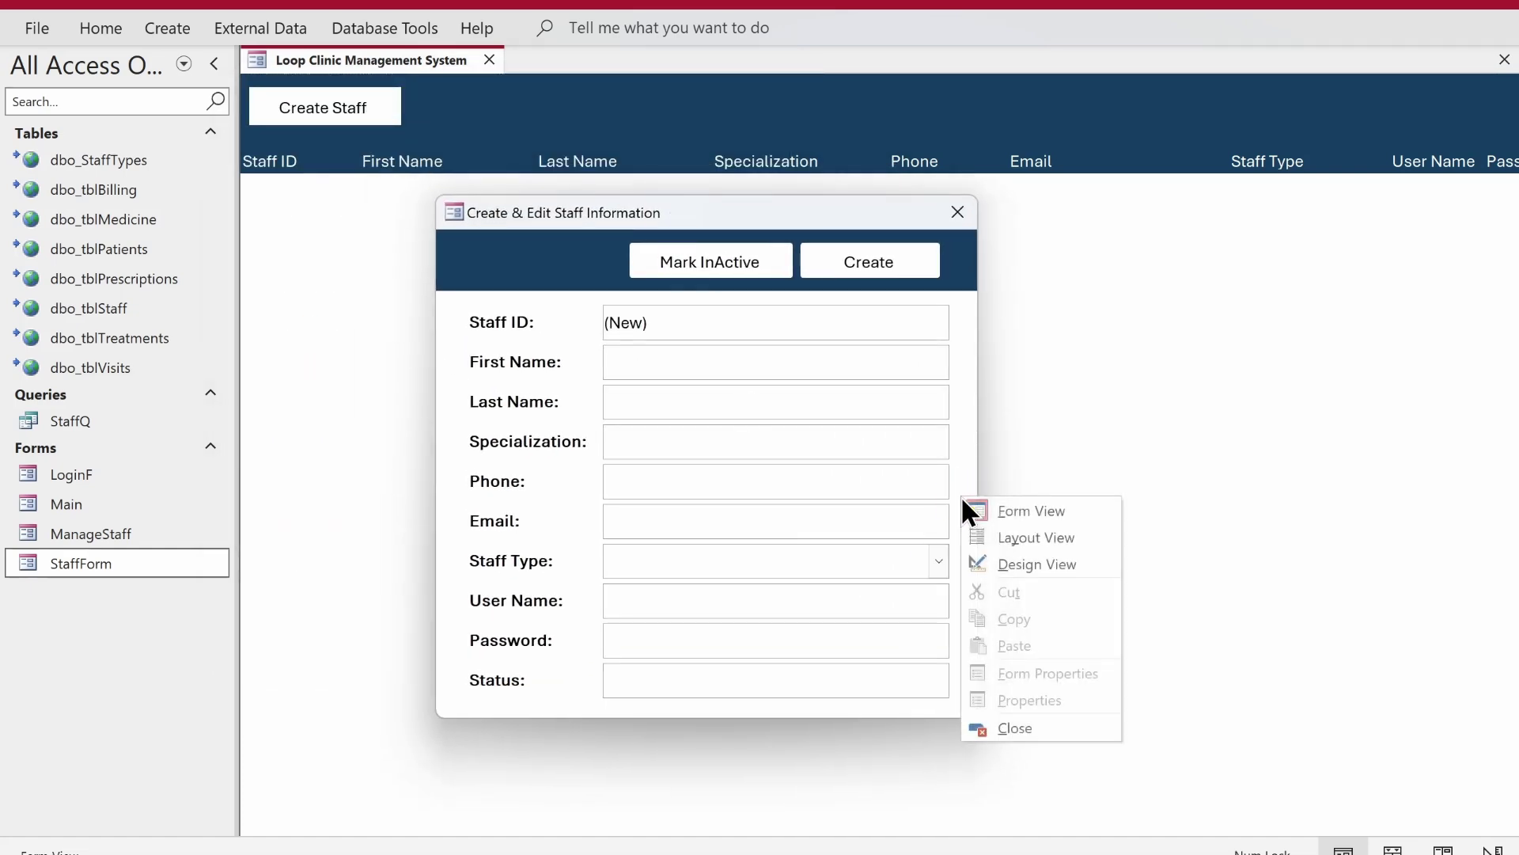
left_click(992, 558)
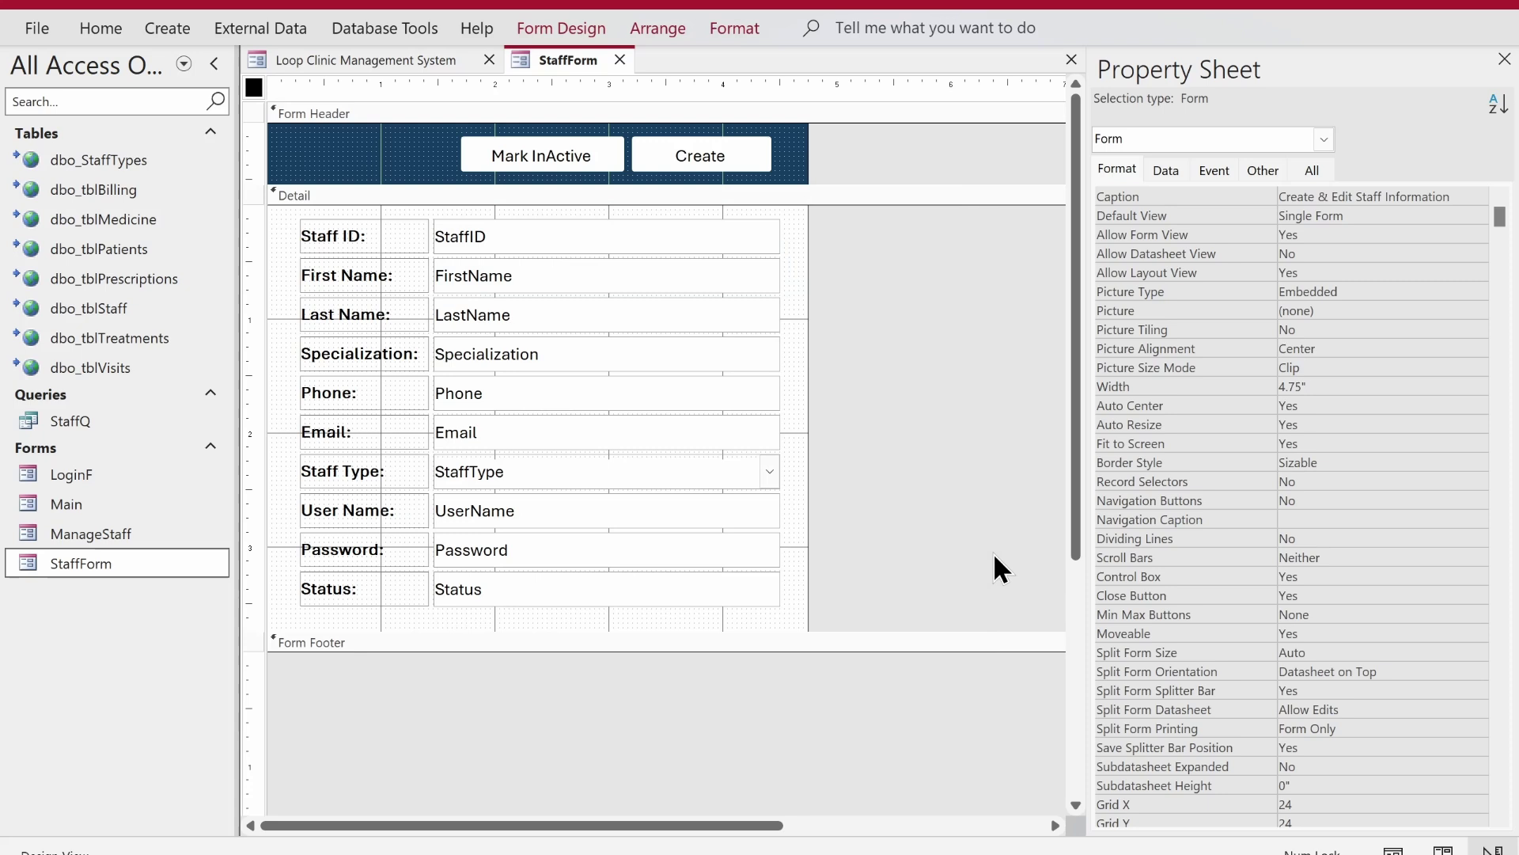
left_click(1166, 170)
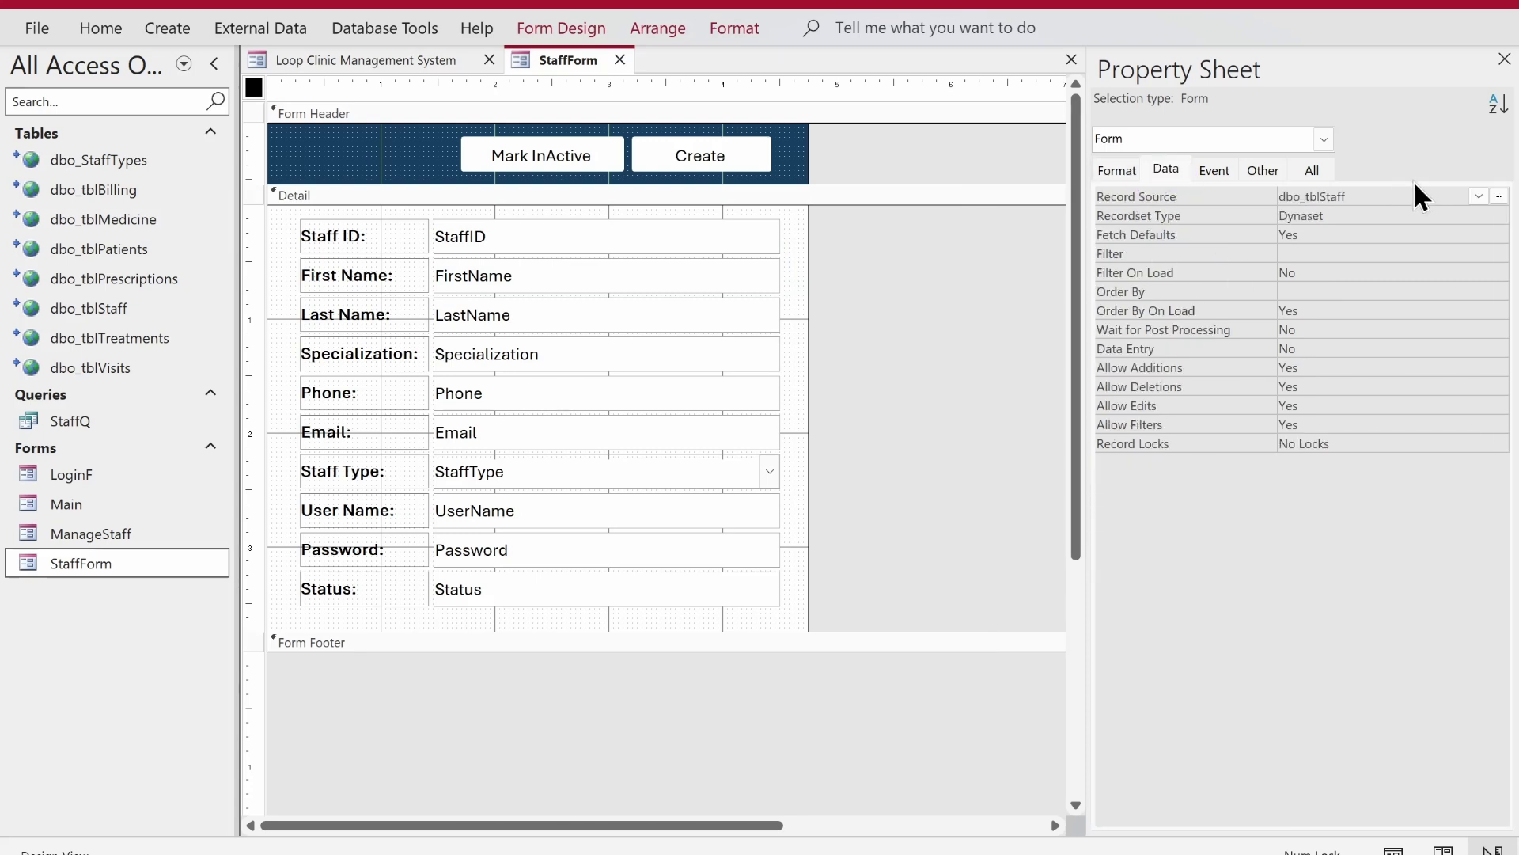
left_click(1224, 187)
key("Delete")
key("Return")
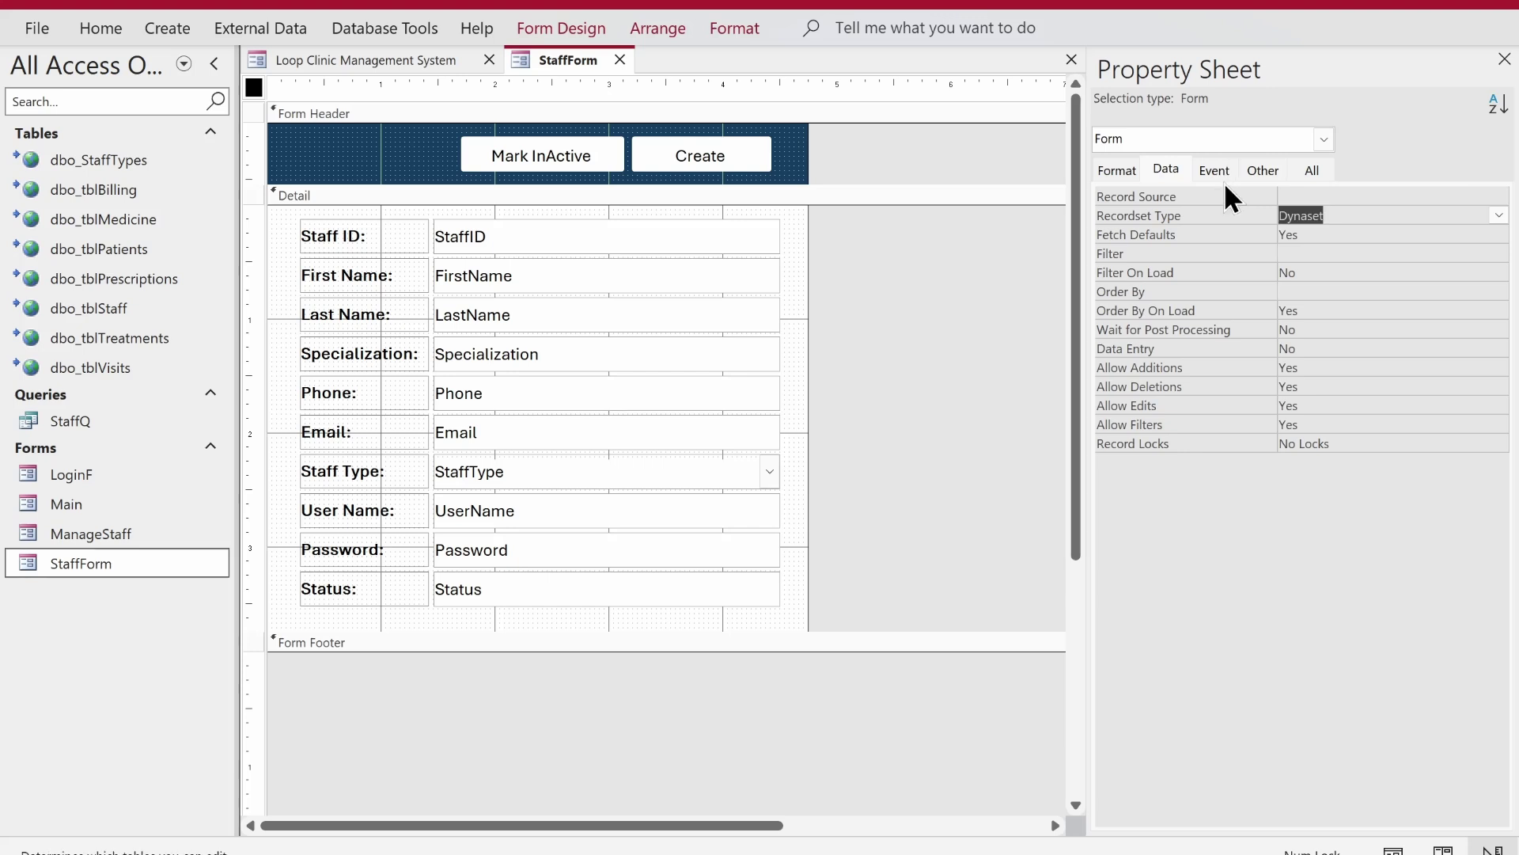
- Unbind the StaffID, FirstName, LastName and Specialization text boxes by deleting their field names
left_click(546, 236)
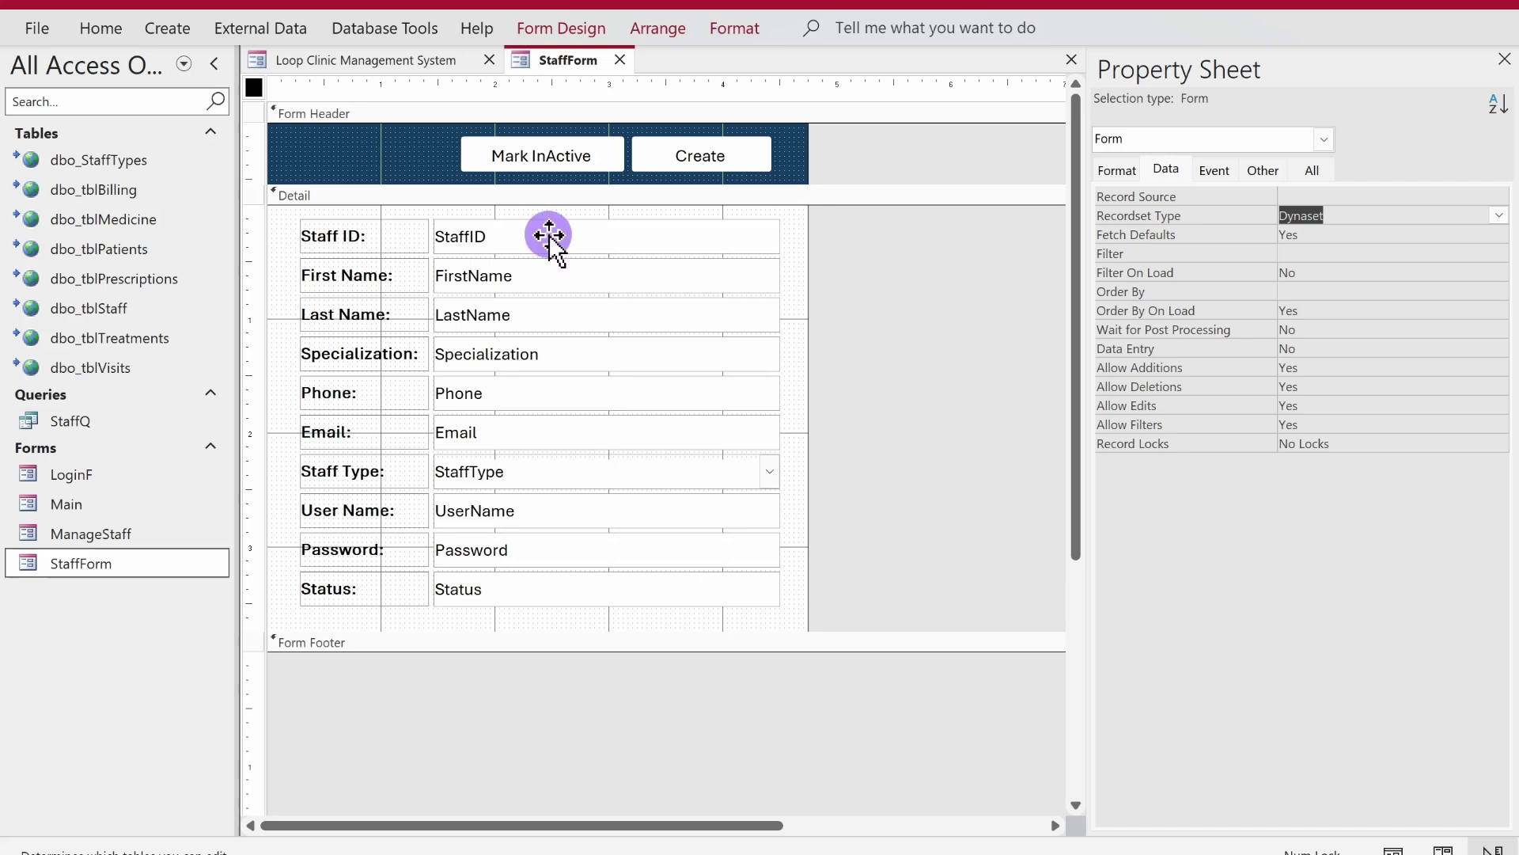
left_click_drag(530, 237, 367, 237)
key("Delete")
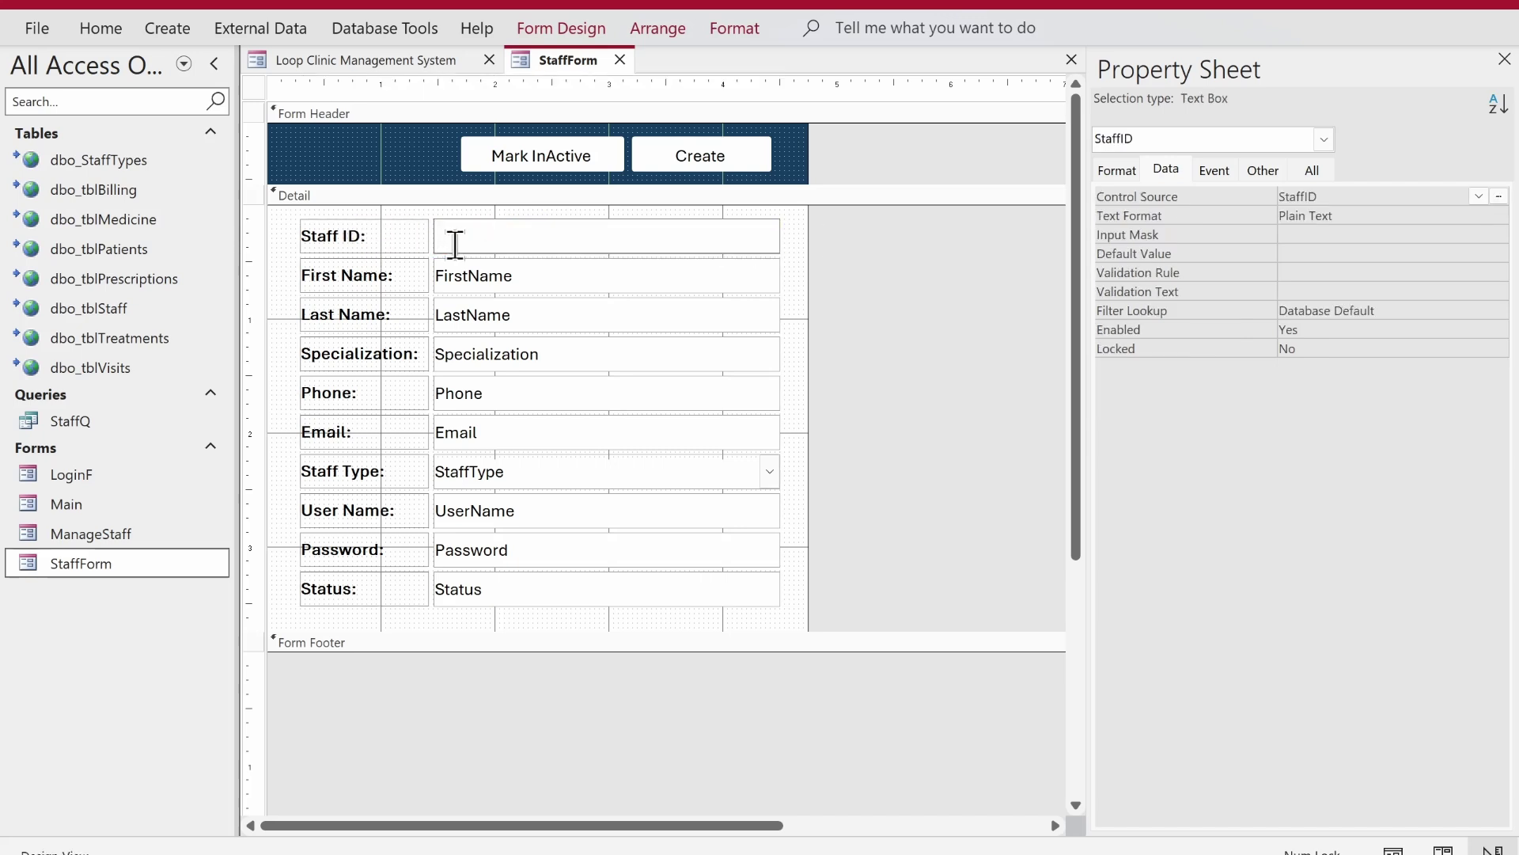
left_click(474, 275)
left_click_drag(518, 275, 381, 274)
key("Delete")
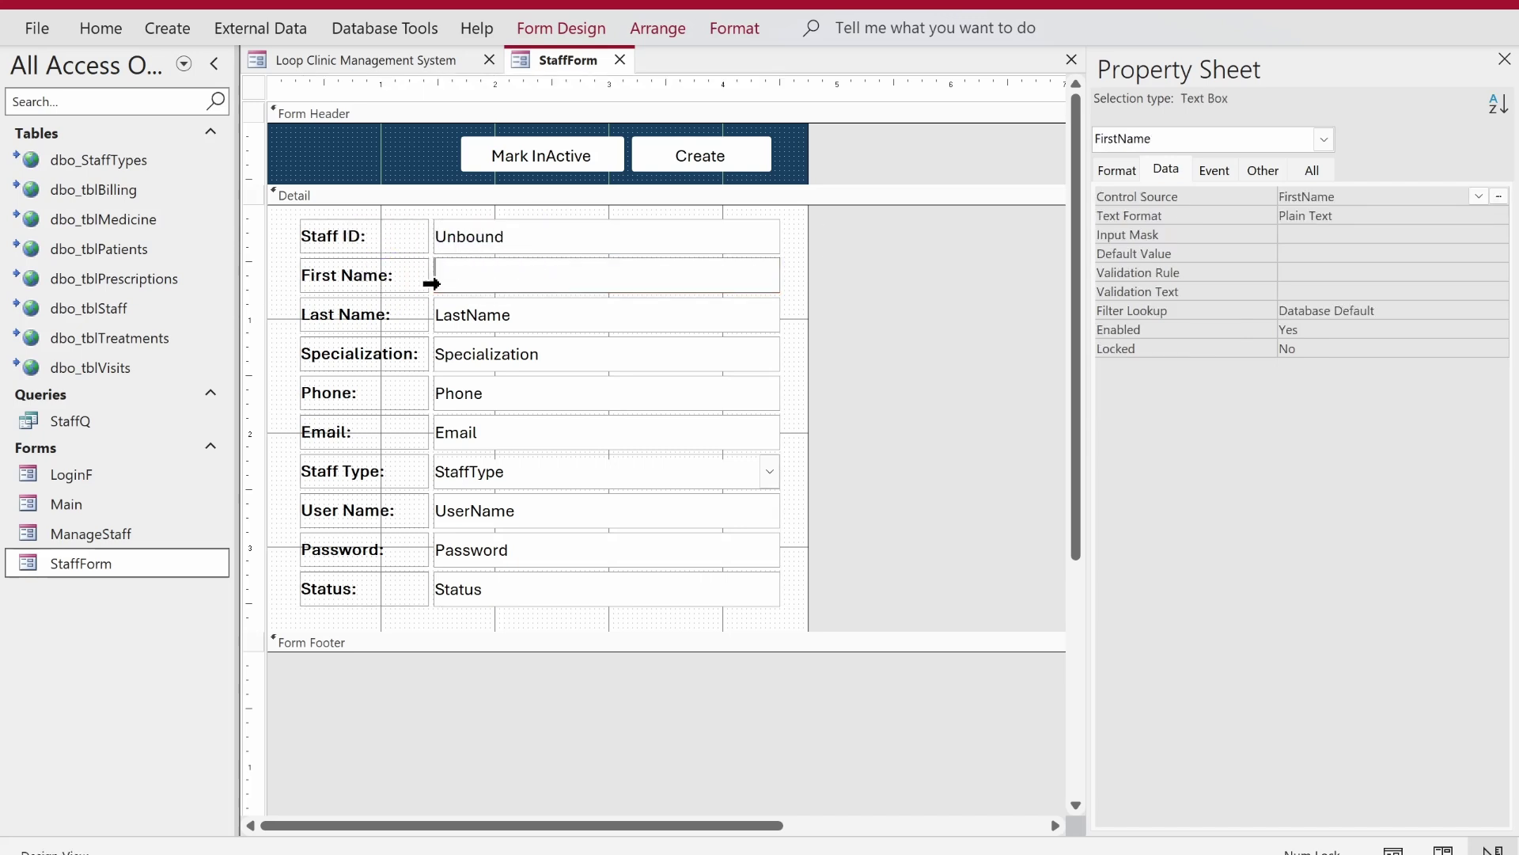
left_click(459, 314)
left_click_drag(526, 313, 382, 312)
key("Delete")
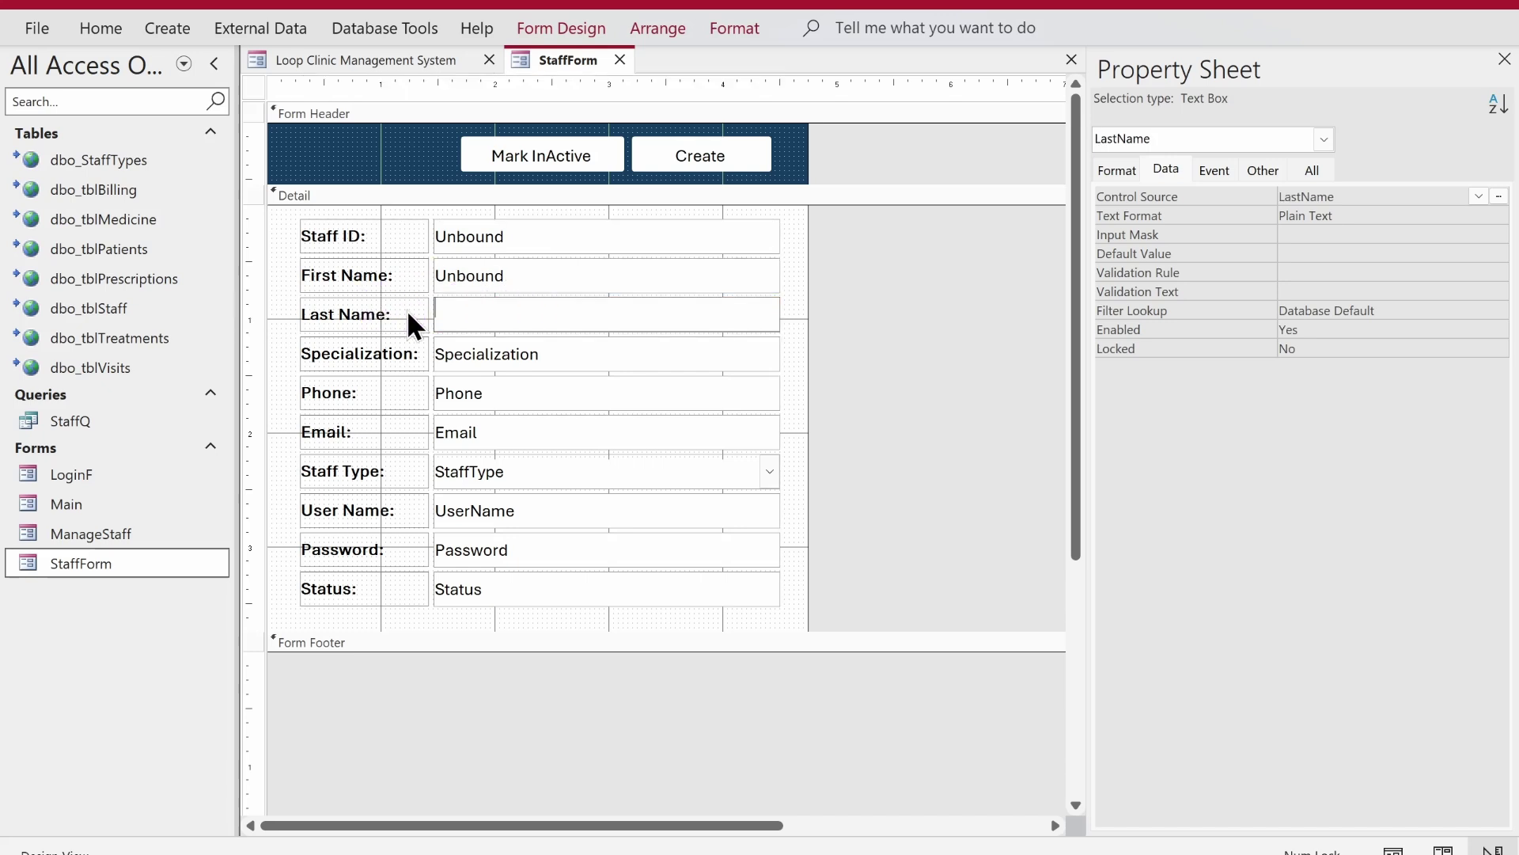
left_click(501, 353)
left_click_drag(562, 358, 358, 353)
key("Delete")
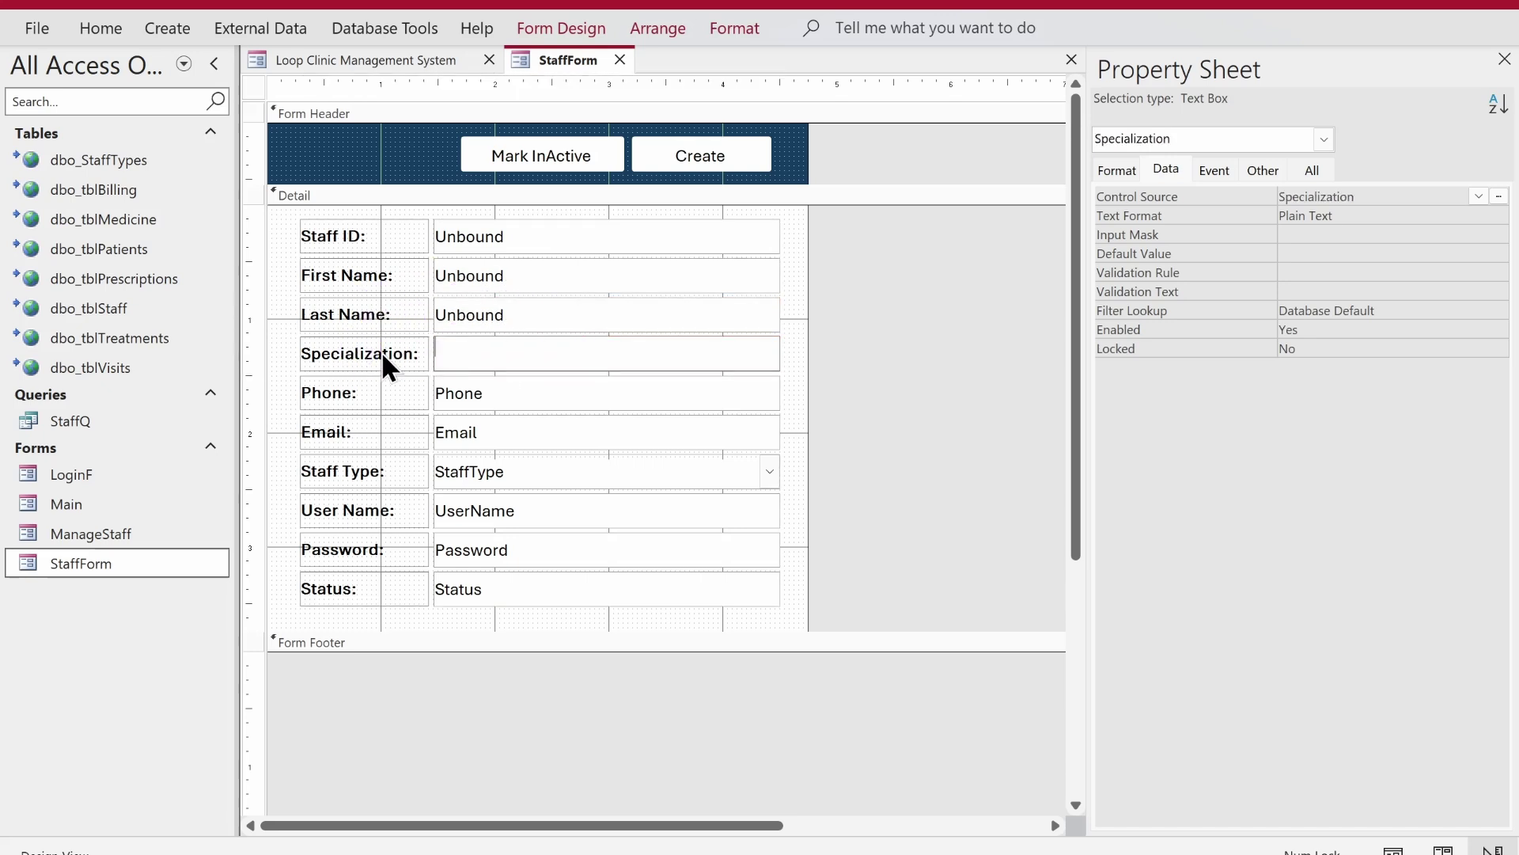
- Unbind the Phone and Email text boxes and the StaffType combo box
left_click(485, 393)
left_click_drag(485, 393, 345, 384)
key("Delete")
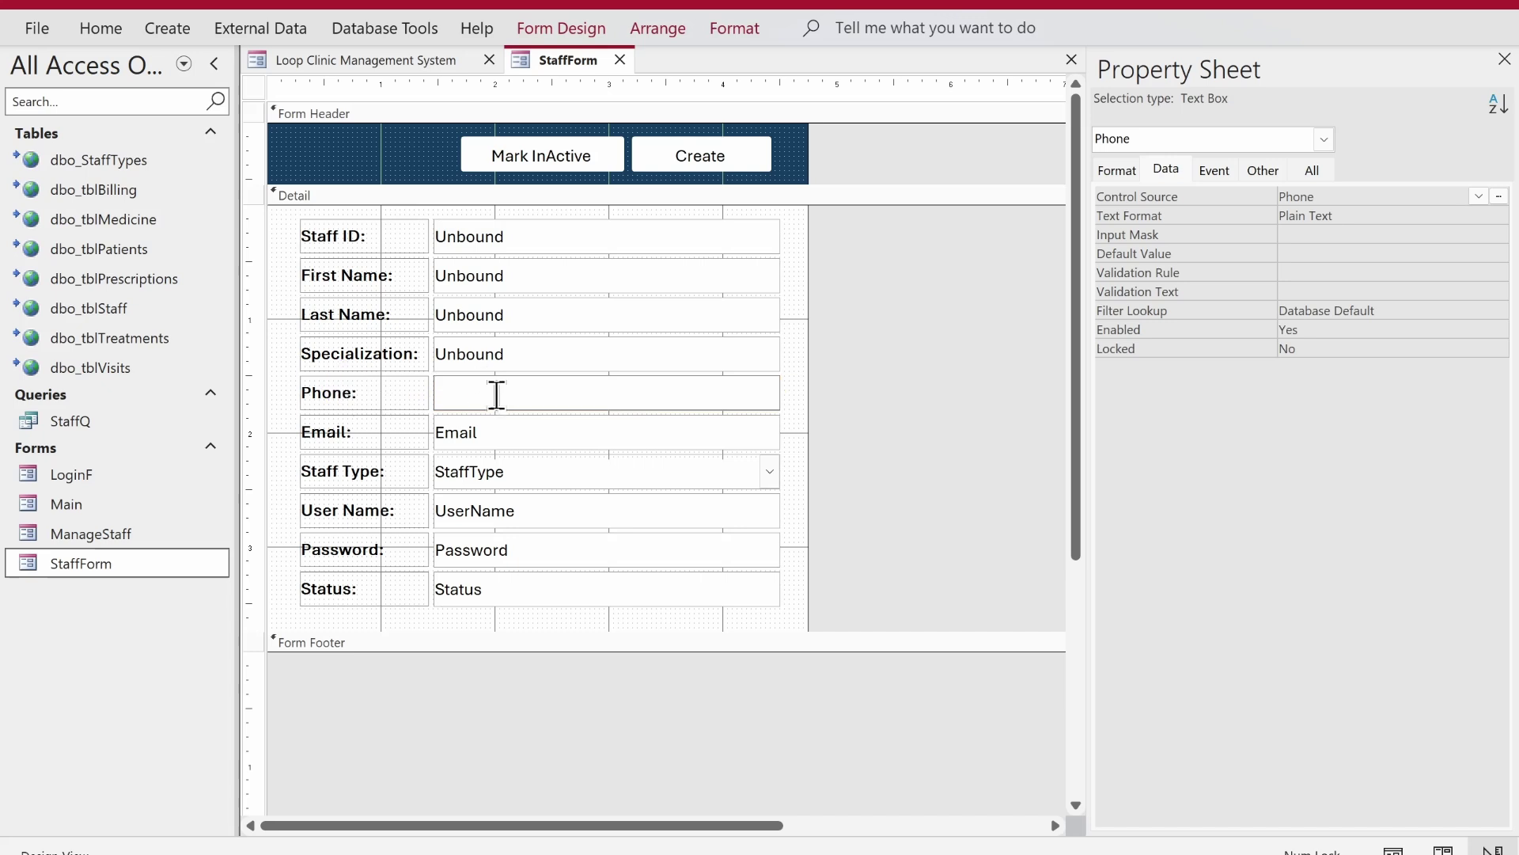
left_click(491, 434)
left_click_drag(492, 434, 373, 430)
key("Delete")
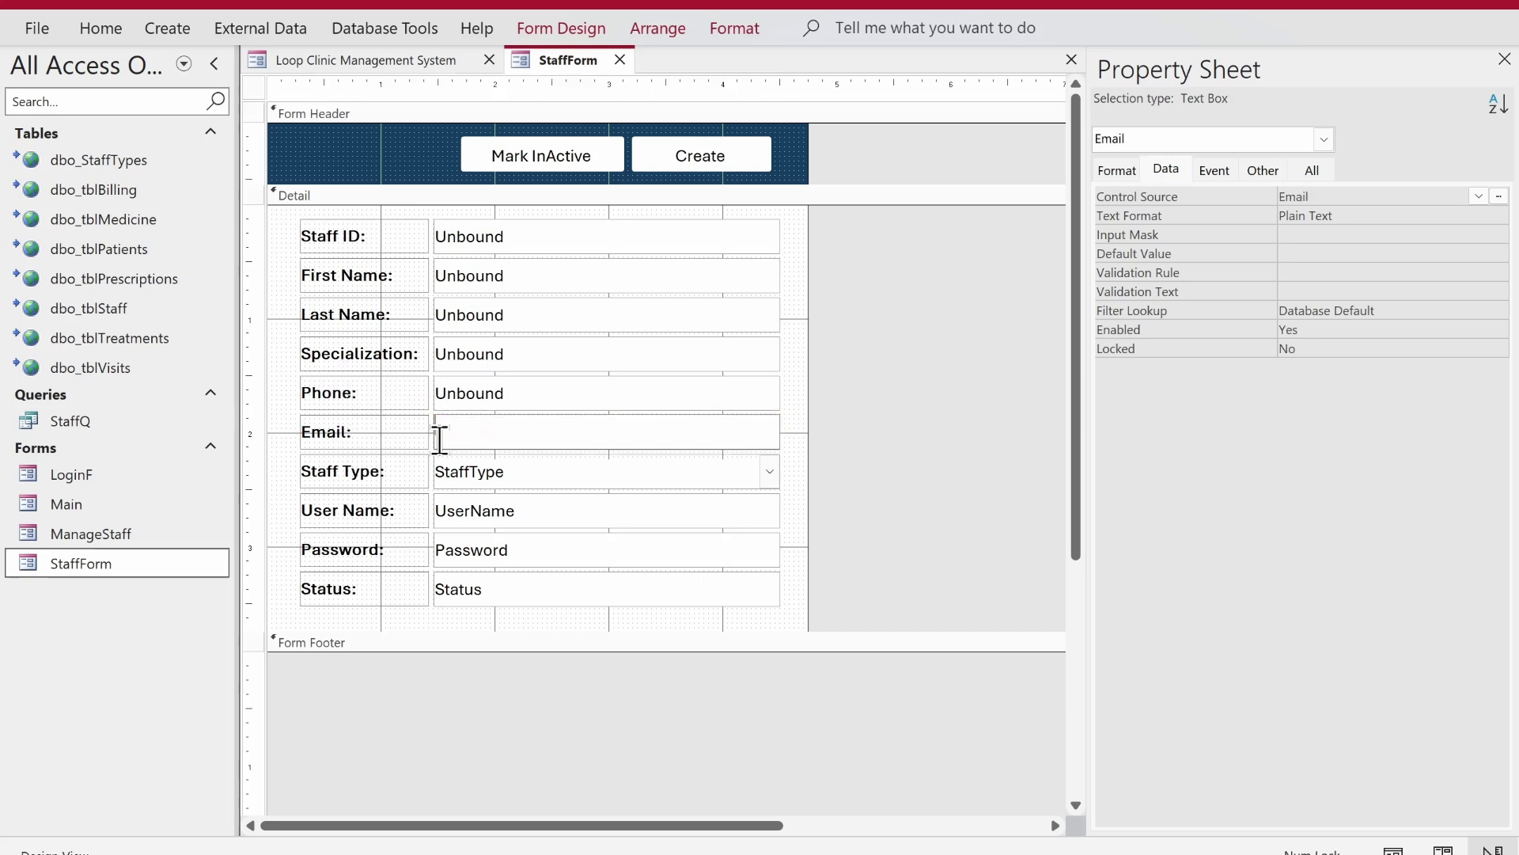
left_click(519, 471)
left_click_drag(519, 472, 349, 455)
key("Delete")
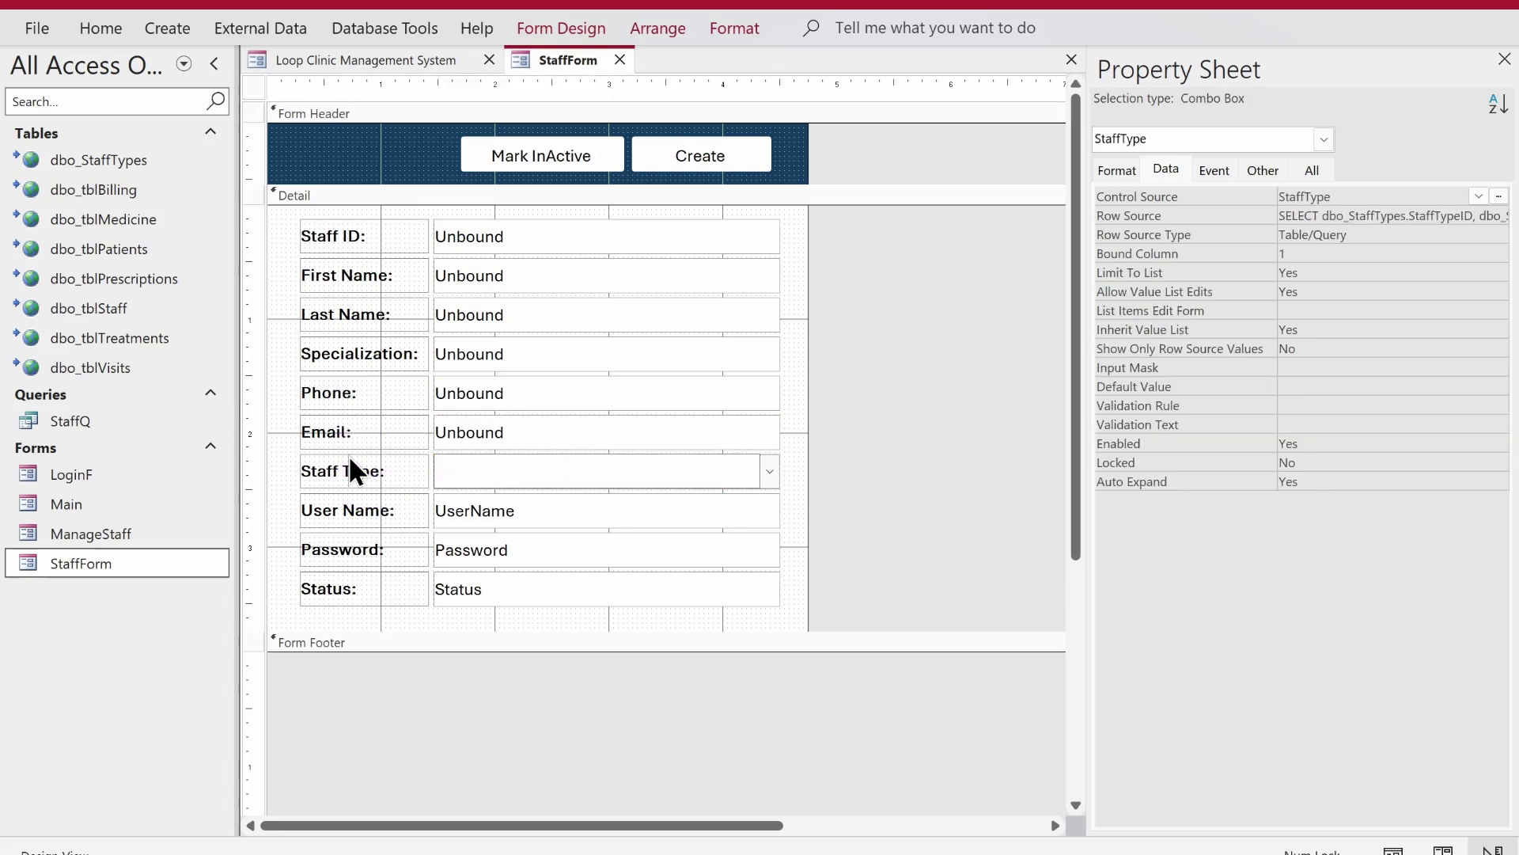
- Unbind the UserName, Password and Status text boxes
left_click(571, 511)
left_click(570, 510)
left_click_drag(571, 511, 377, 511)
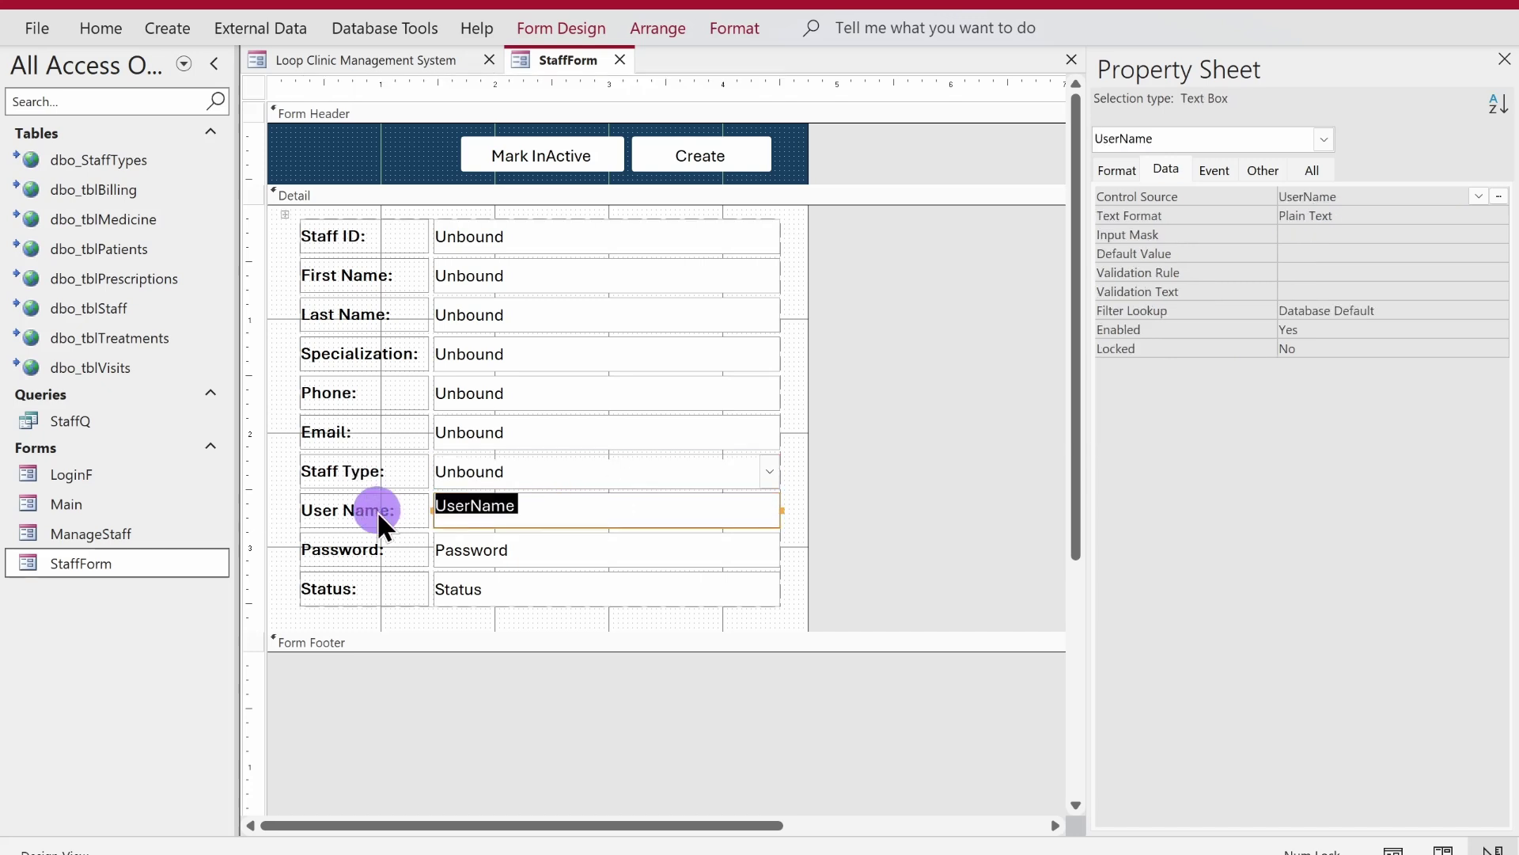
key("Delete")
left_click(547, 546)
left_click(548, 546)
left_click_drag(547, 546, 339, 553)
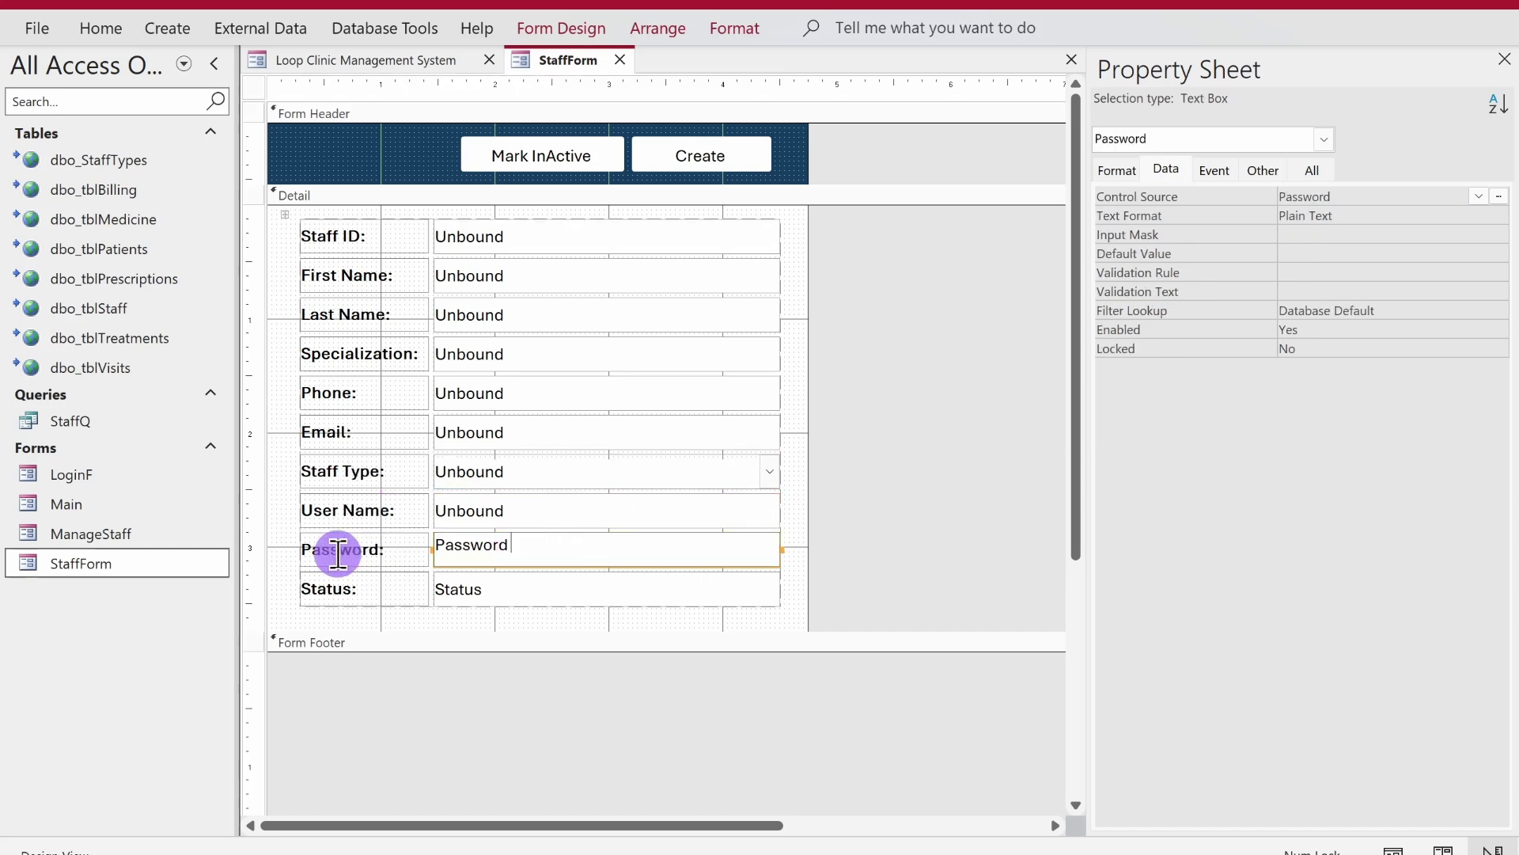
key("Delete")
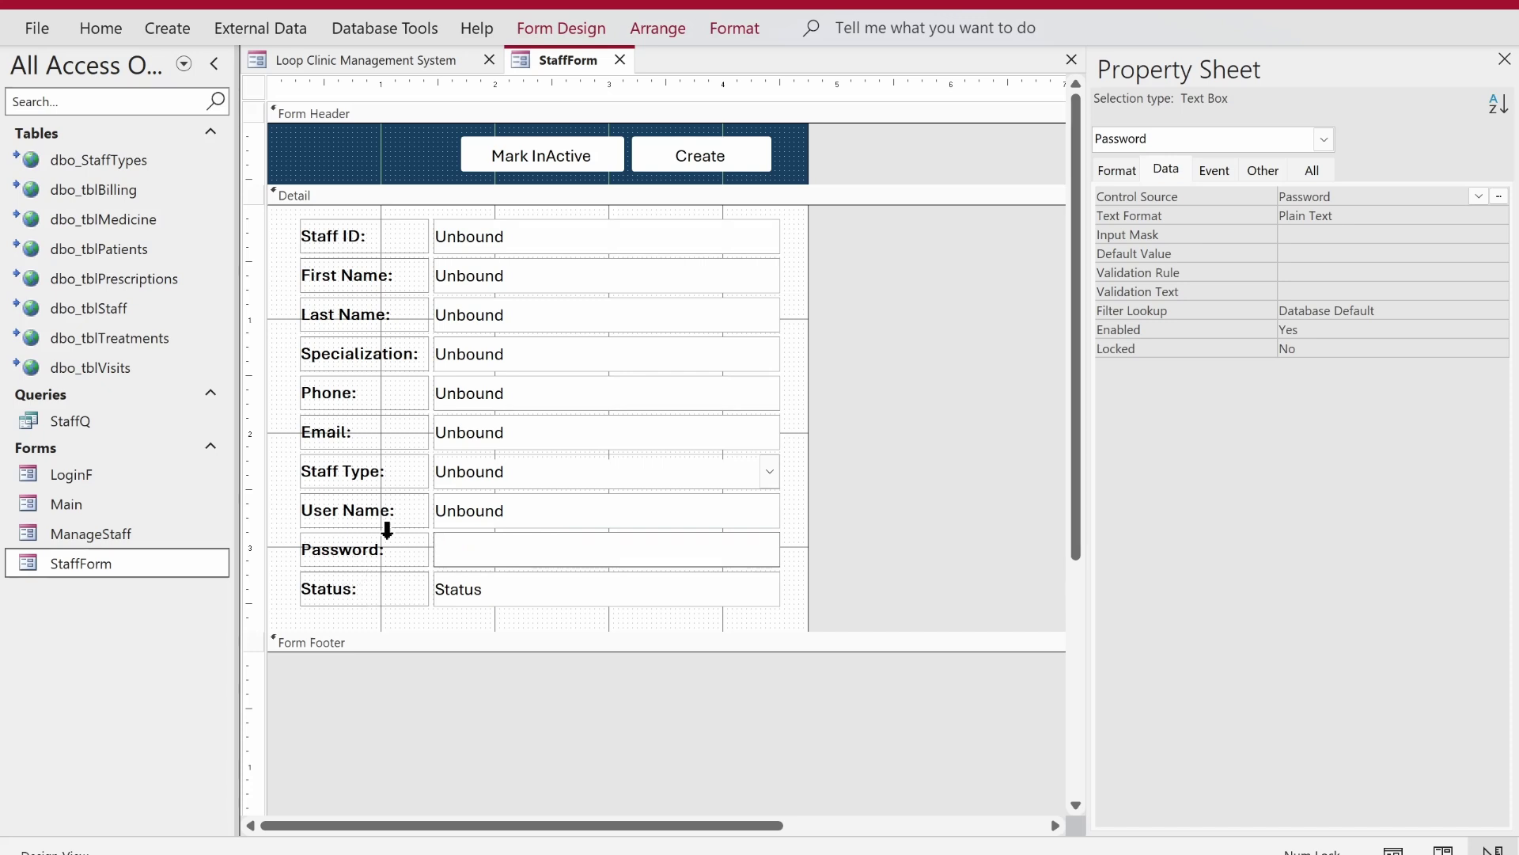
left_click(481, 581)
left_click_drag(480, 582, 391, 581)
key("Delete")
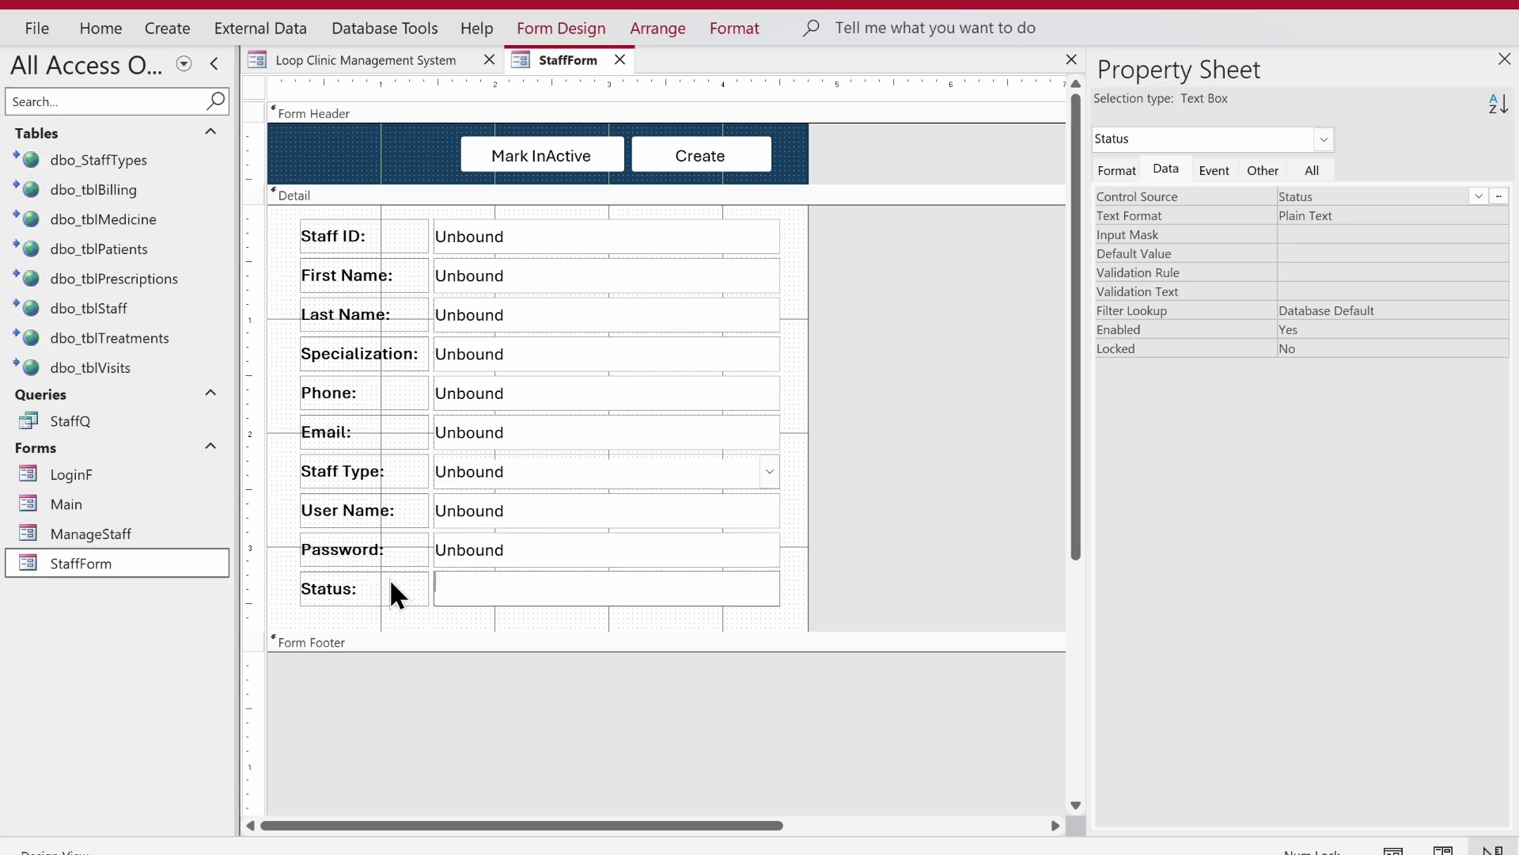
- Drag the Detail section's bottom edge up slightly to raise the form footer
left_click(858, 467)
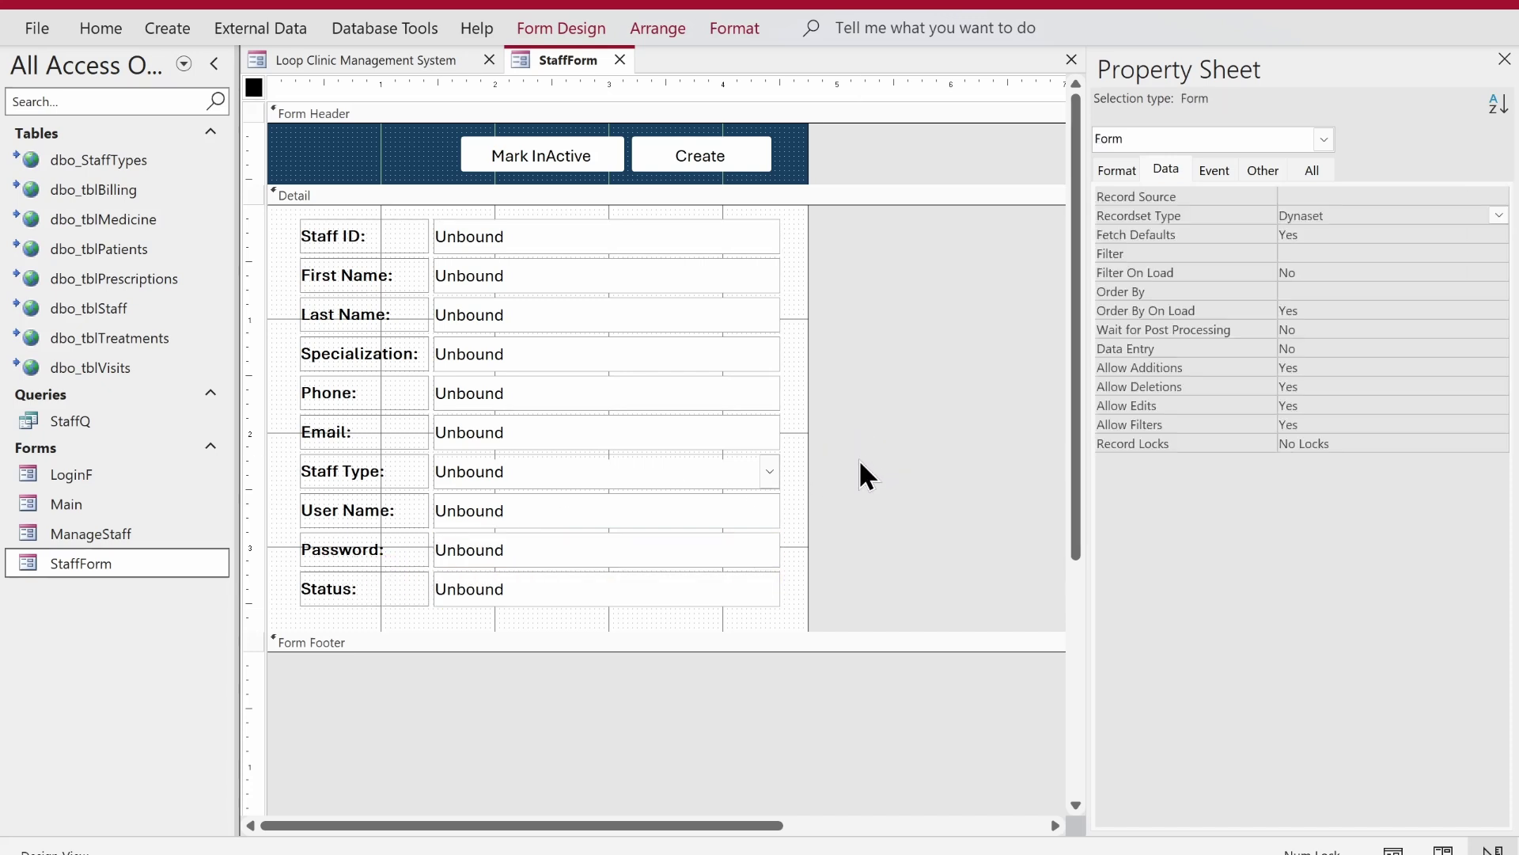
left_click(750, 624)
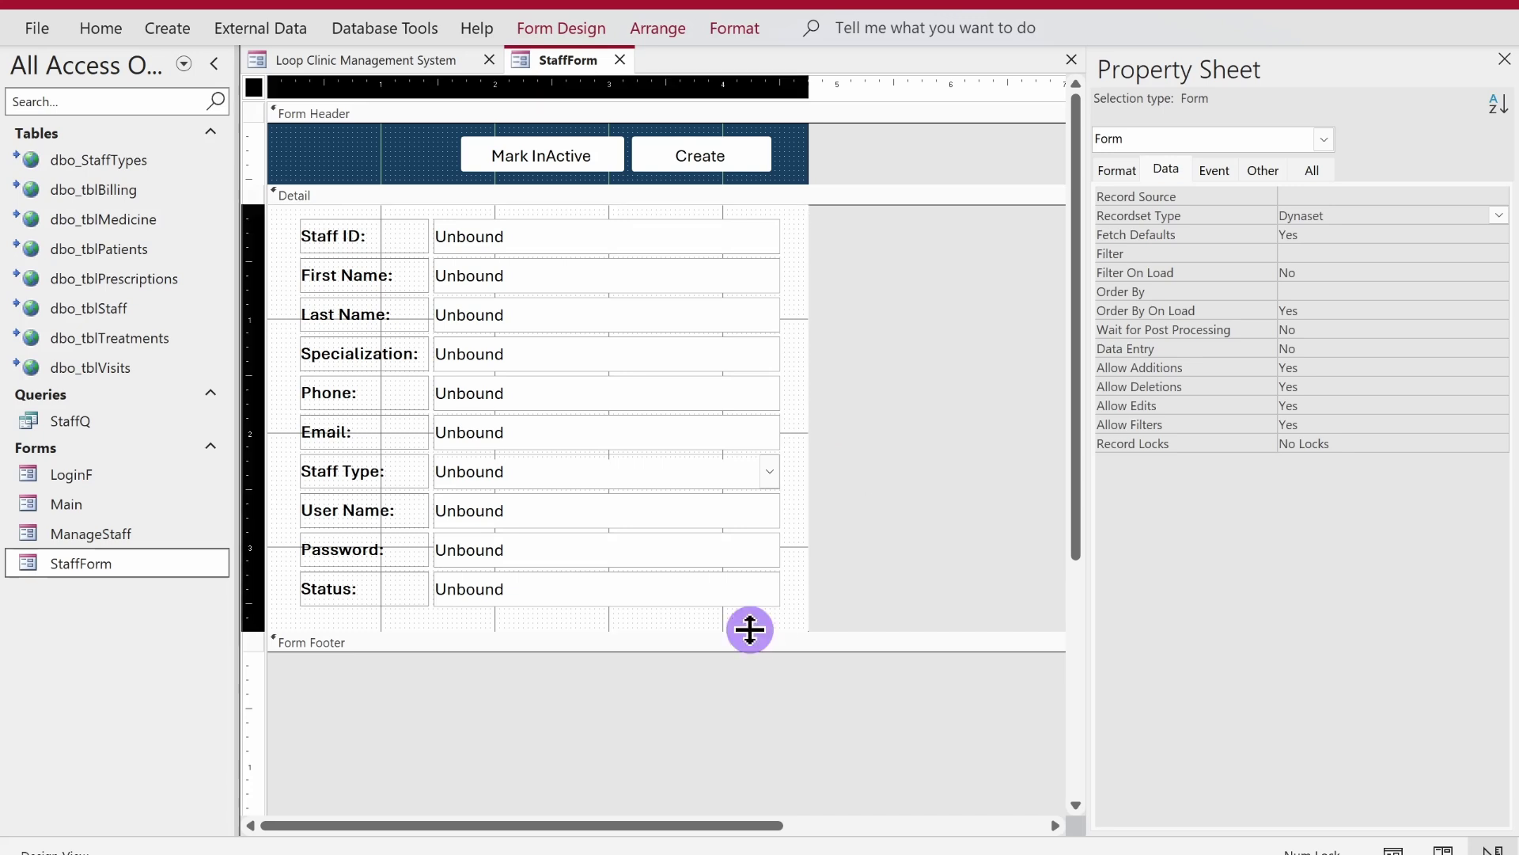
left_click_drag(749, 625, 748, 616)
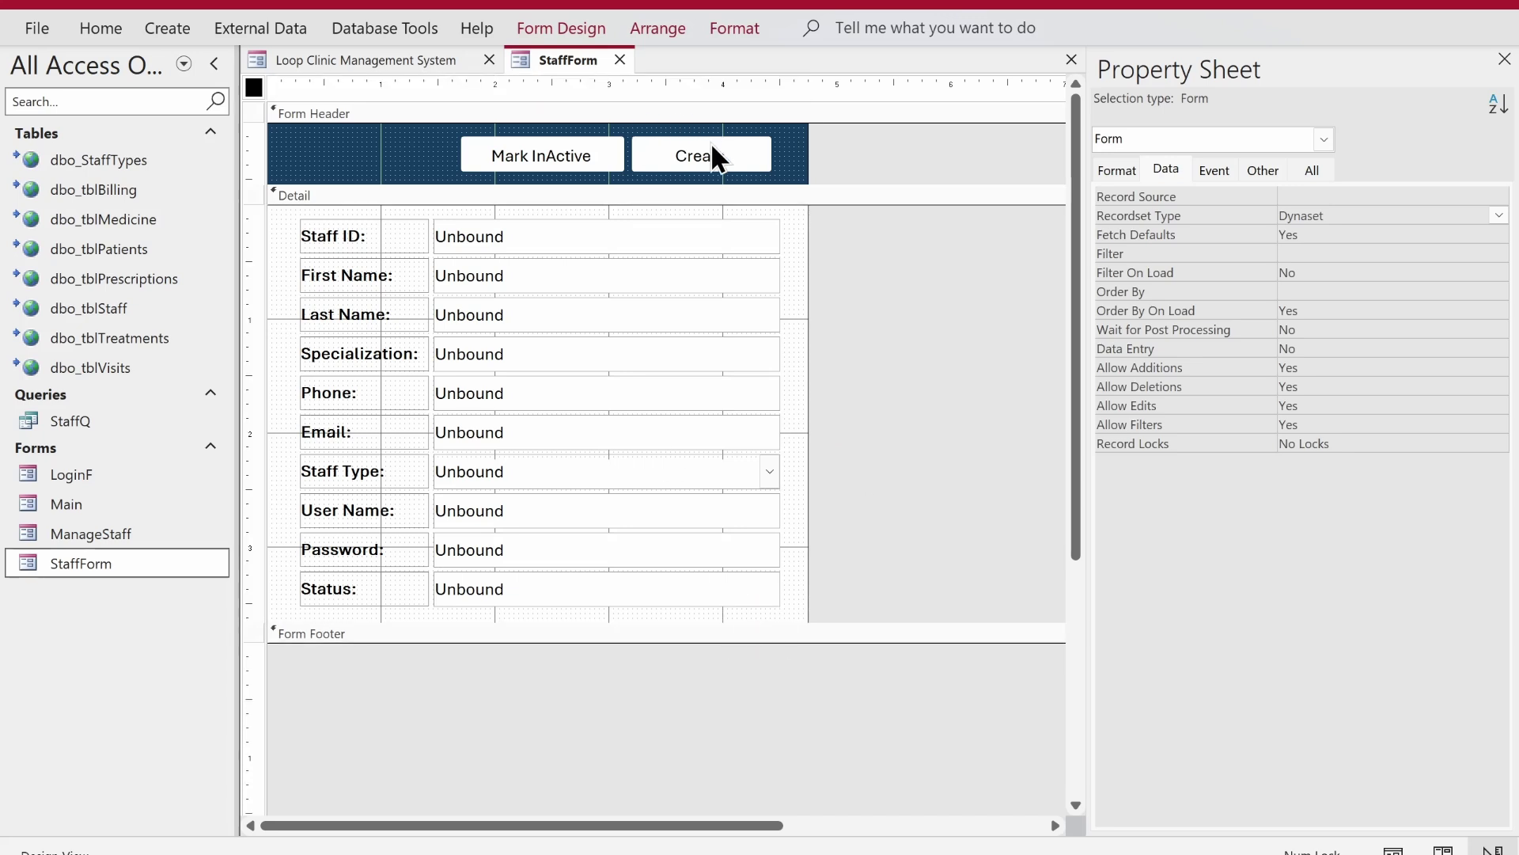
right_click(557, 61)
- Close the StaffForm design, then switch the ManageStaff staff list form to Design View
left_click(580, 69)
left_click(619, 60)
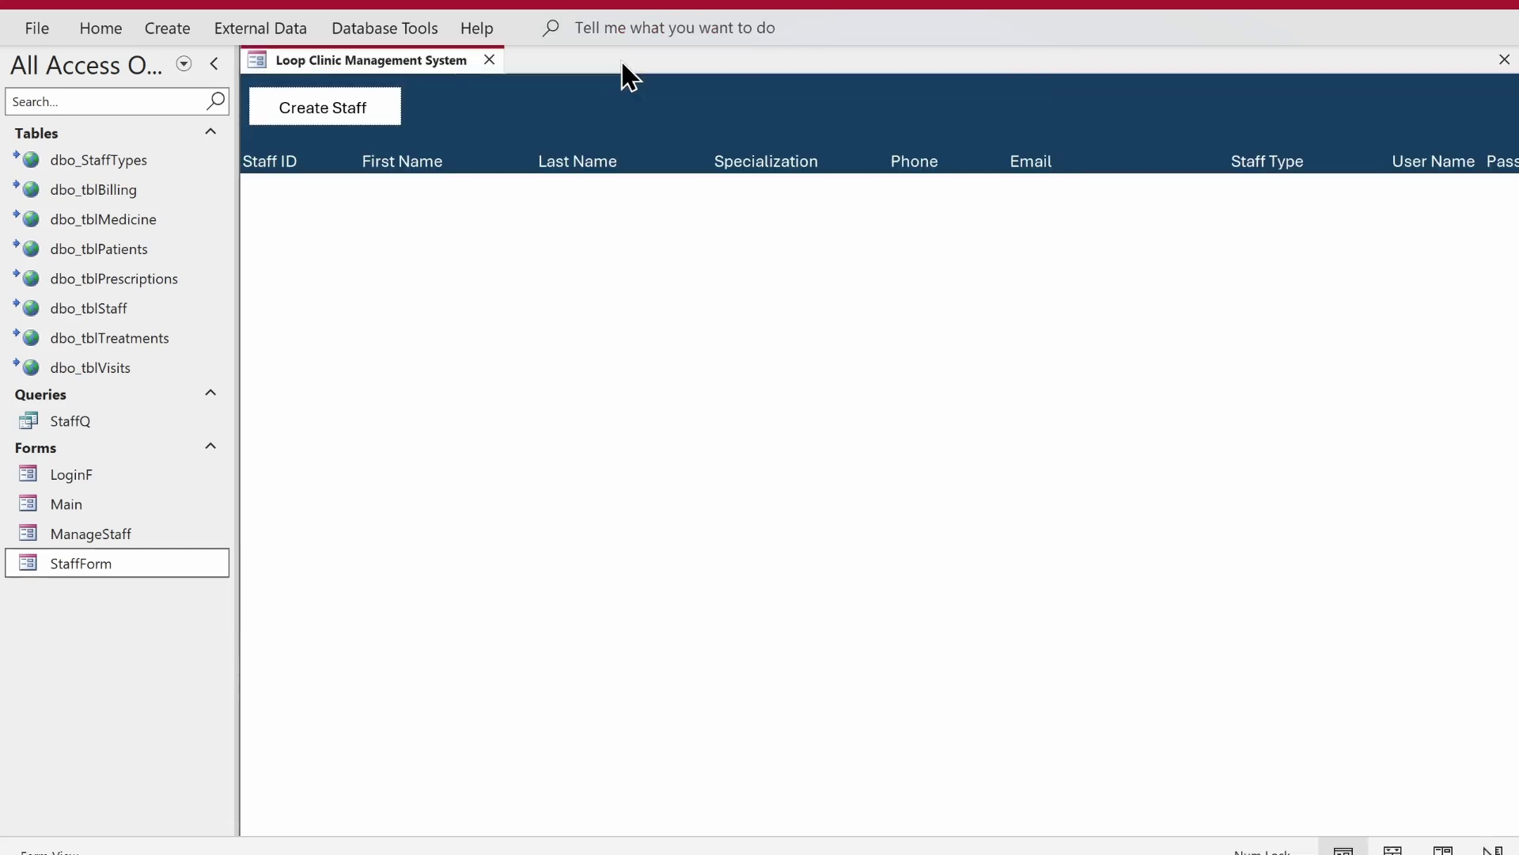
left_click(310, 121)
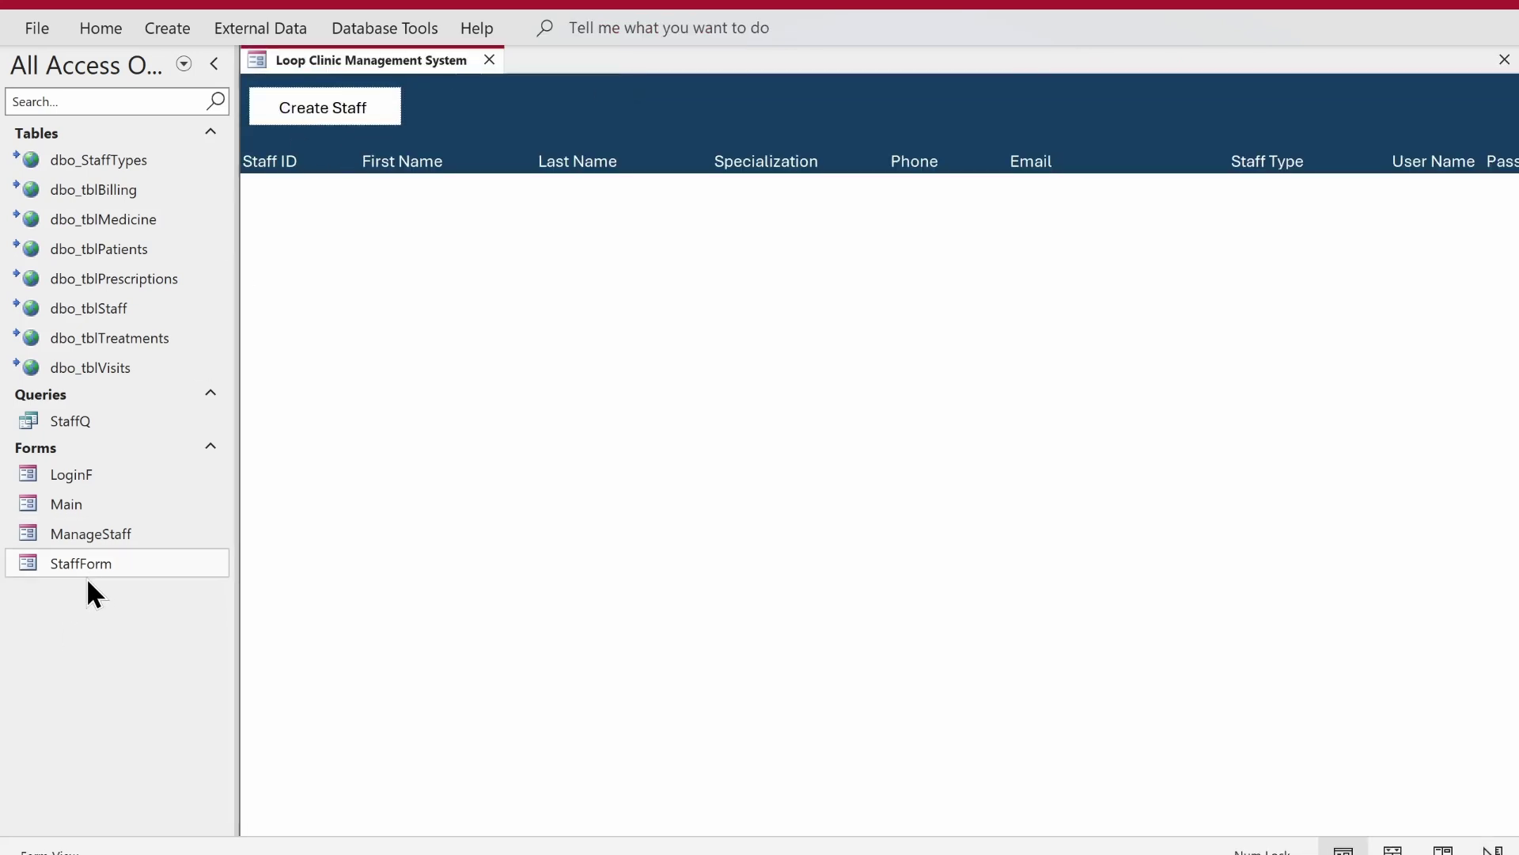
right_click(816, 155)
left_click(878, 252)
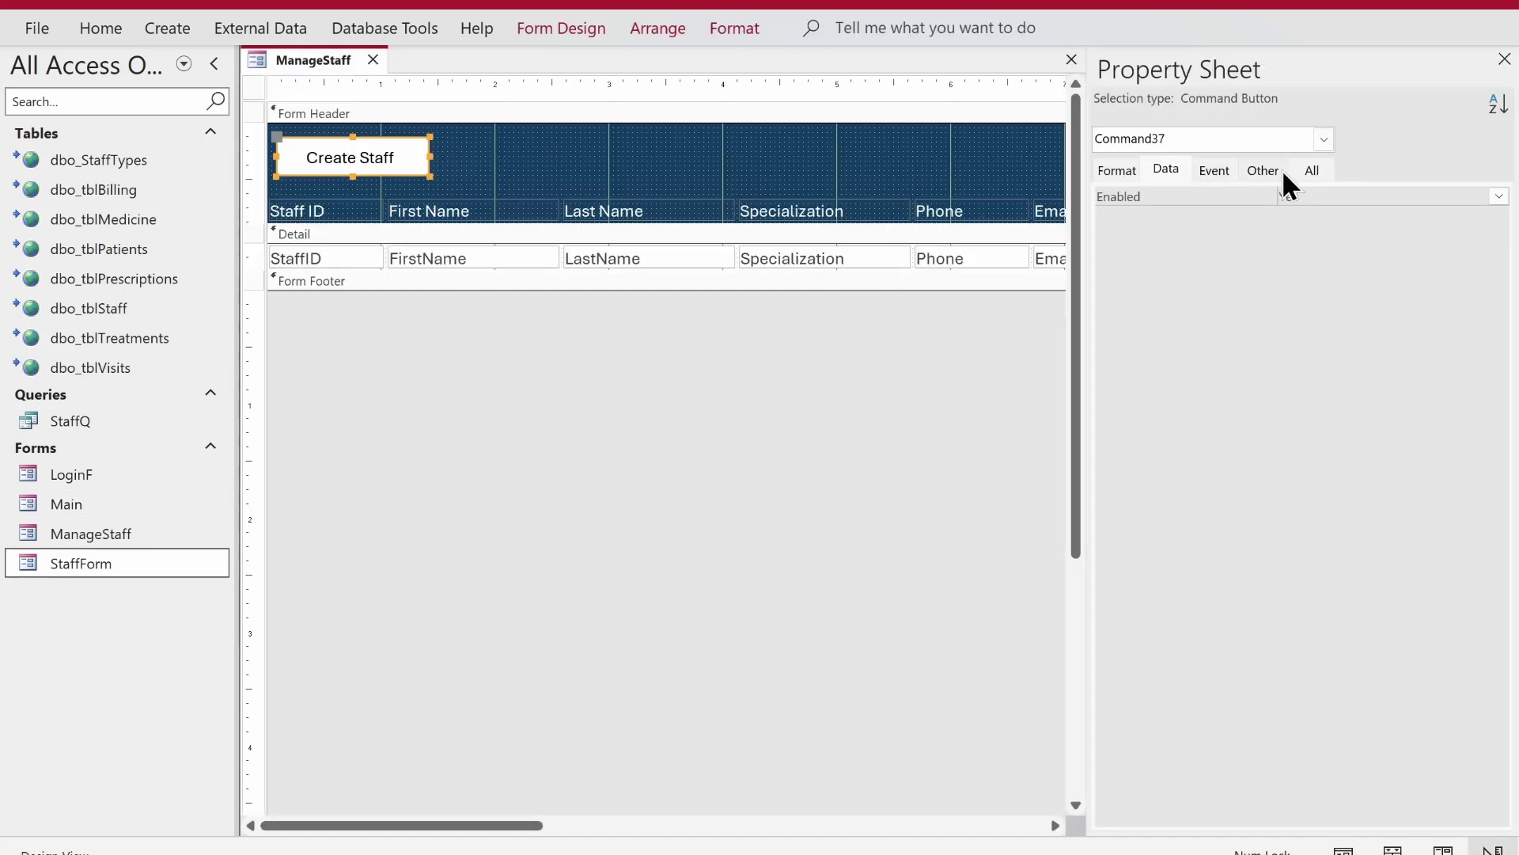
- Rename the Create Staff button from Command37 to btnCreateStaff
left_click(1282, 172)
left_click(1229, 194)
type("b")
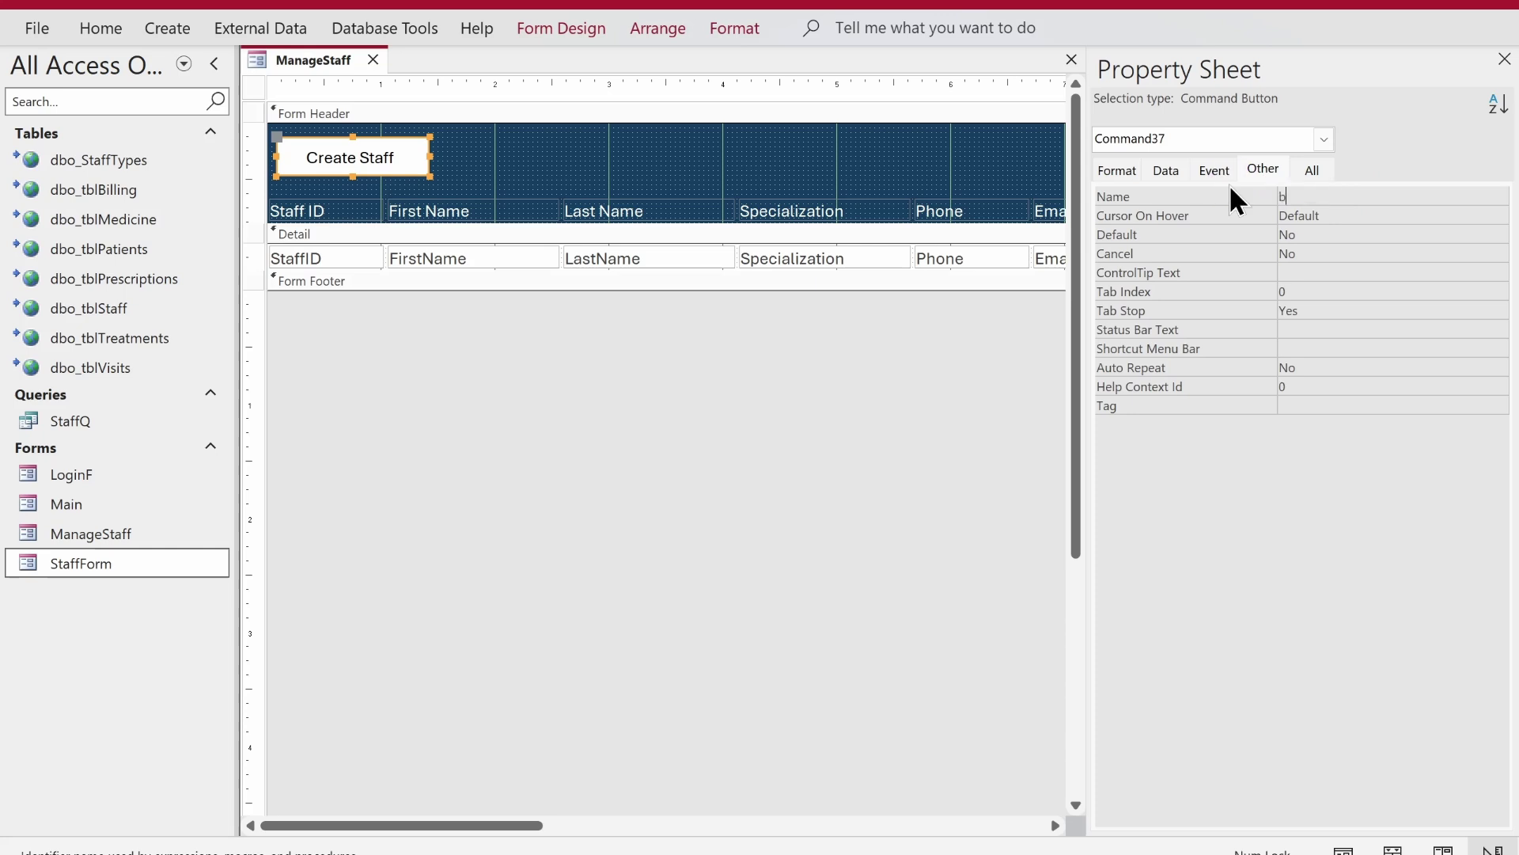
type("tnCreateStagg")
key("BackSpace")
key("BackSpace")
type("ff")
key("Return")
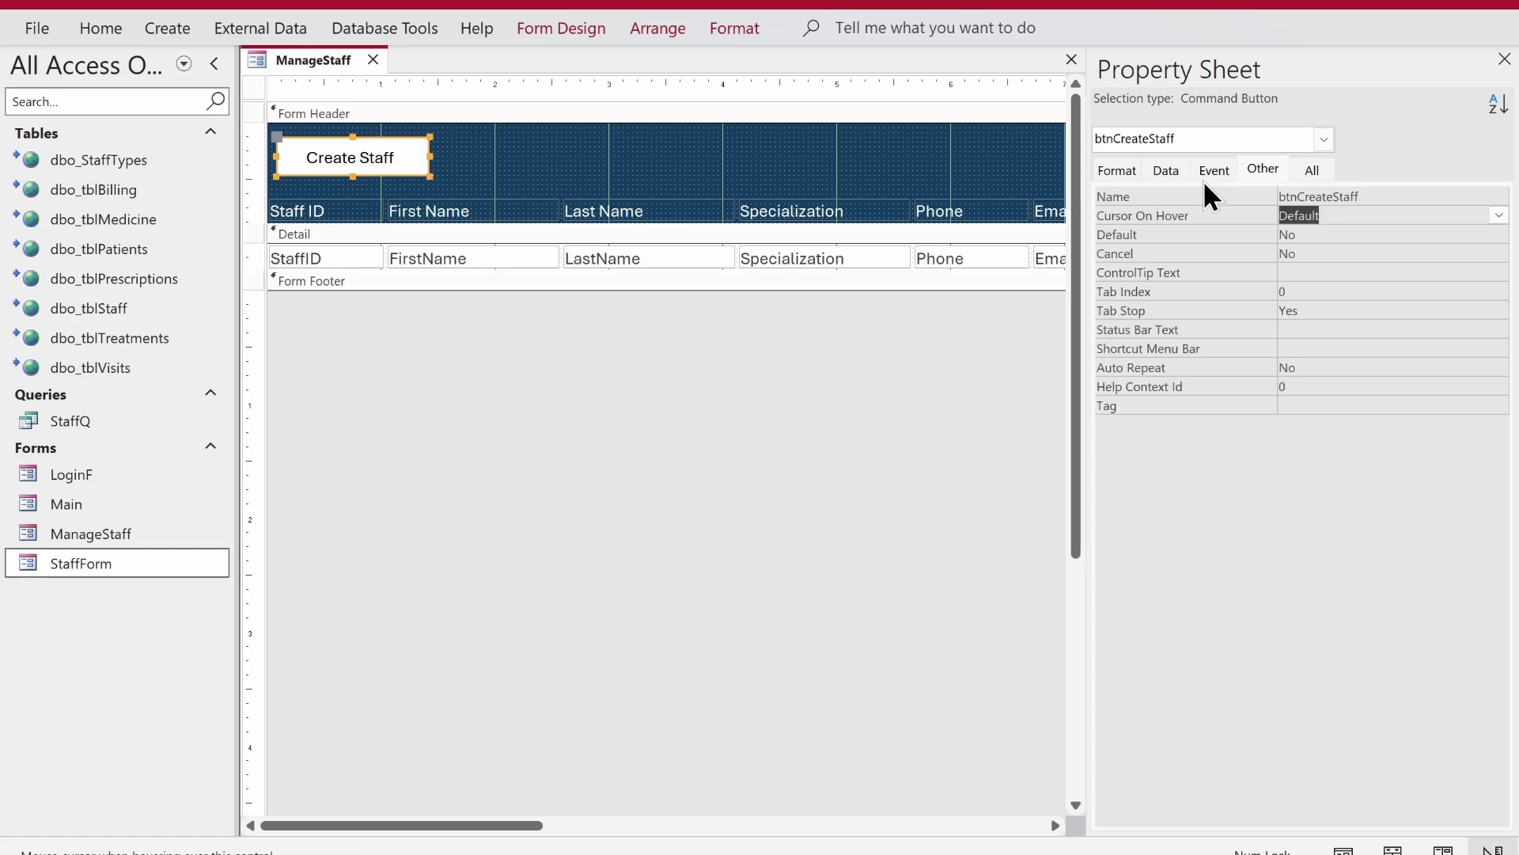
- Choose Code Builder for the button's On Click event
left_click(1210, 169)
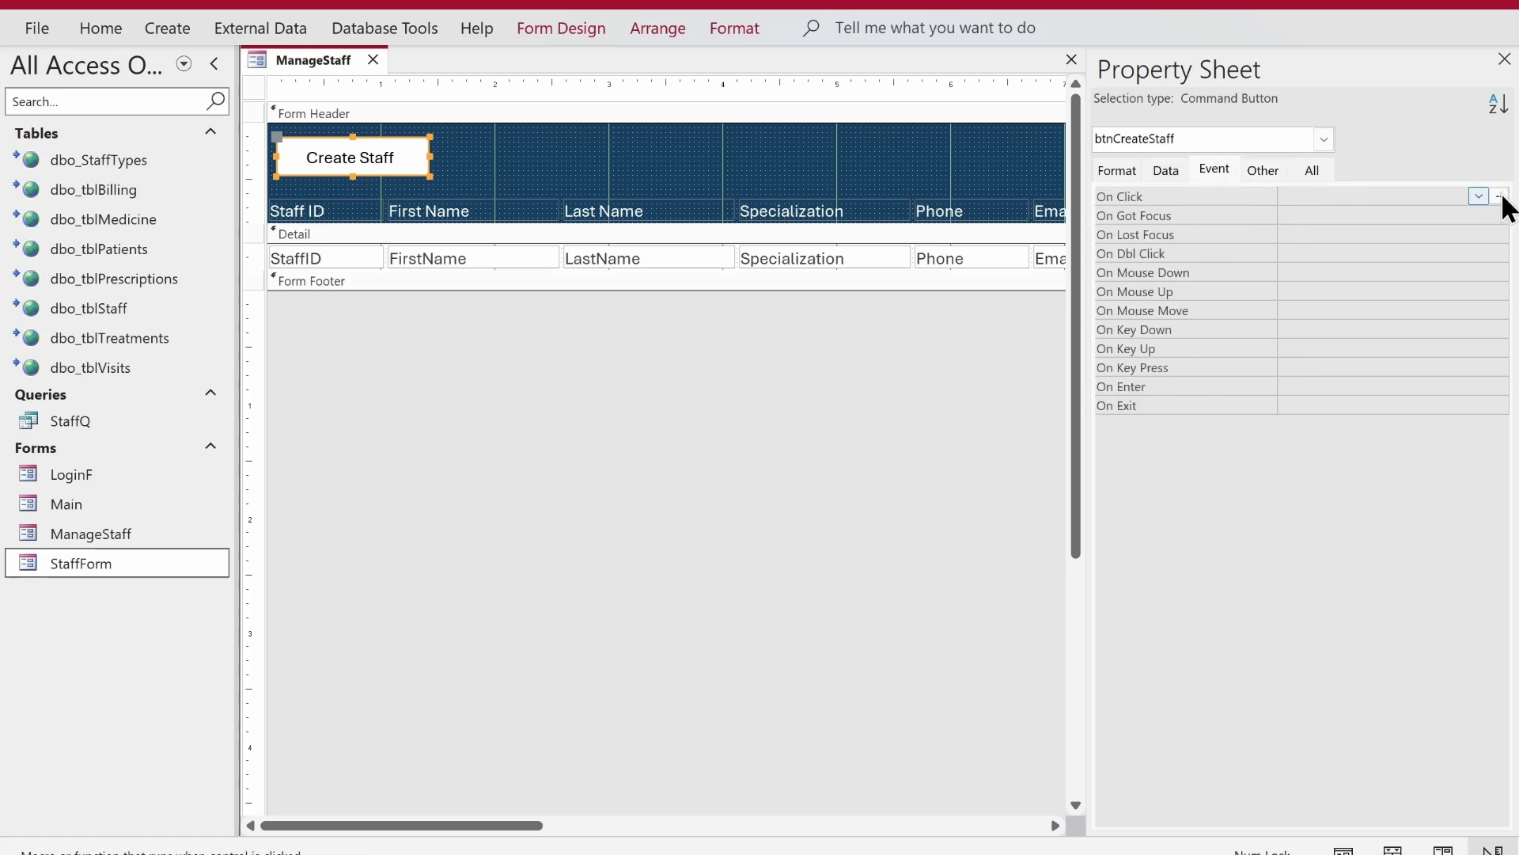
left_click(1499, 196)
double_click(688, 220)
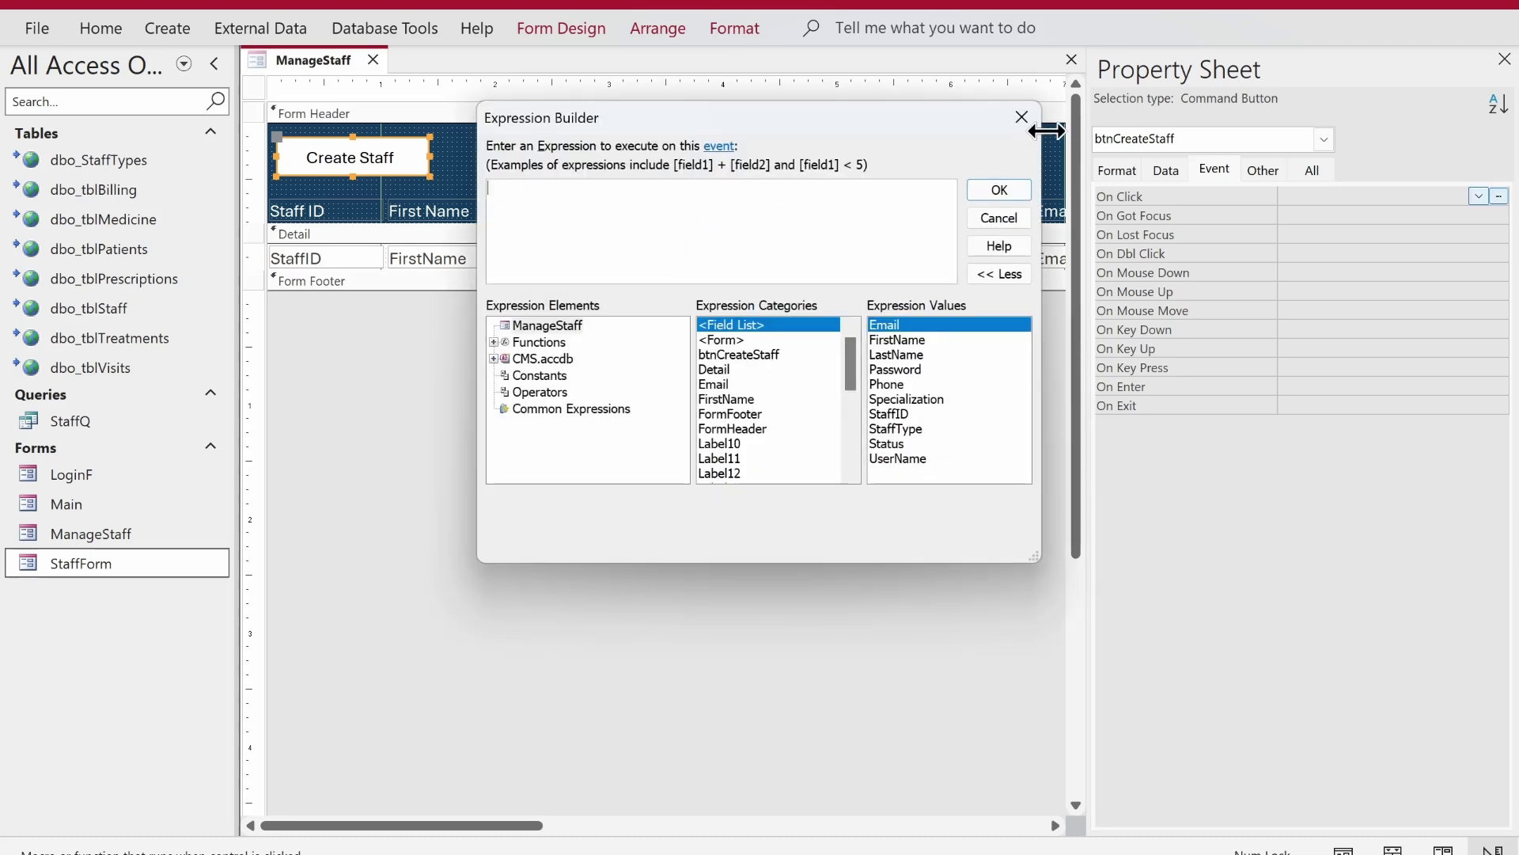
left_click(1024, 117)
left_click(1499, 196)
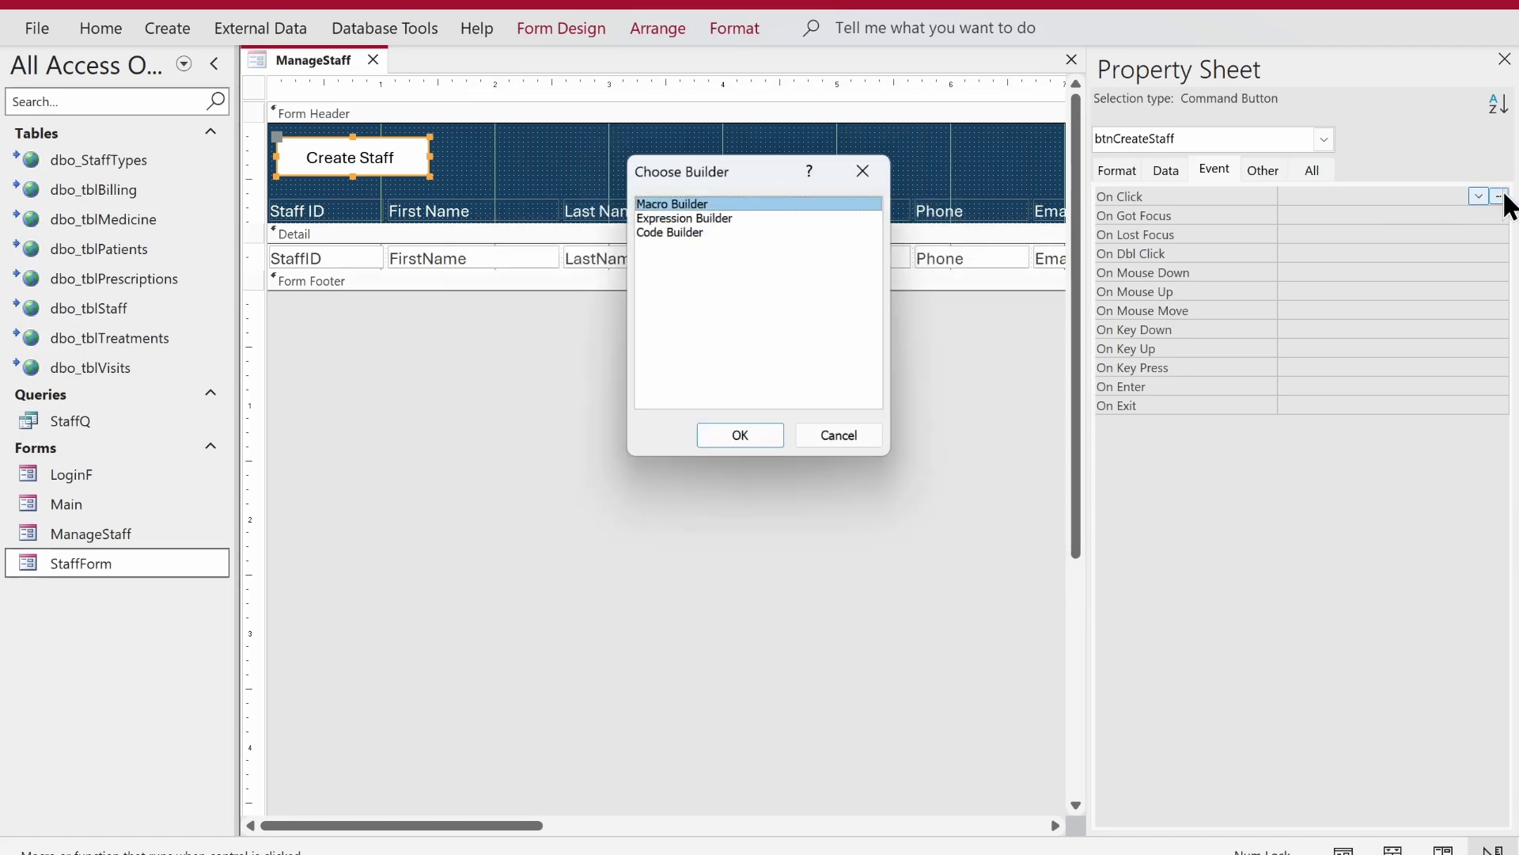
double_click(667, 232)
- Add DoCmd.OpenForm "StaffForm" to btnCreateStaff_Click and switch back to the ManageStaff design
key("Return")
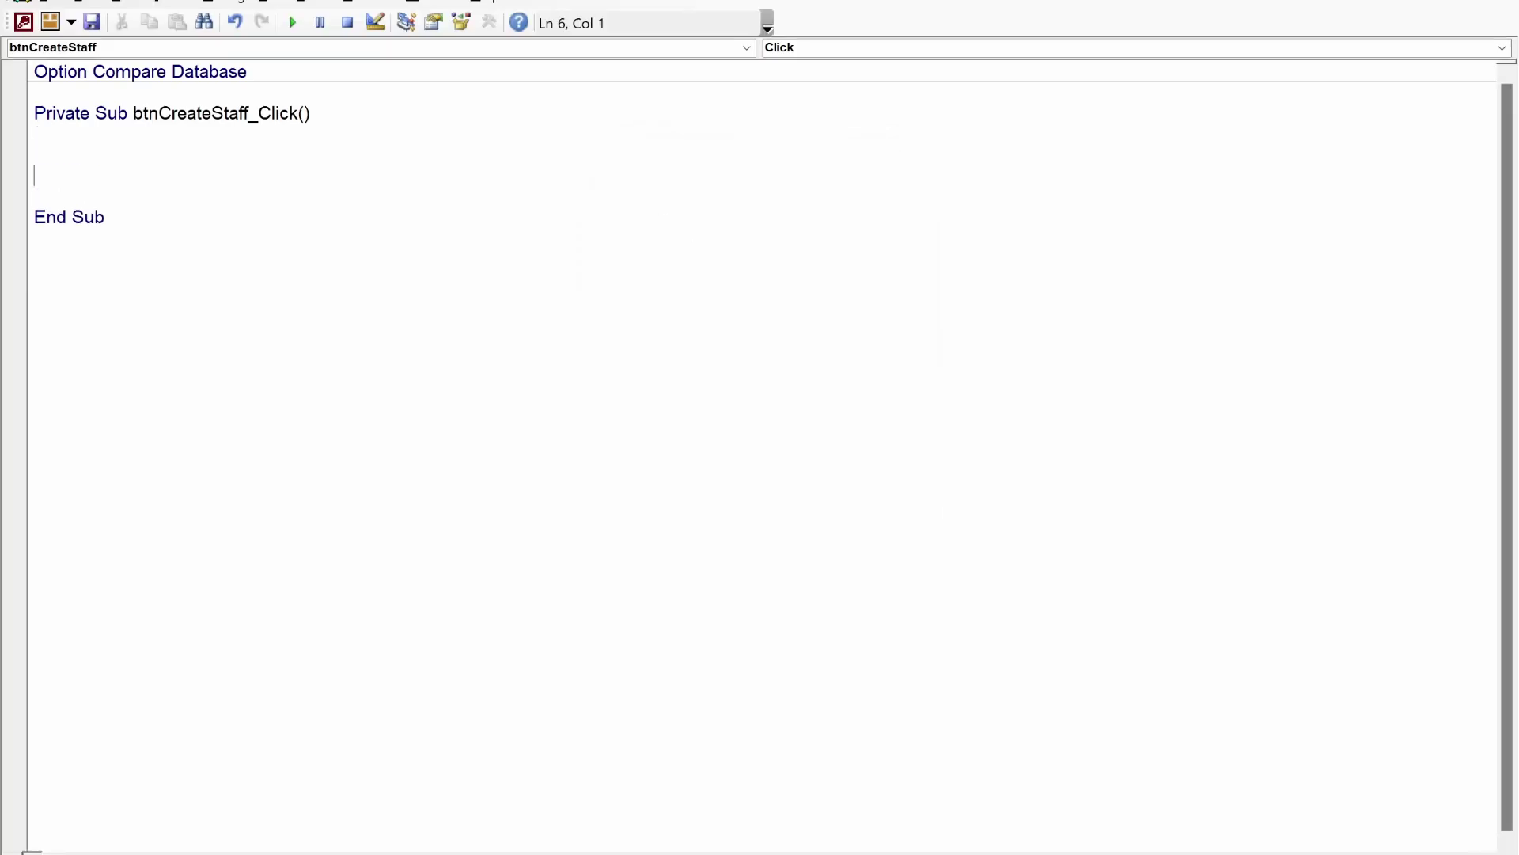
type("docmd.")
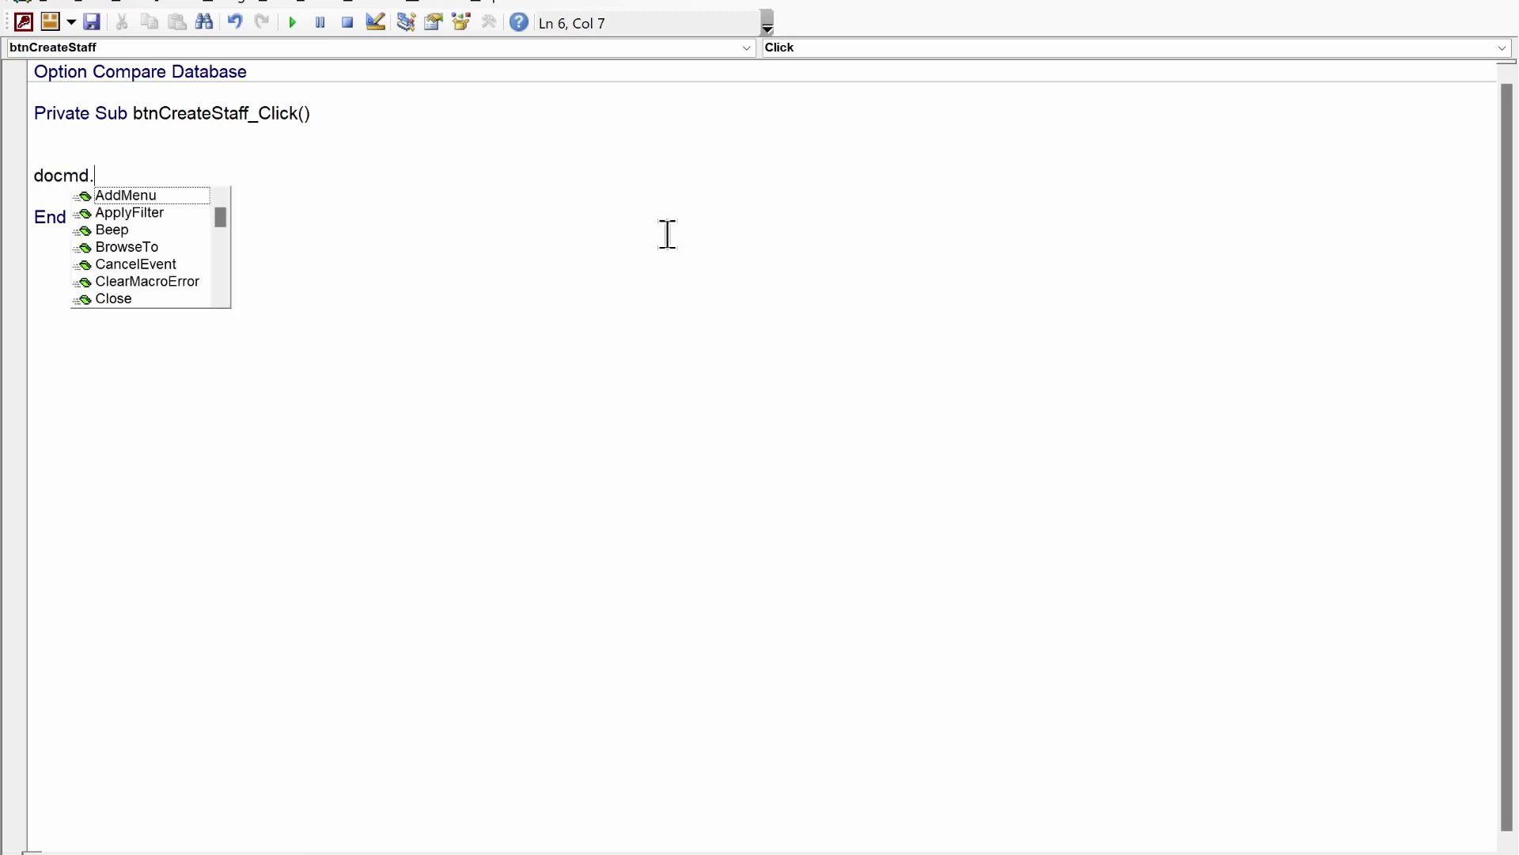
type("openform \"\"")
key("Left")
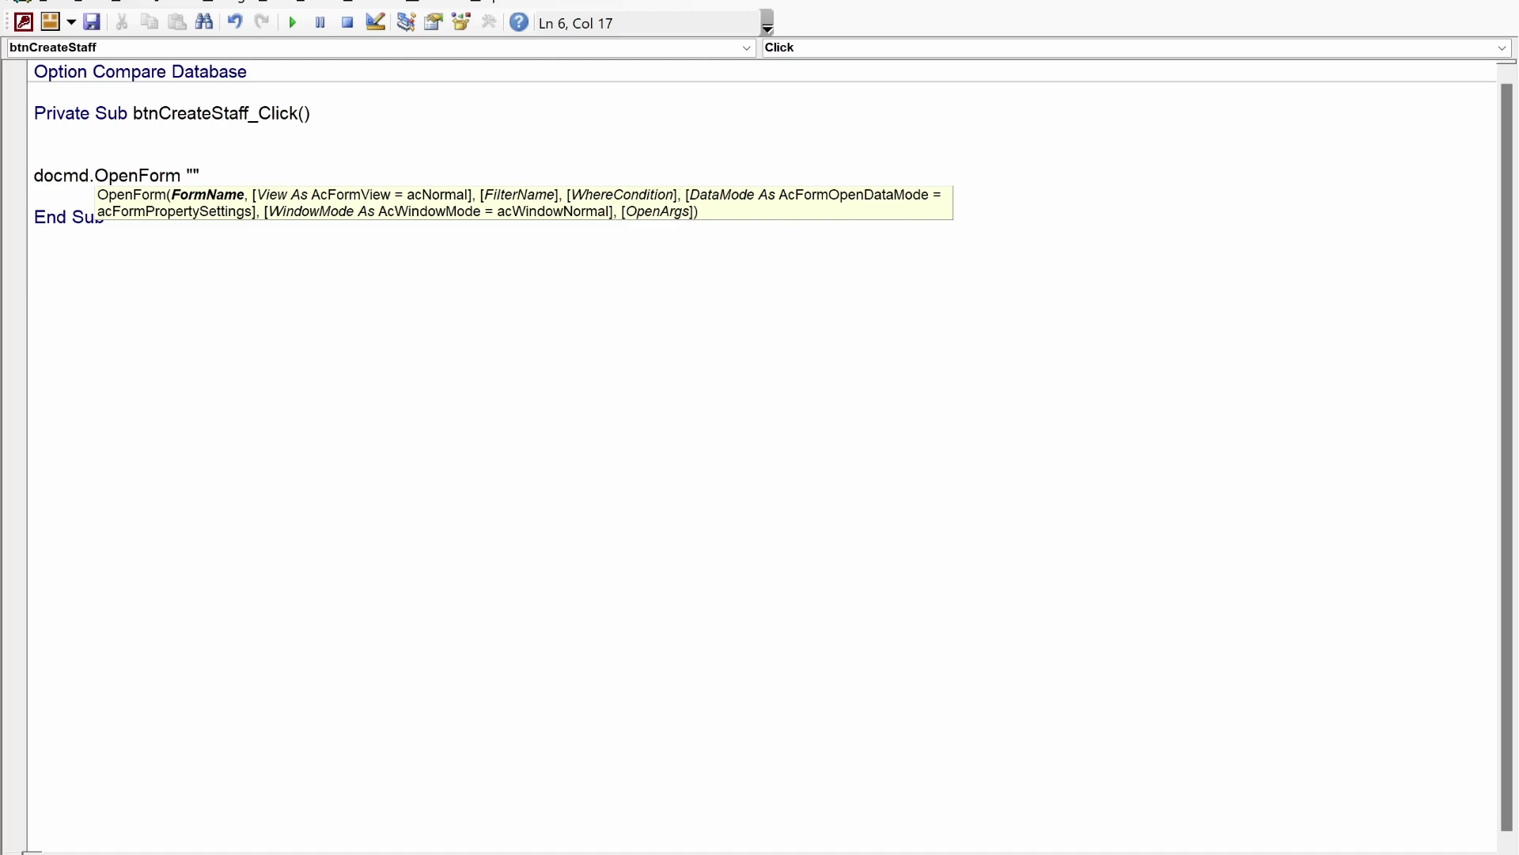
type("Staff")
key("alt+F11")
key("alt+F11")
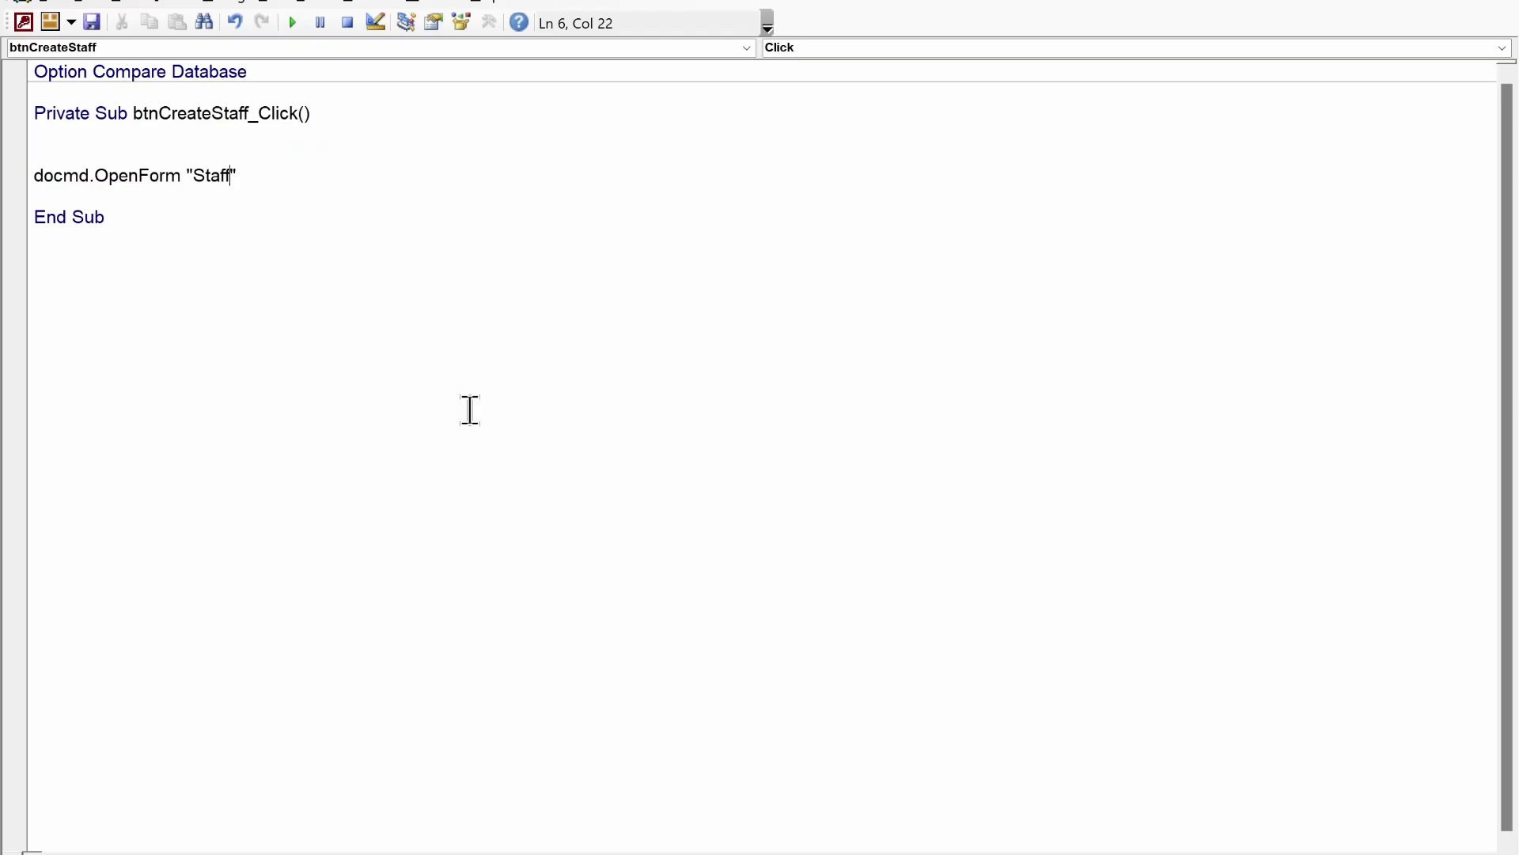
type("Form")
key("End")
key("Return")
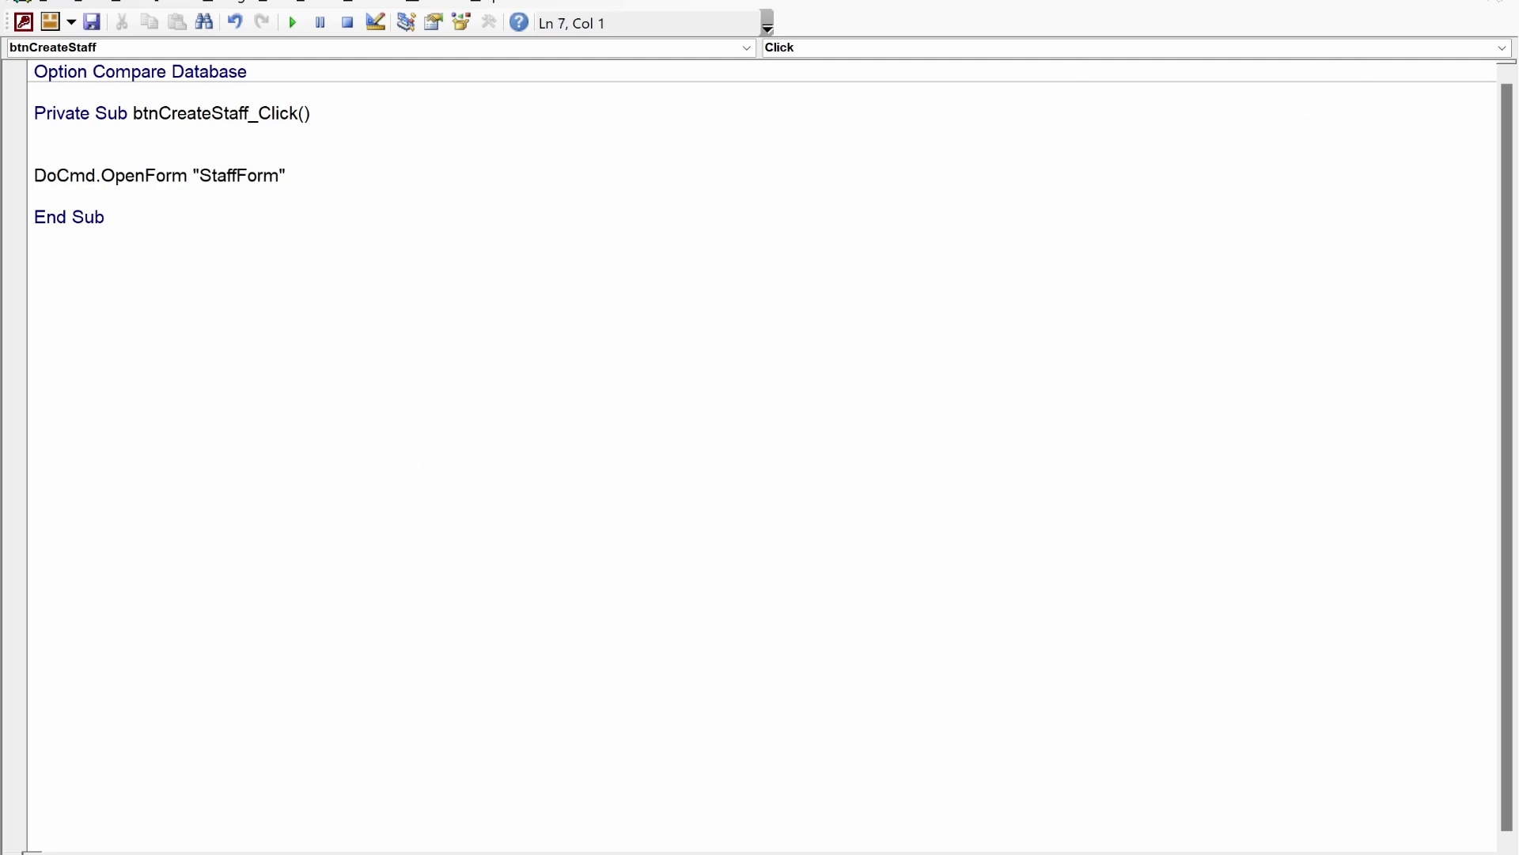
key("alt+F11")
right_click(305, 50)
- Run ManageStaff in Form View and check that Create Staff opens the staff information form
right_click(329, 54)
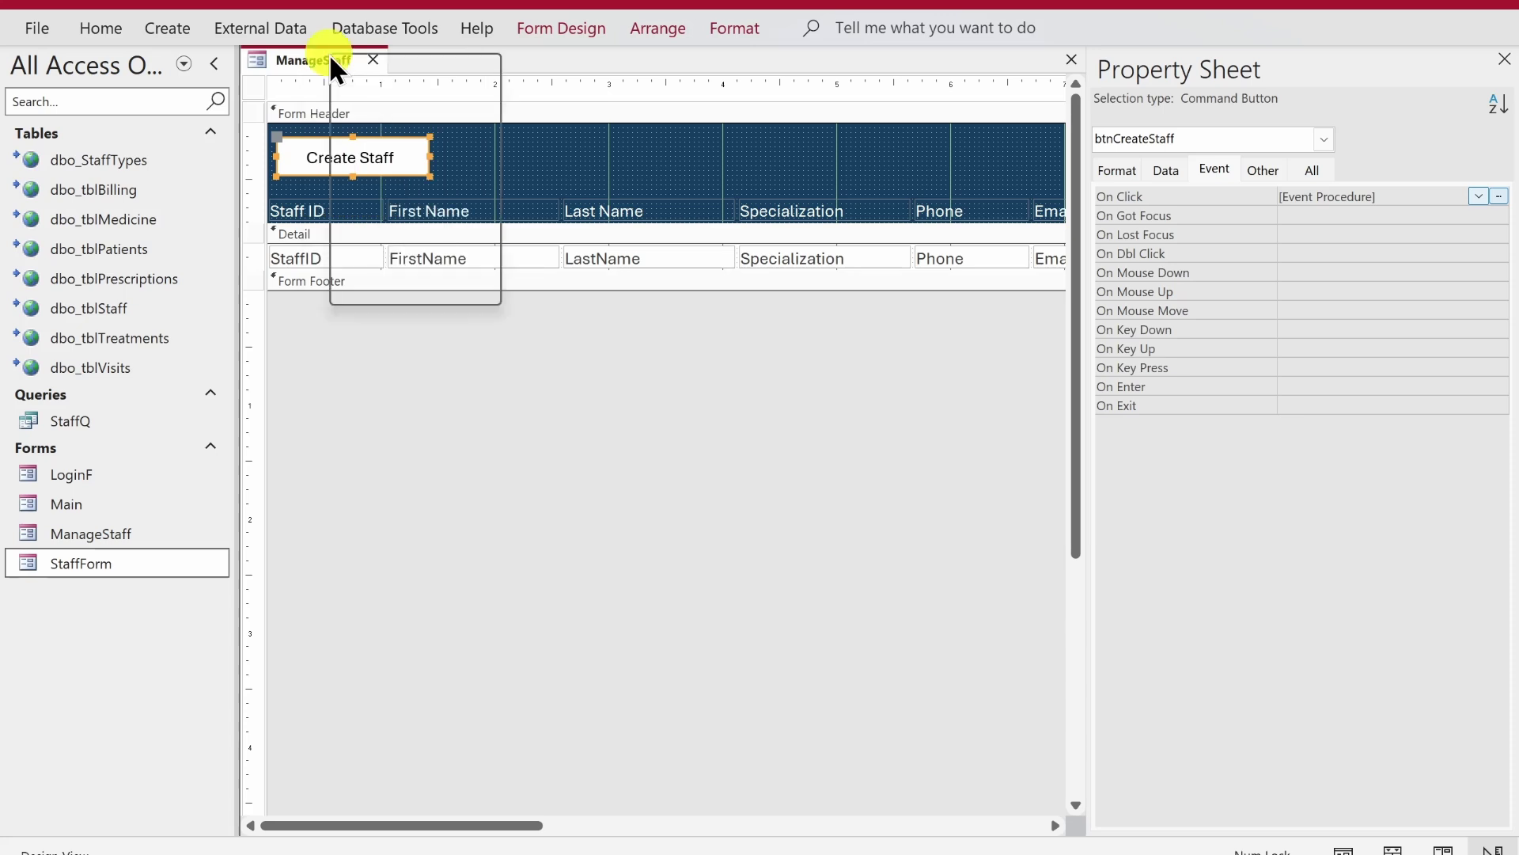
left_click(405, 183)
left_click(333, 106)
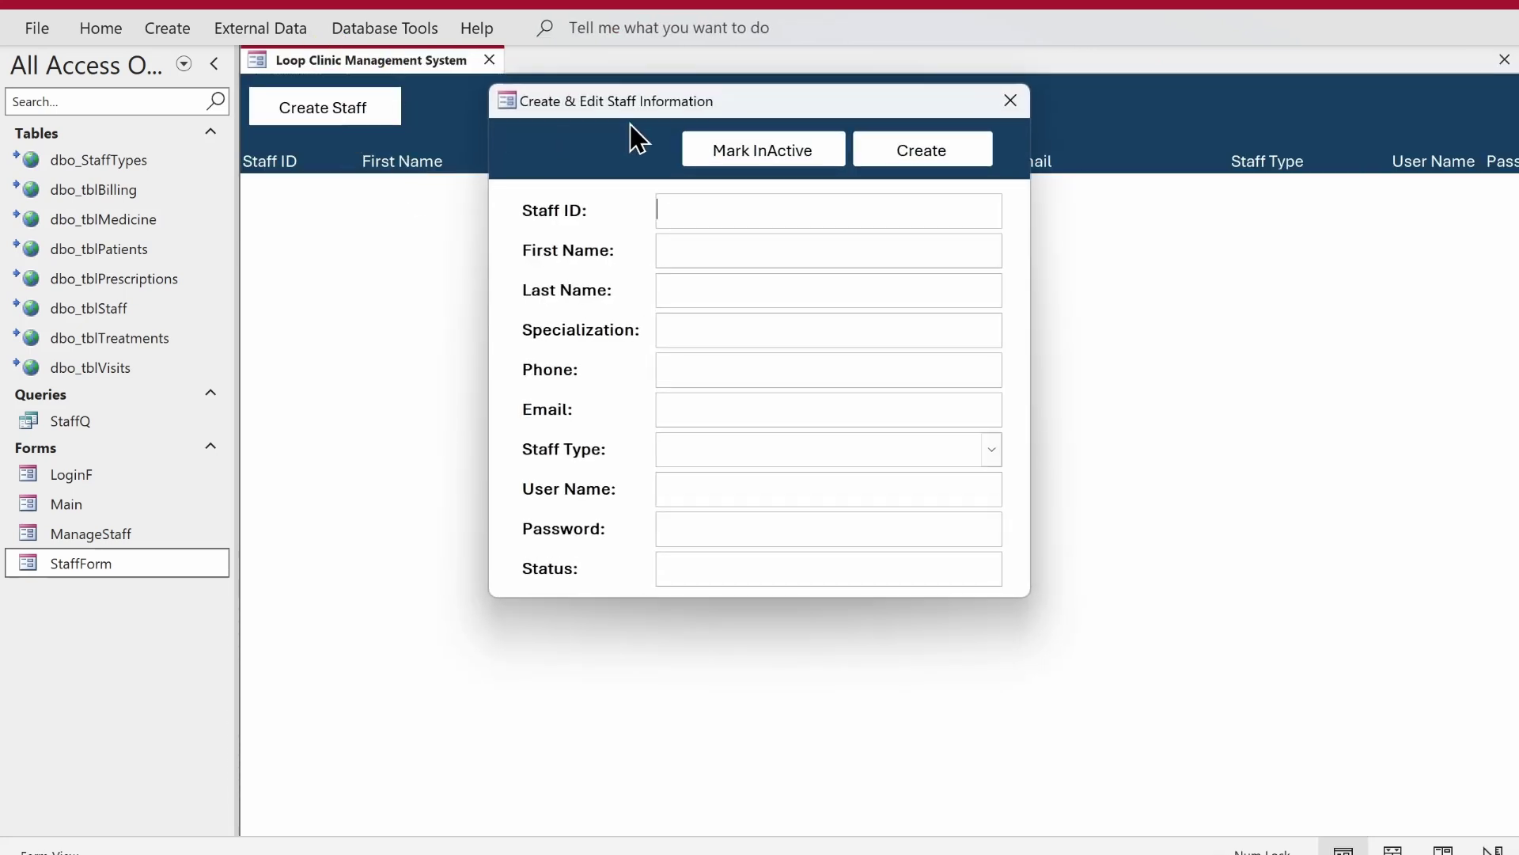
left_click_drag(704, 107, 718, 222)
left_click(815, 353)
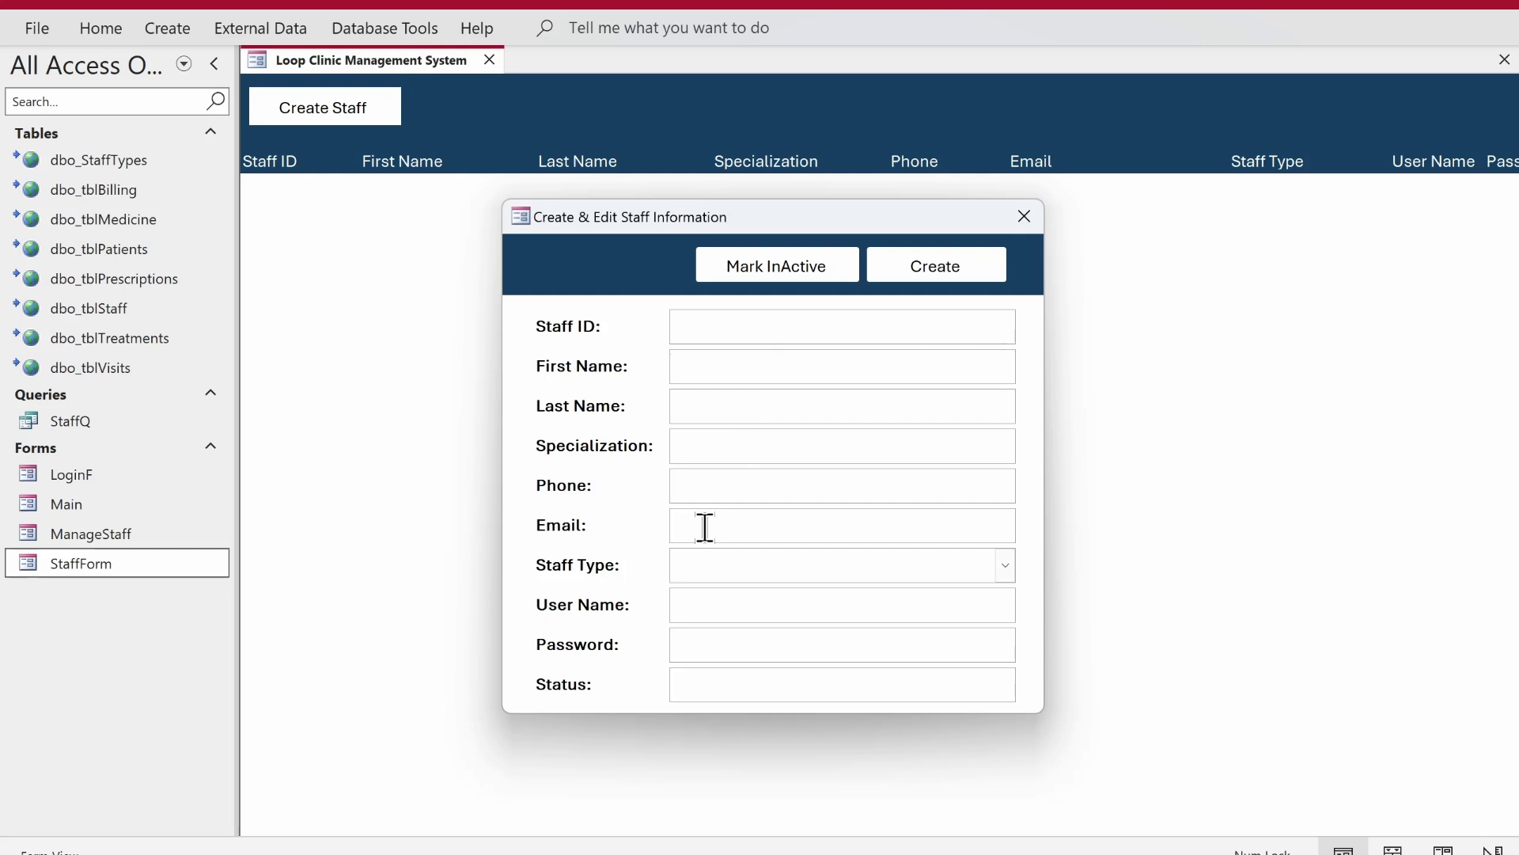
left_click(946, 258)
left_click(958, 269)
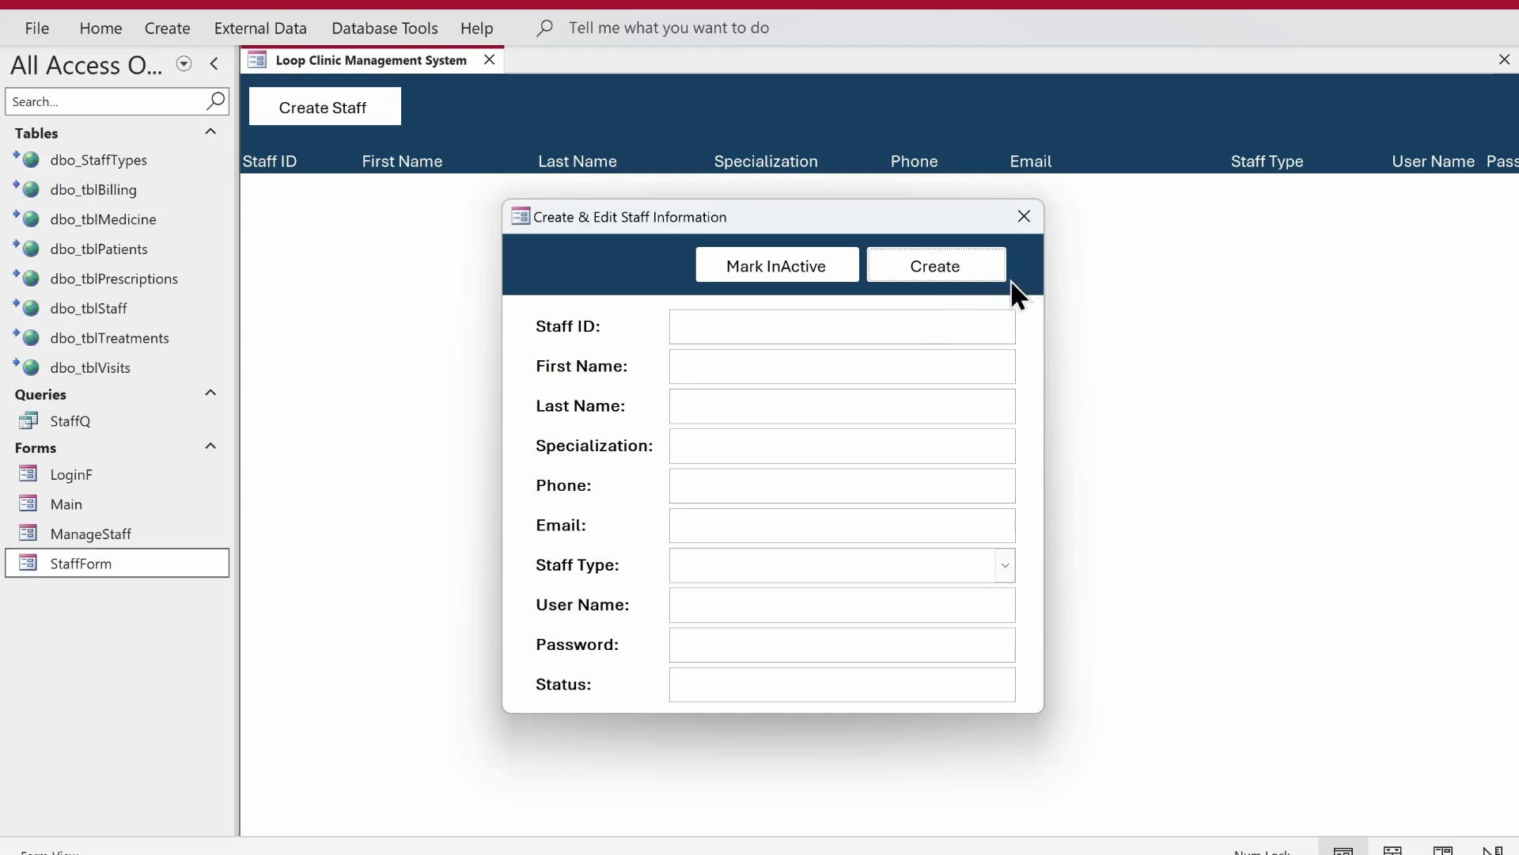
left_click(950, 274)
- Create an empty btnCreate_Click procedure for StaffForm's Create button
right_click(942, 265)
left_click(976, 321)
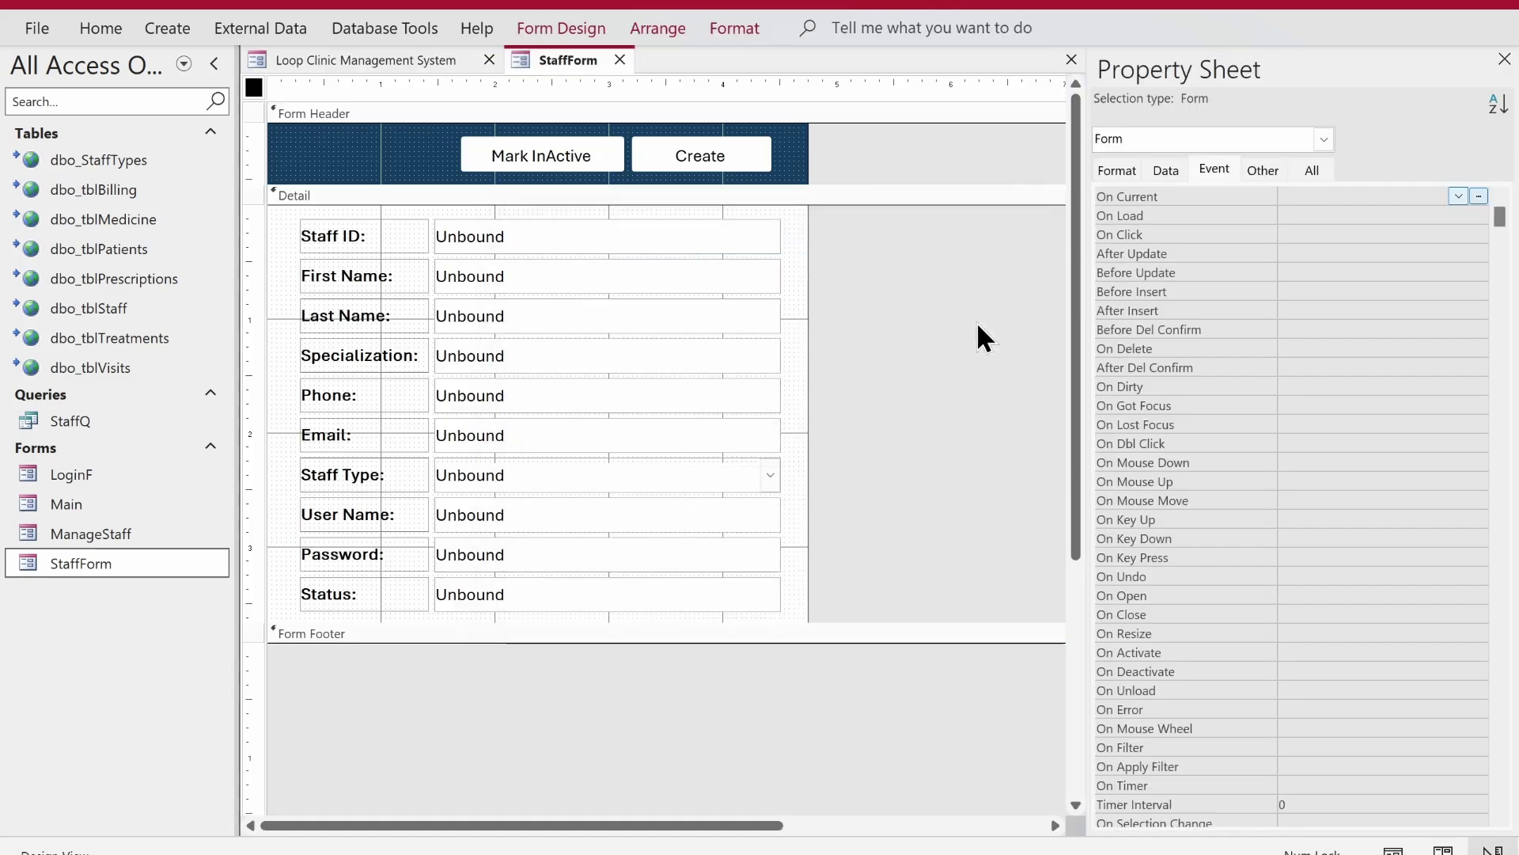
left_click(752, 159)
left_click(1219, 167)
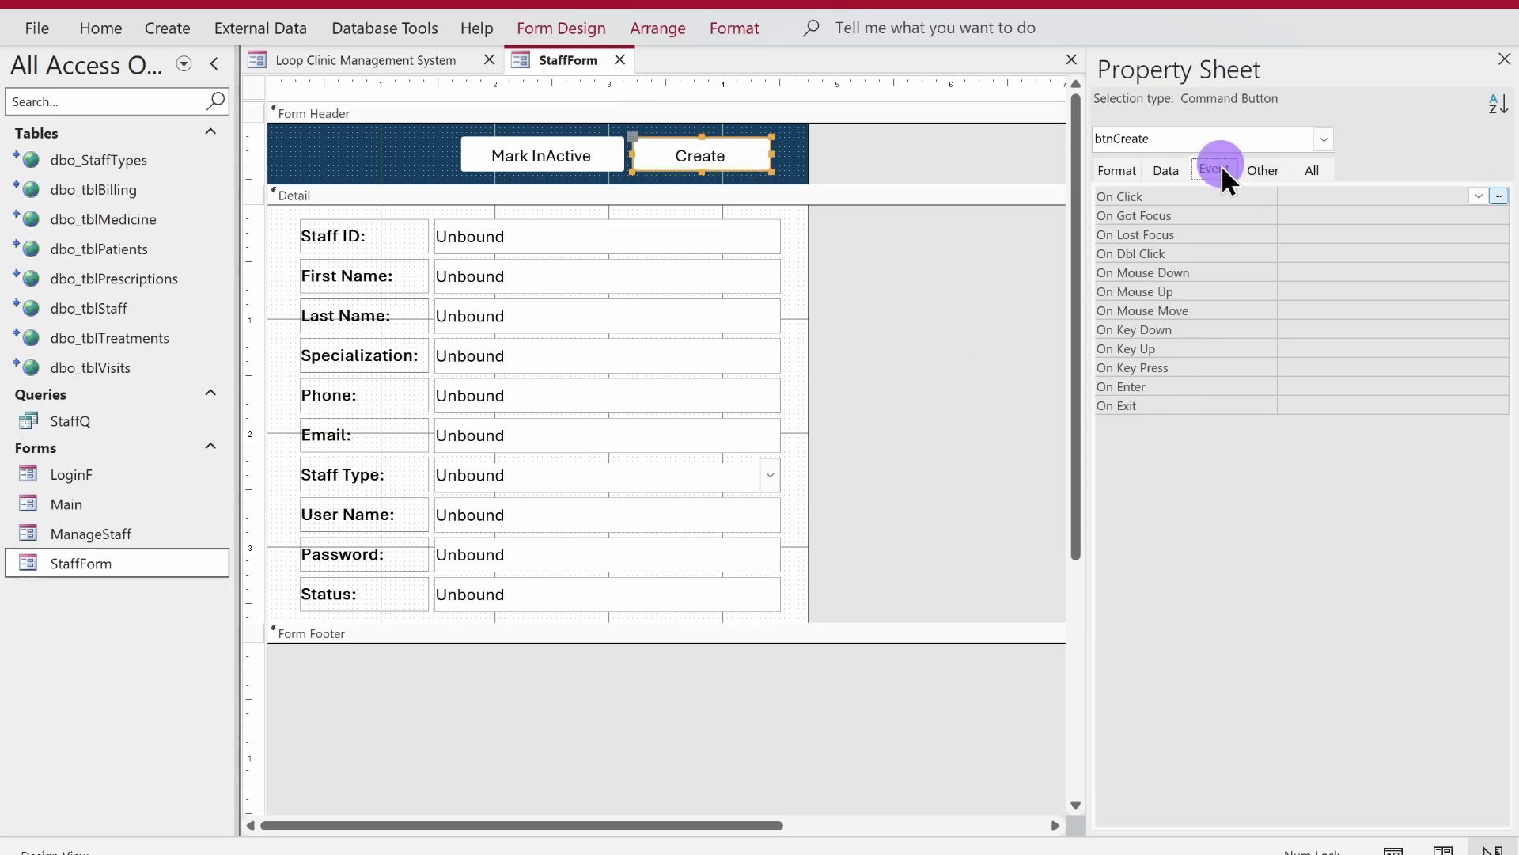
left_click(1499, 197)
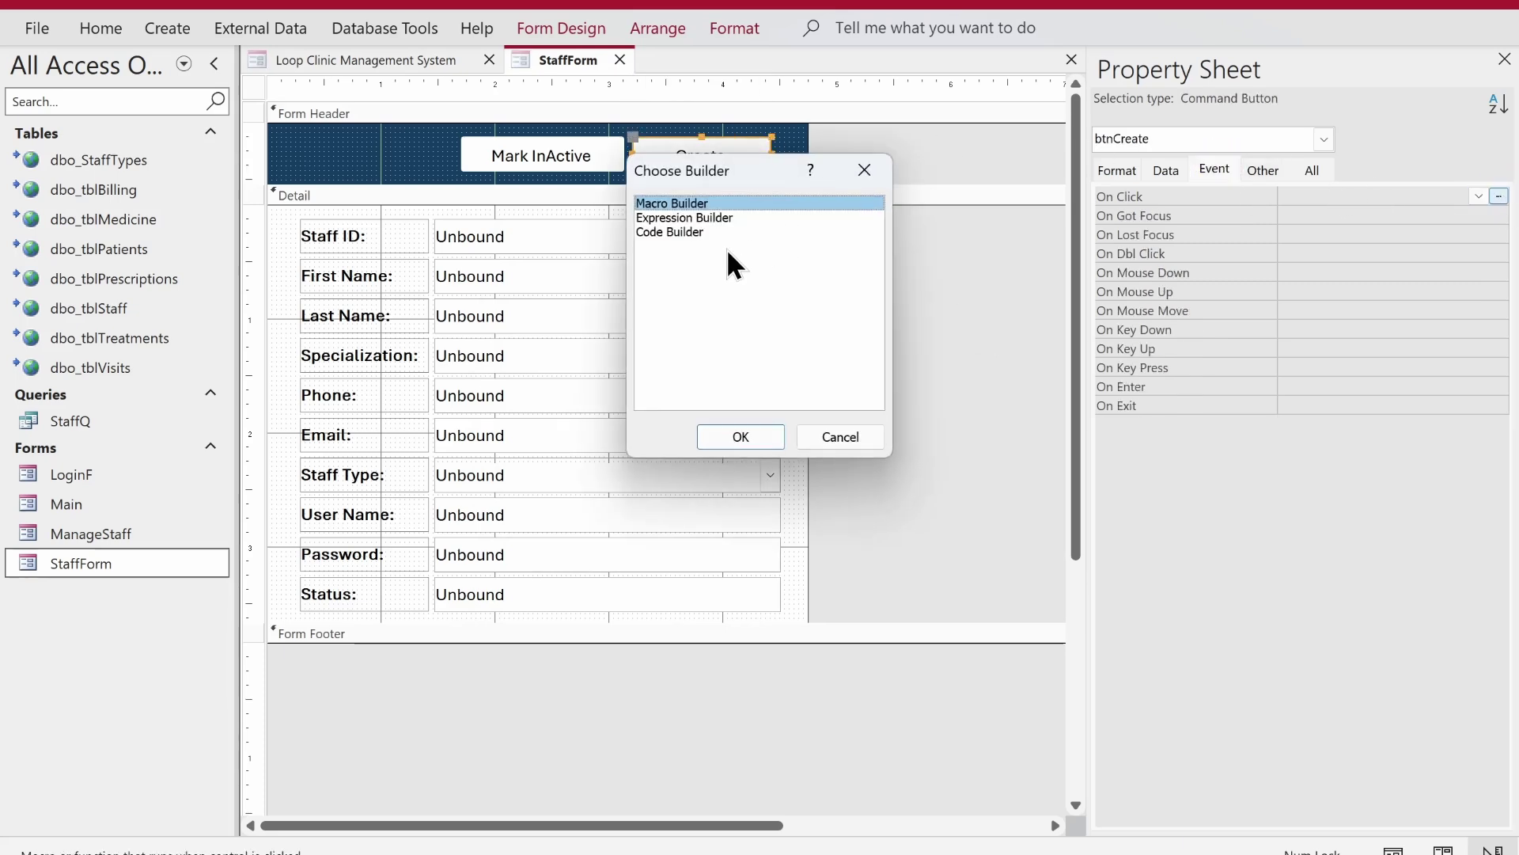
double_click(720, 232)
key("Return")
key("Return")
key("Return")
- Declare Dim rs As Recordset and begin the Set rs = CurrentDb.OpenRecordset line
key("Up")
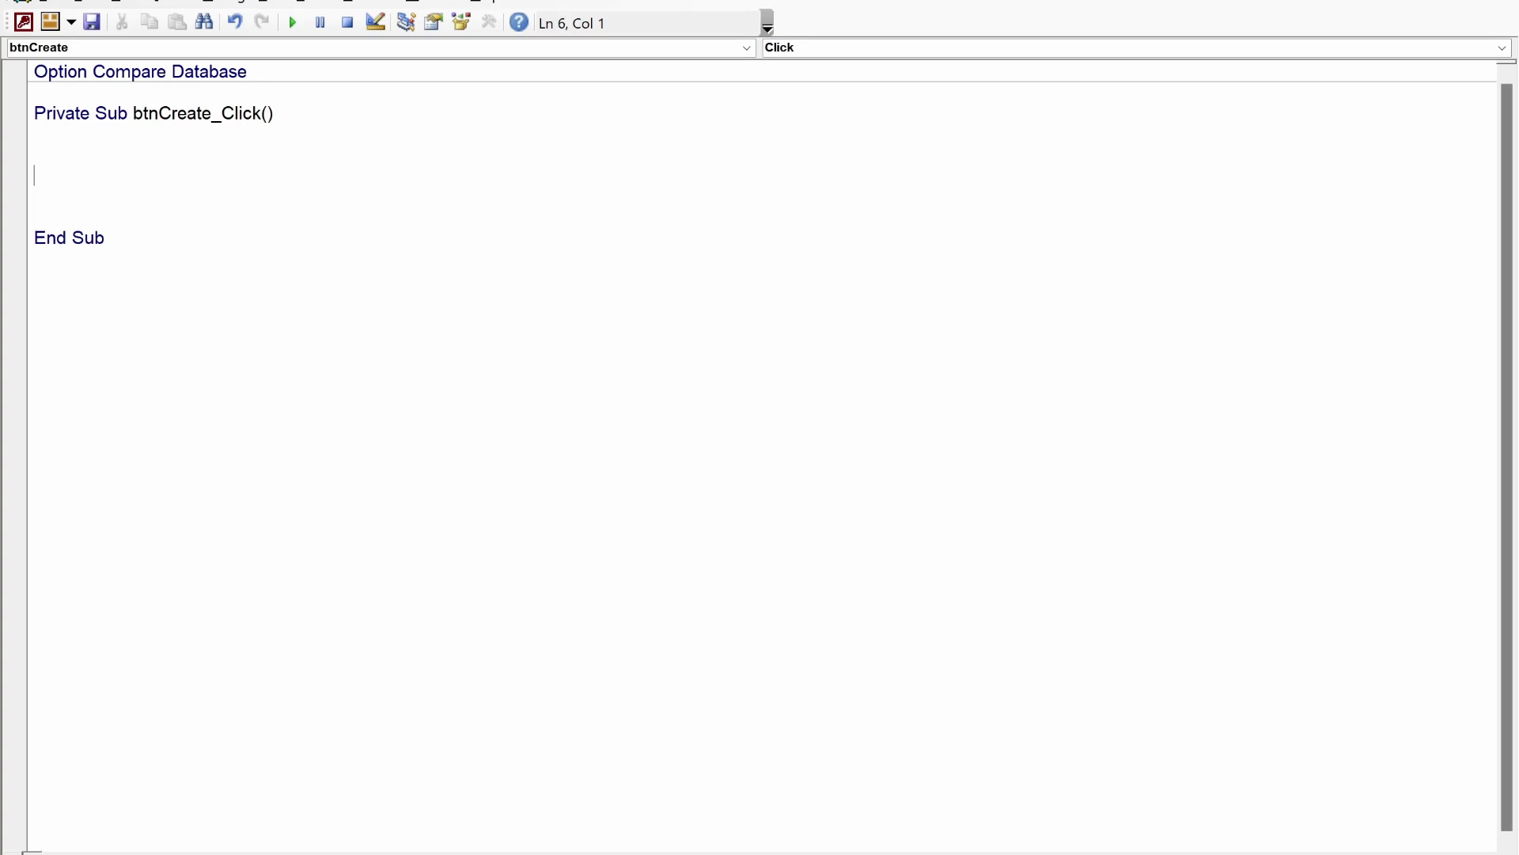
type("dim rs as rec")
key("Tab")
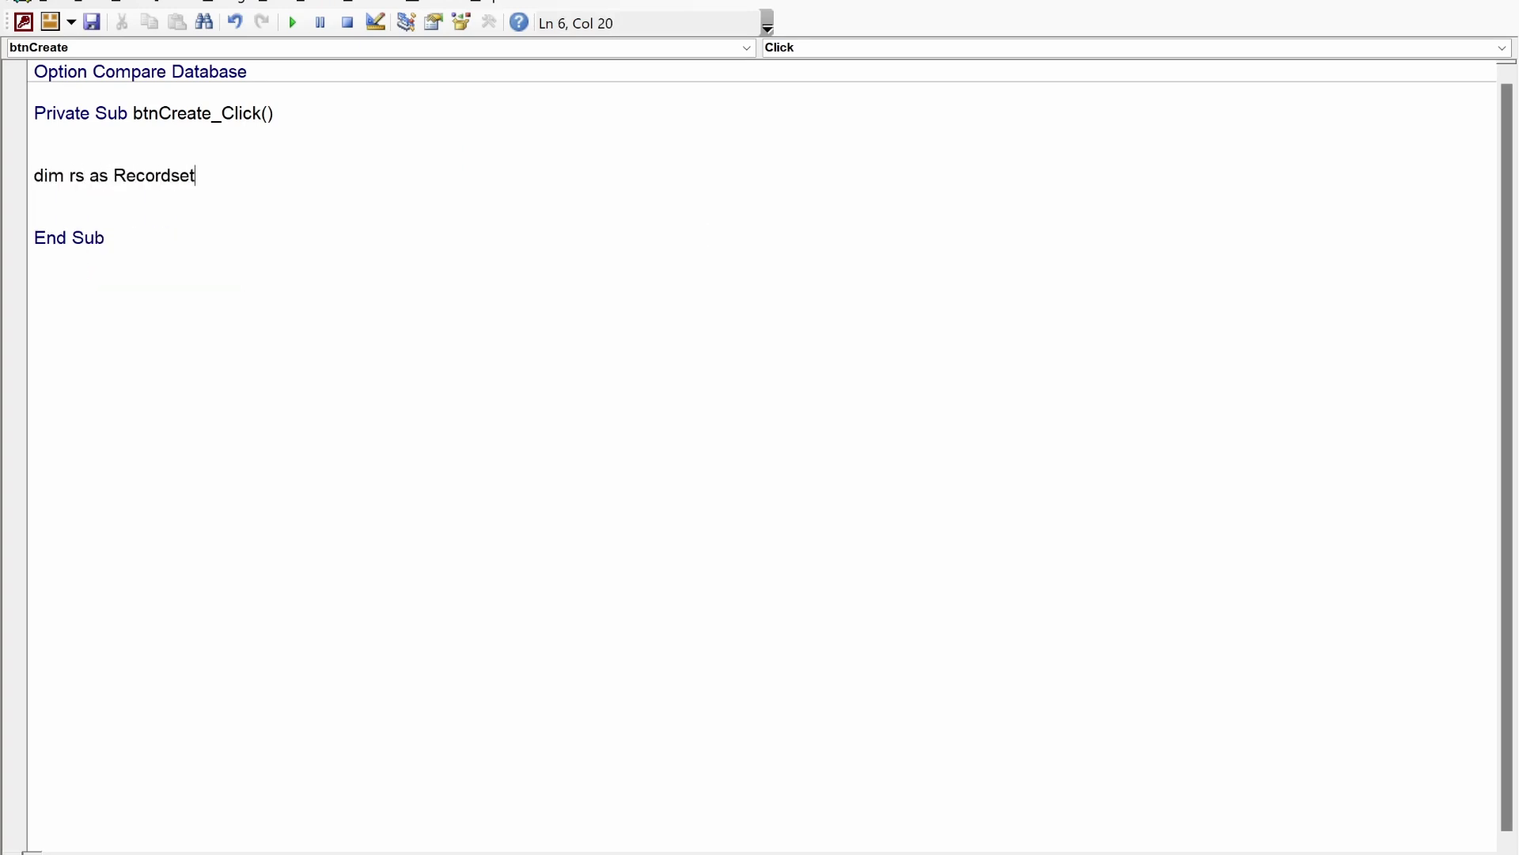
key("Return")
type("set r")
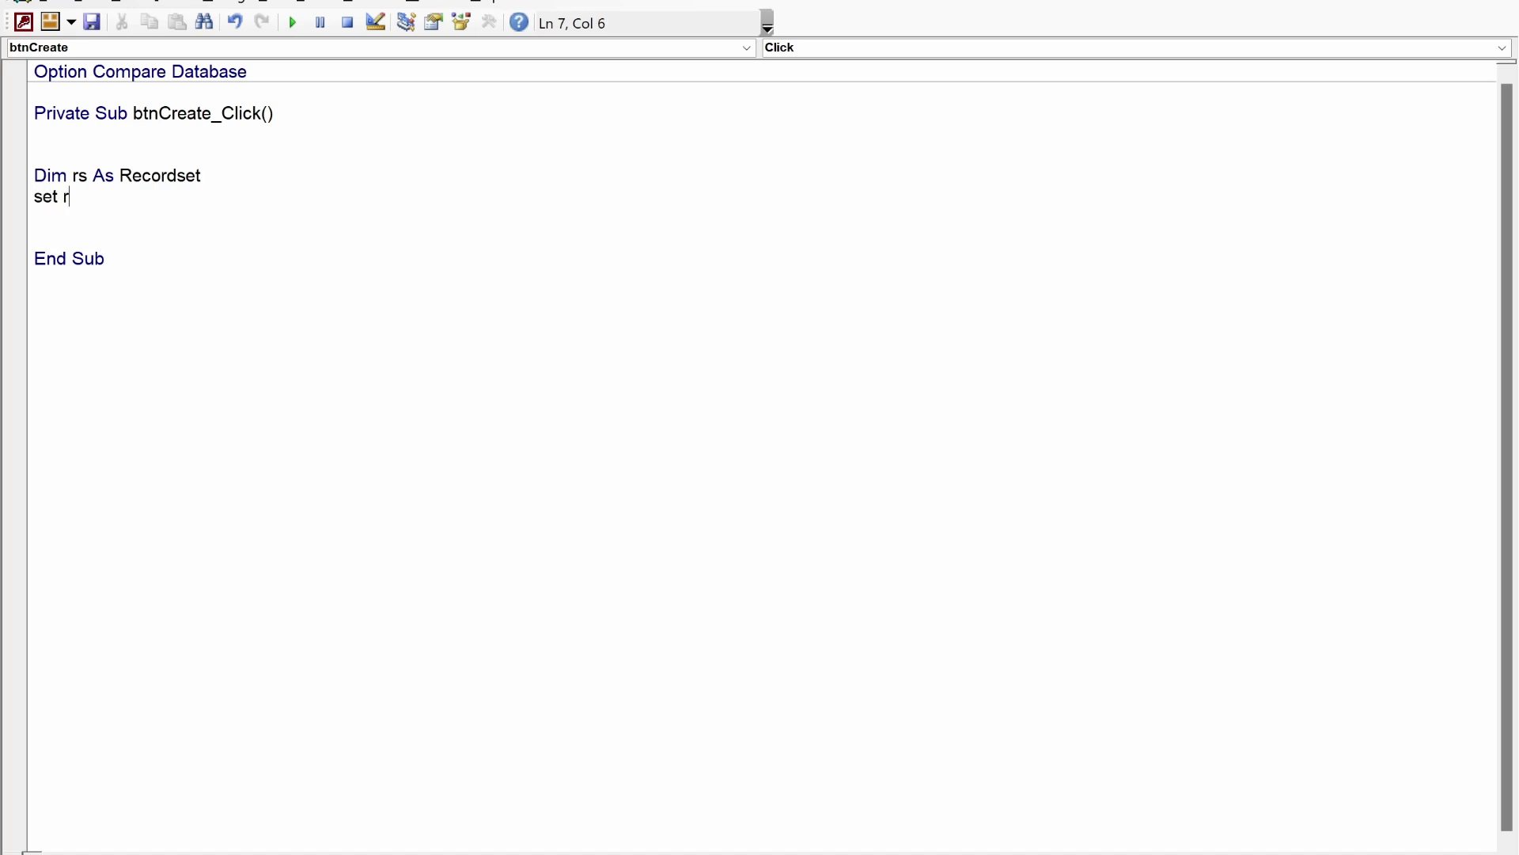
type("s = currentdb.OpenRecordset")
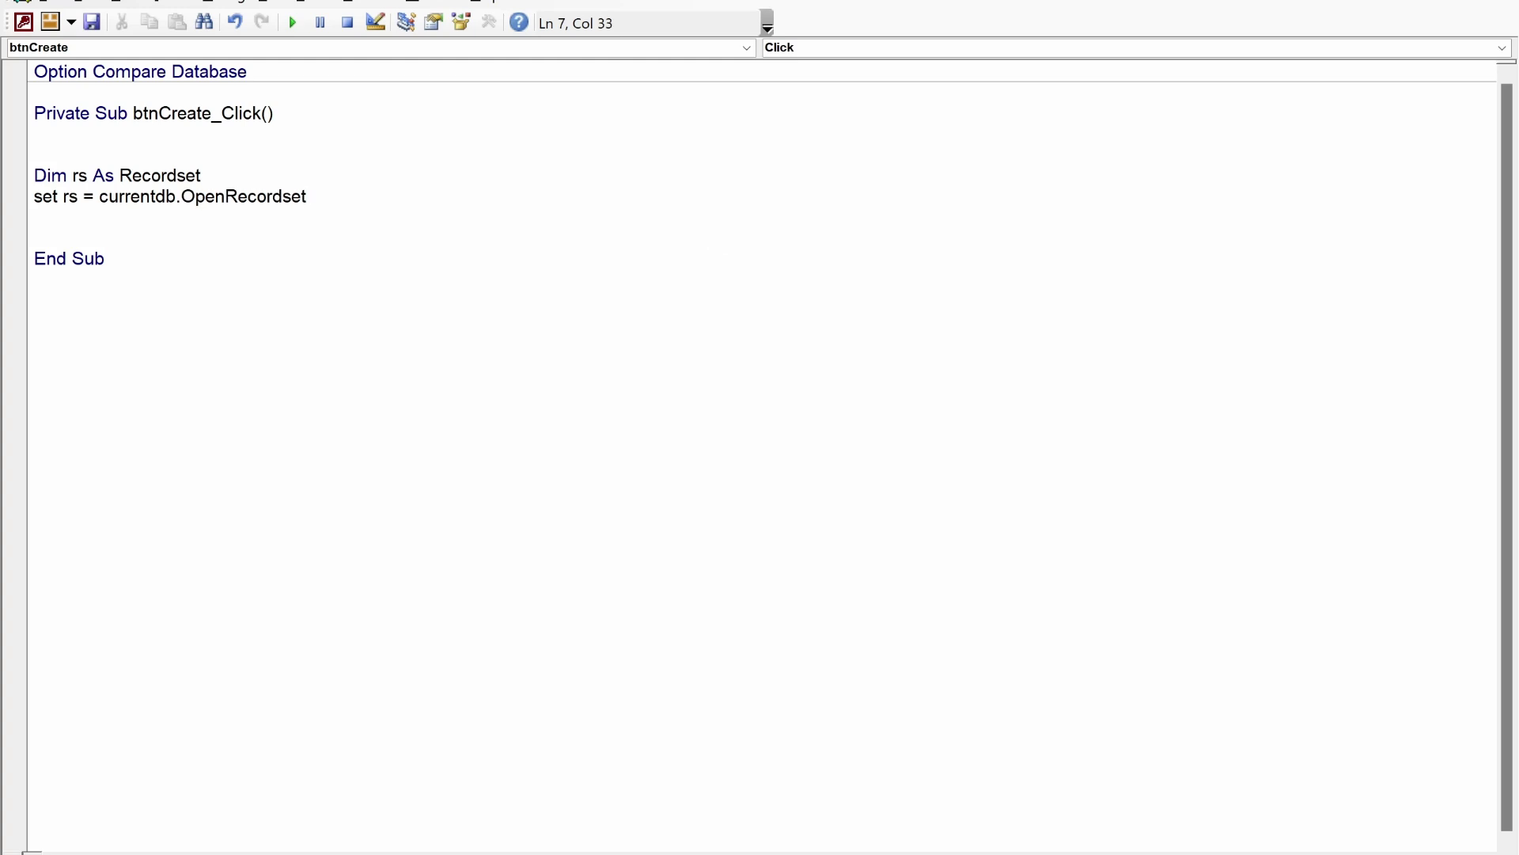
type("()")
type("\"")
- Complete OpenRecordset with the copied table name "dbo_tblStaff", dbOpenDynaset and dbSeeChanges
key("alt+F11")
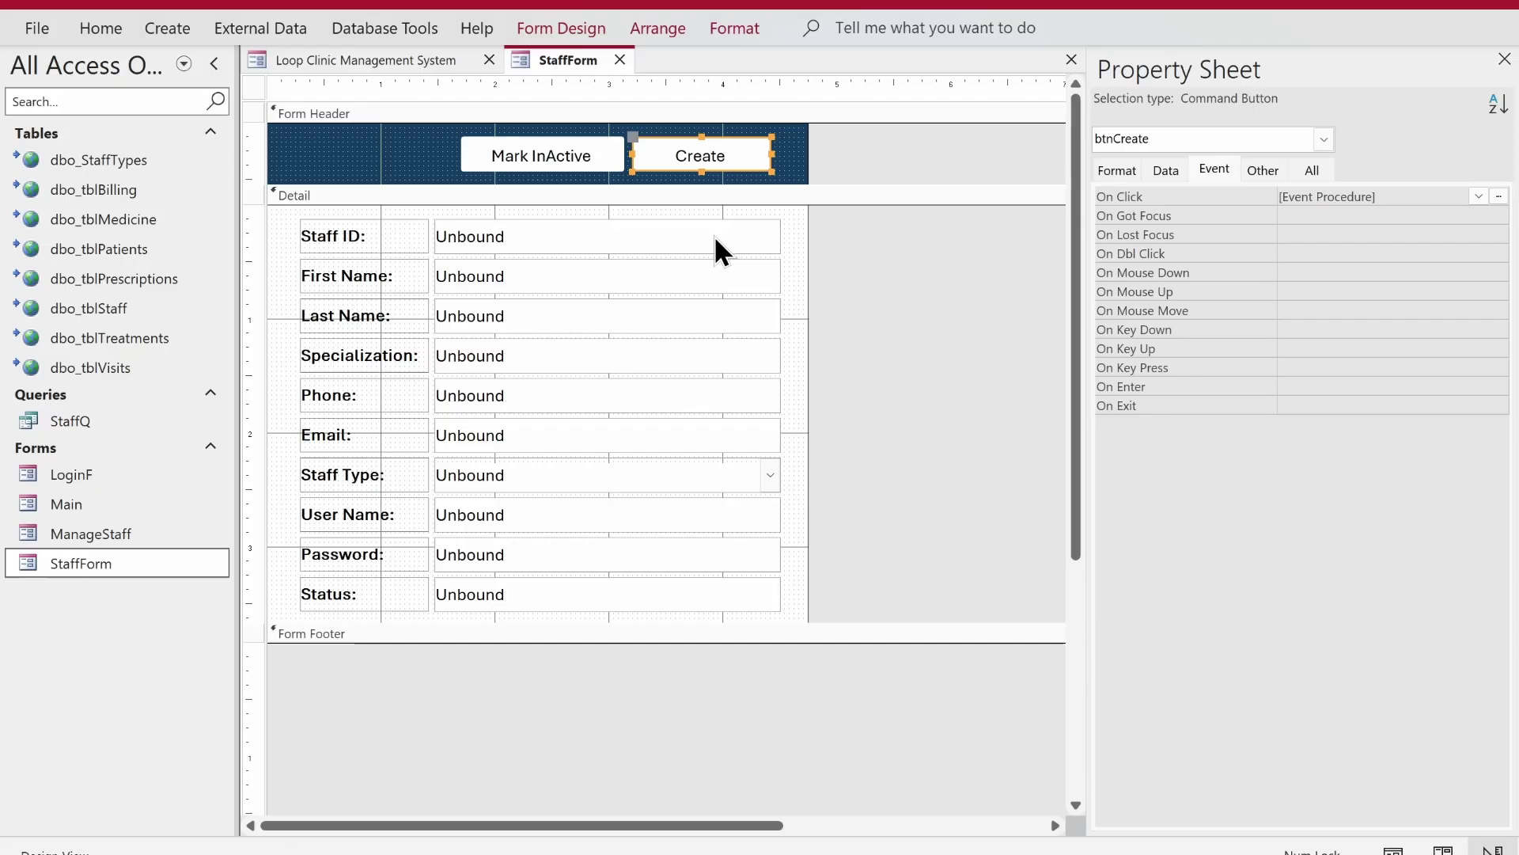
left_click(105, 305)
right_click(105, 306)
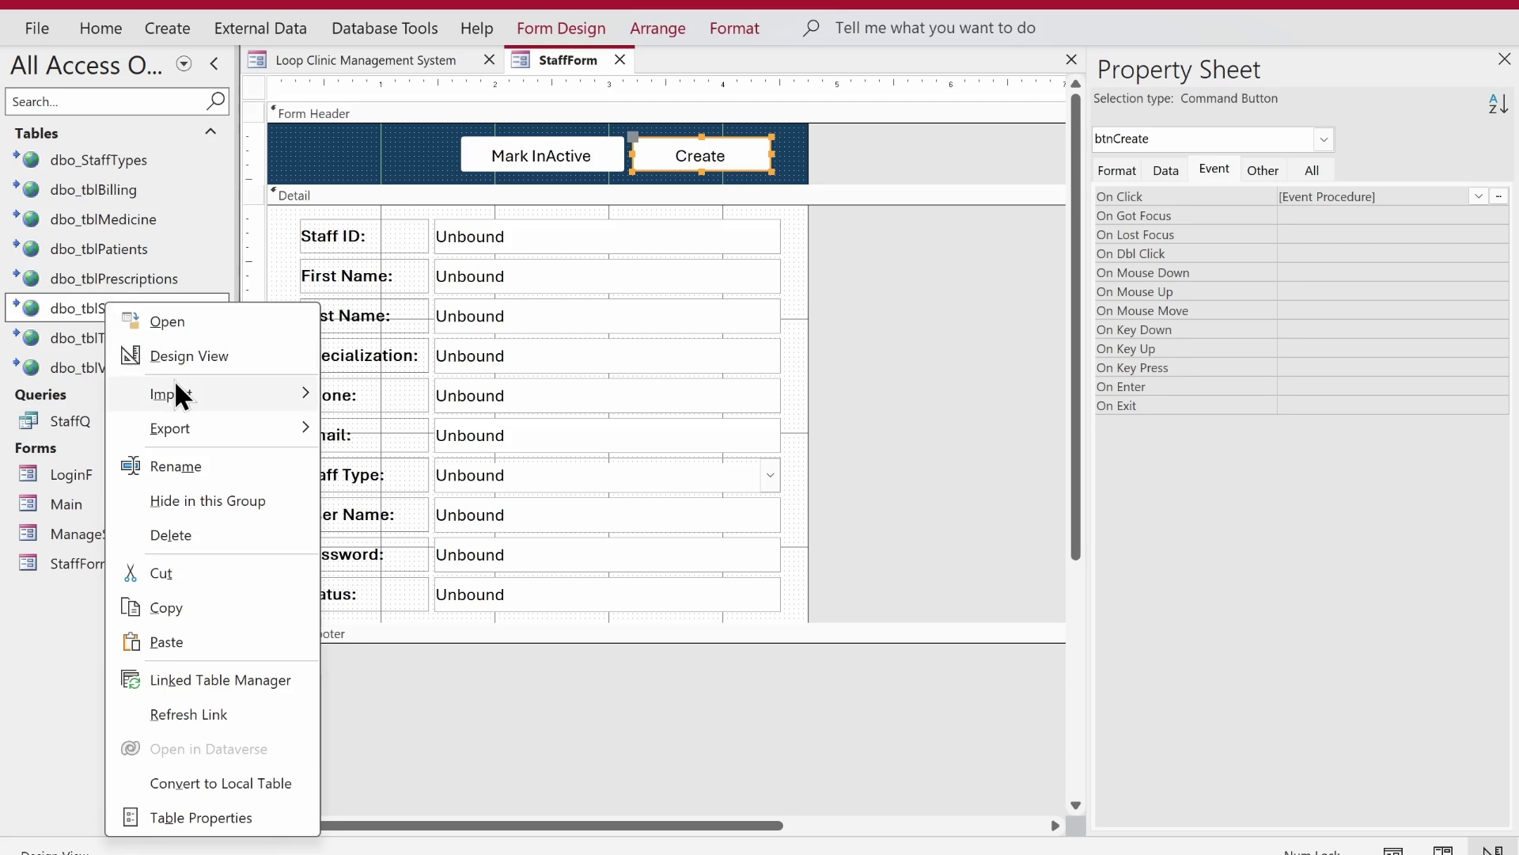
left_click(190, 467)
key("ctrl+c")
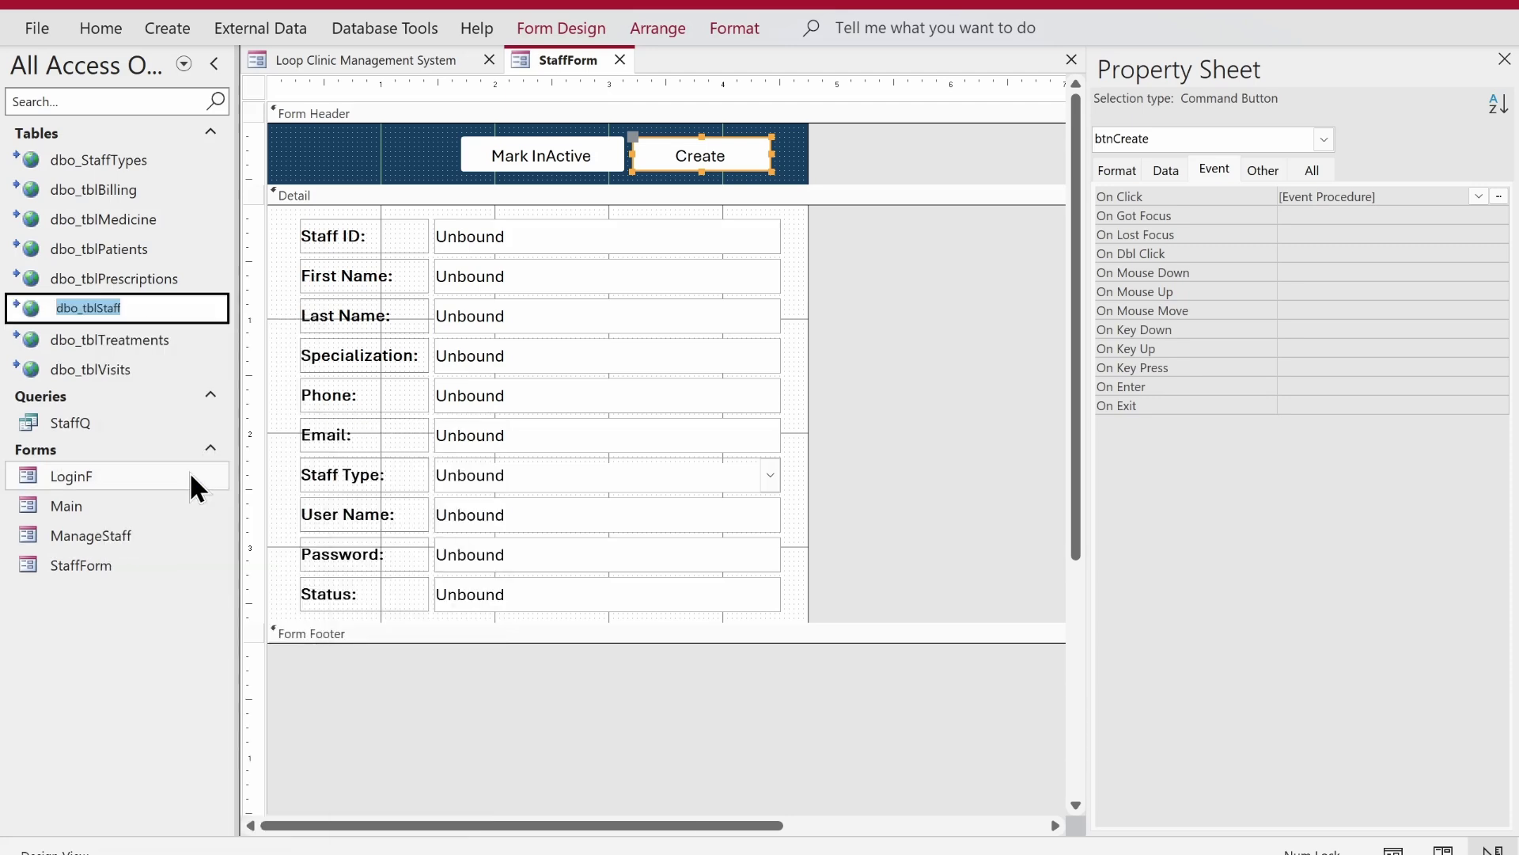
key("Escape")
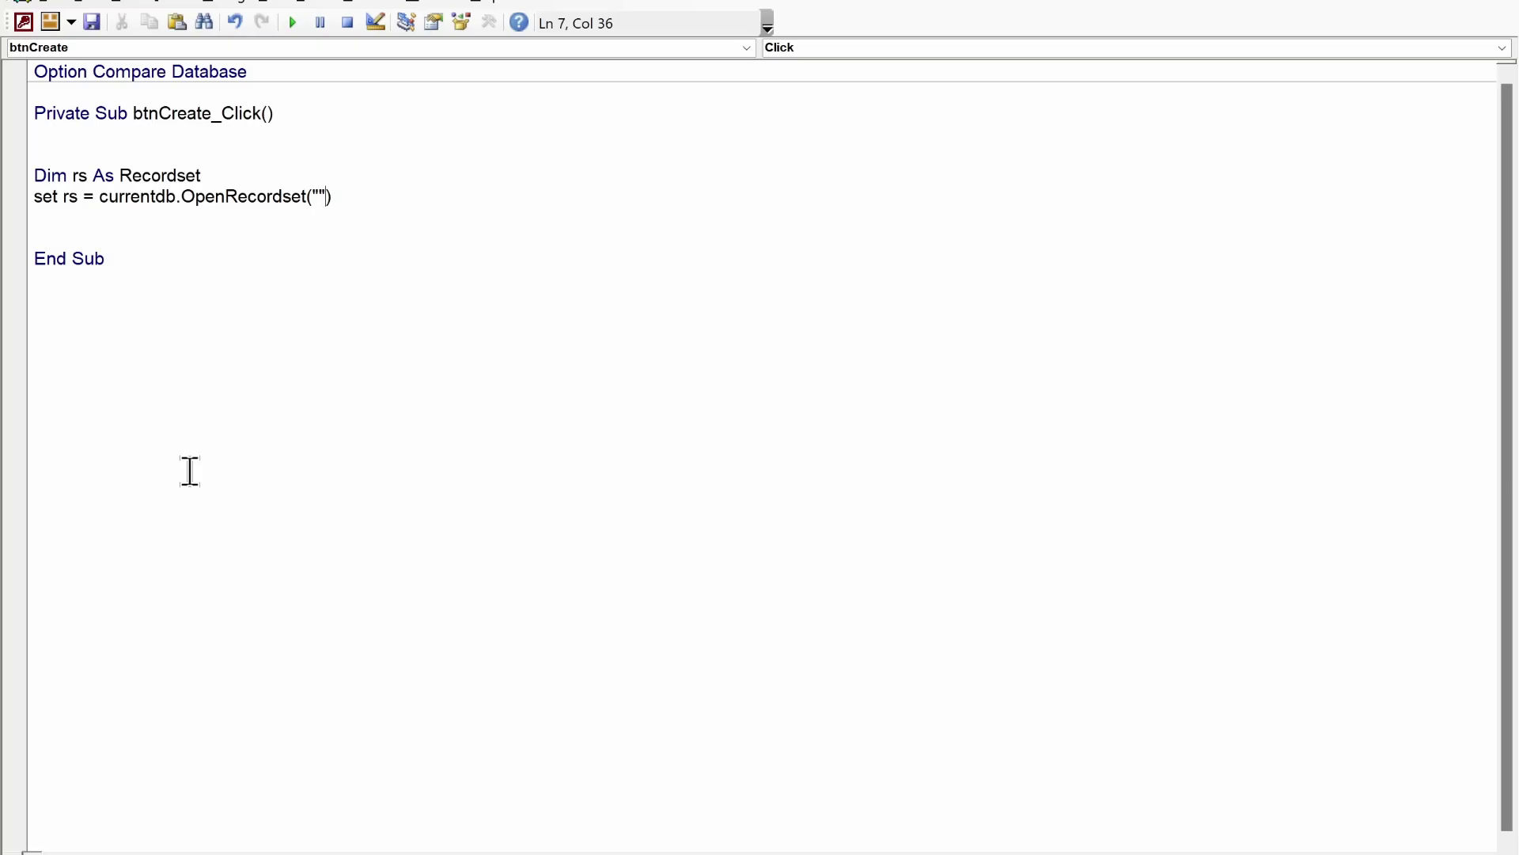
key("ctrl+v")
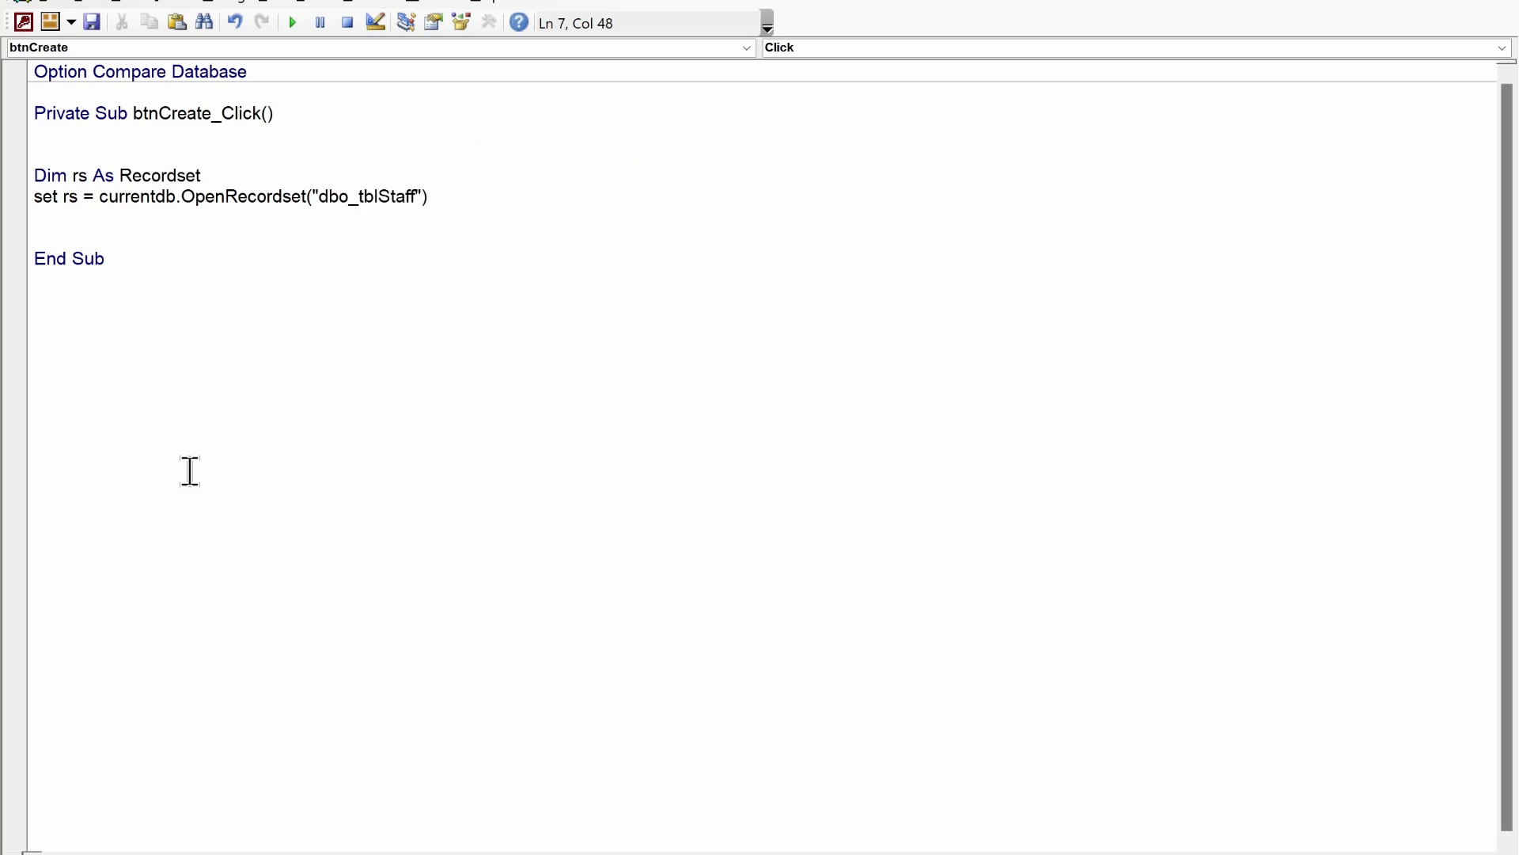
type(",")
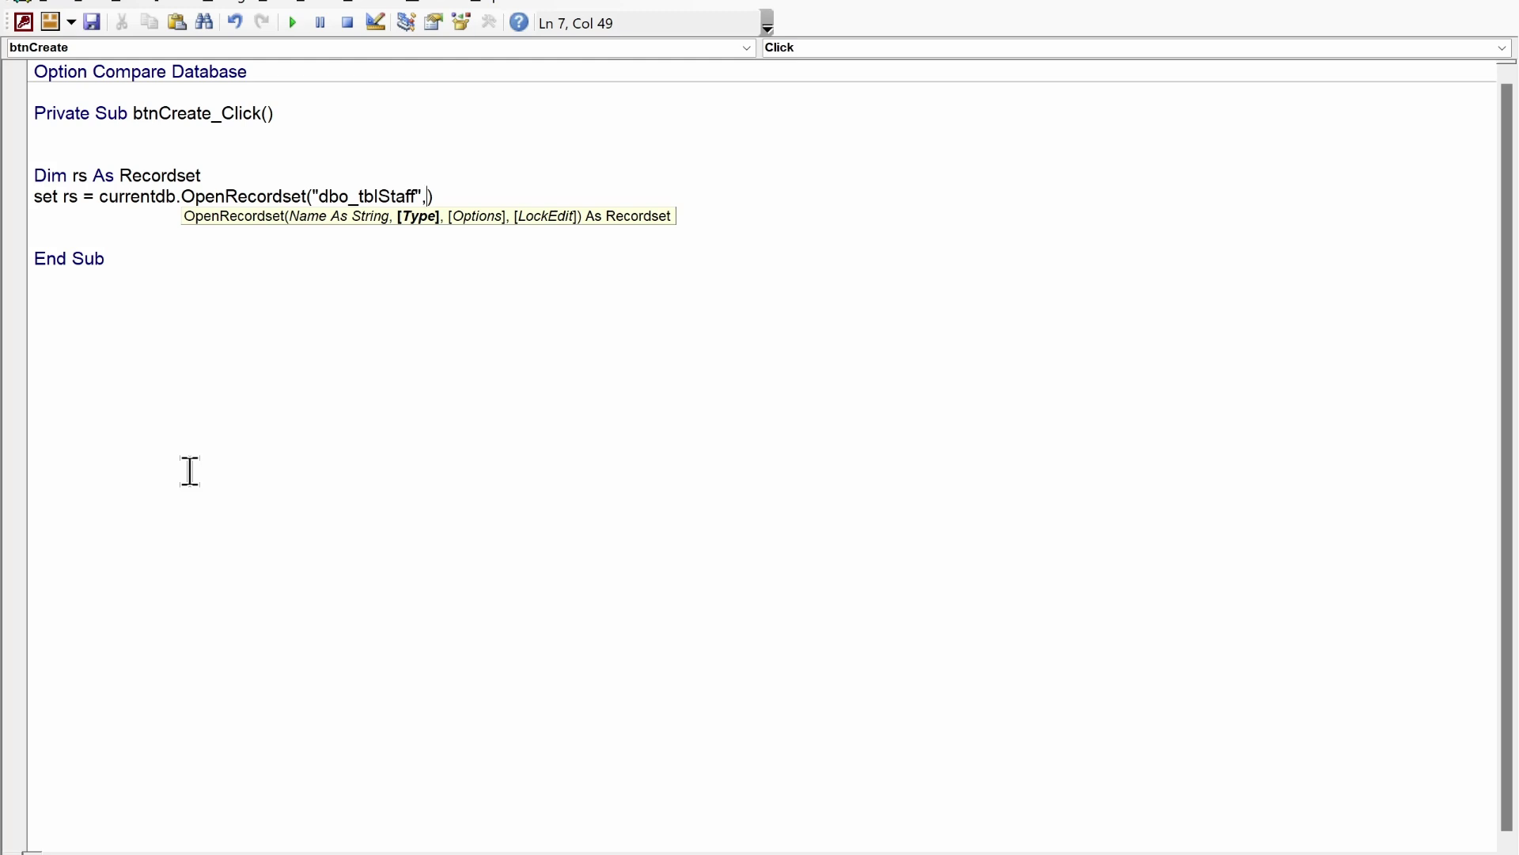
type(" db")
type("opendynaset")
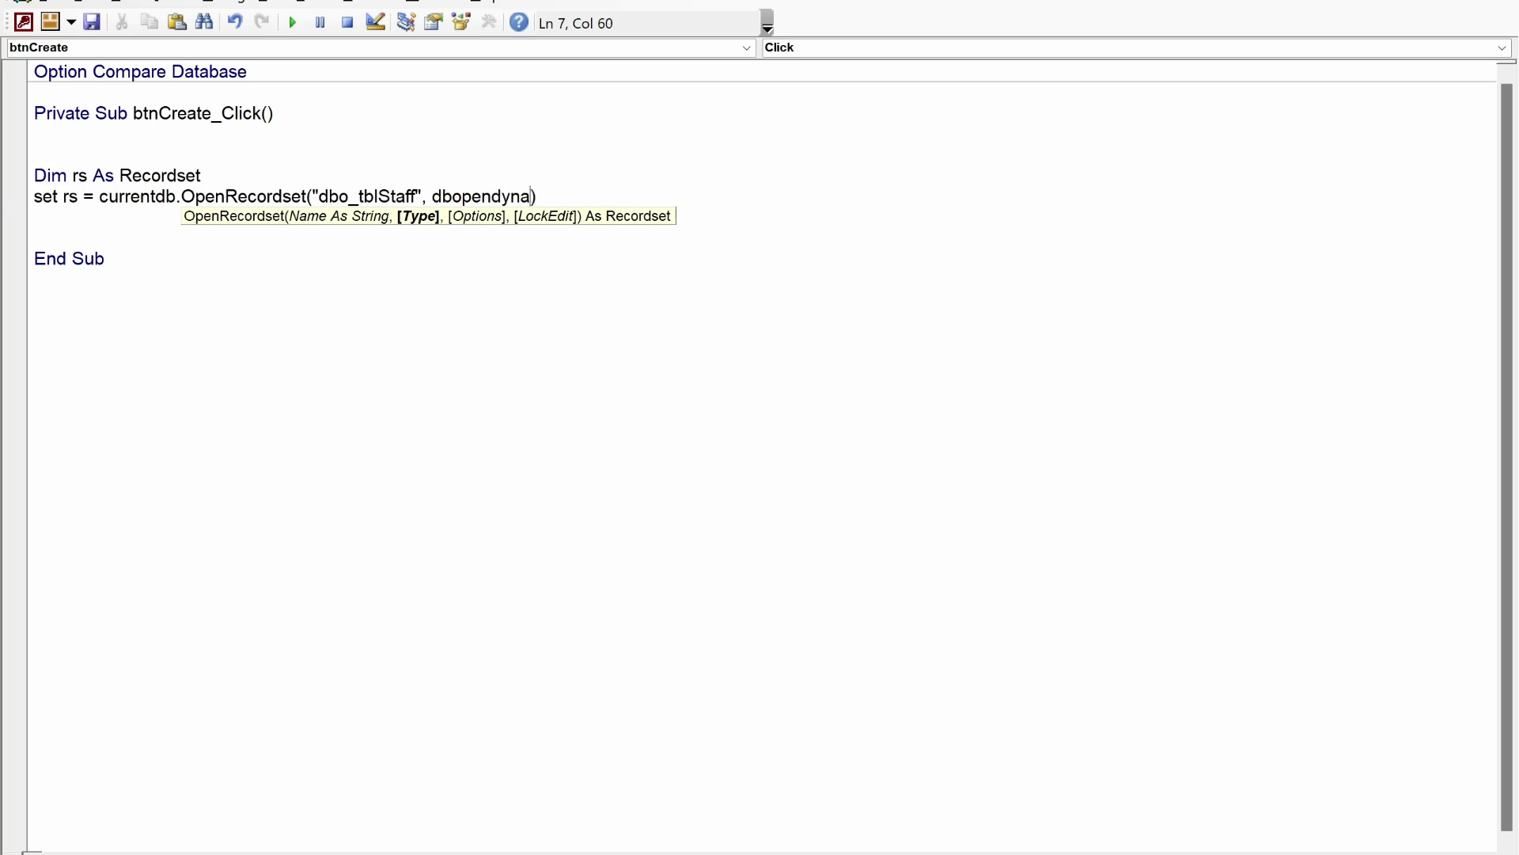
type(",dbseechanges")
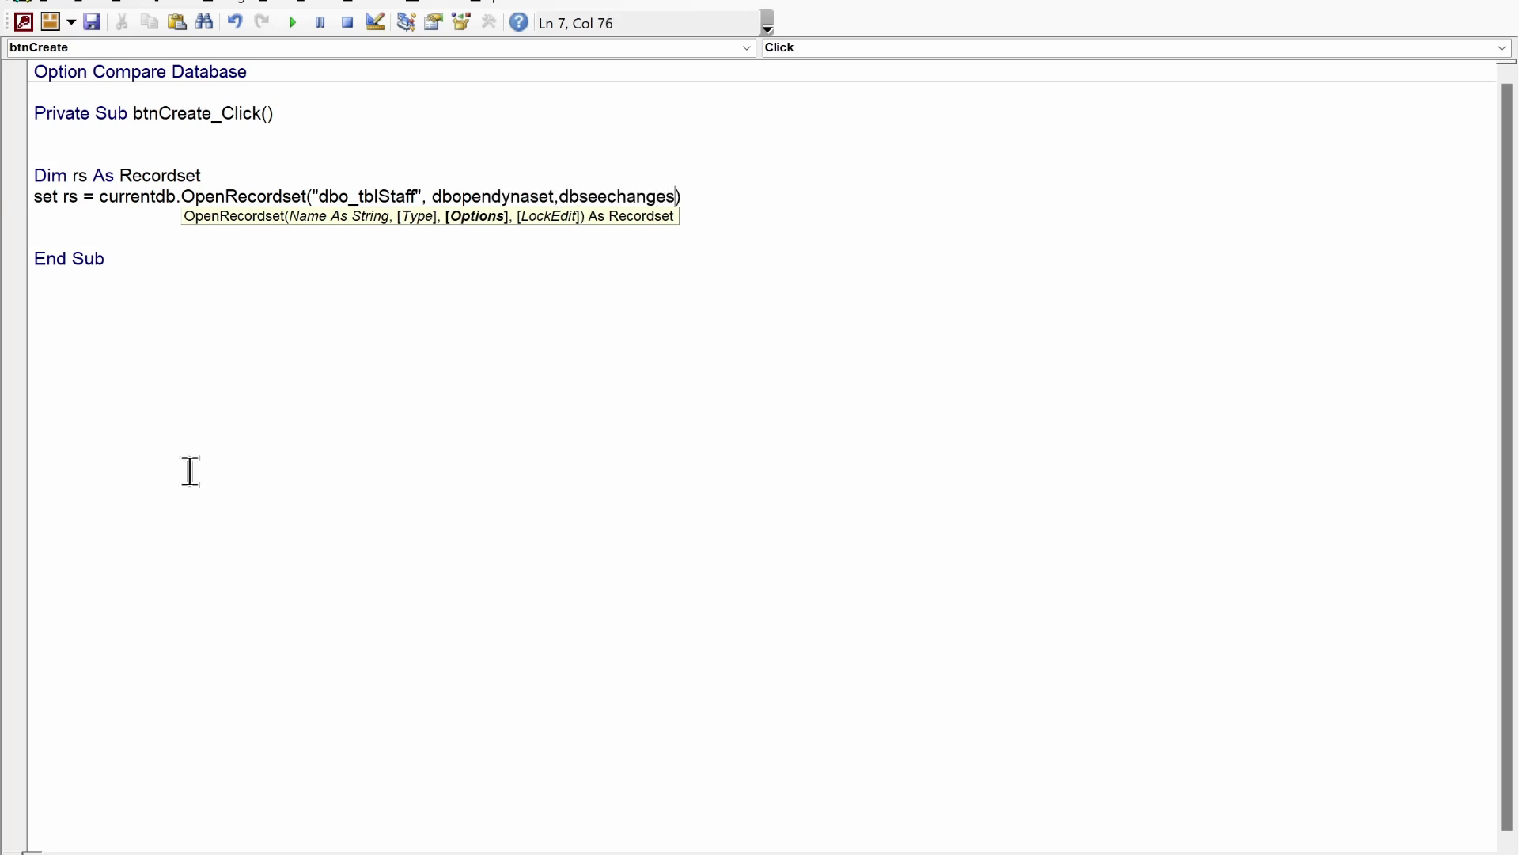
key("Down")
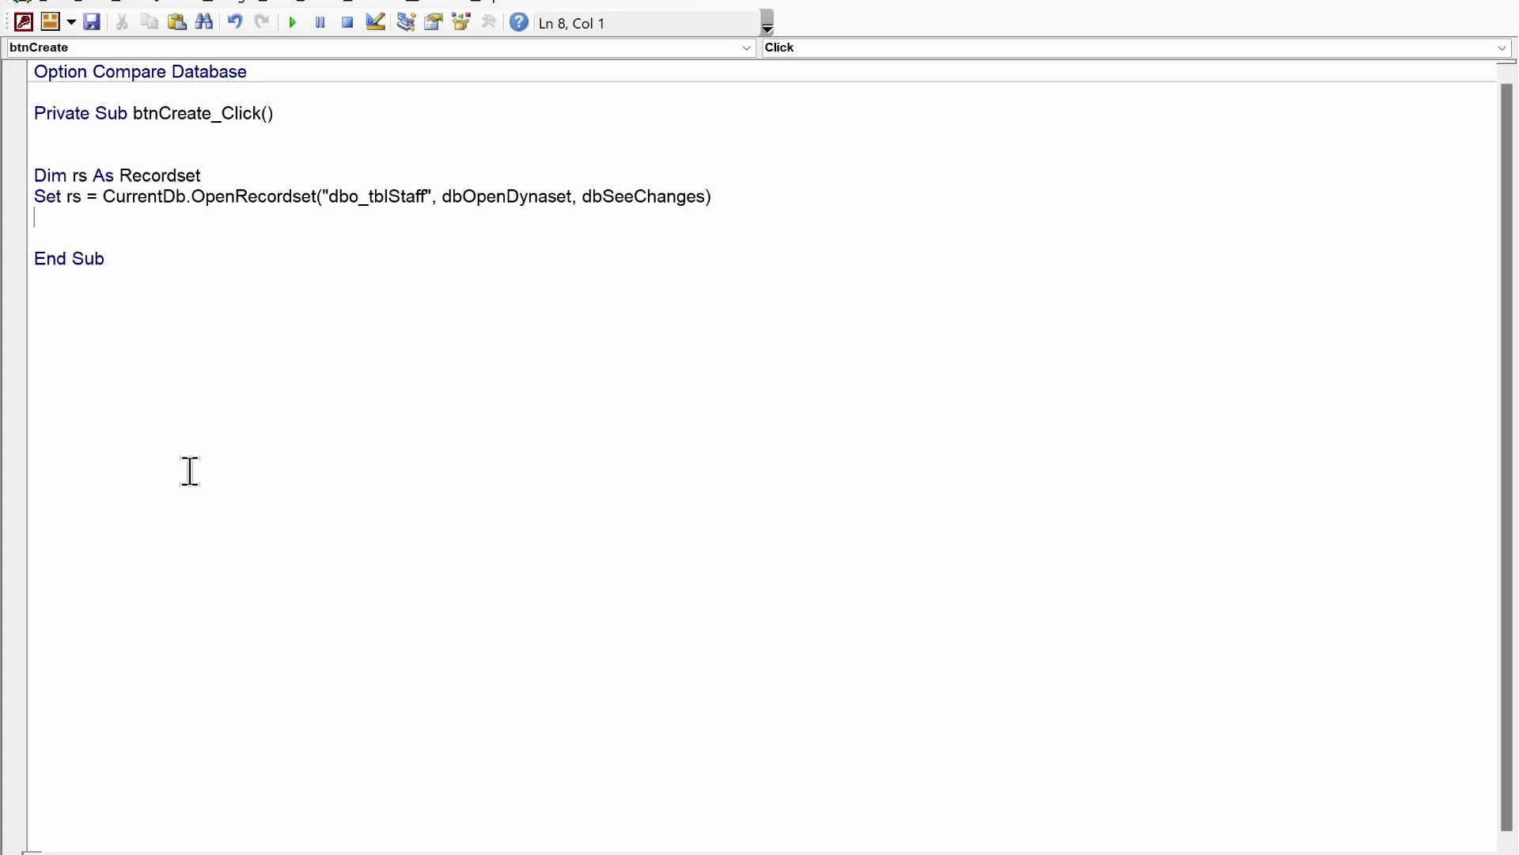
- Add rs.AddNew and rs.Update lines, leaving a blank line between them
key("Return")
key("Return")
key("Return")
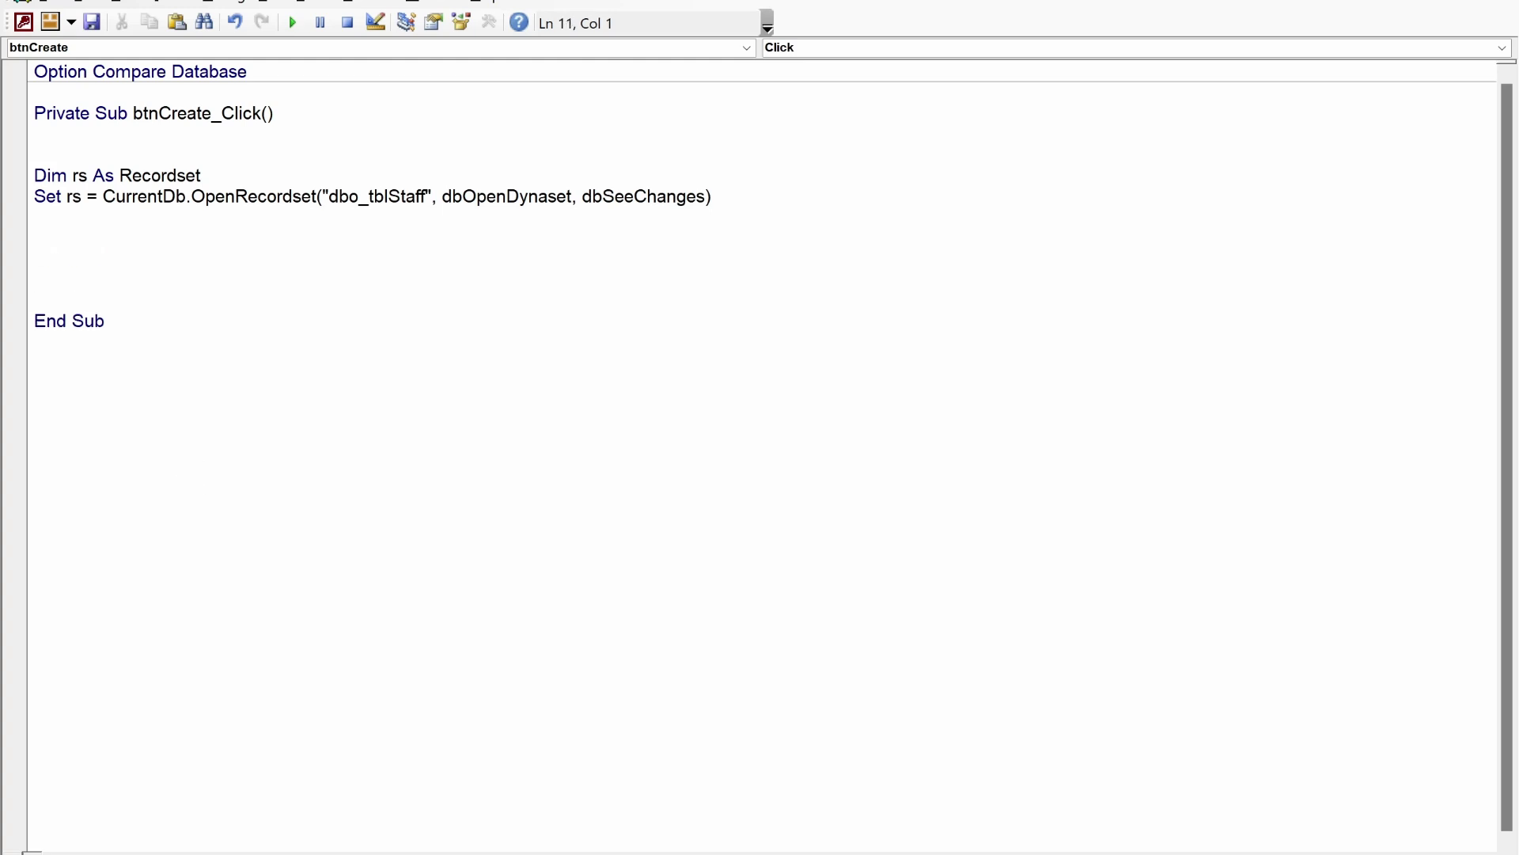
type("rs.AddNew")
key("Return")
key("Return")
key("Return")
key("Return")
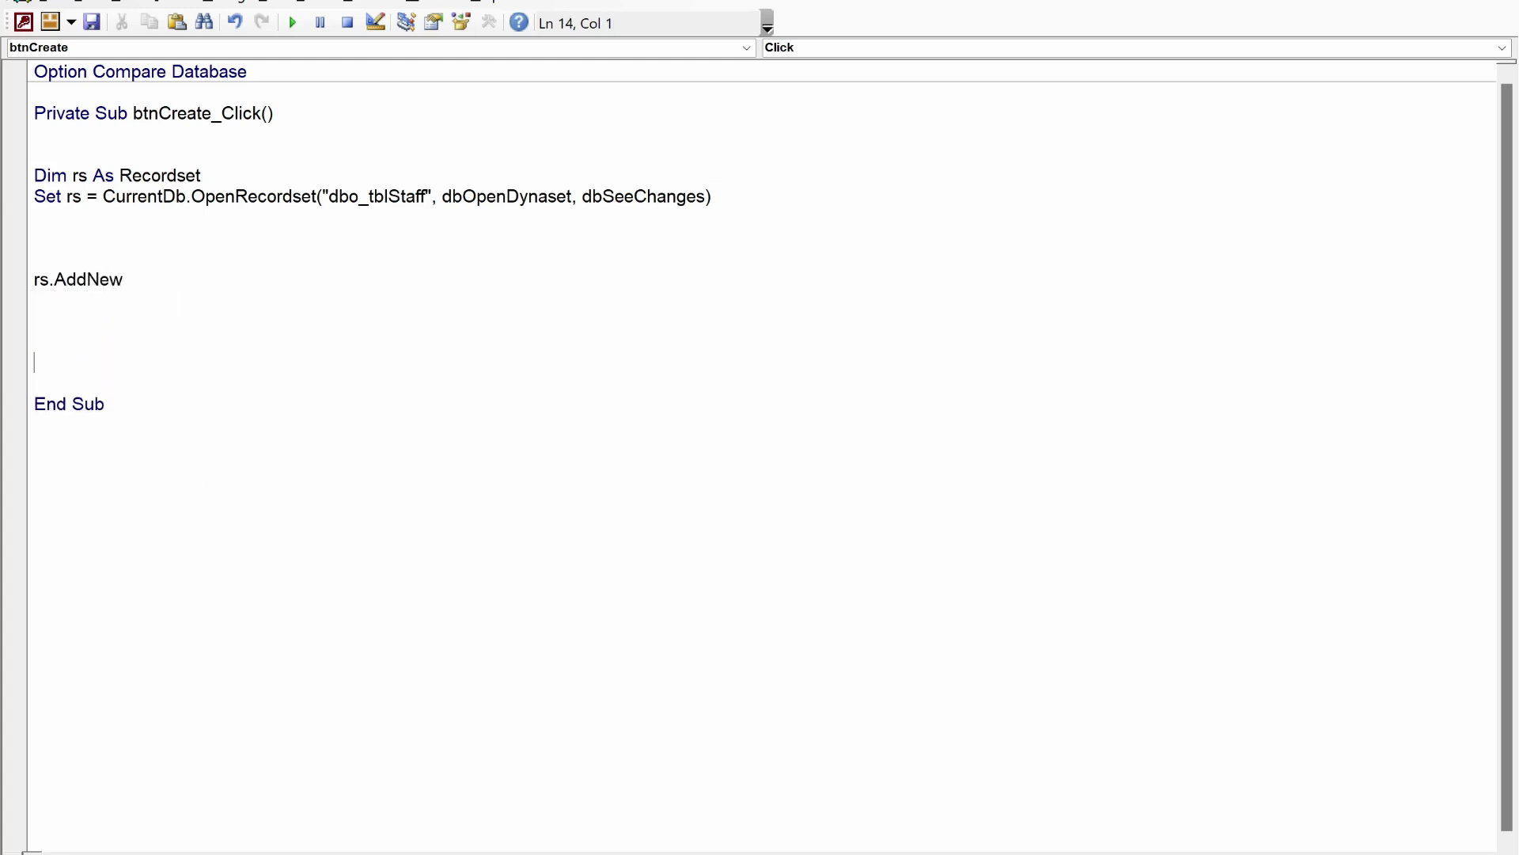
type("rs.update")
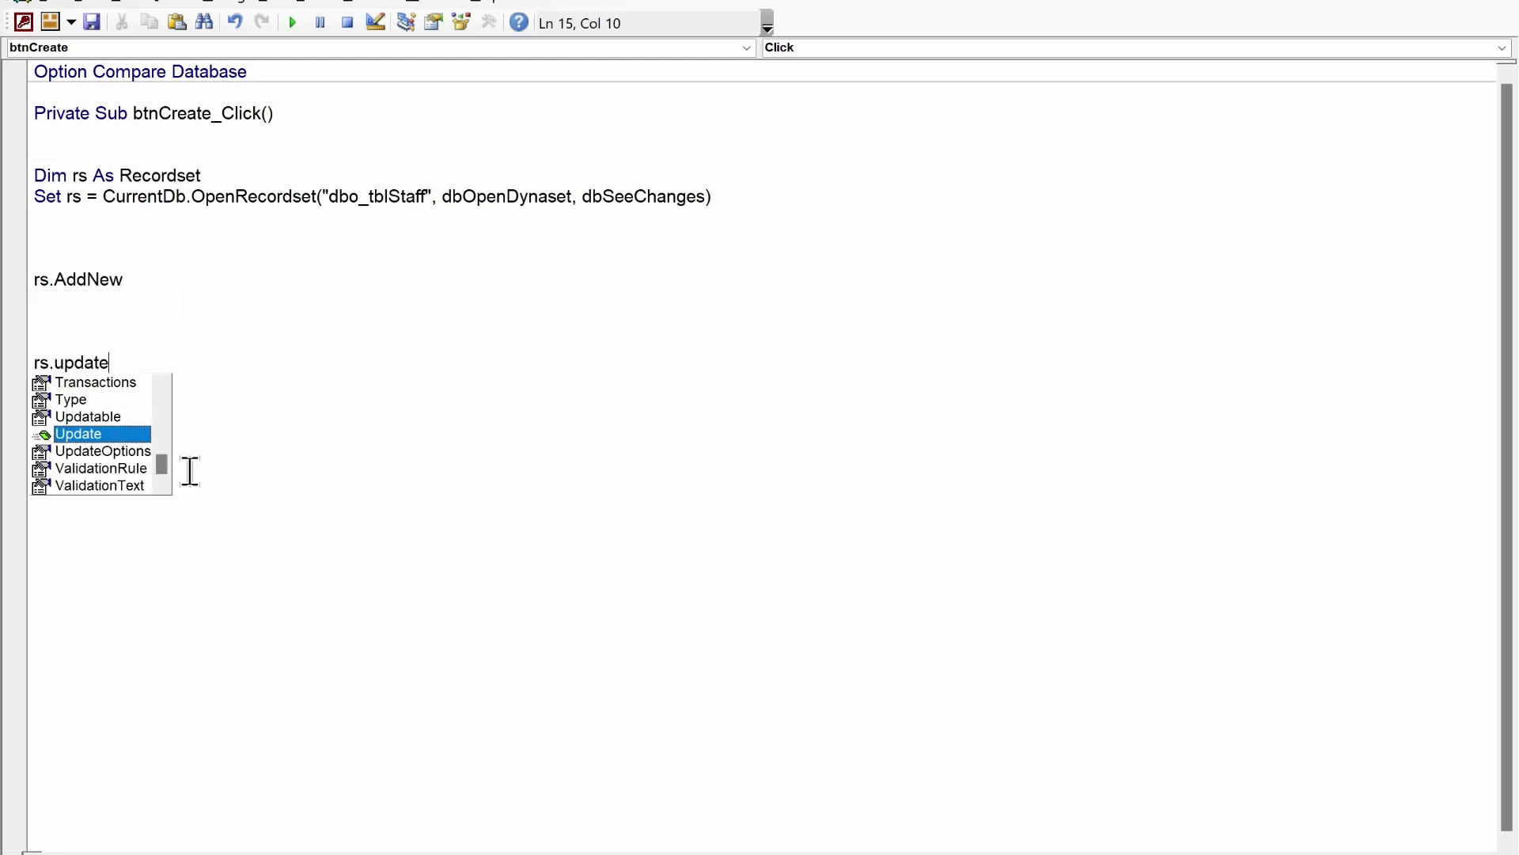
key("Tab")
key("Home")
key("Up")
key("Up")
key("Up")
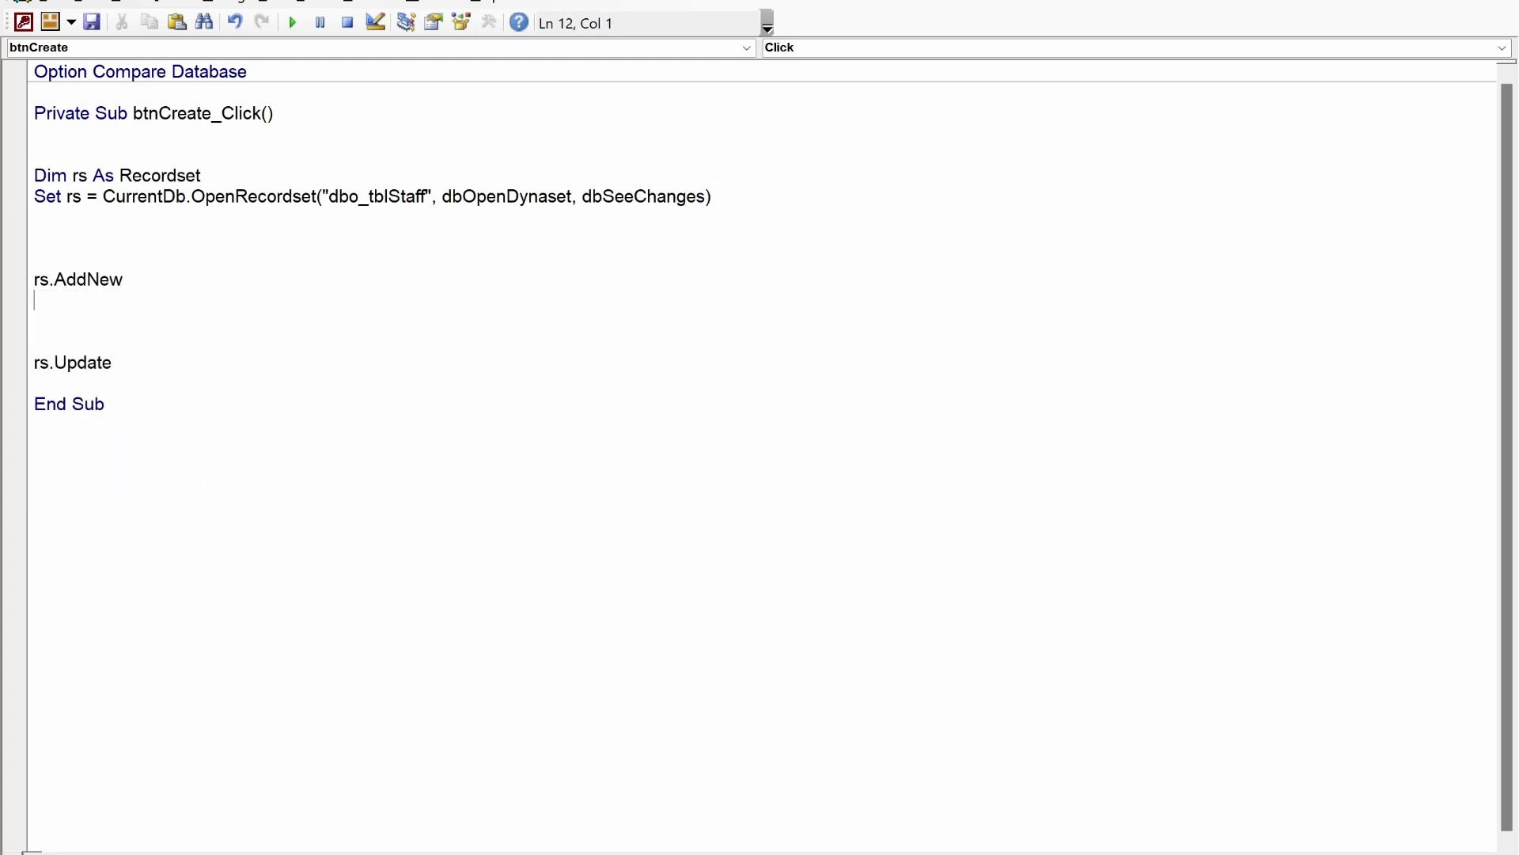
key("Return")
key("alt+F11")
- Open dbo_tblStaff in Design View and add the rs!FirstName assignment line
right_click(116, 305)
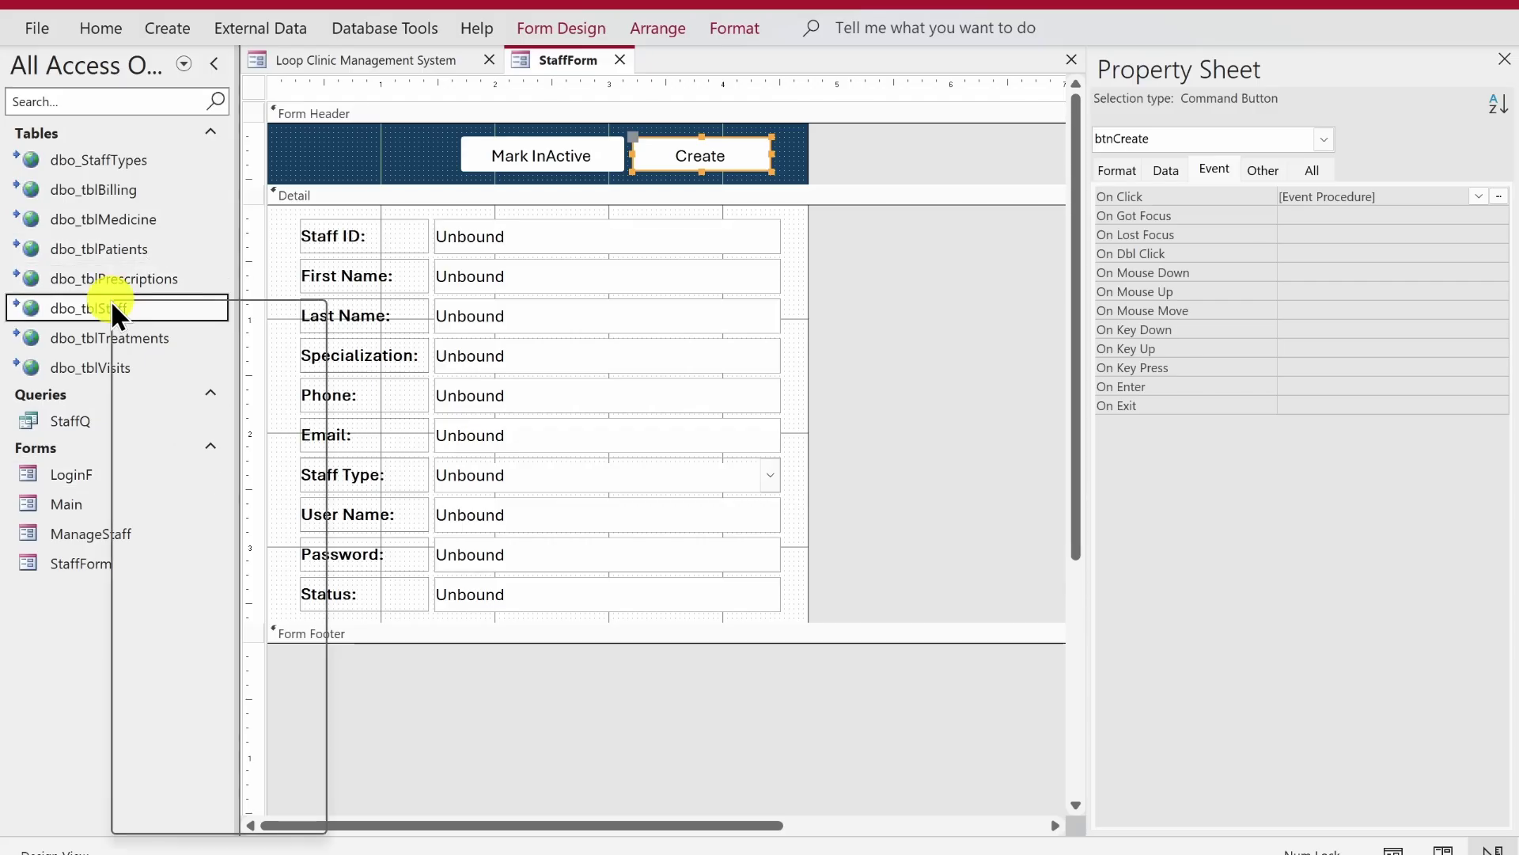
left_click(164, 358)
key("Return")
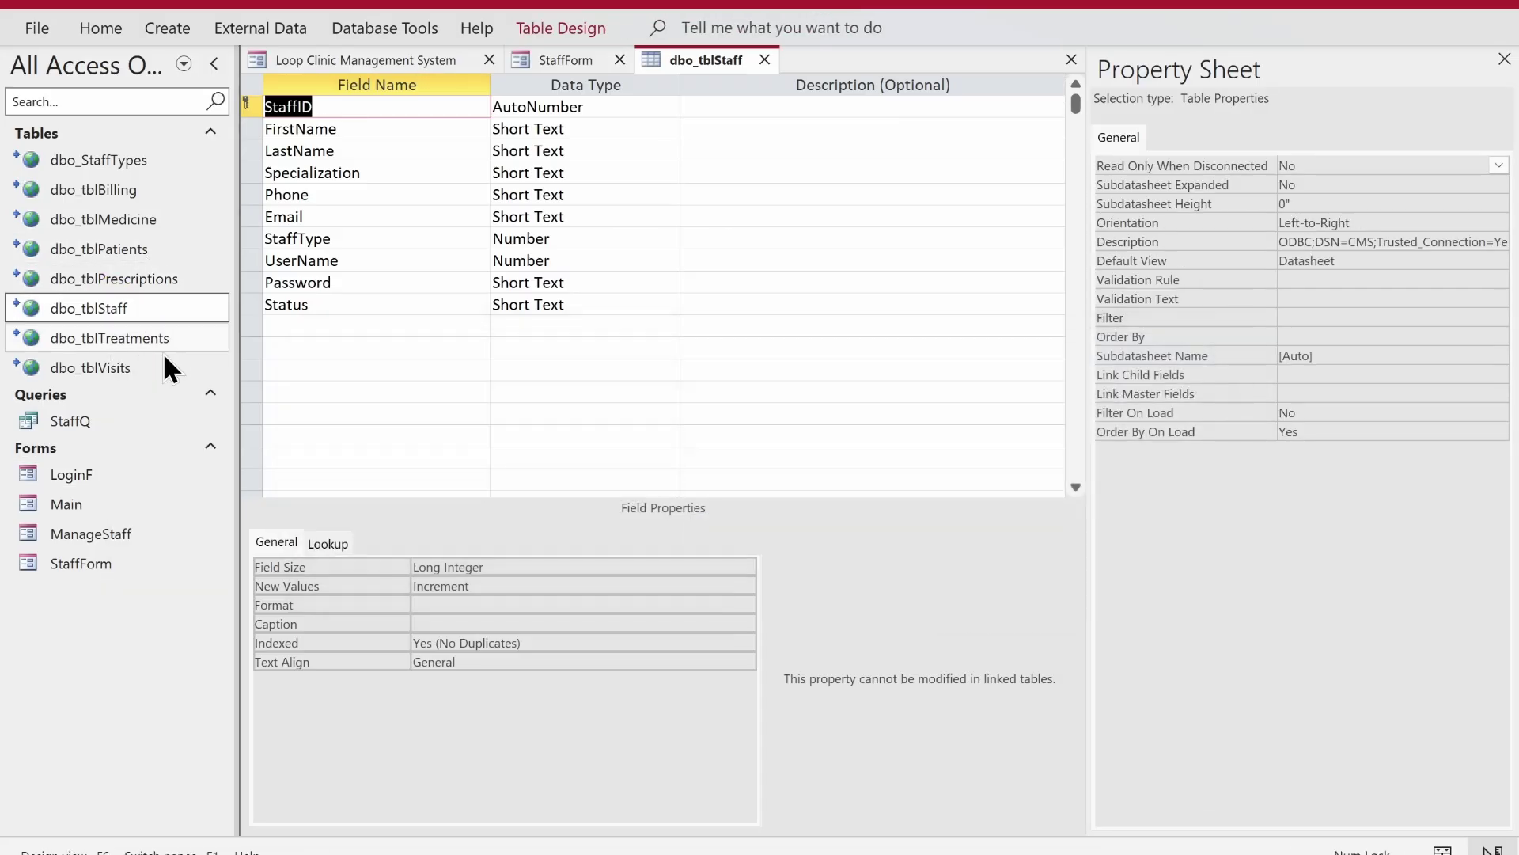
key("Down")
key("alt+F11")
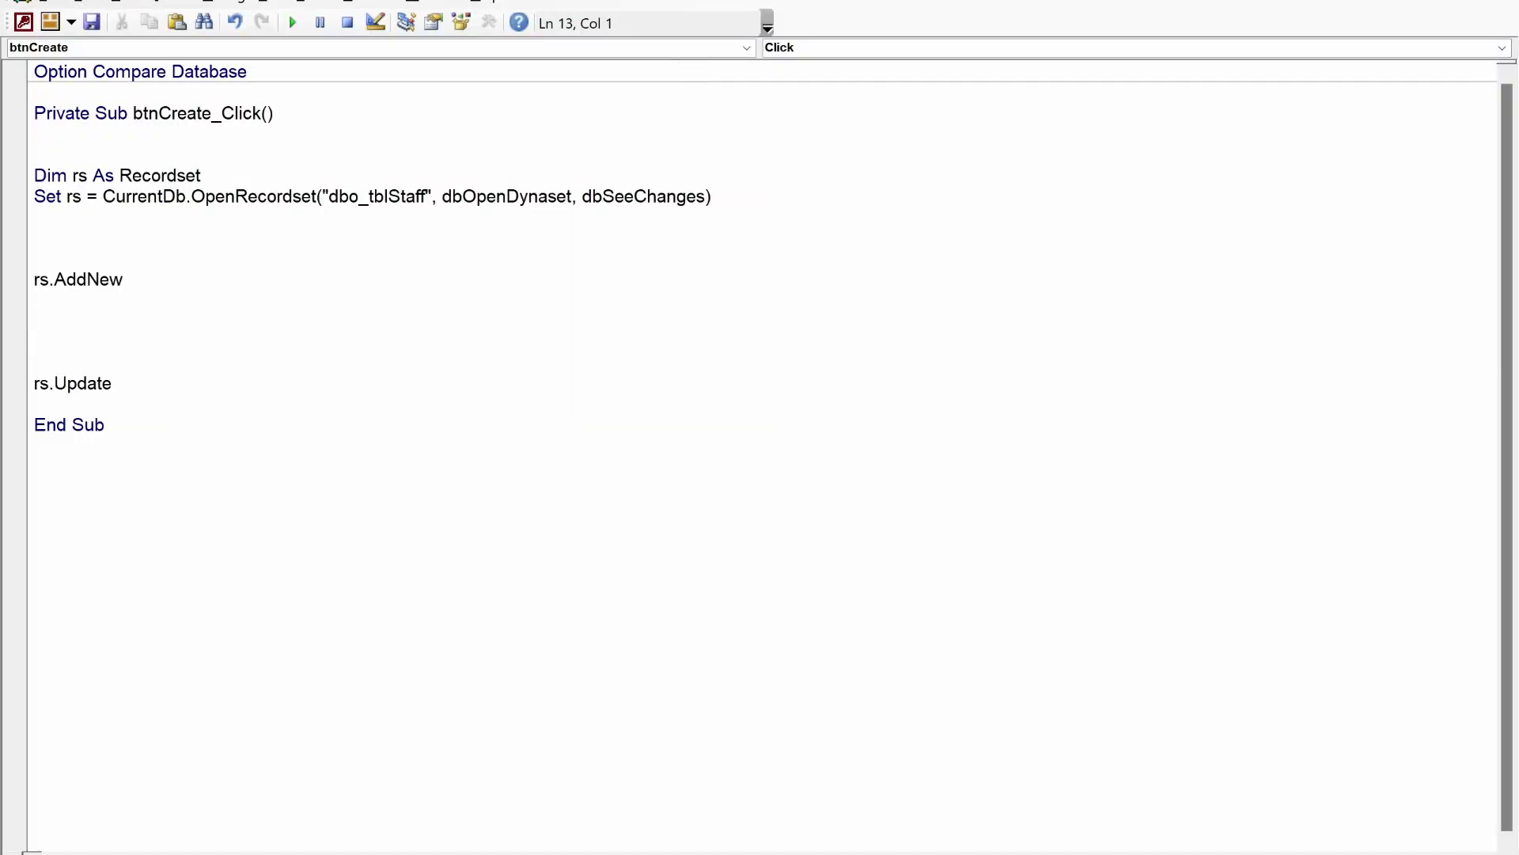
type("rs!FirstName = me.fir")
key("ctrl+space")
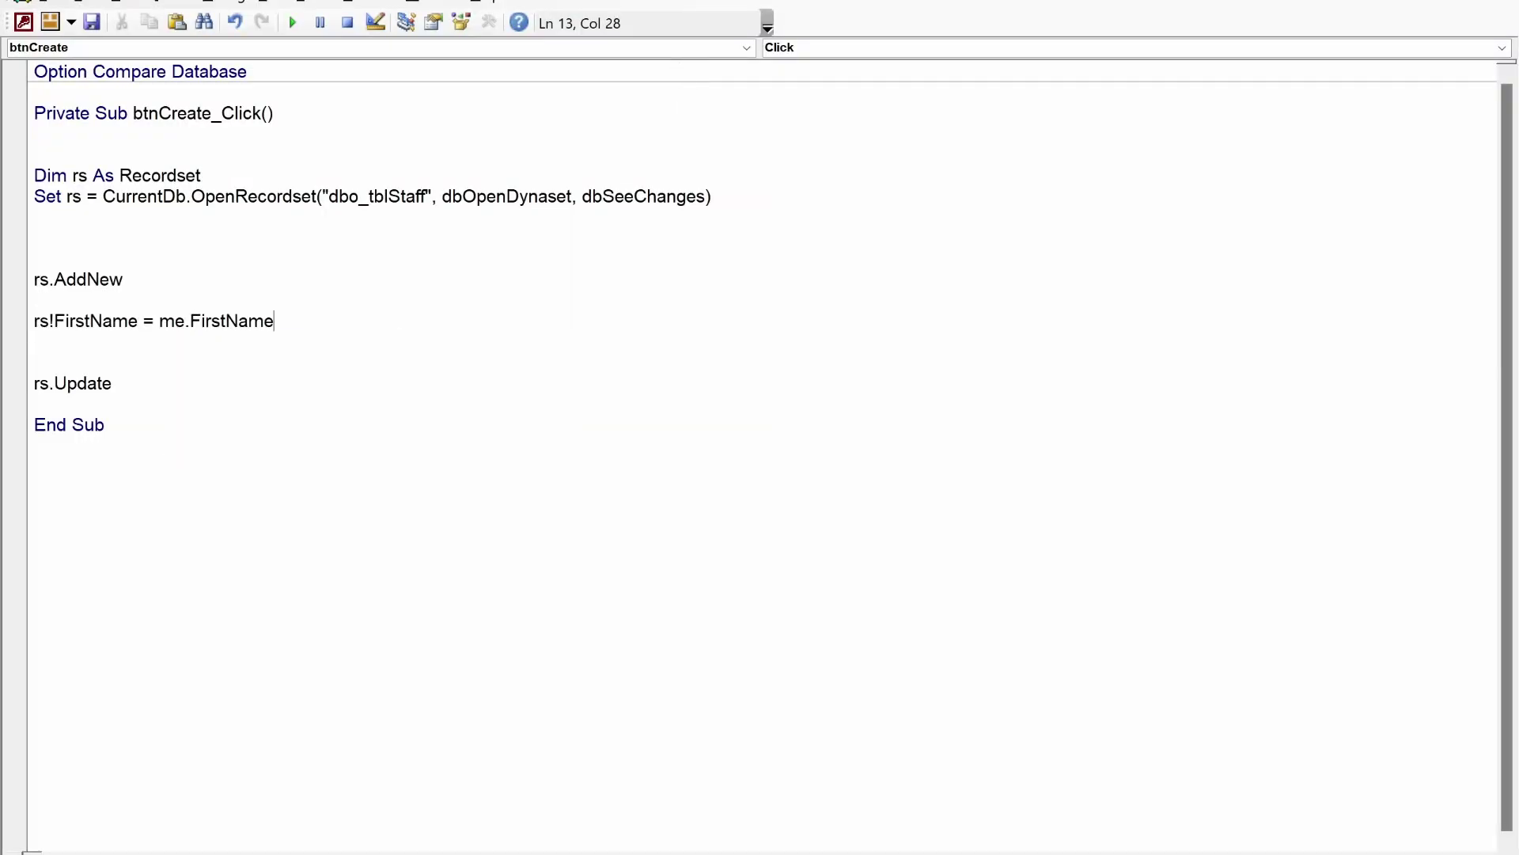
key("Return")
type("rs!")
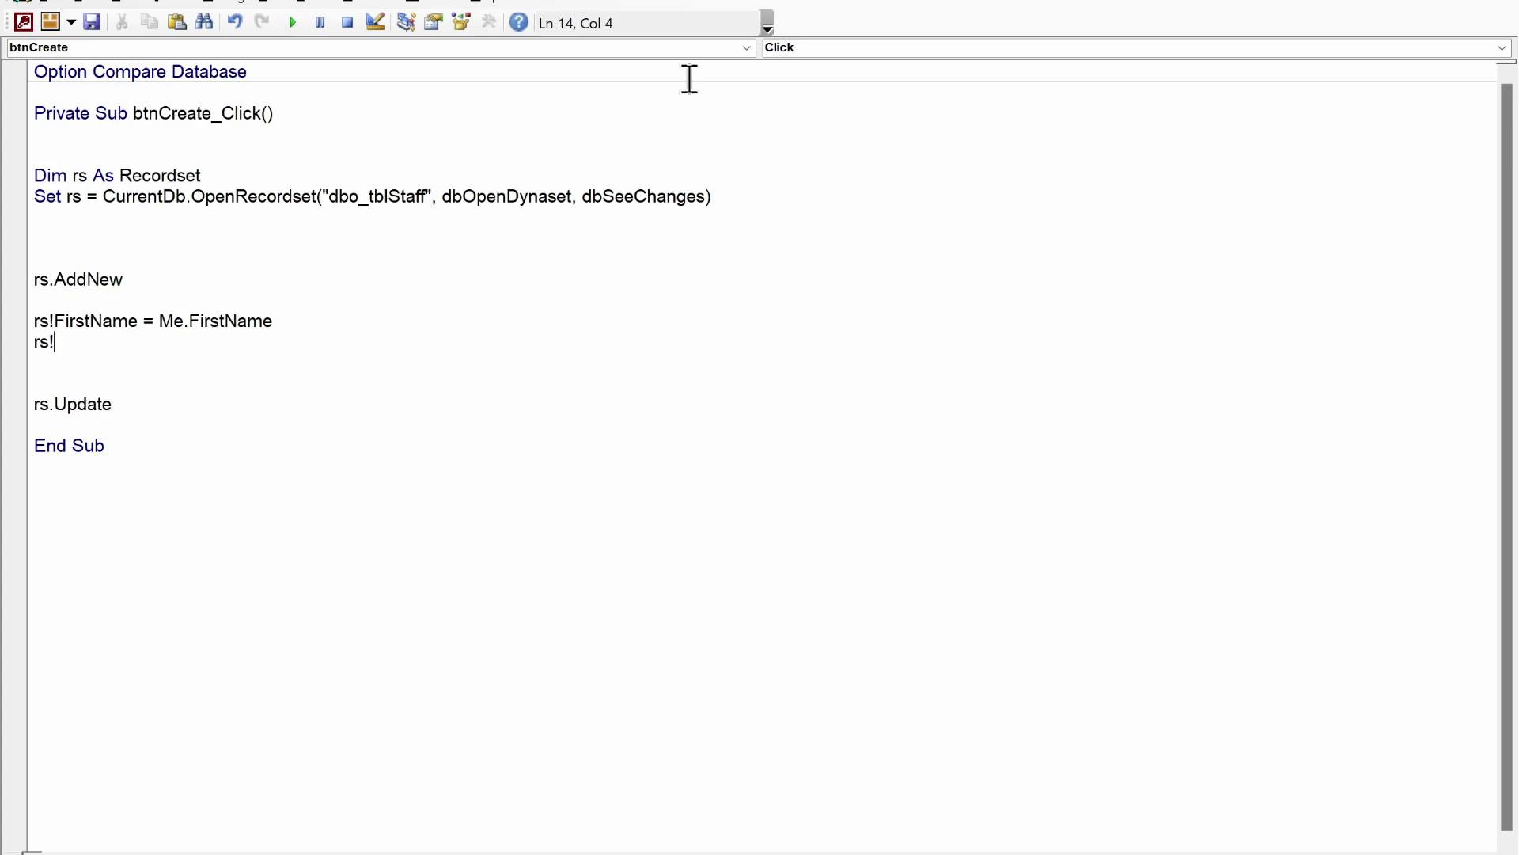
- Add rs!LastName = Me.LastName, copying the field name from the table design
key("alt+F11")
key("Down")
key("ctrl+c")
key("alt+F11")
key("ctrl+v")
type("= me.las")
key("Return")
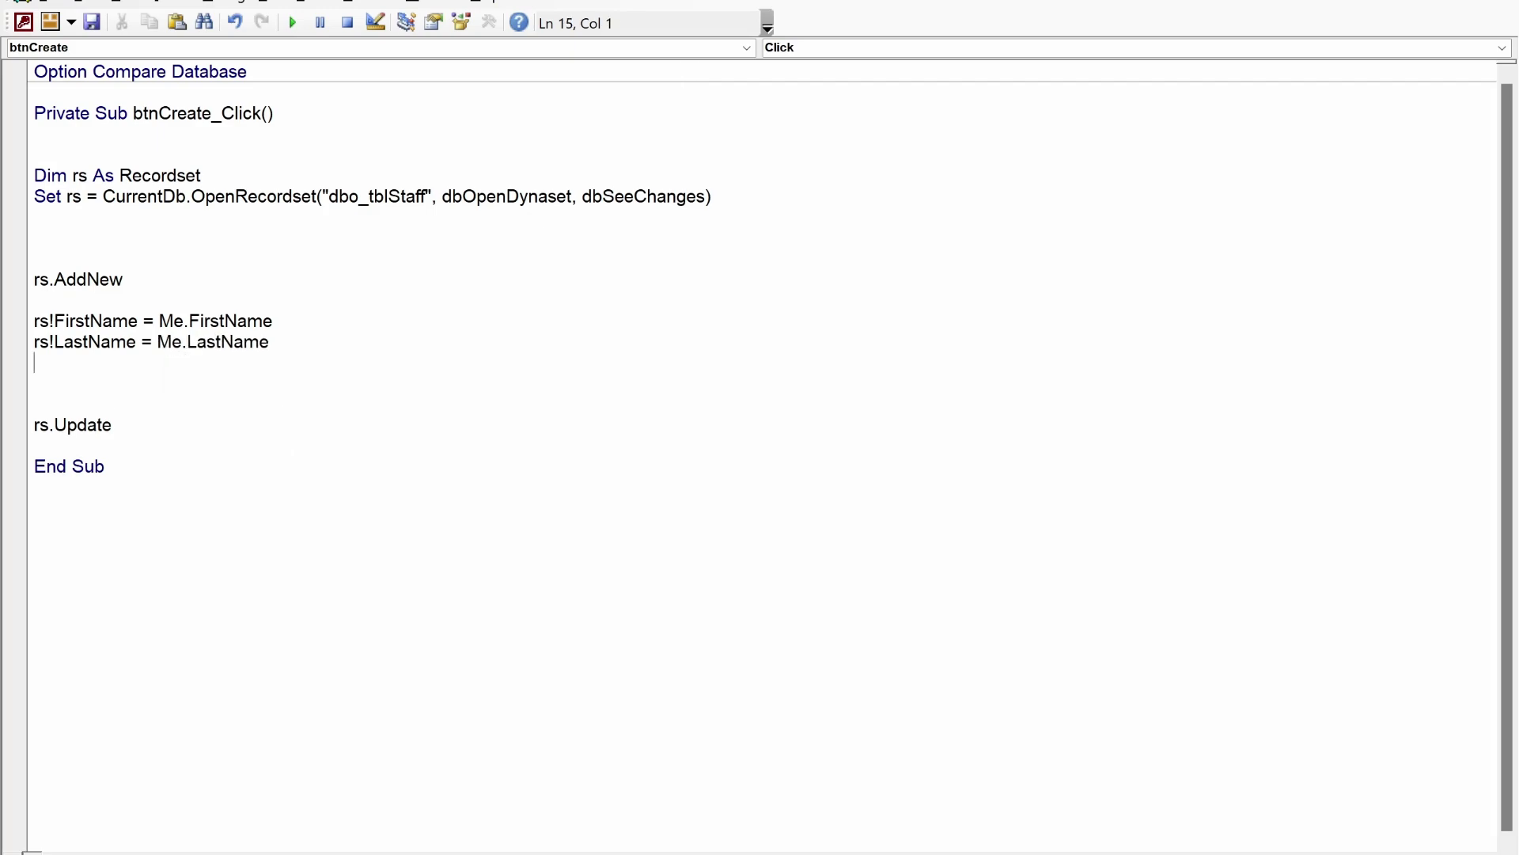
- Add rs!Specialization = Me.Specialization, copying the field name from the table design
type("rs!")
key("alt+F11")
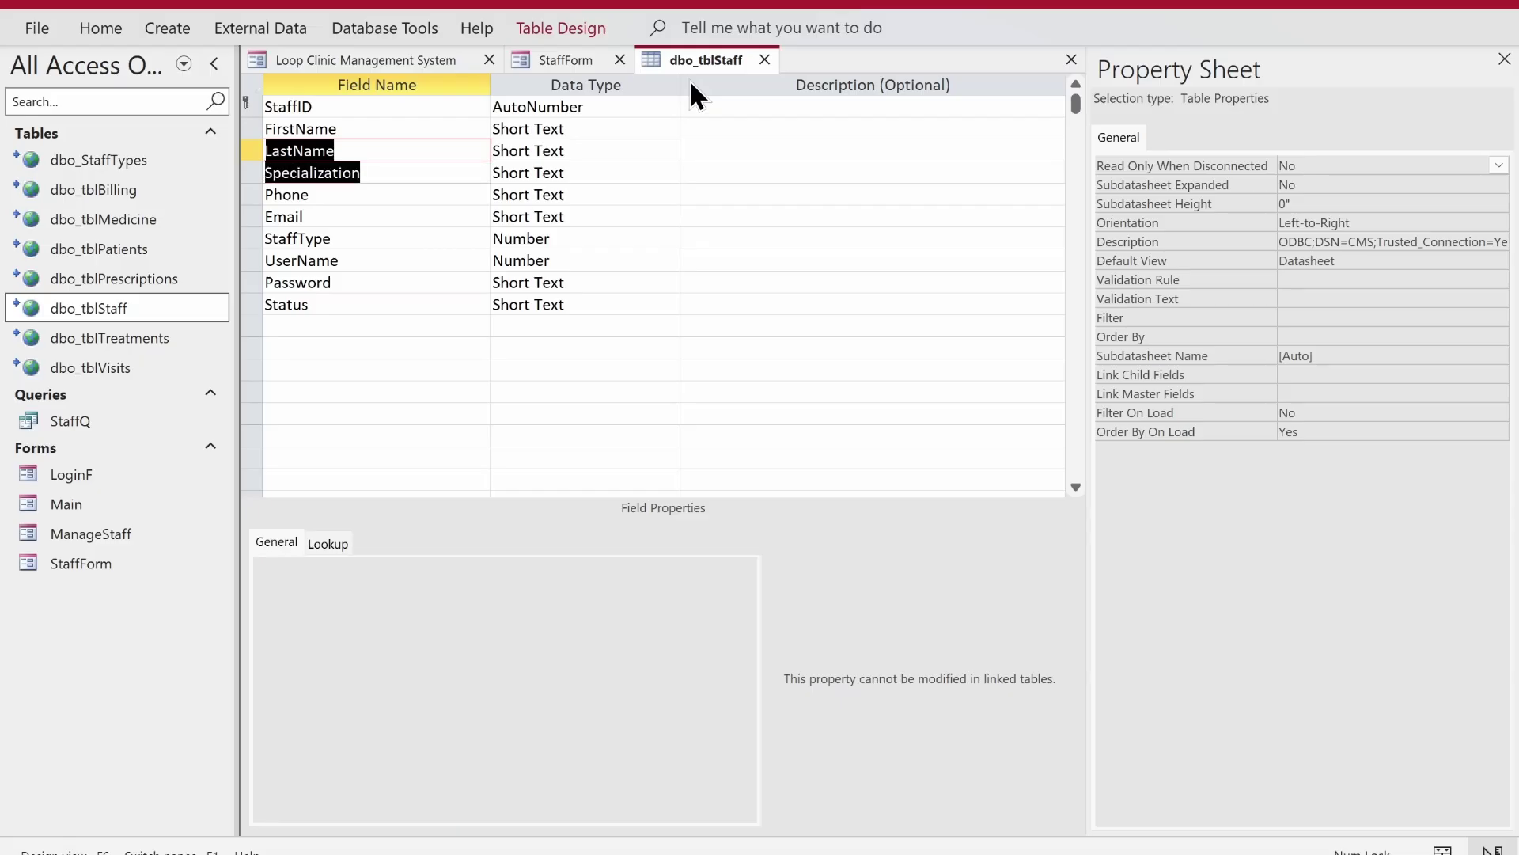
key("Down")
key("ctrl+c")
key("alt+F11")
key("ctrl+v")
type("= m")
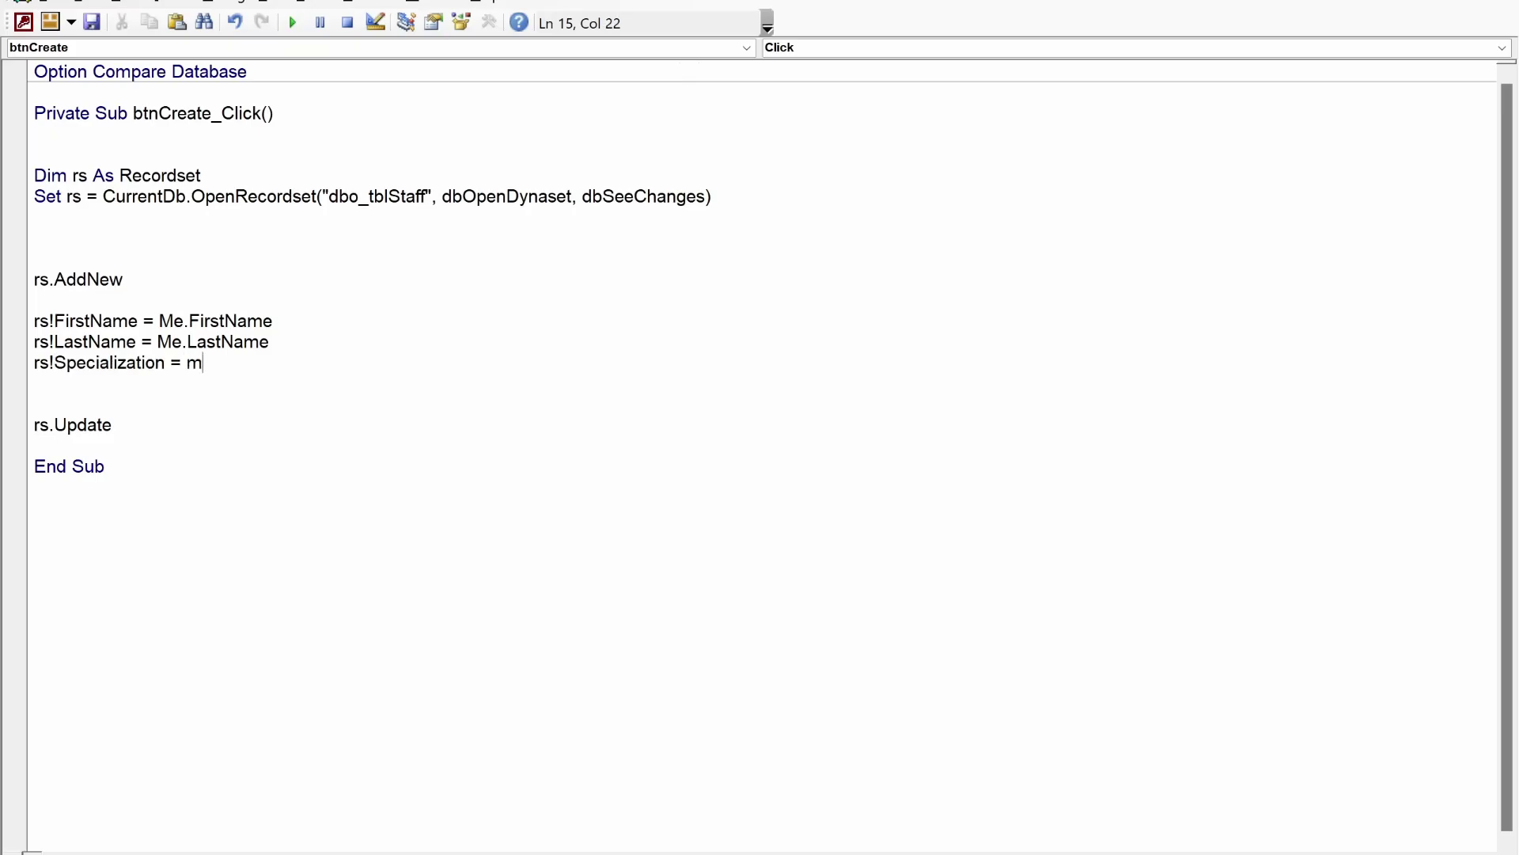
type("e.sp")
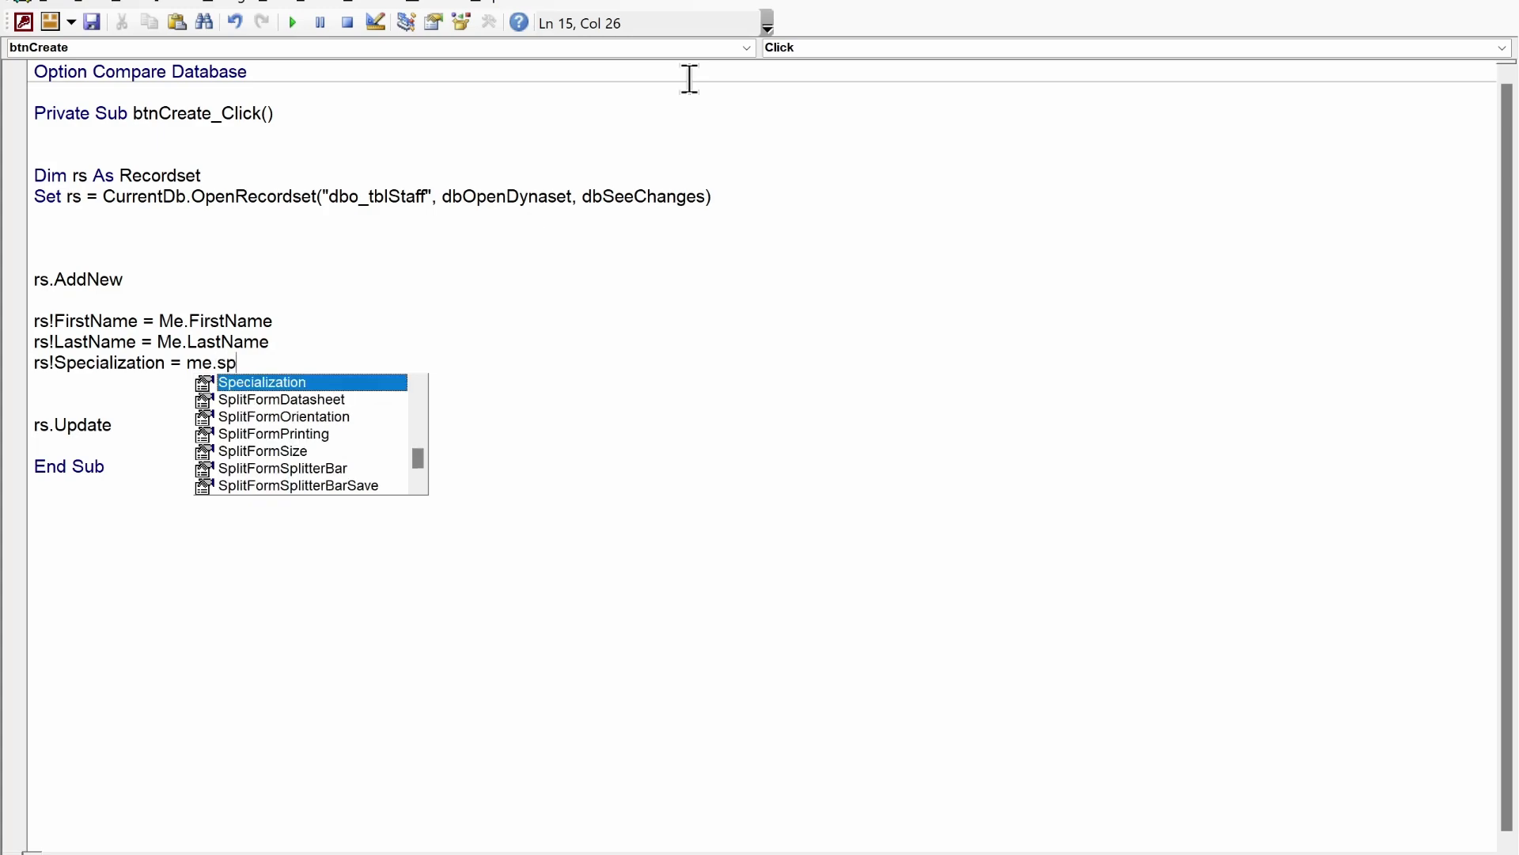
key("Return")
- Add rs!Phone = Me.Phone, correcting the mistyped member name
key("alt+F11")
key("Left")
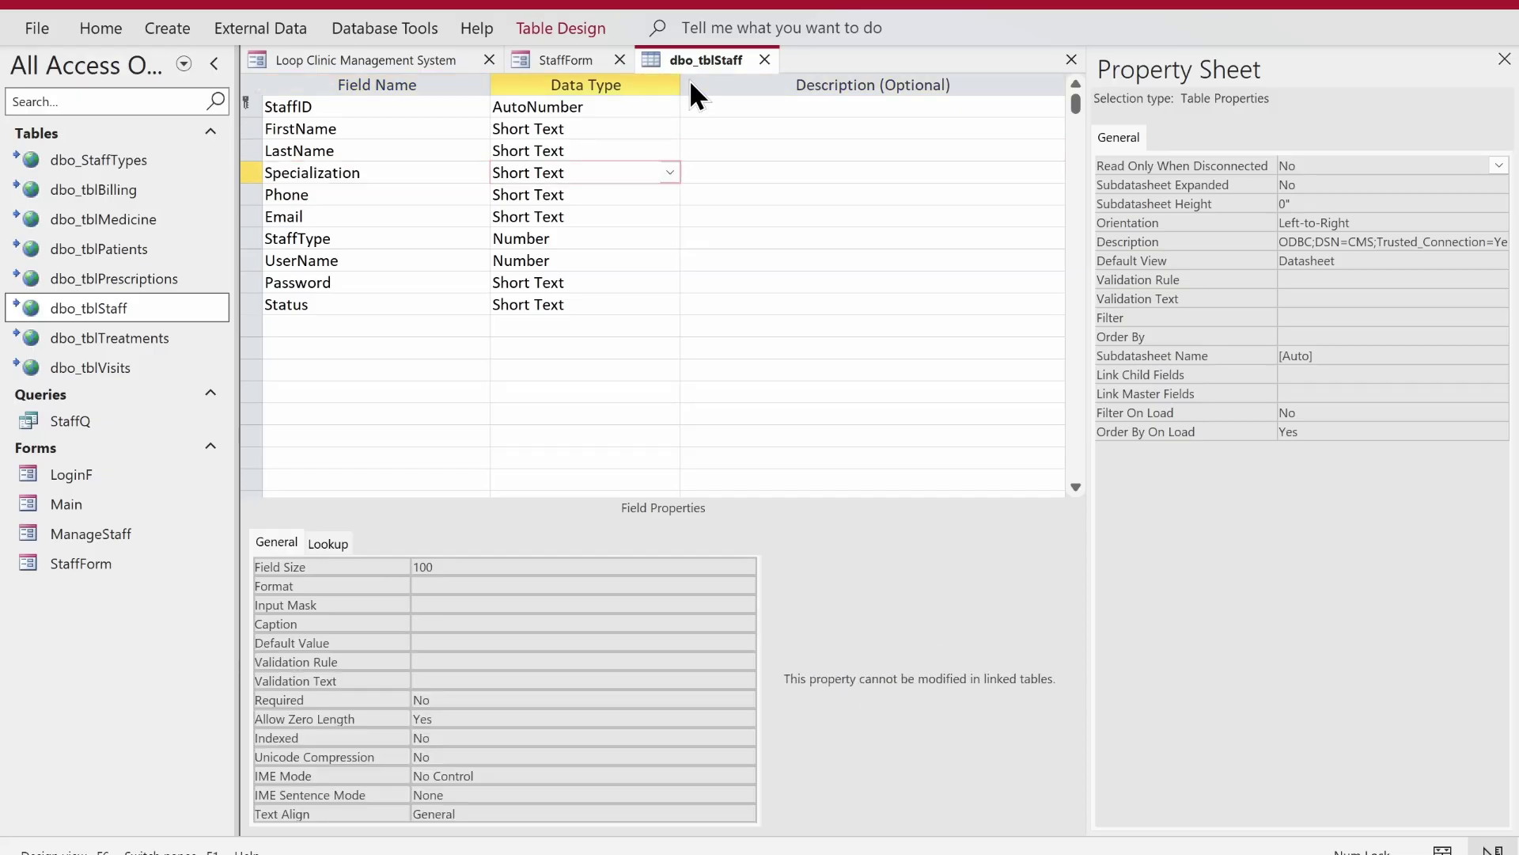
key("Left")
key("Down")
key("alt+F11")
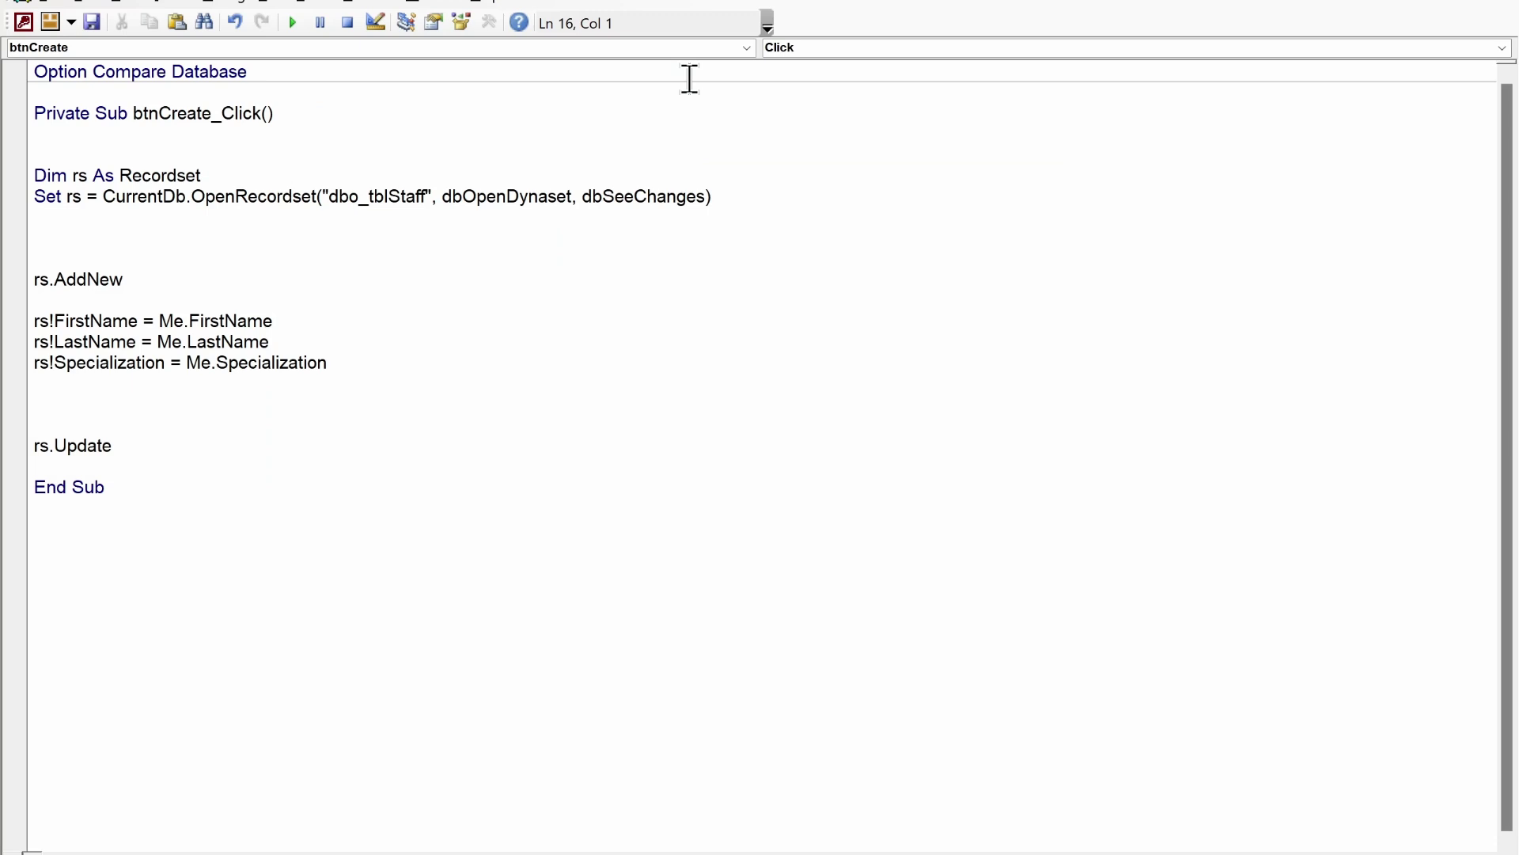
type("rs!Phone = me.[ho")
key("BackSpace")
key("BackSpace")
key("BackSpace")
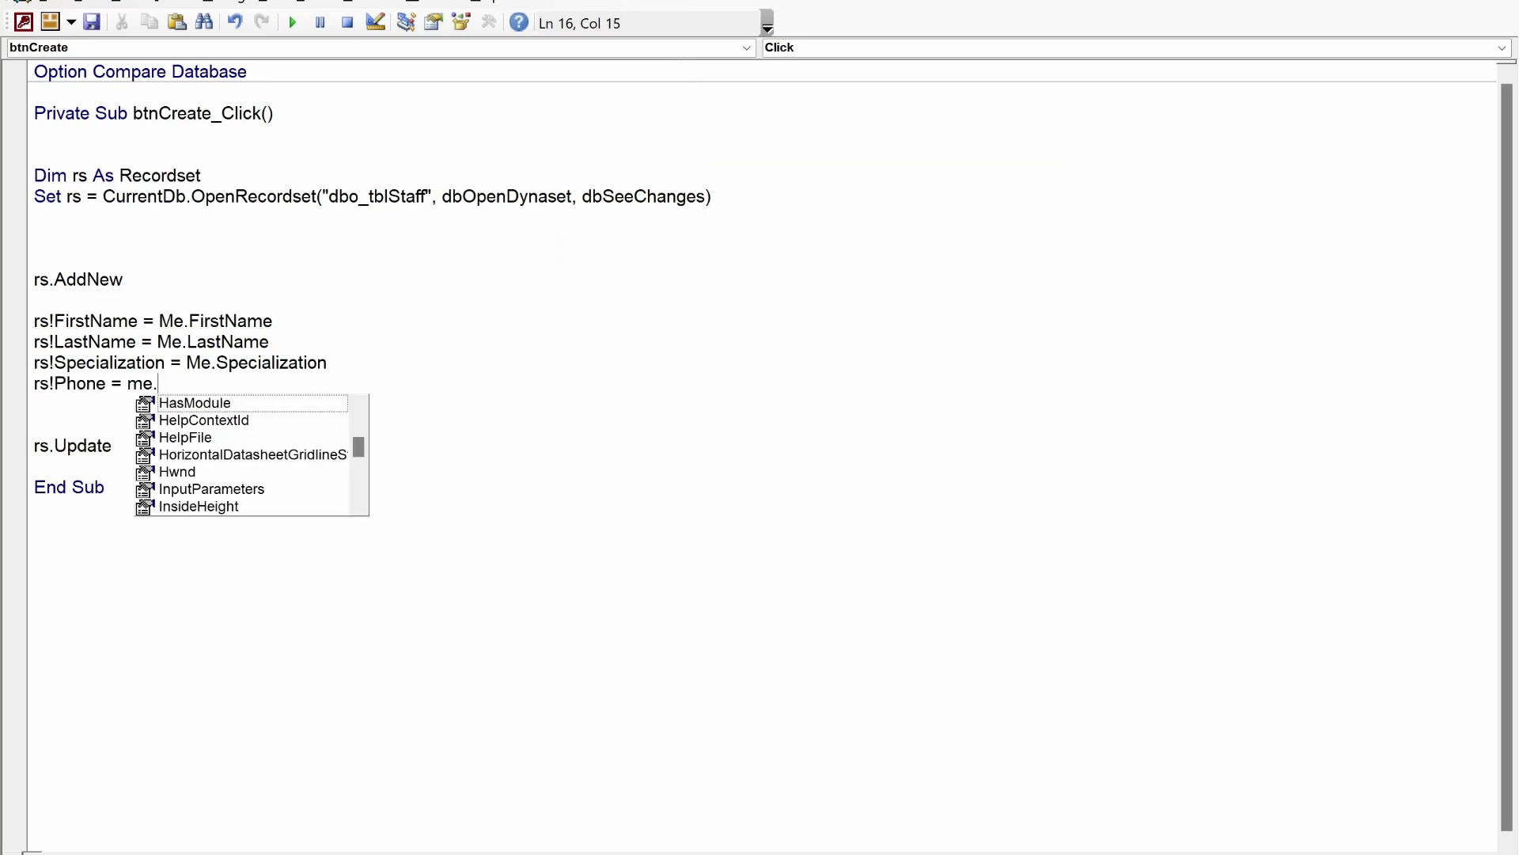
type("pho")
key("Return")
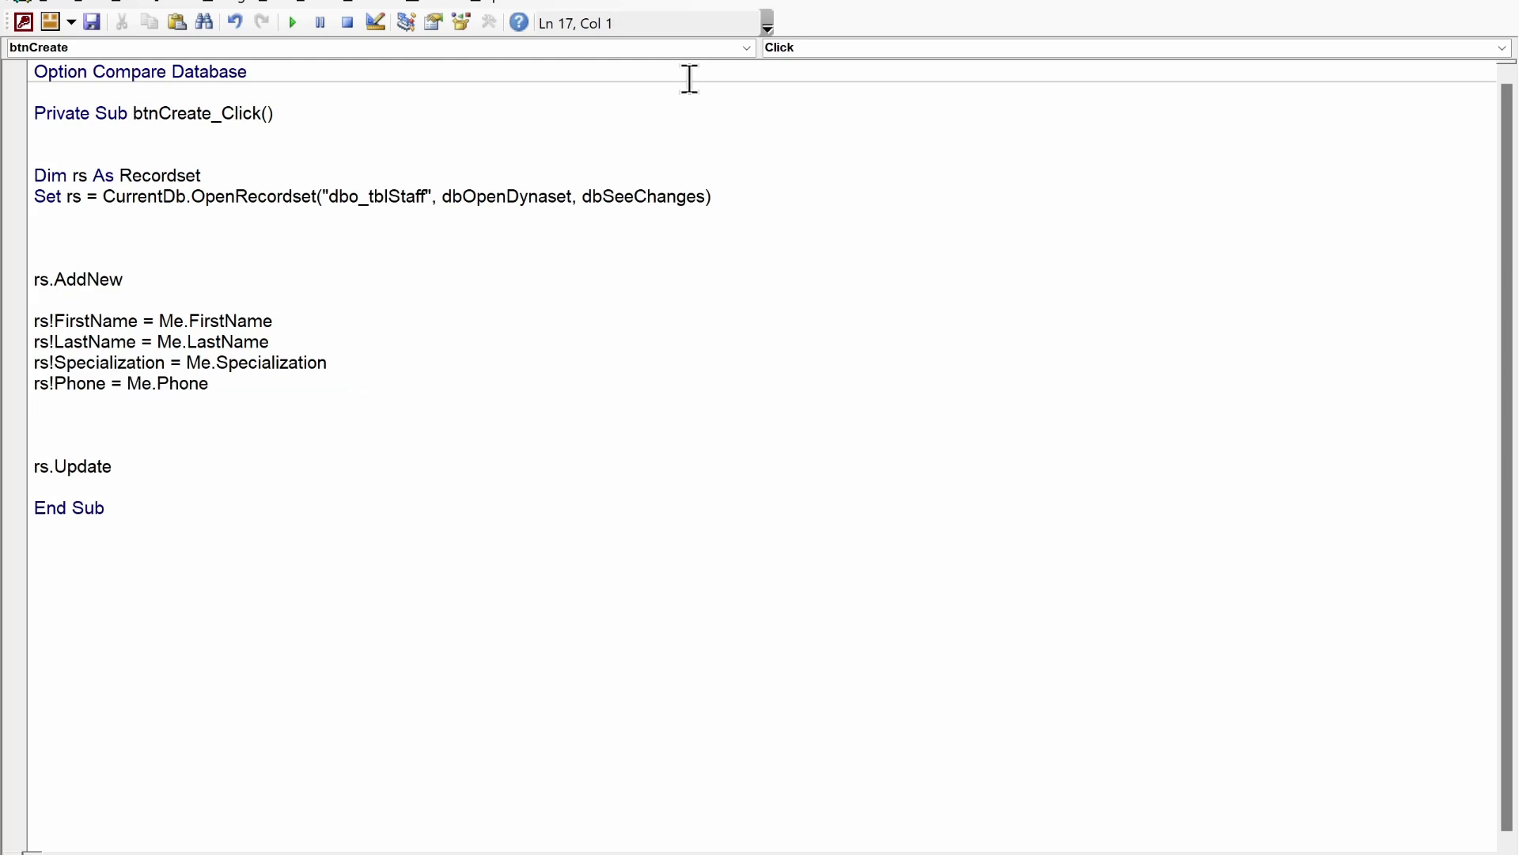
- Start the rs!Email = Me.Email assignment line
type("rs!")
key("alt+F11")
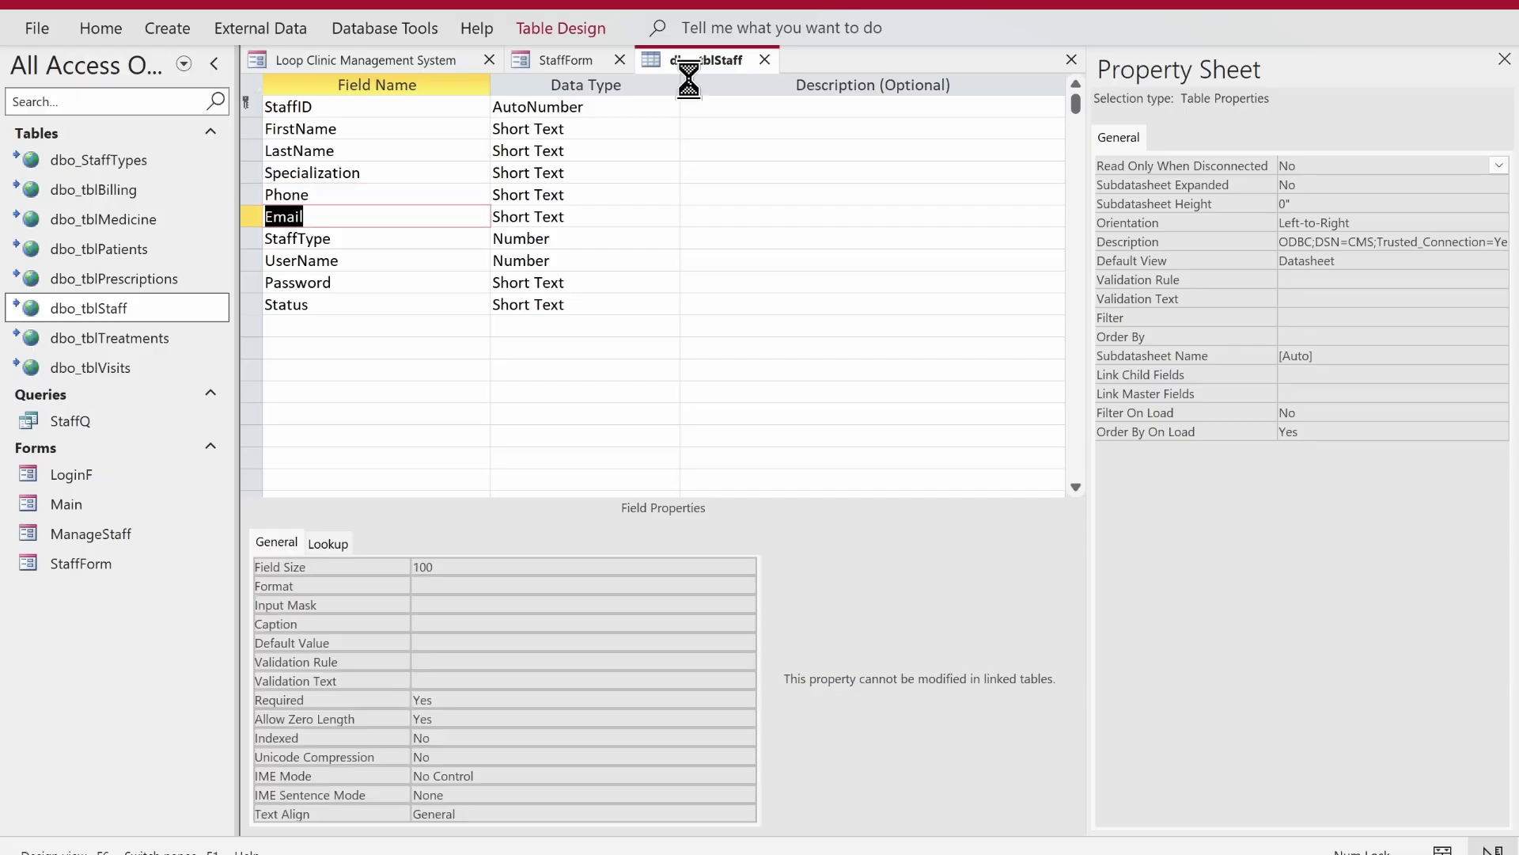
key("alt+F11")
type("Email = me.em")
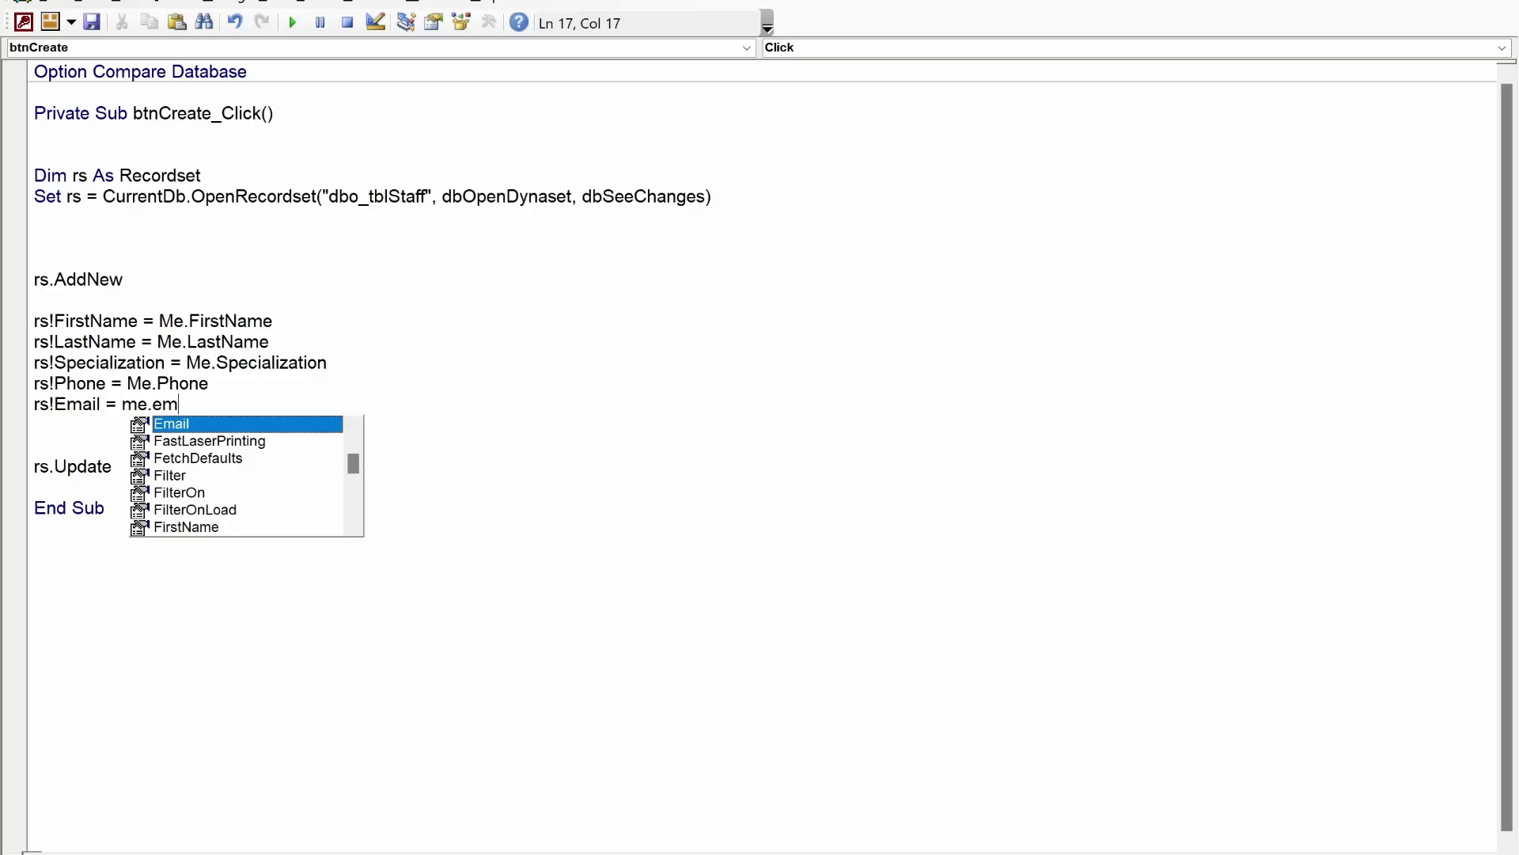
key("Tab")
- Add rs!StaffType = Me.StaffType after the Email line
key("Return")
key("alt+F11")
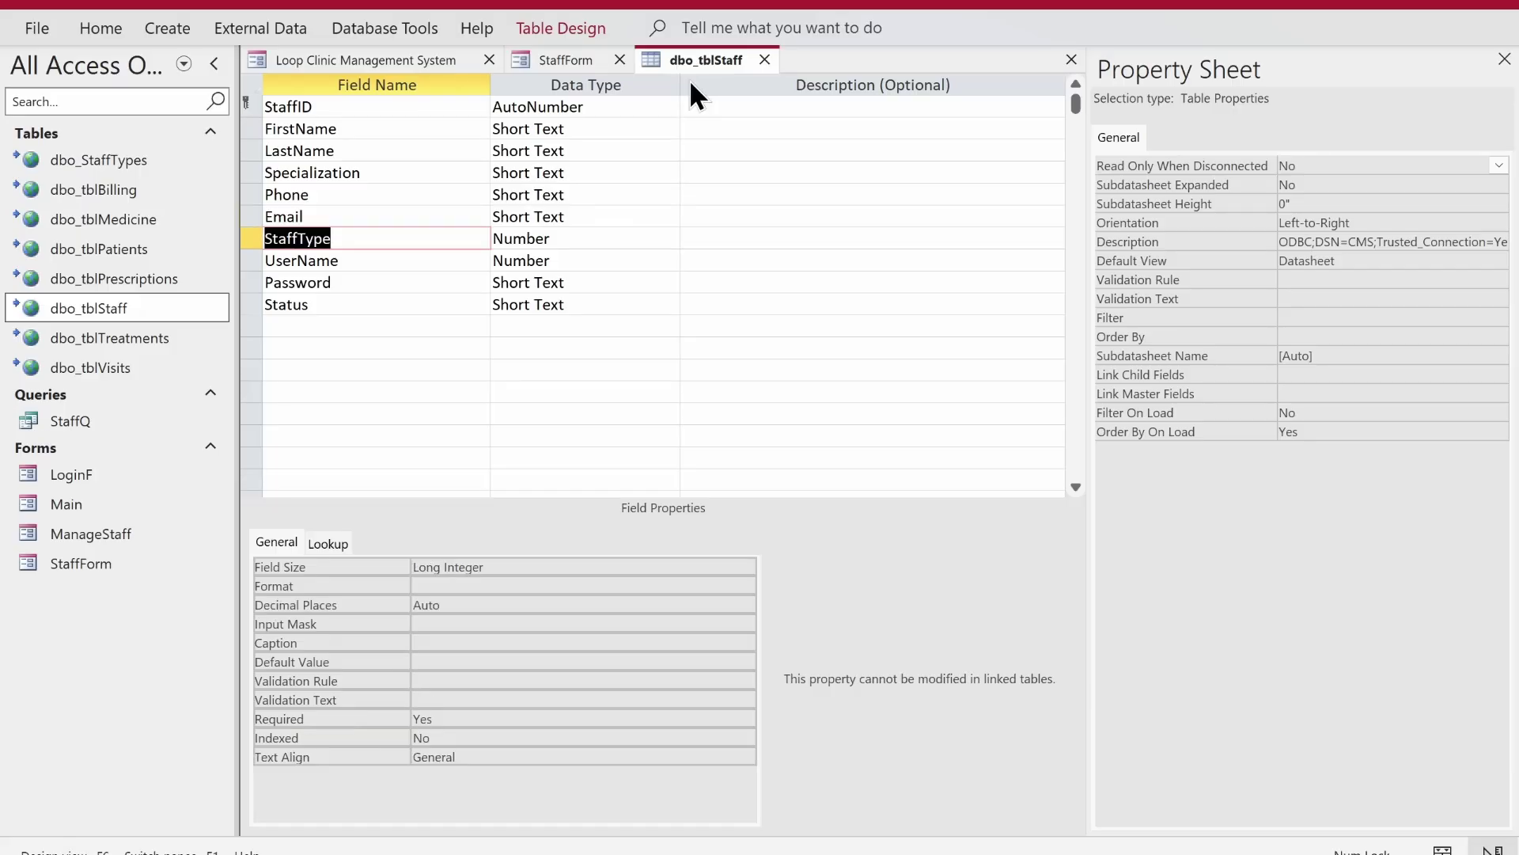
key("alt+F11")
type("rs!")
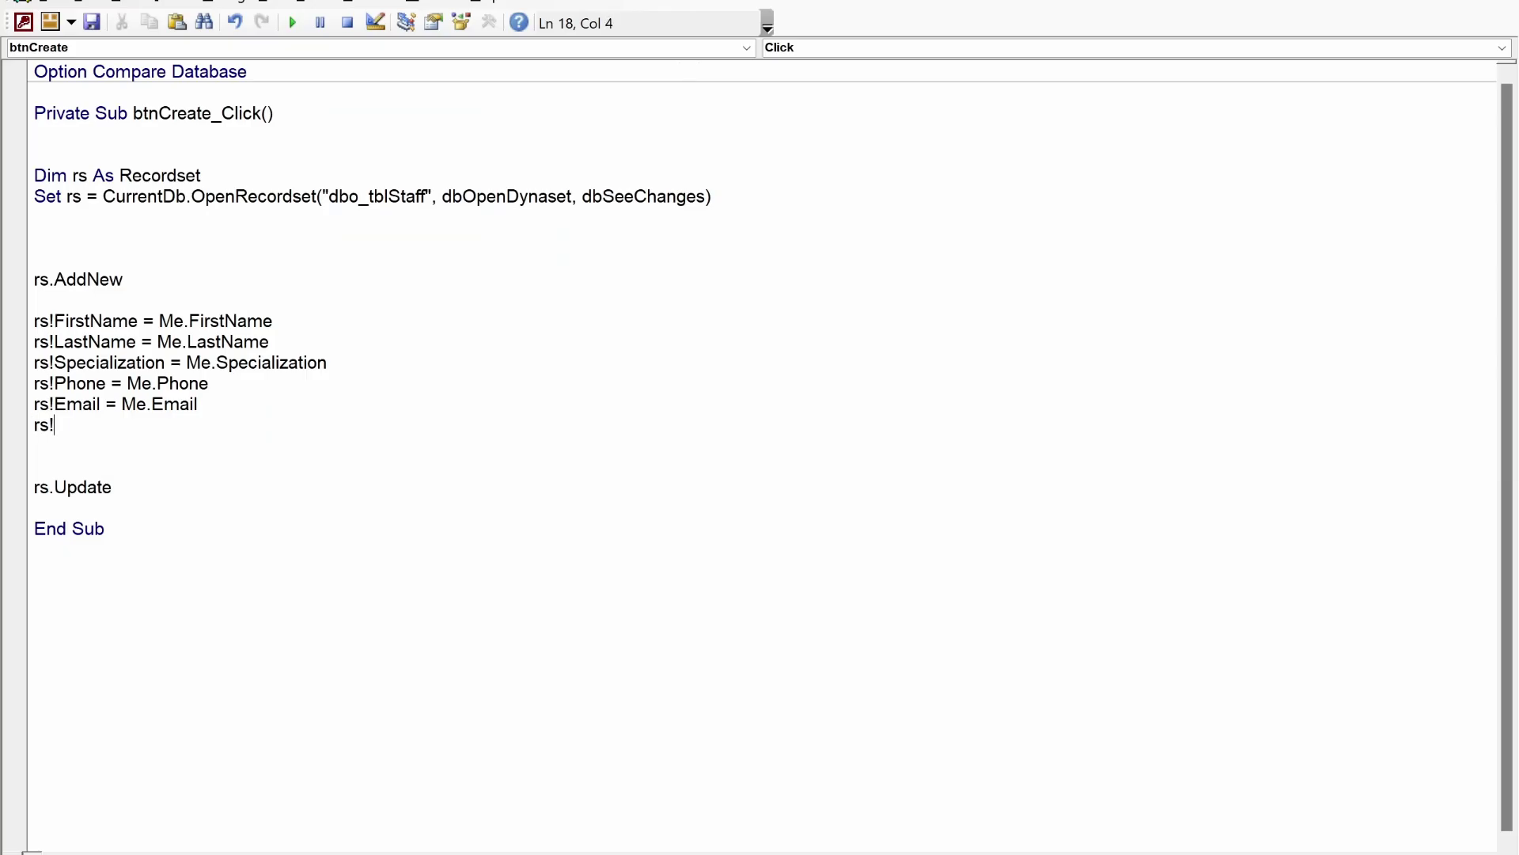
type("StaffType = me.sta")
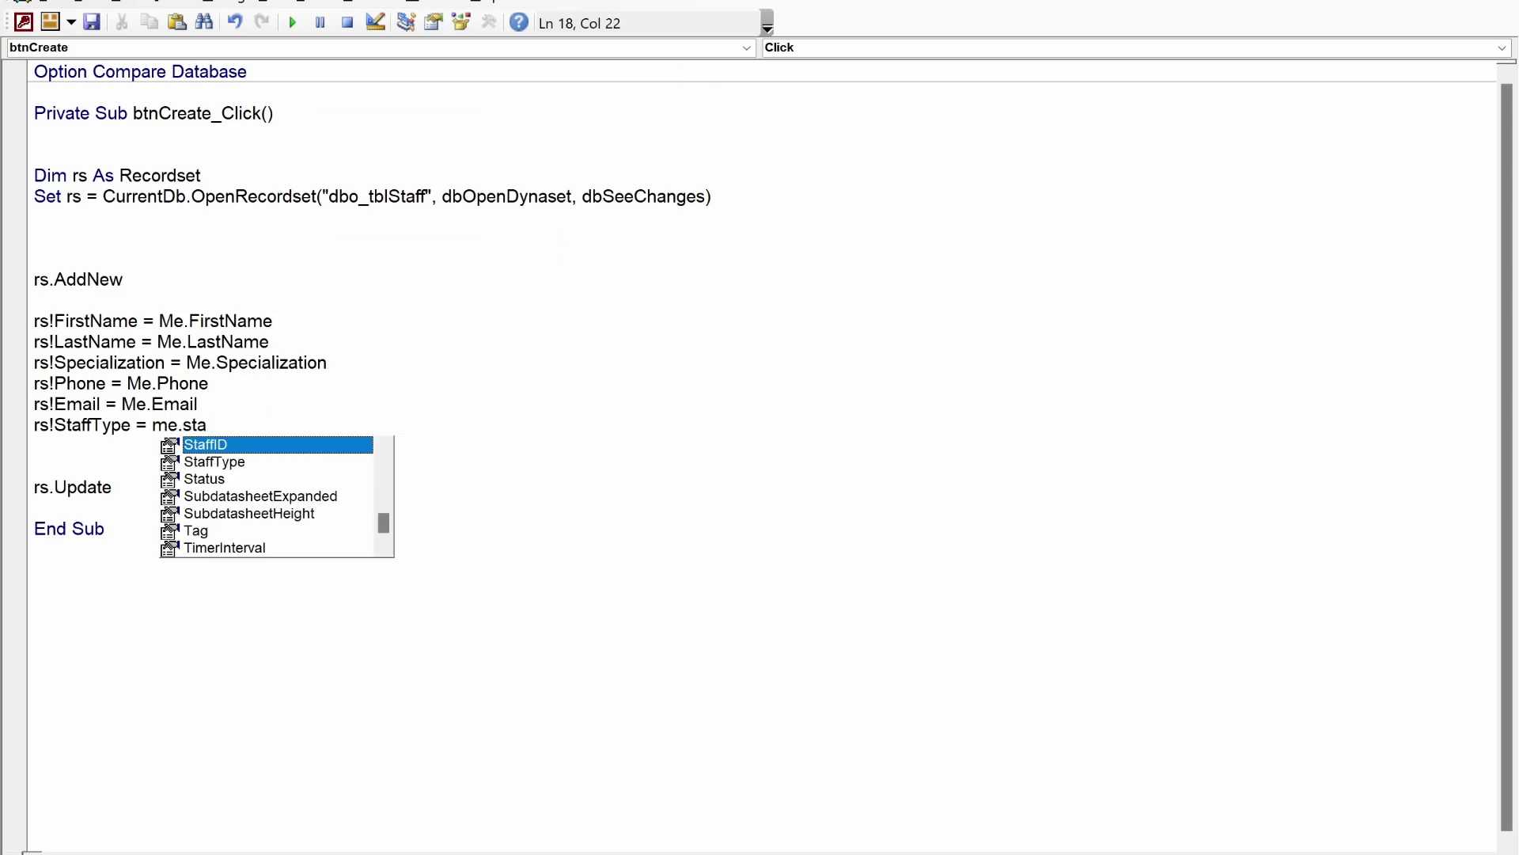
key("Down")
key("Tab")
key("Return")
- Add rs!UserName = Me.UserName and rs!Password = Me.Password lines
key("alt+Tab")
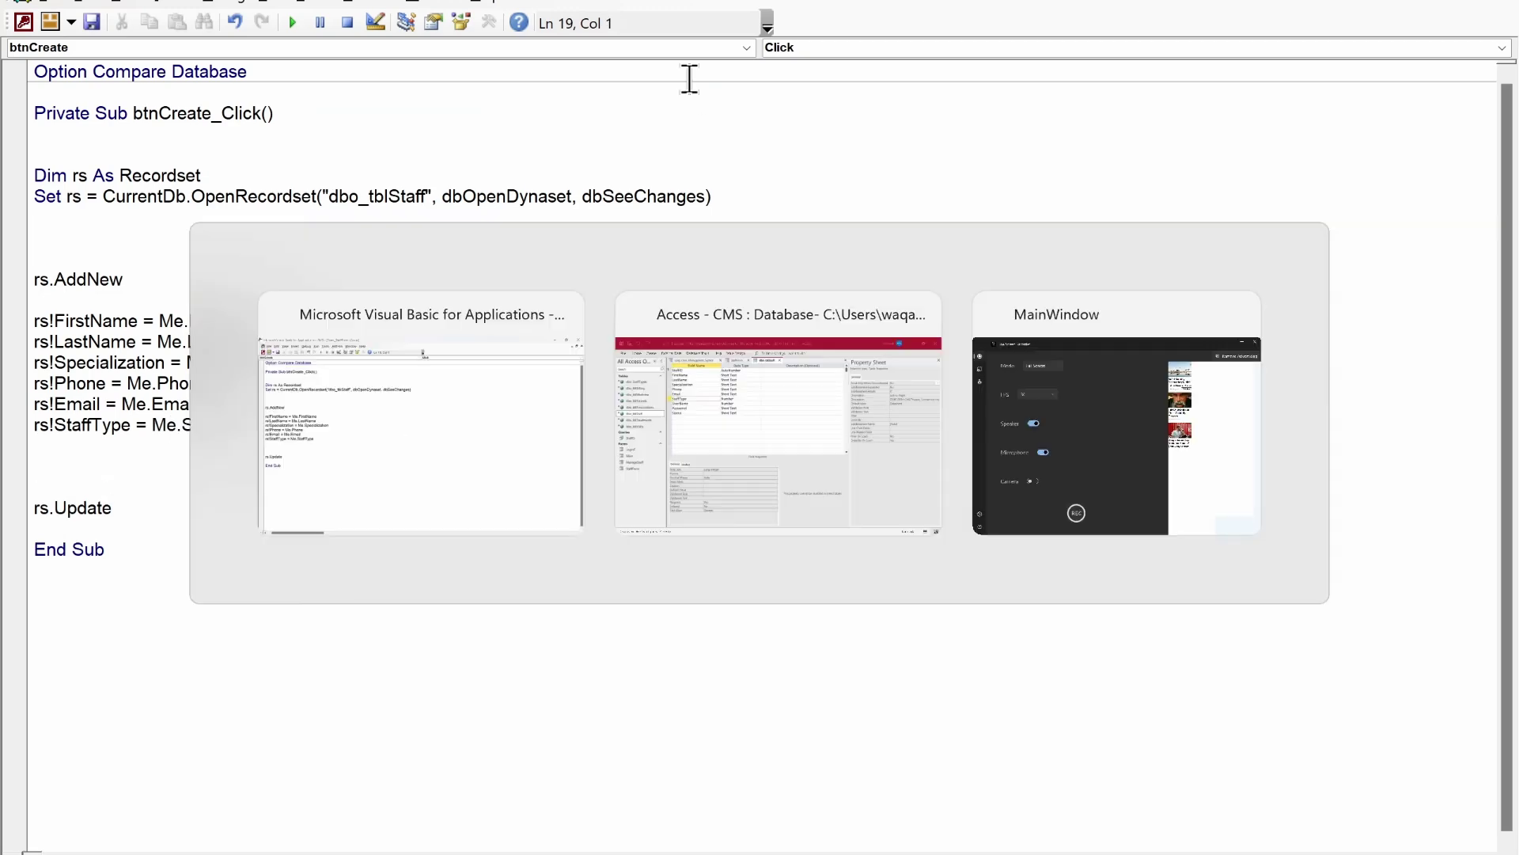
key("alt+Tab")
type("rs")
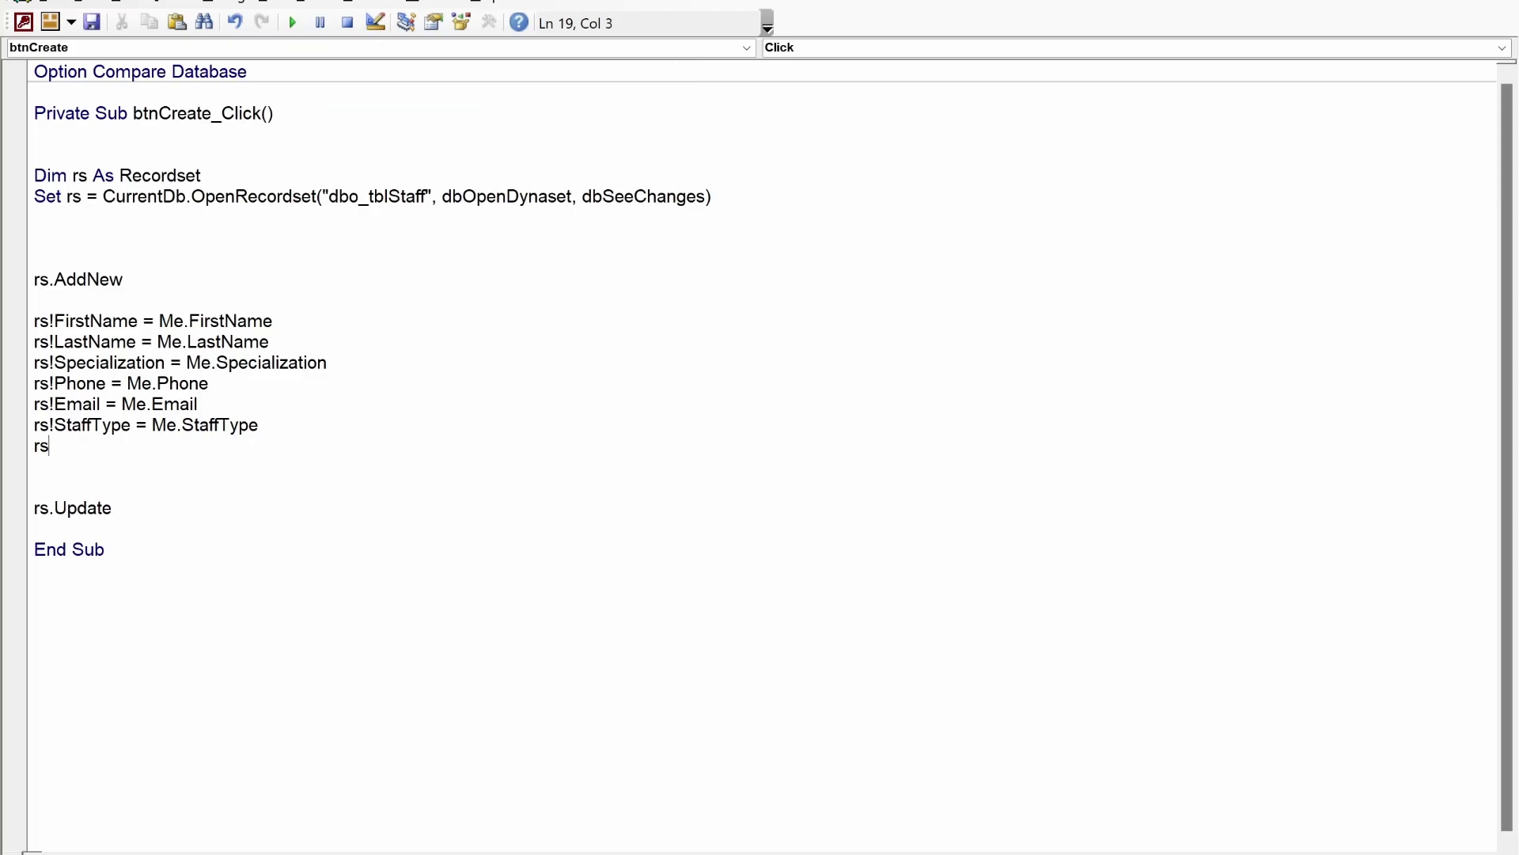
type("!UserName = me.userna")
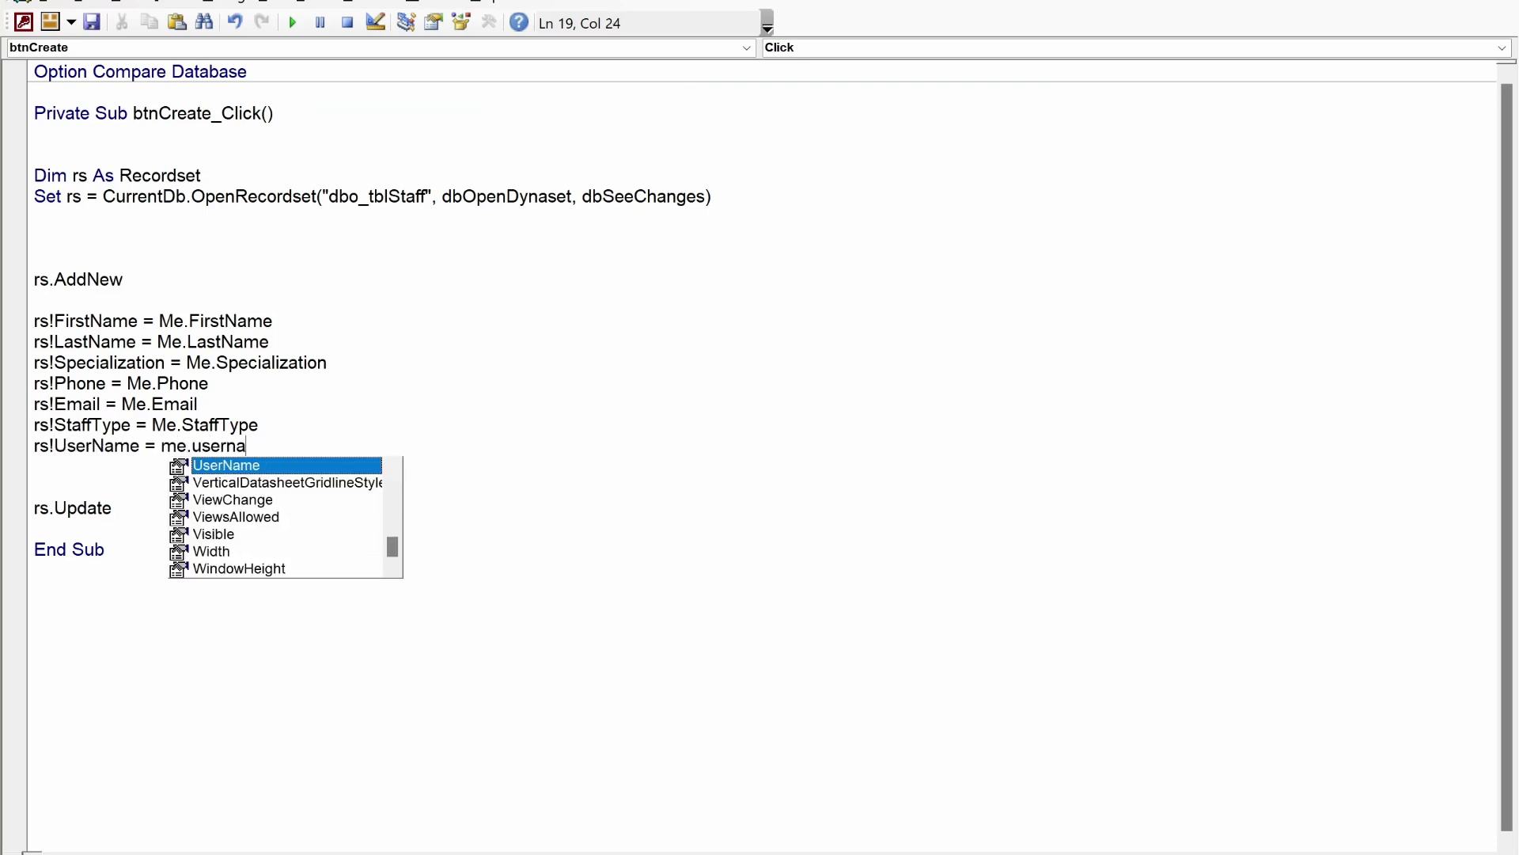
key("Return")
key("alt+Tab")
key("alt+Tab")
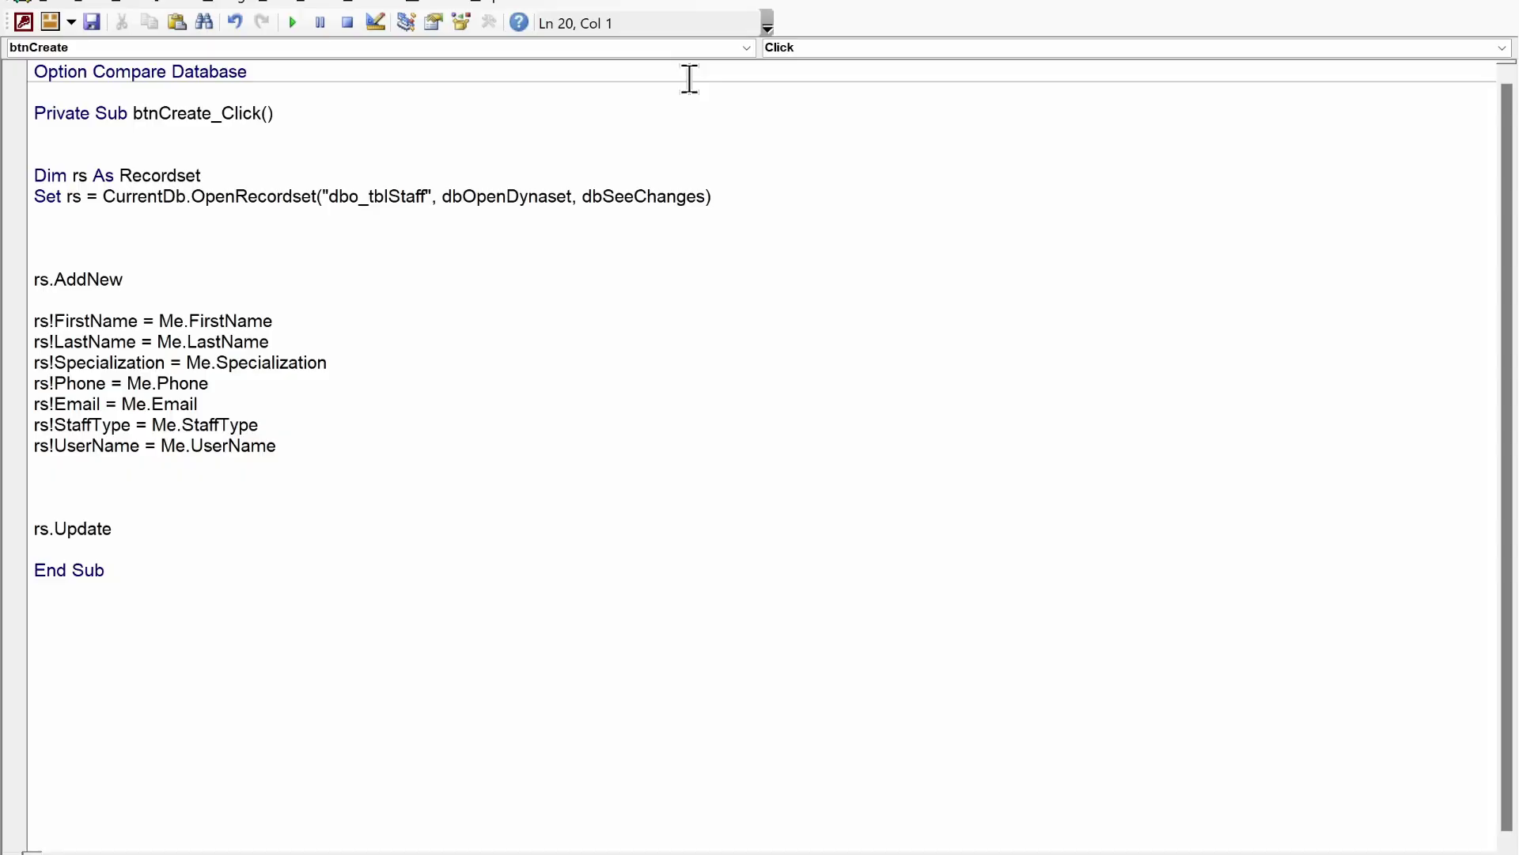
type("rs!Password = me.pass")
key("Return")
key("alt+Tab")
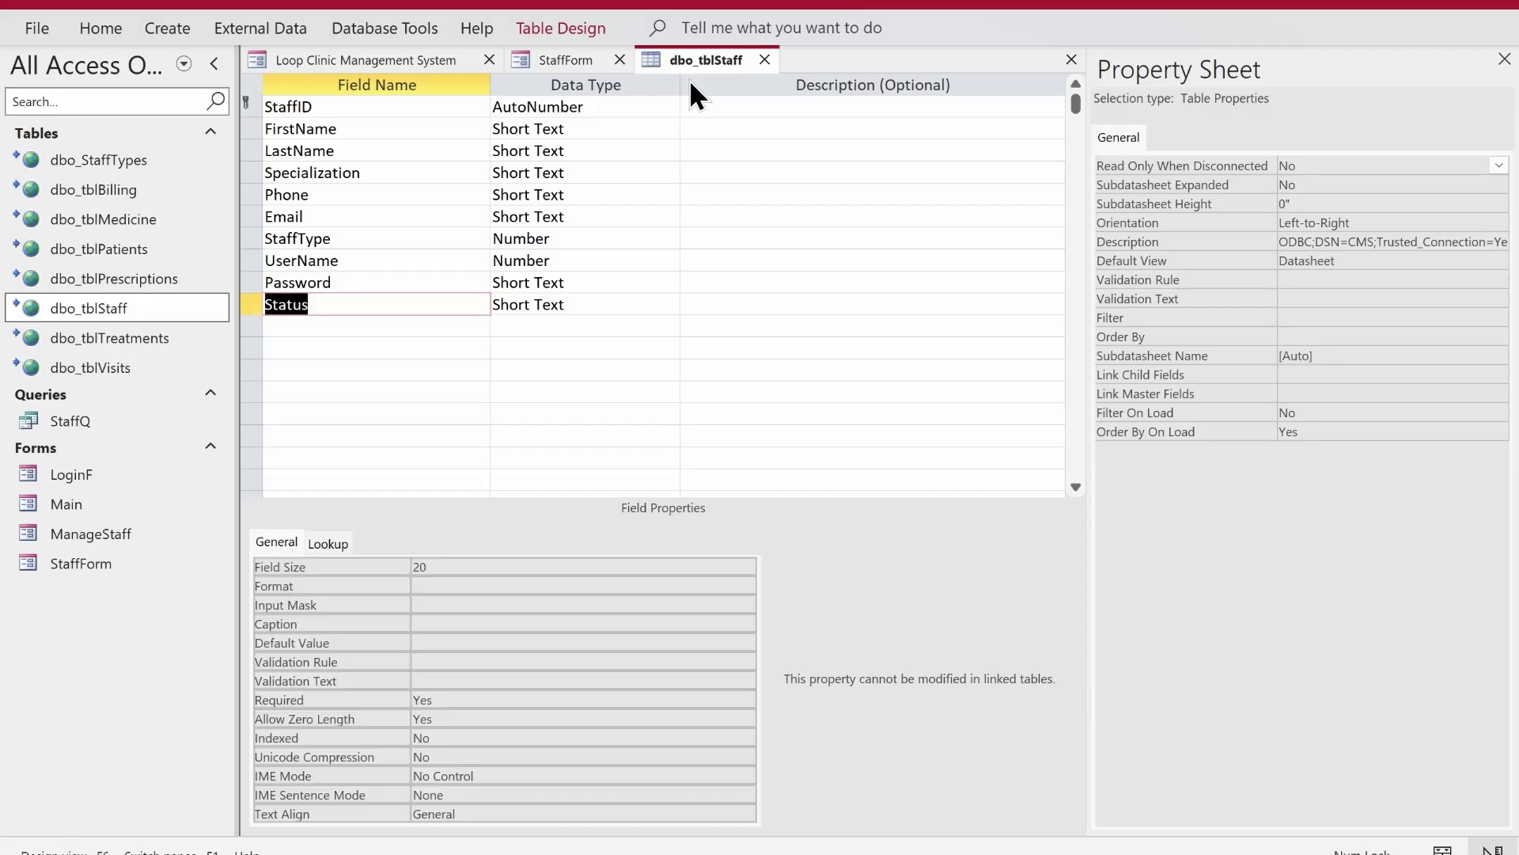
key("alt+Tab")
- Set Me.Status = "Active", assign rs!Status = Me.Status, and tidy blank lines before End Sub
type("me.stat")
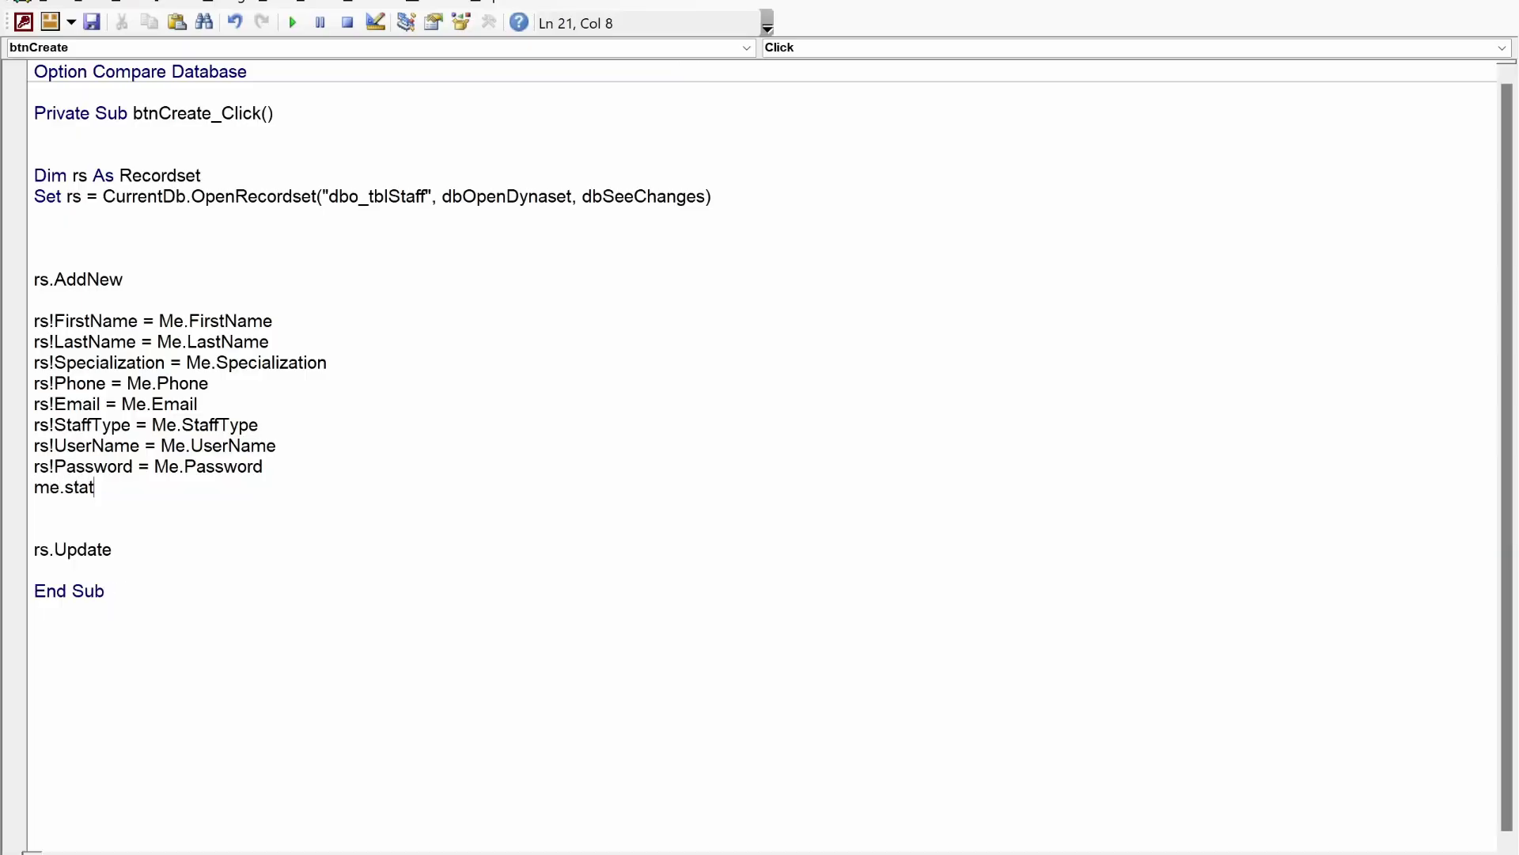
type("us = \"Active\"")
key("Return")
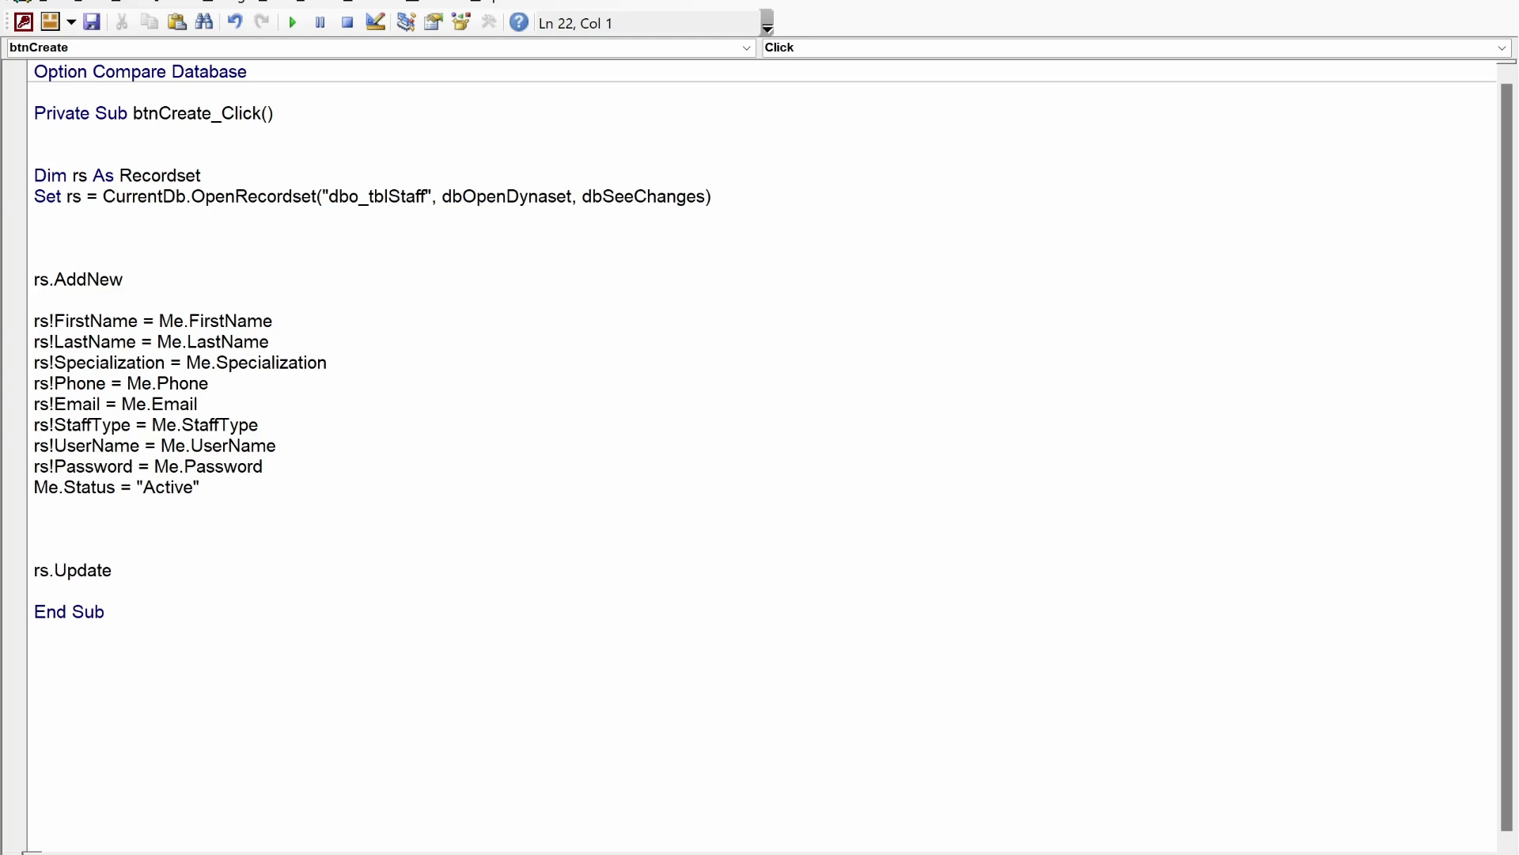
type("rs!status = me.s")
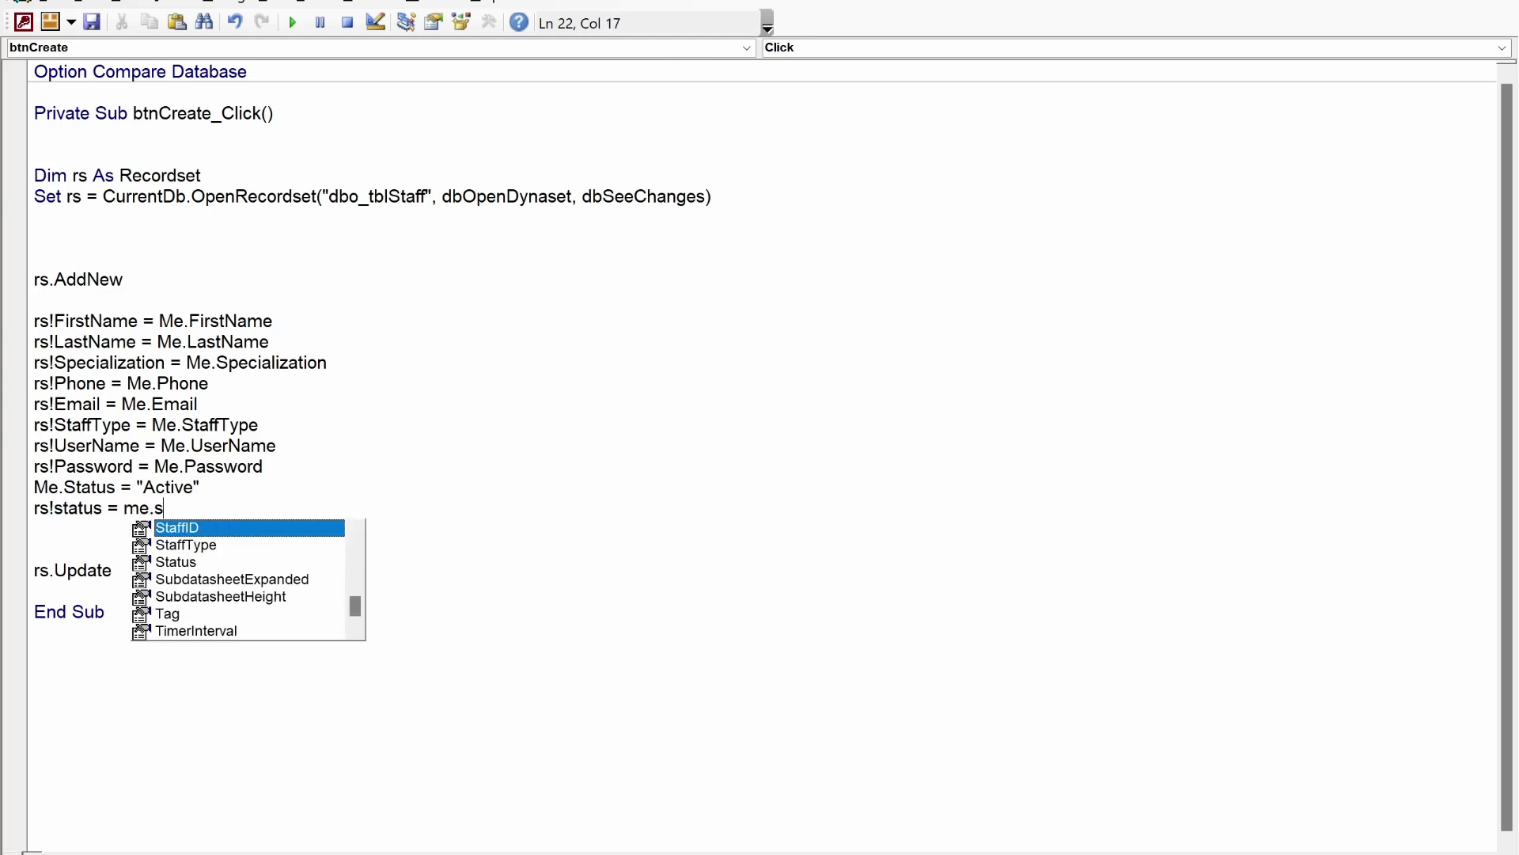
type("tatus")
key("Tab")
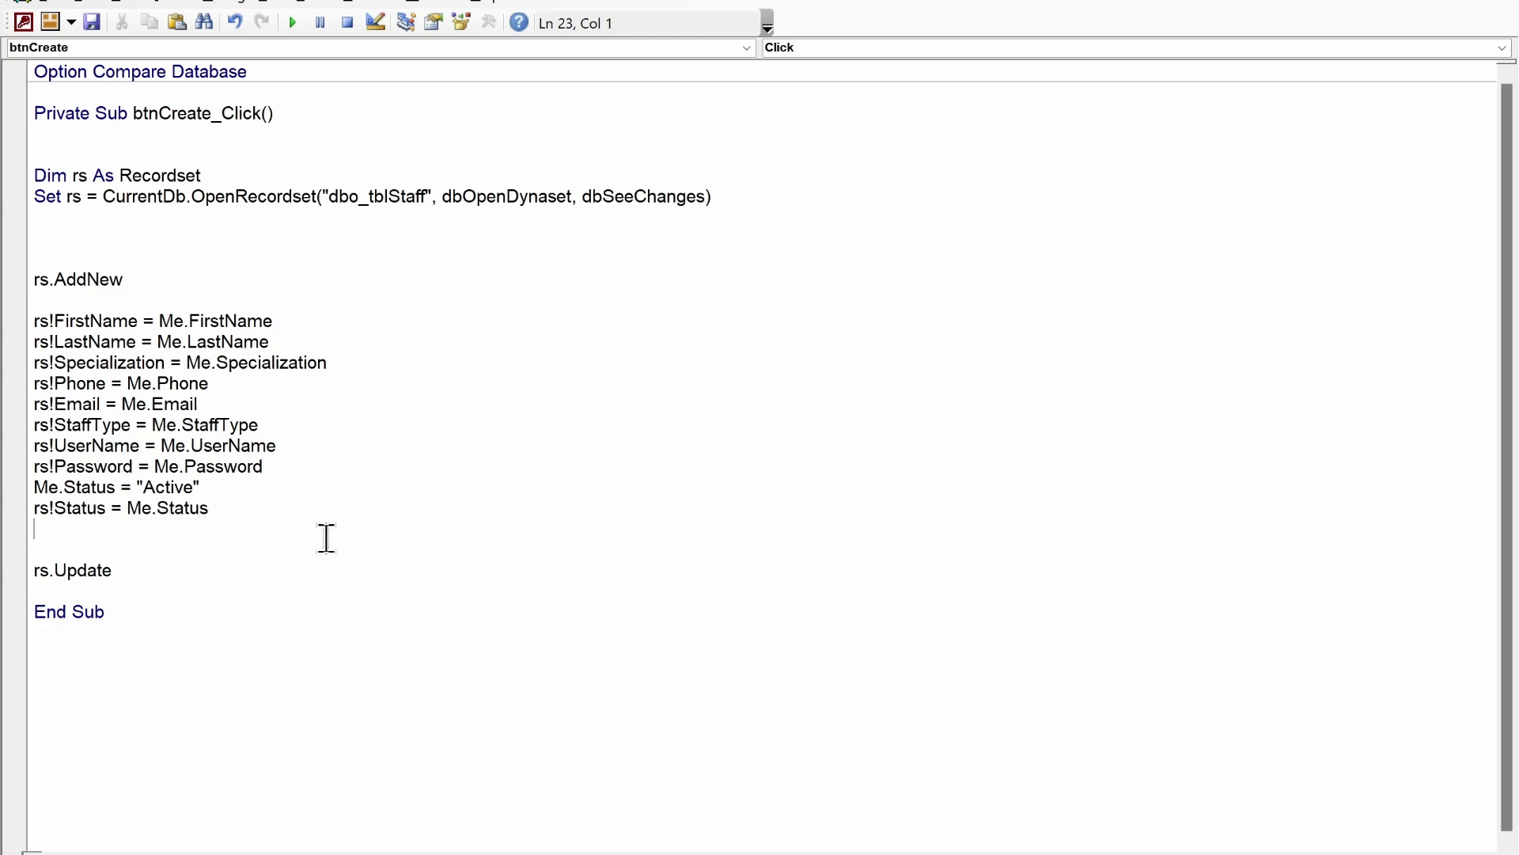
key("Down")
key("BackSpace")
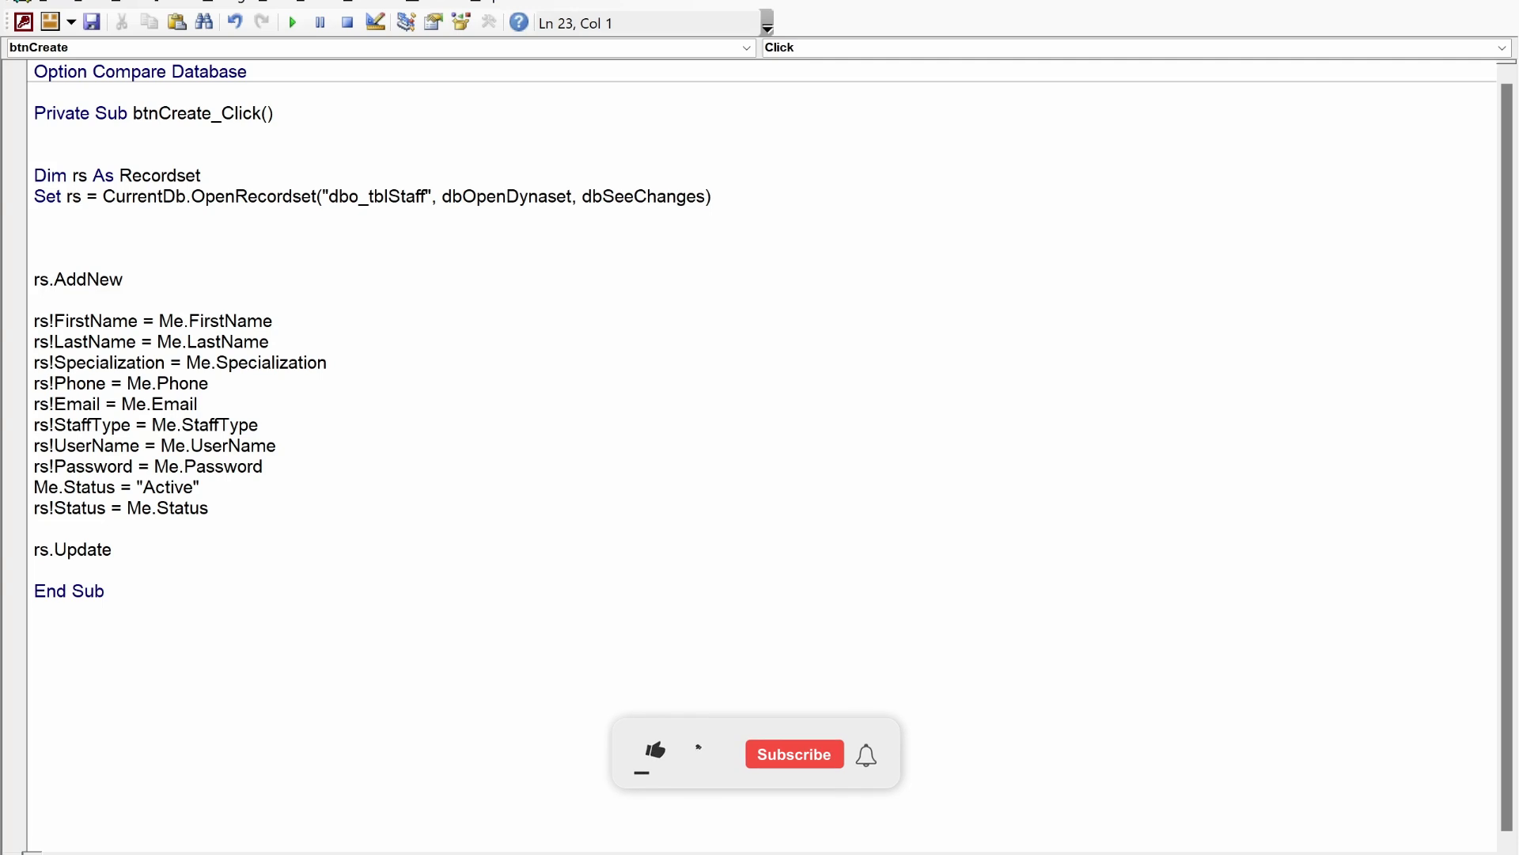
key("Down")
key("Down")
key("Return")
key("Return")
key("Return")
key("Return")
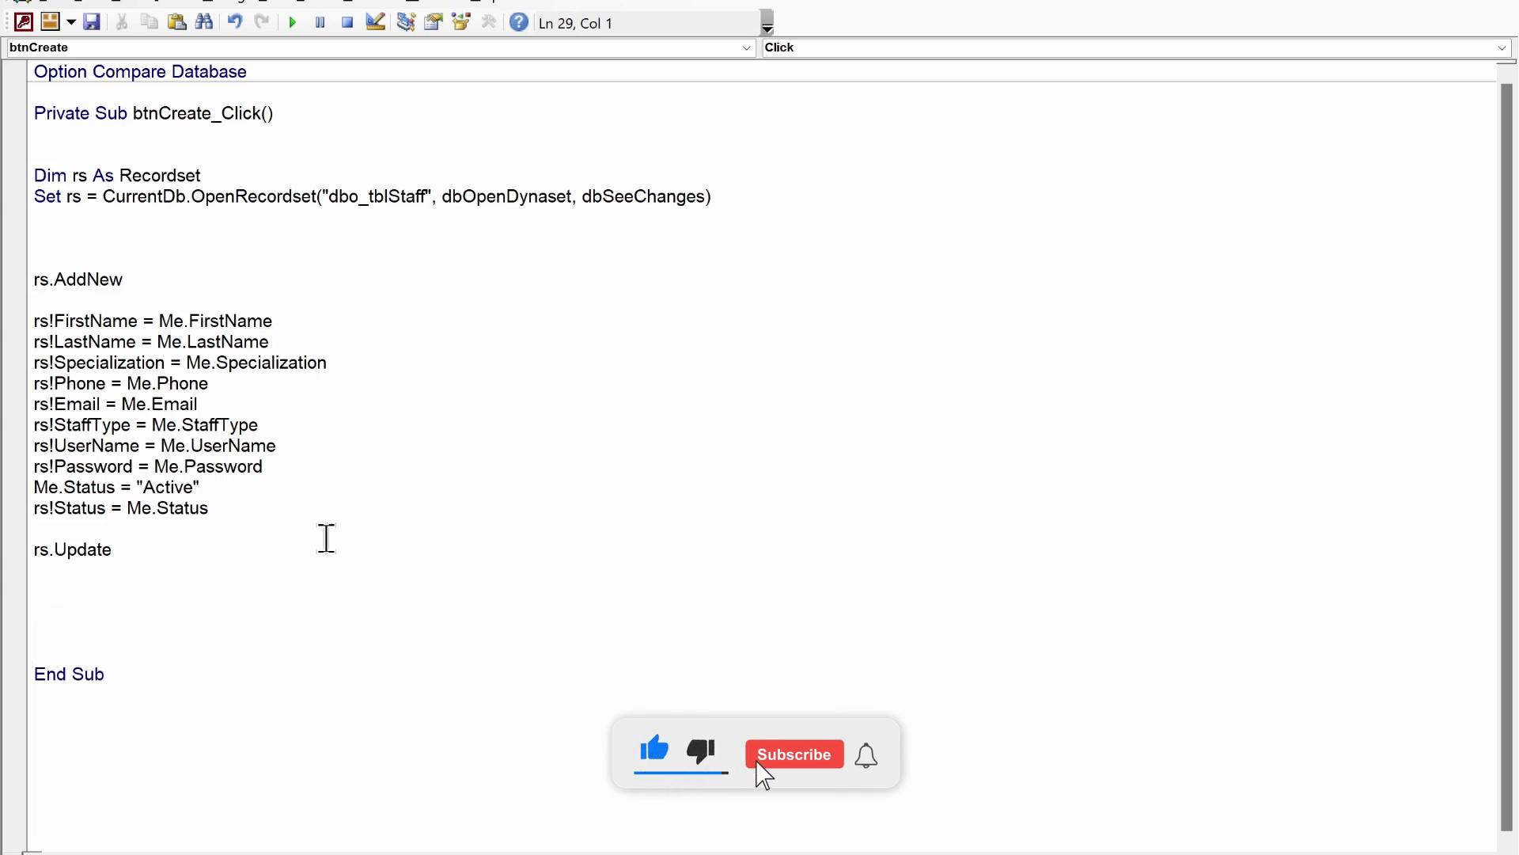
key("Up")
key("Up")
key("Up")
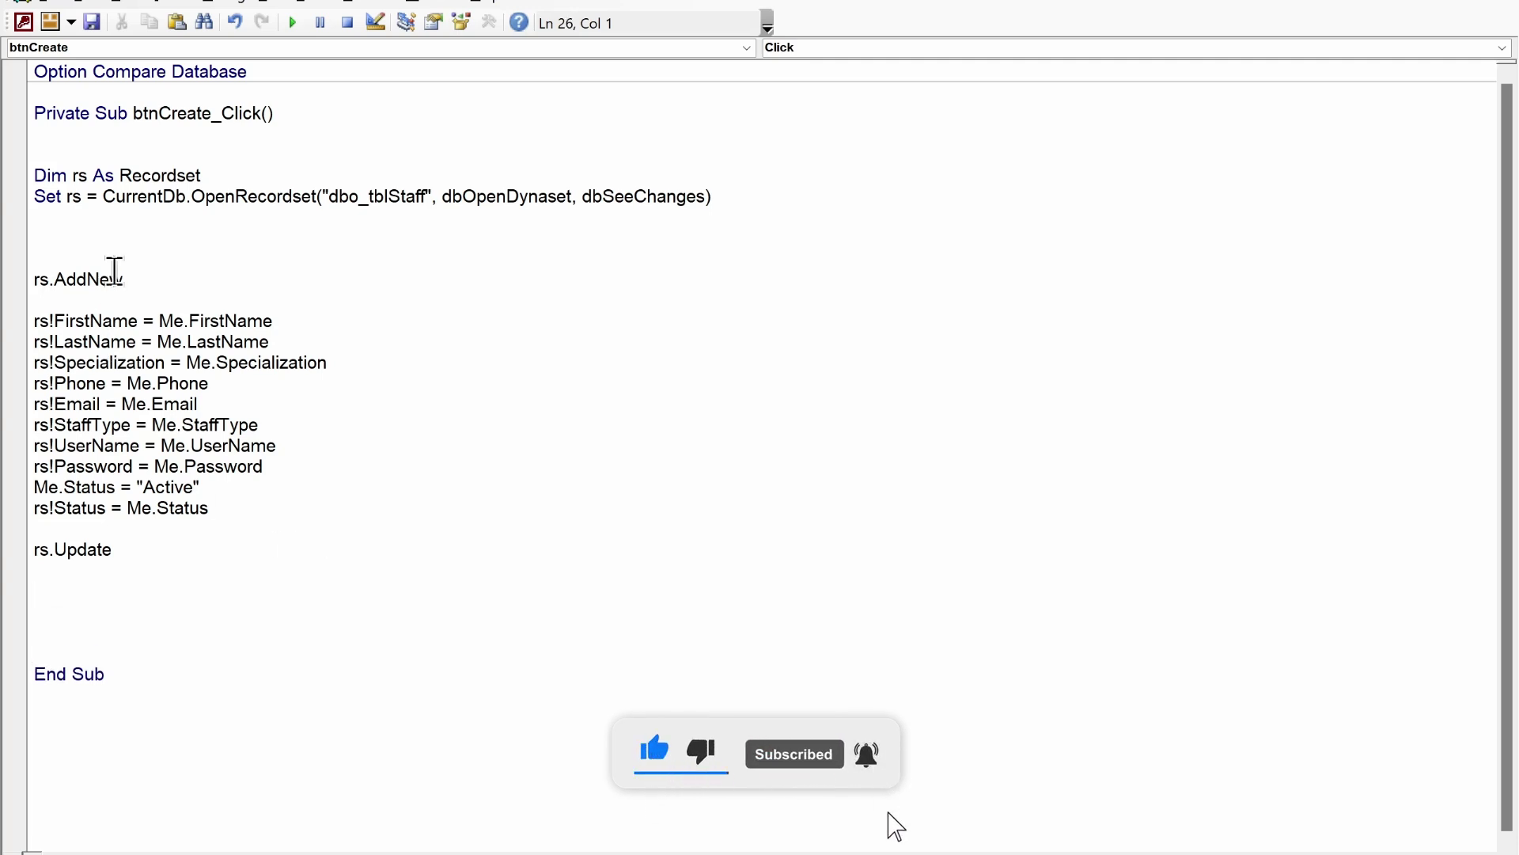
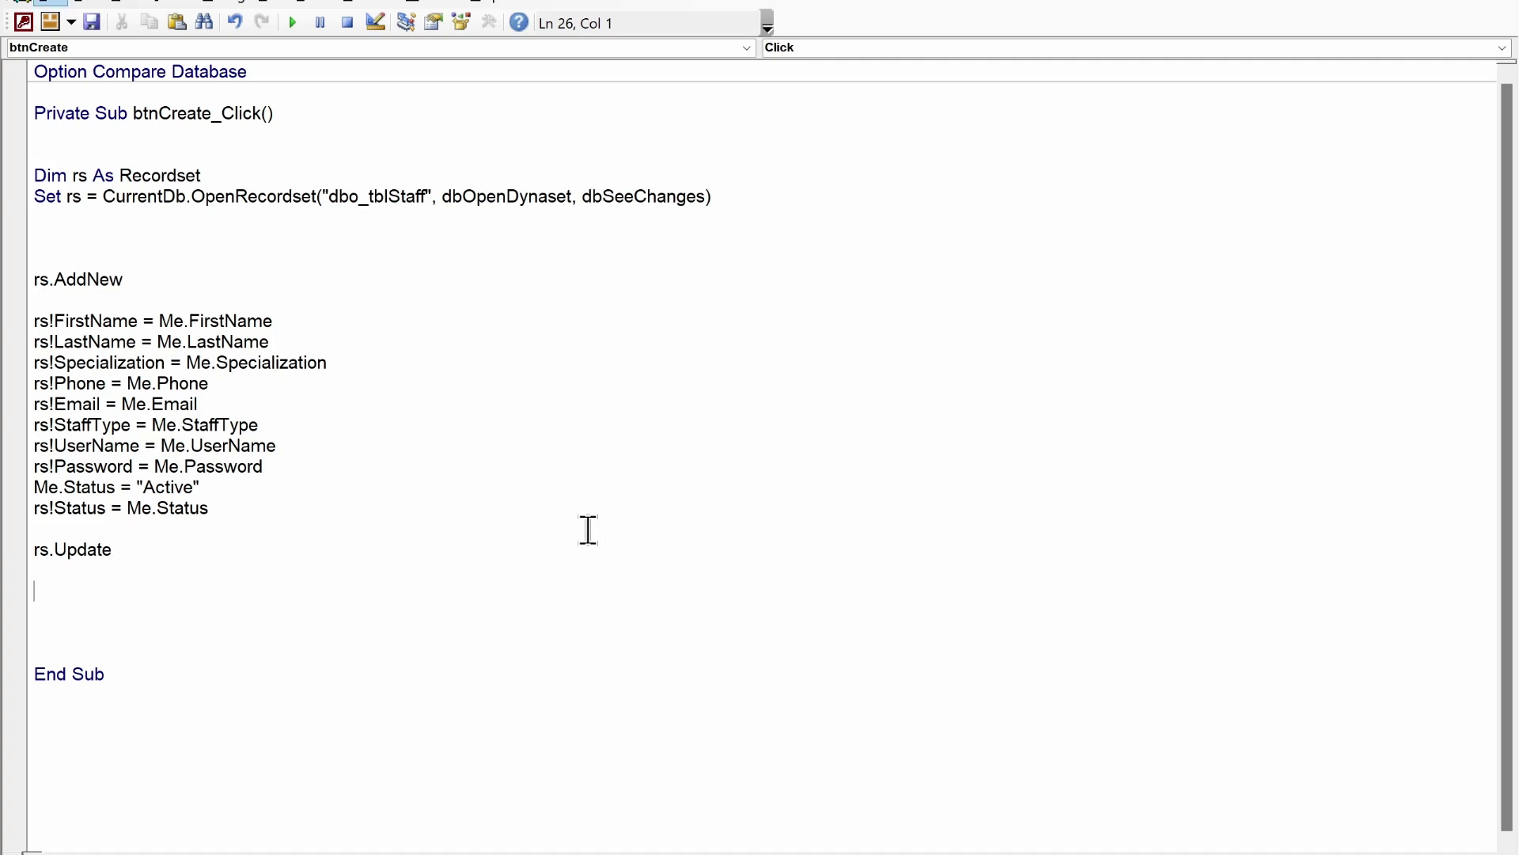
- Mark the blank line below rs.Update and check the Staff ID text box name on StaffForm
left_click(194, 605)
mouse_move(897, 843)
left_click(813, 760)
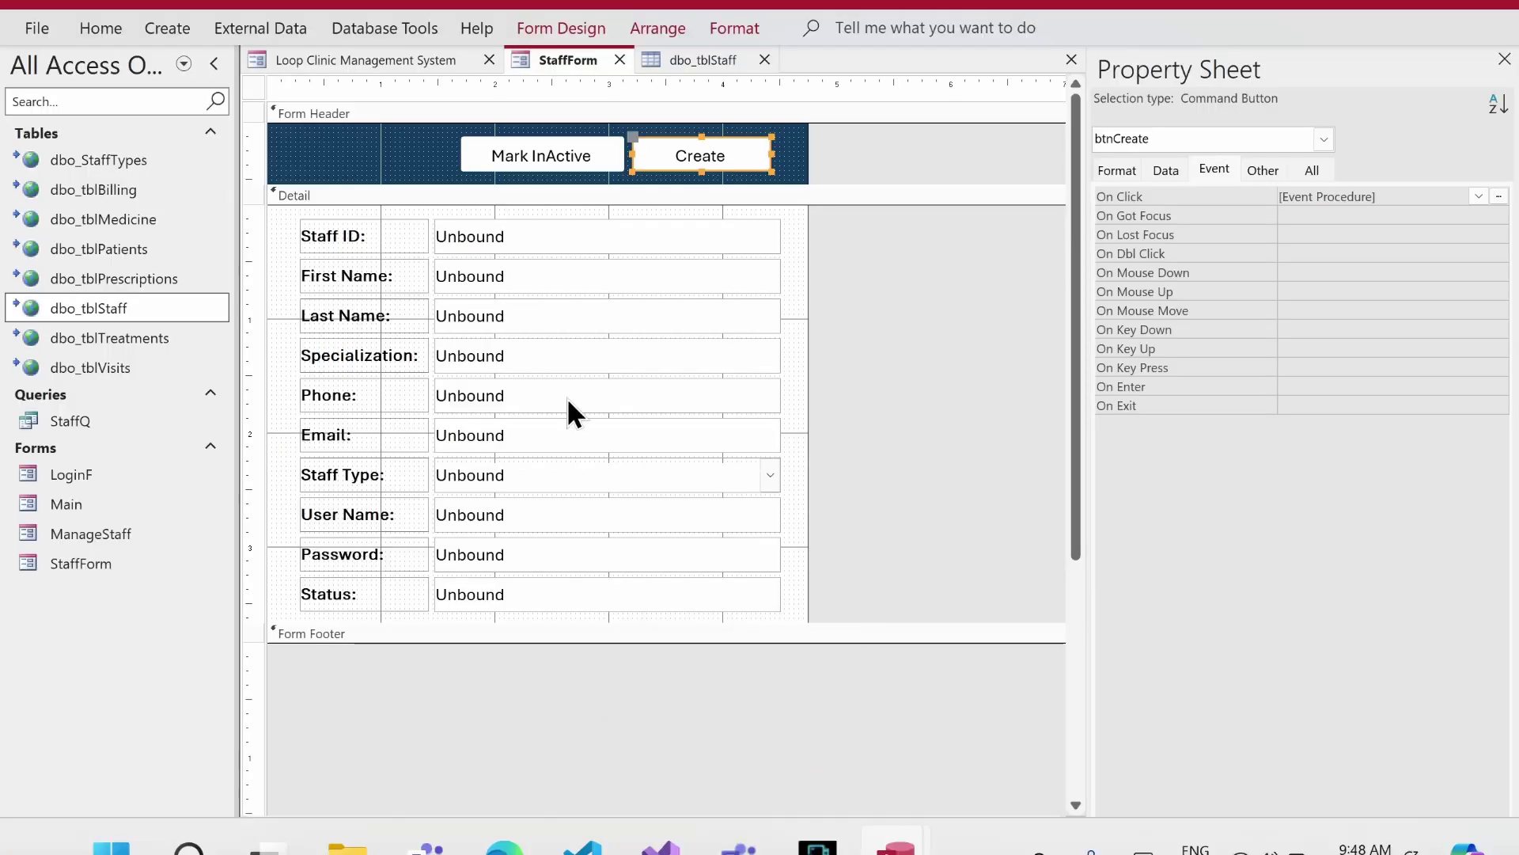
left_click(487, 233)
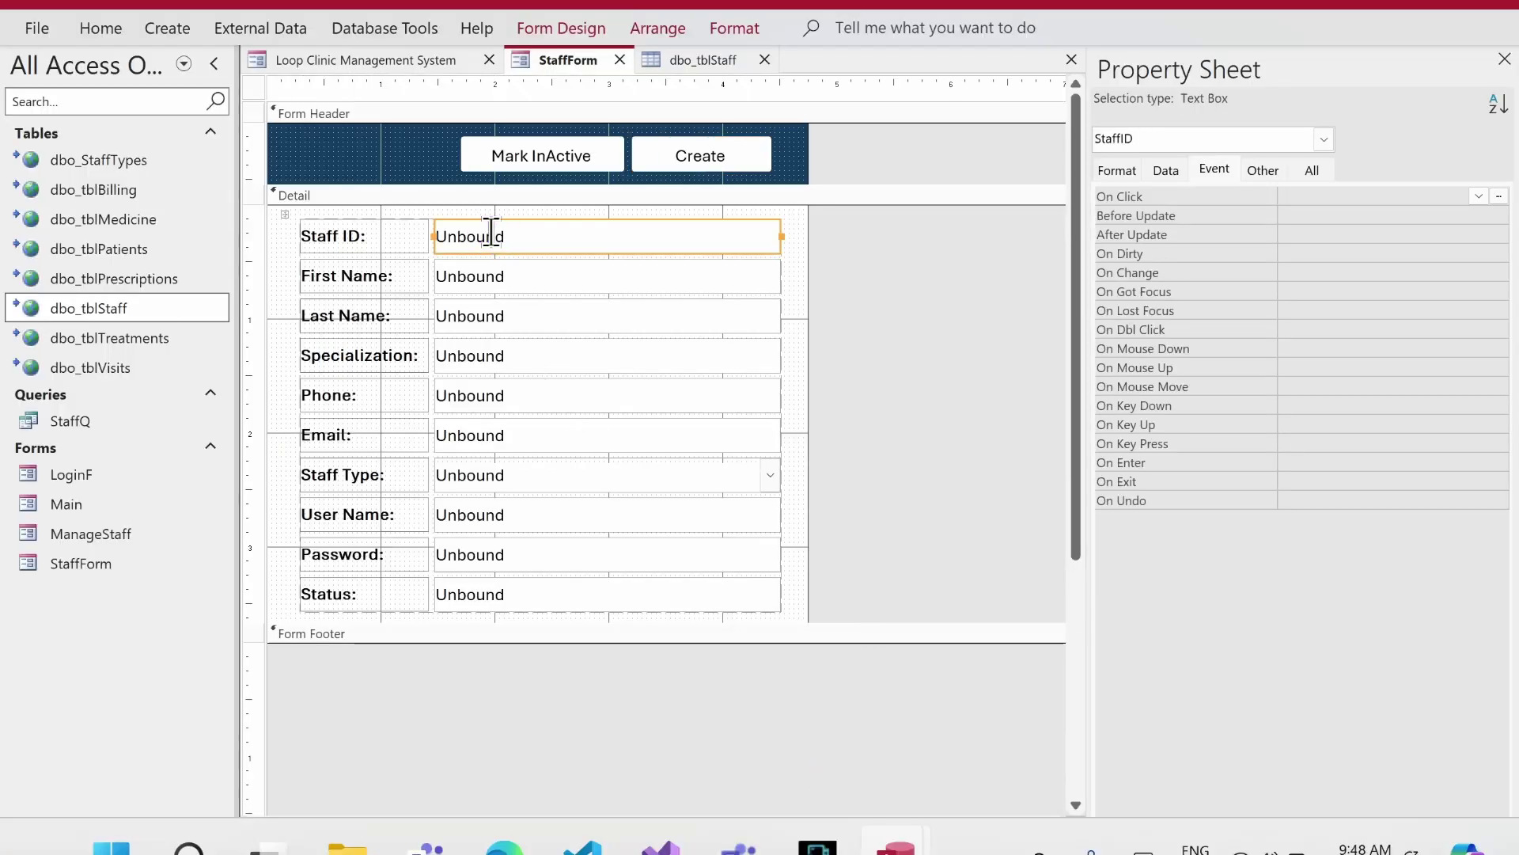
- Begin the line Me.StaffID = DMax("") below rs.Update, then return to the form designer
key("alt+F11")
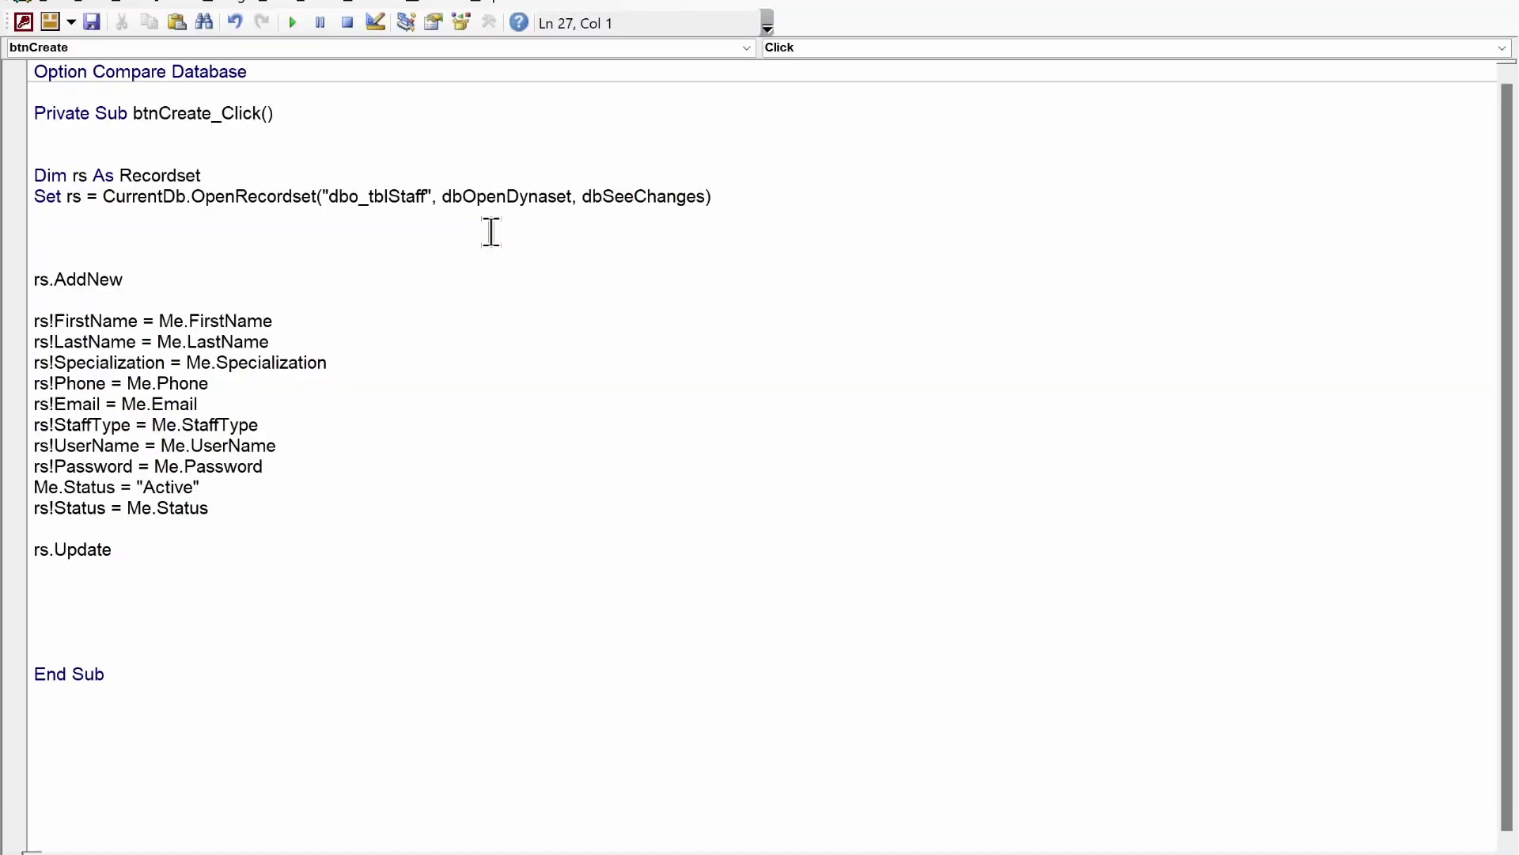
type("me.staf")
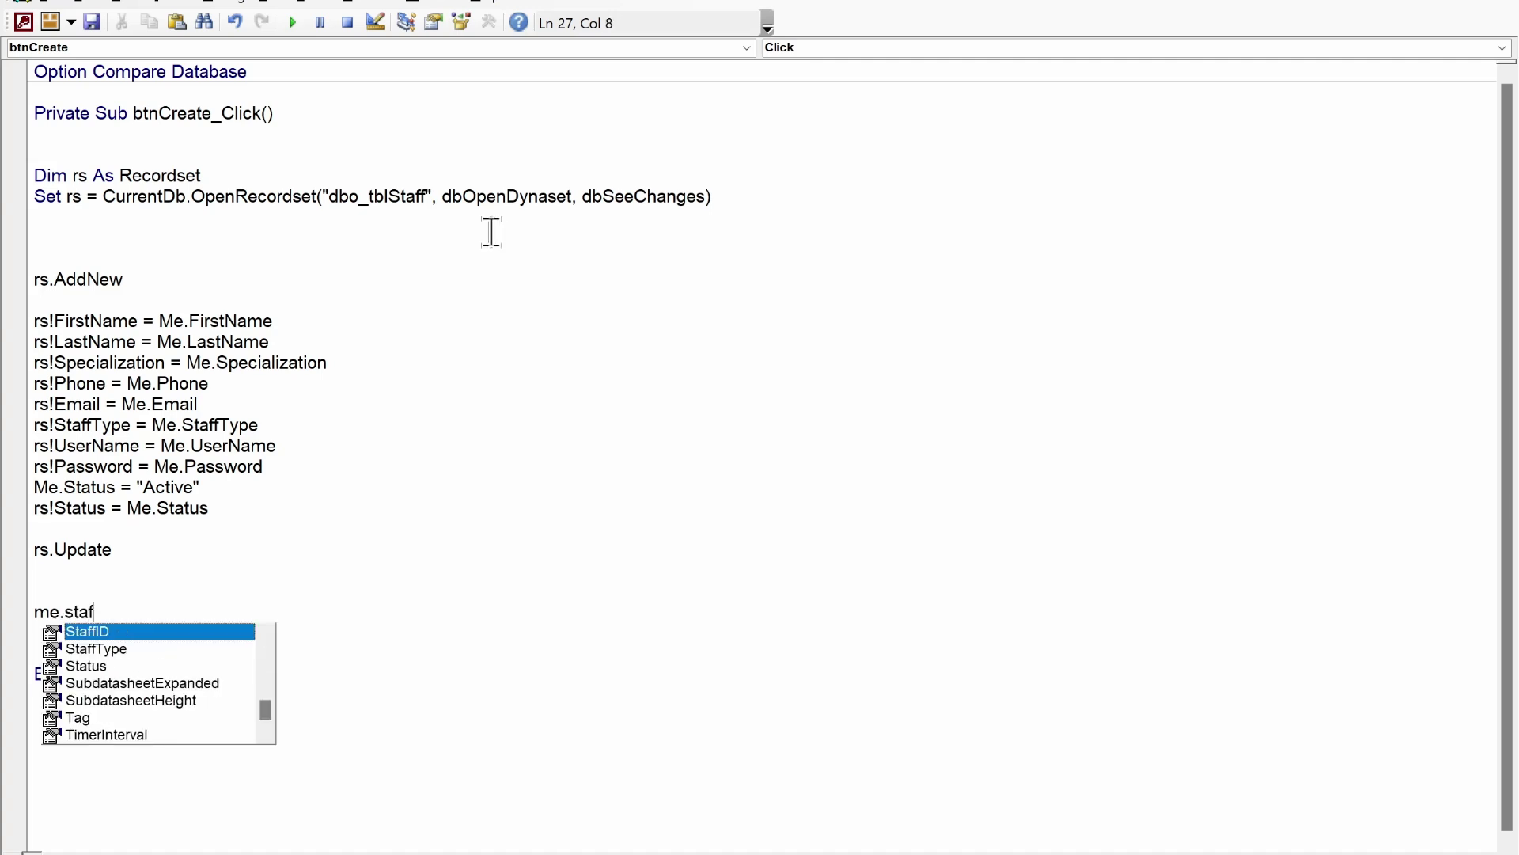
key("Tab")
type("=")
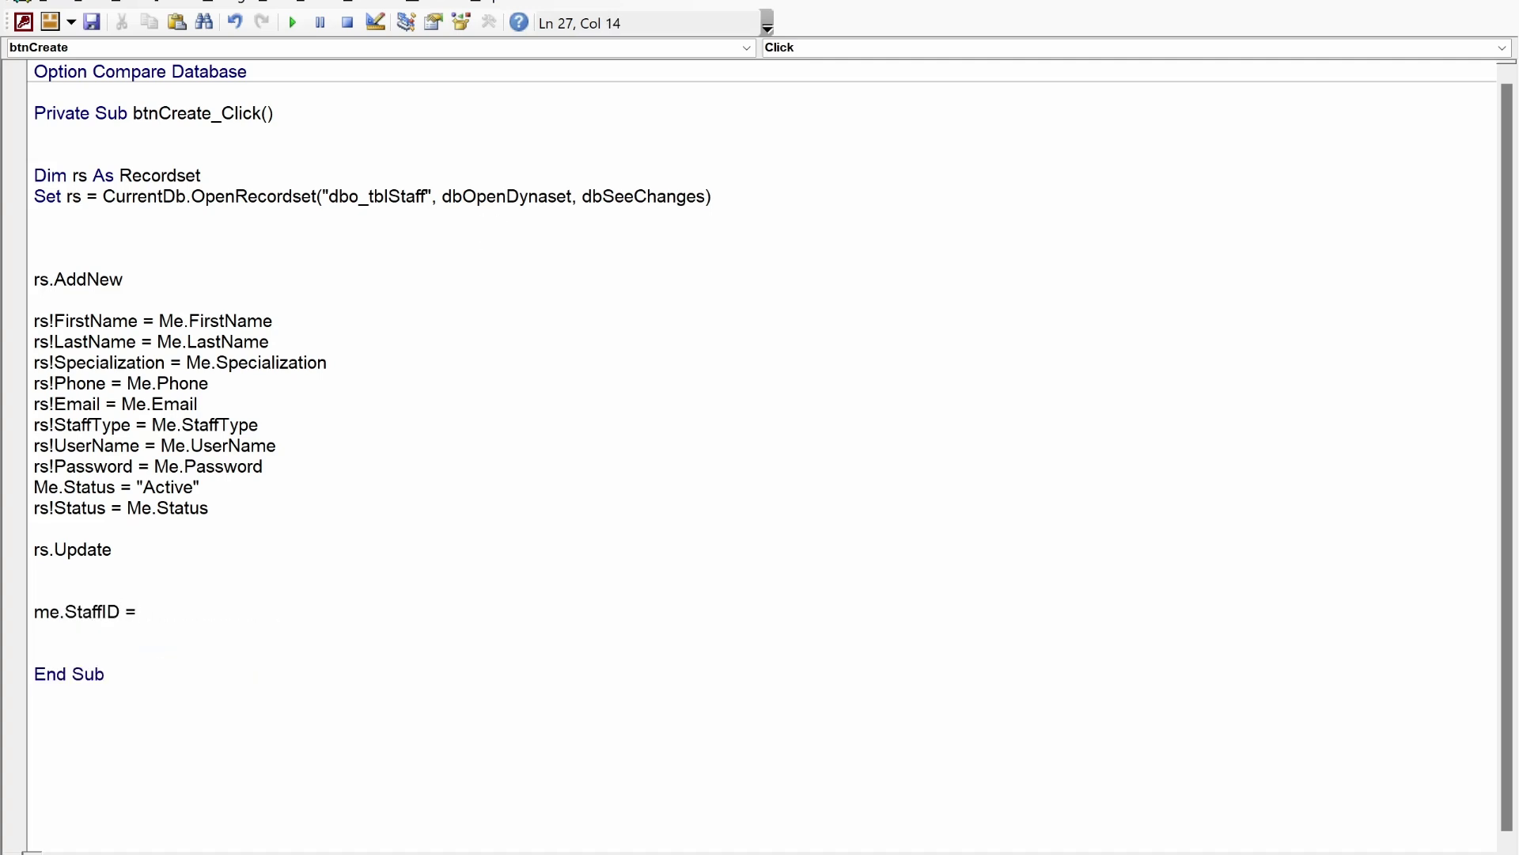
type(" dmax()\"")
key("alt+F11")
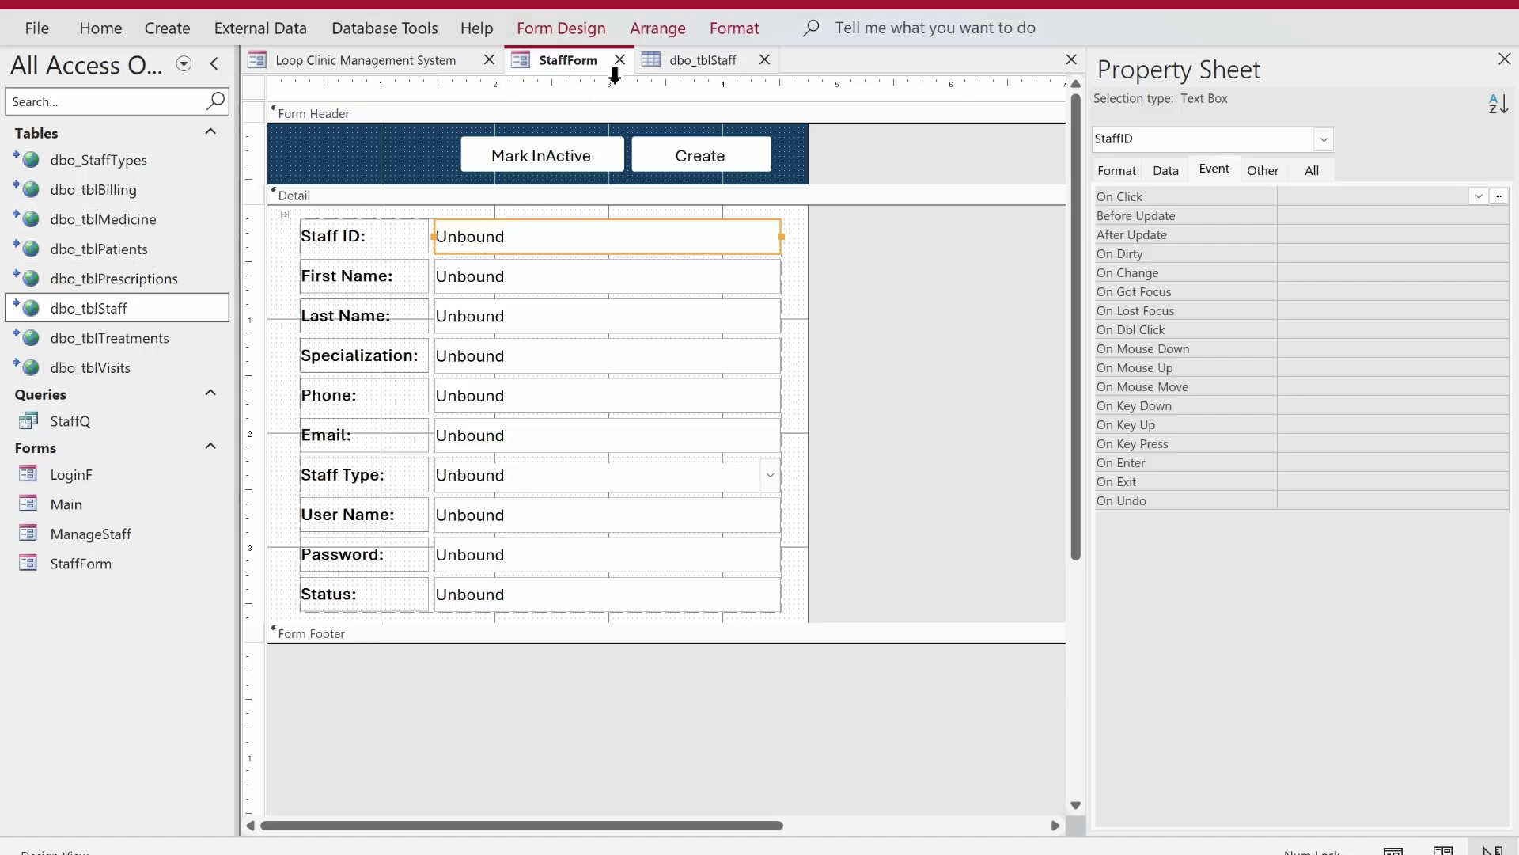
- Check StaffID in the dbo_tblStaff table design, add a comma to DMax, and close the table
left_click(679, 77)
left_click(688, 58)
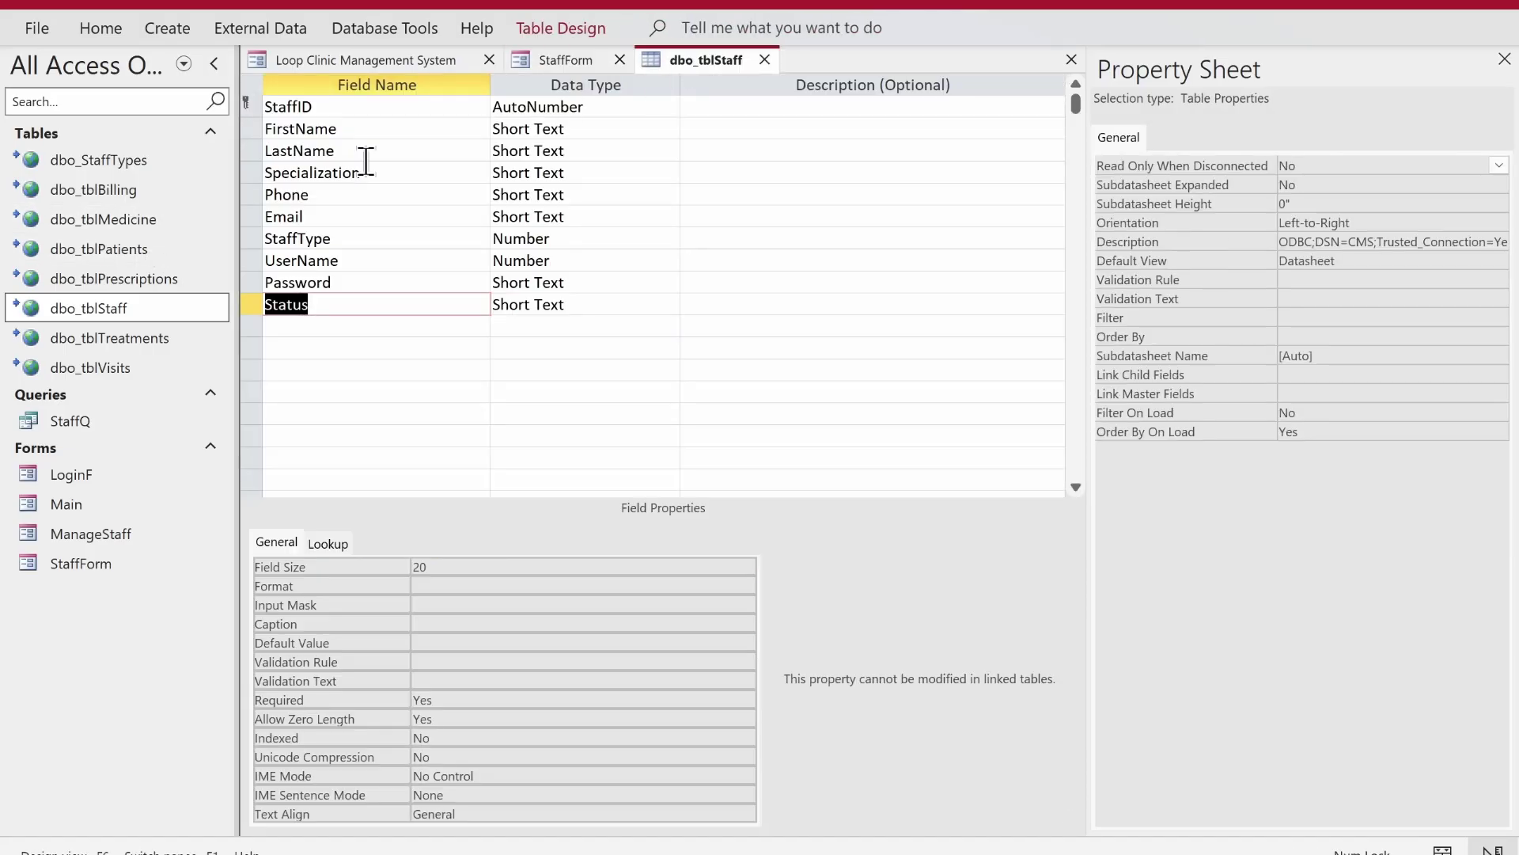
left_click(245, 107)
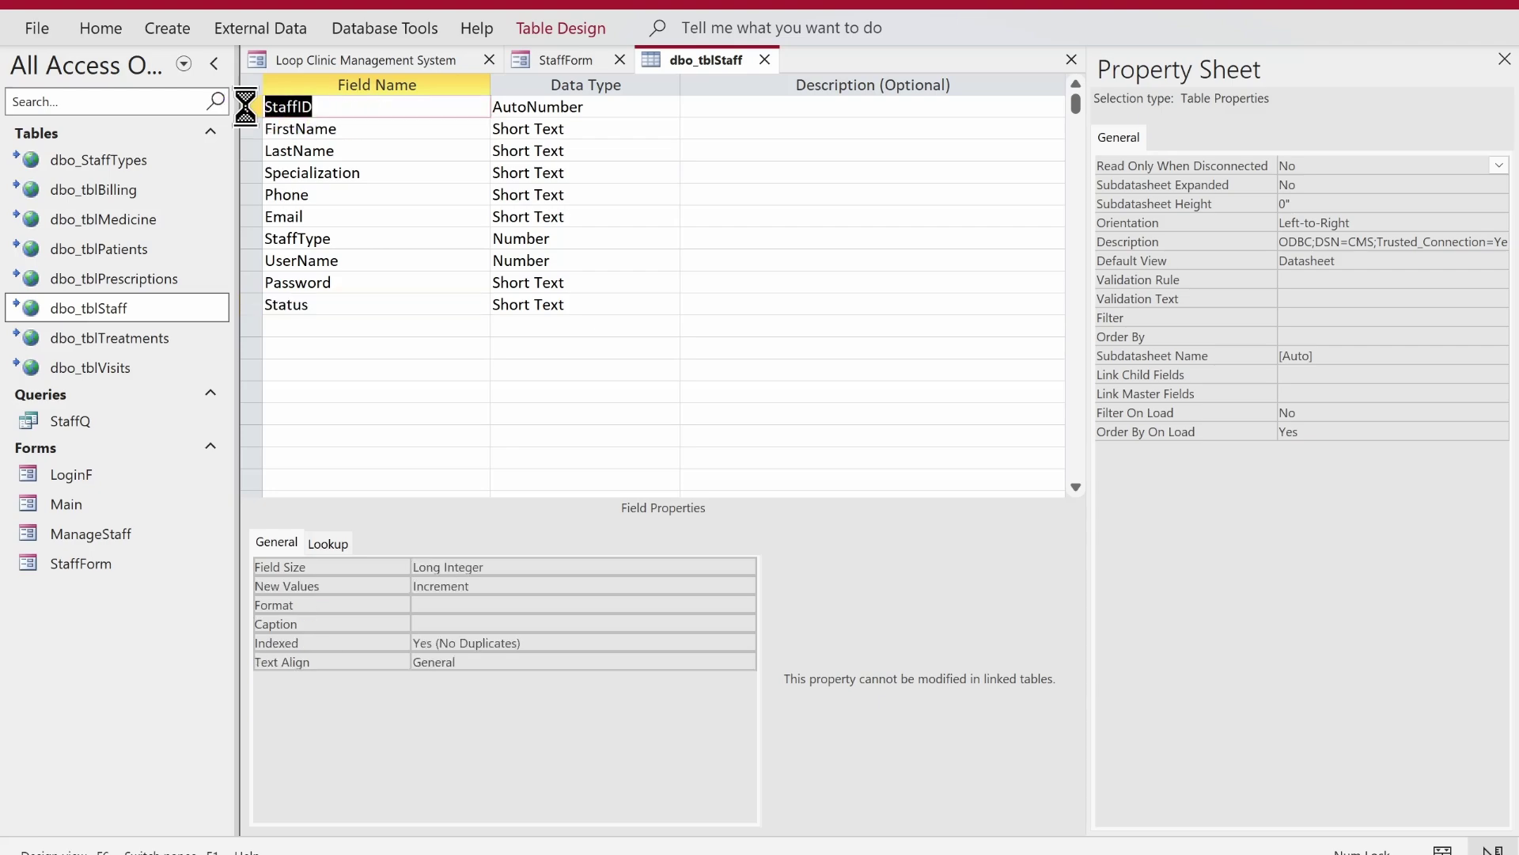
key("alt+F11")
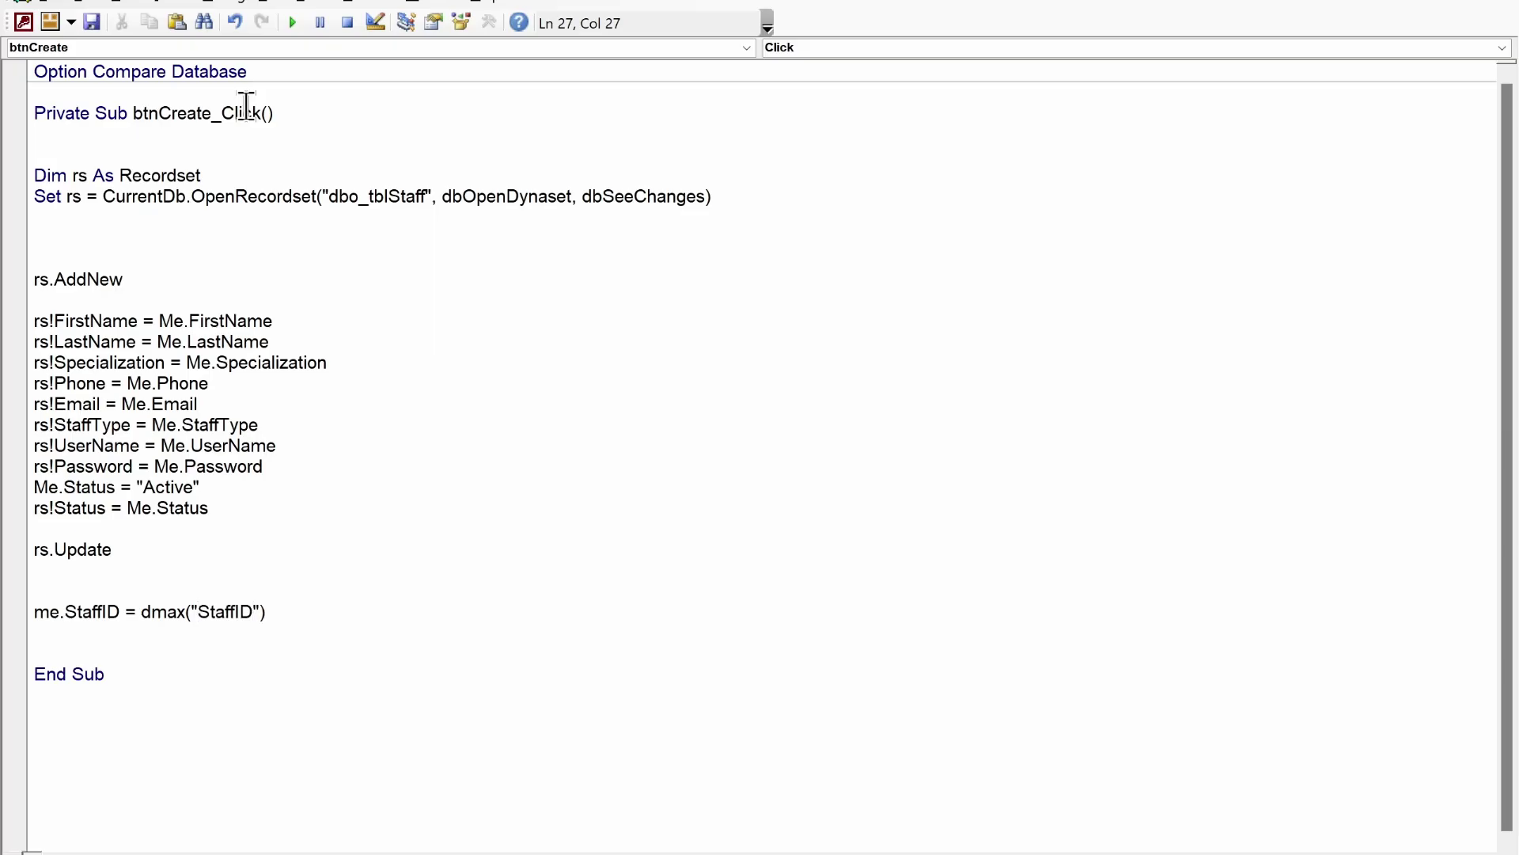
type(",")
key("alt+F11")
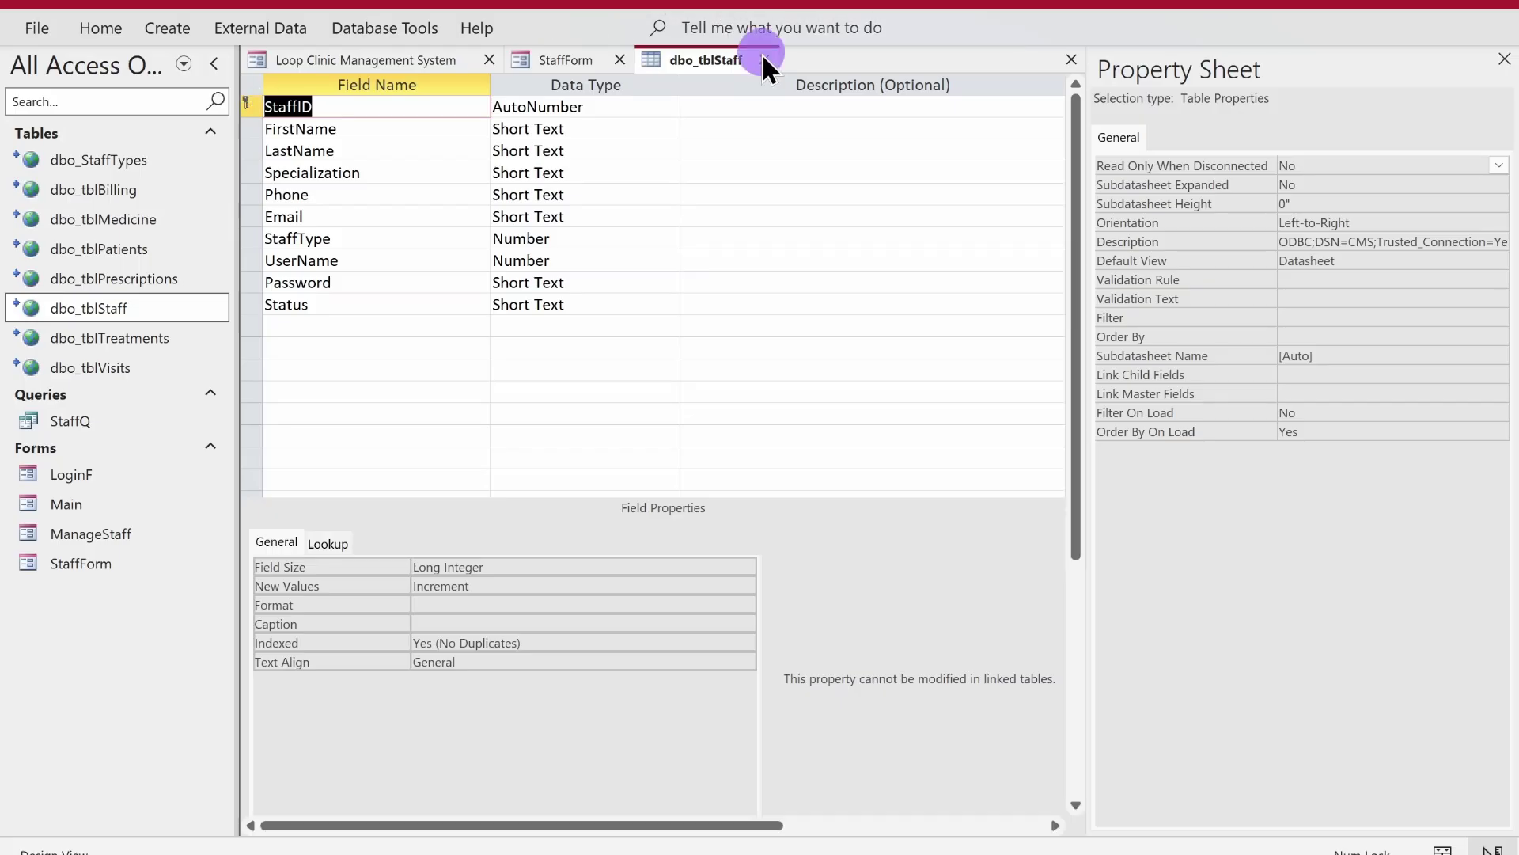
left_click(762, 58)
key("alt+F11")
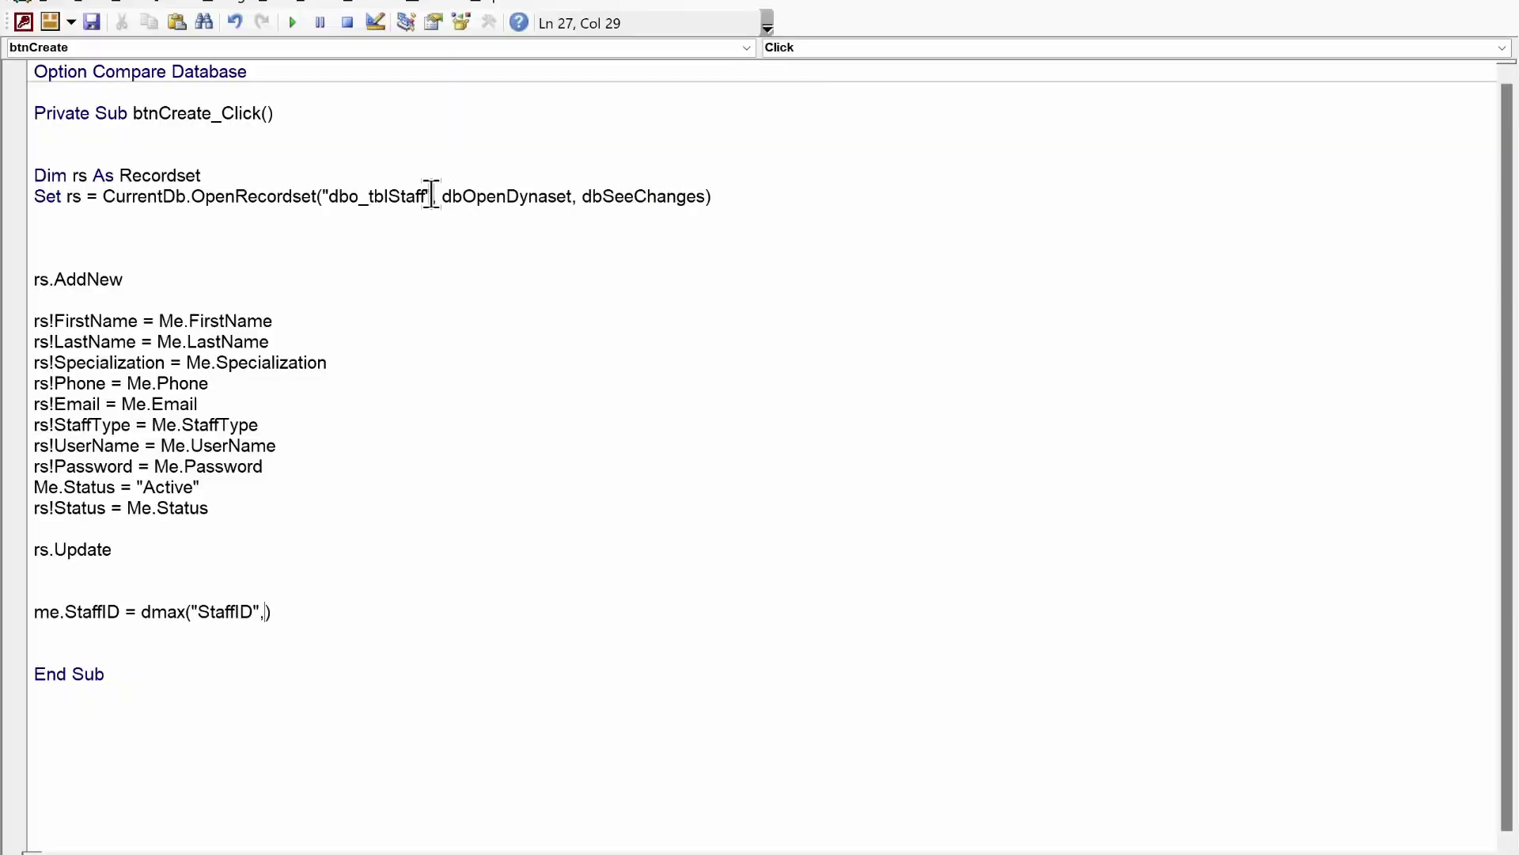
- Paste the table name as the DMax domain, giving Me.StaffID = DMax("StaffID", "dbo_tblStaff")
left_click(429, 196)
key("Return")
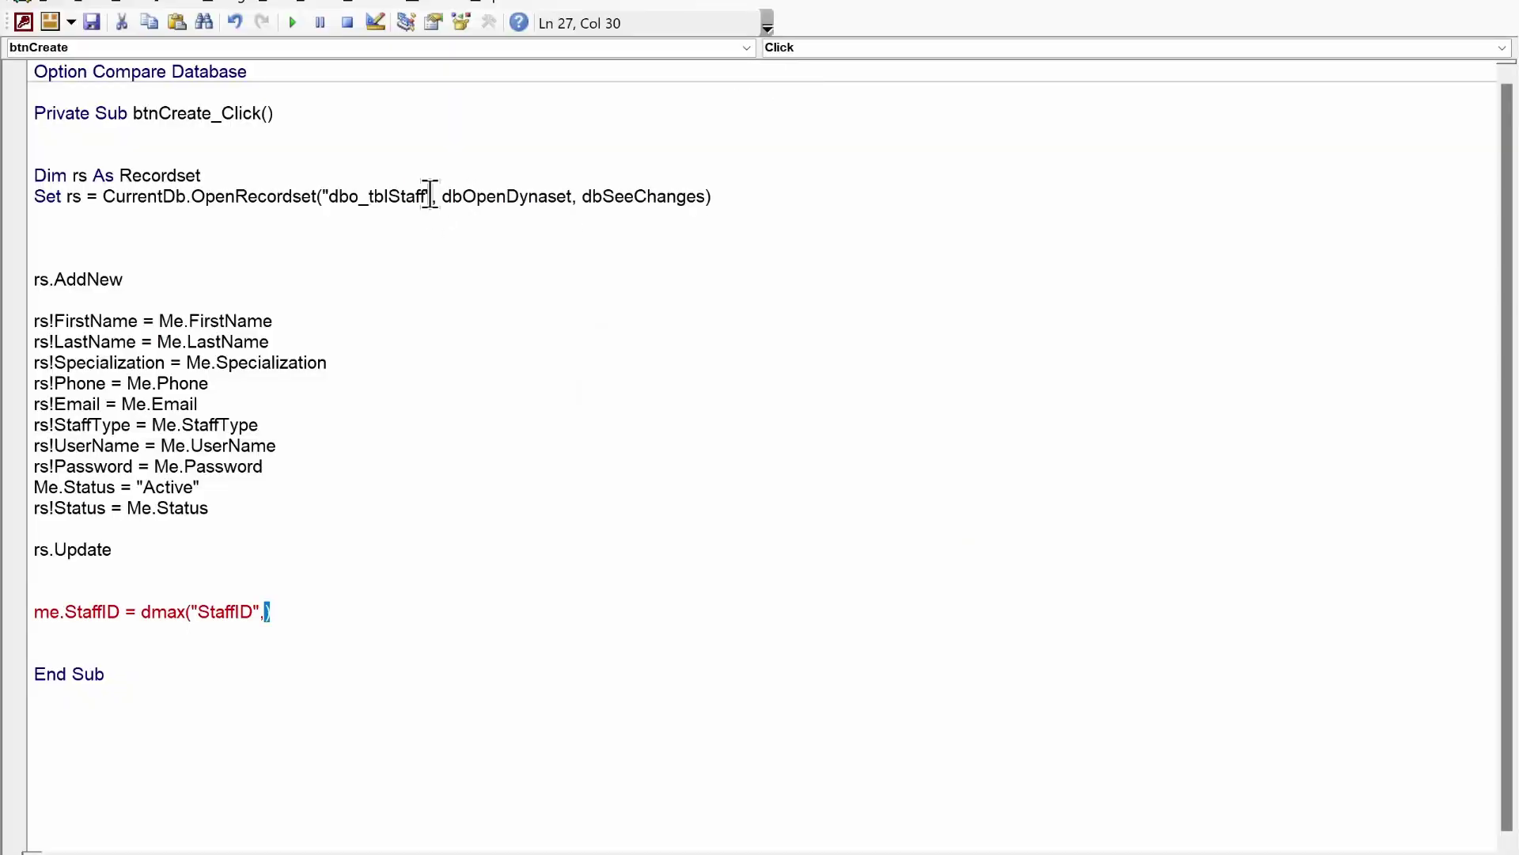
left_click_drag(431, 196, 331, 196)
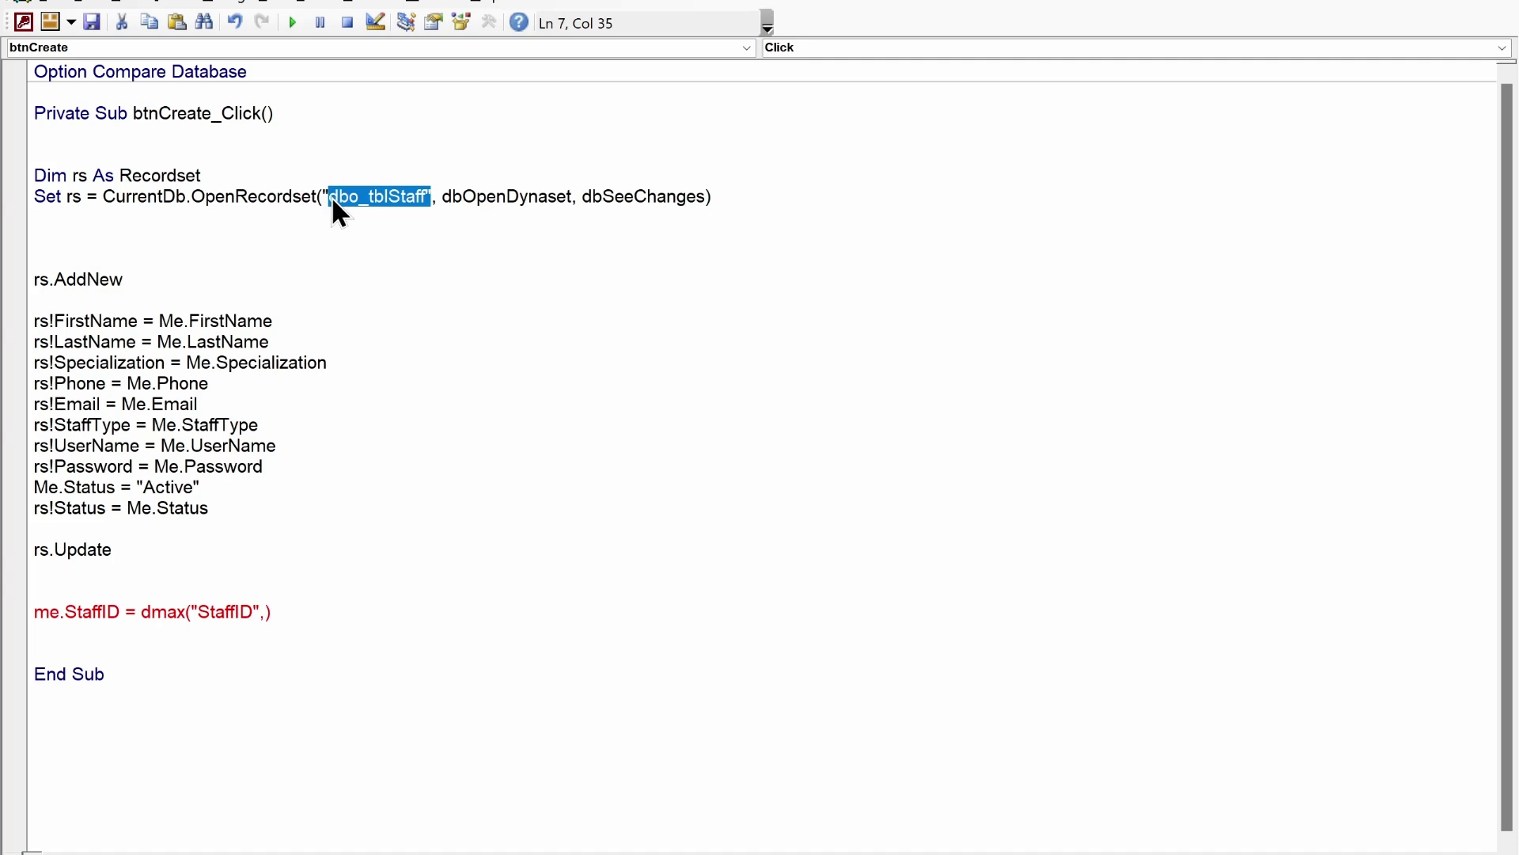
key("shift+Left")
key("ctrl+c")
left_click(266, 615)
key("ctrl+v")
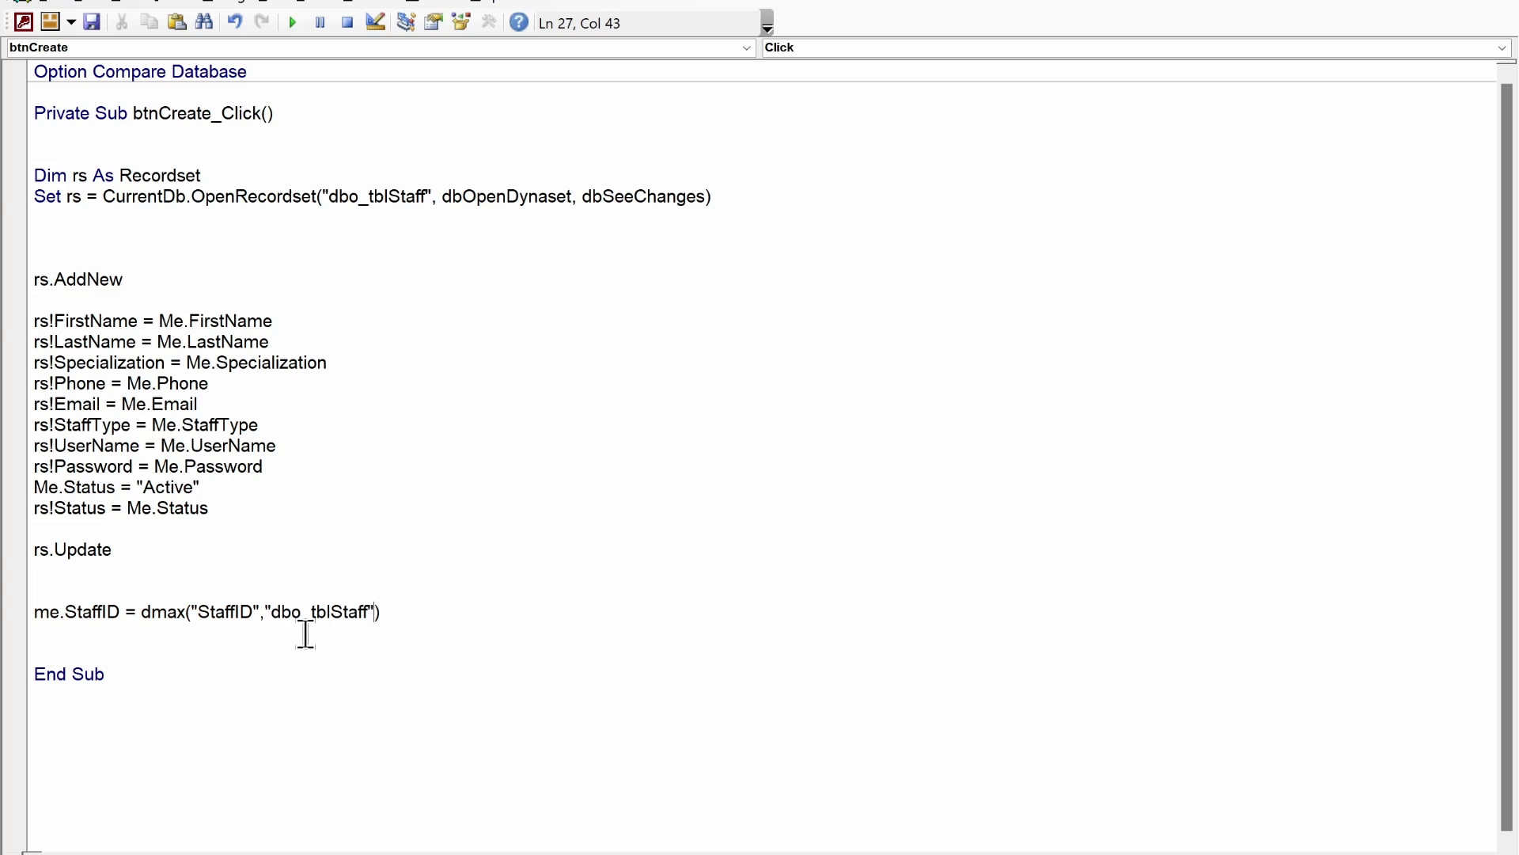
left_click(305, 633)
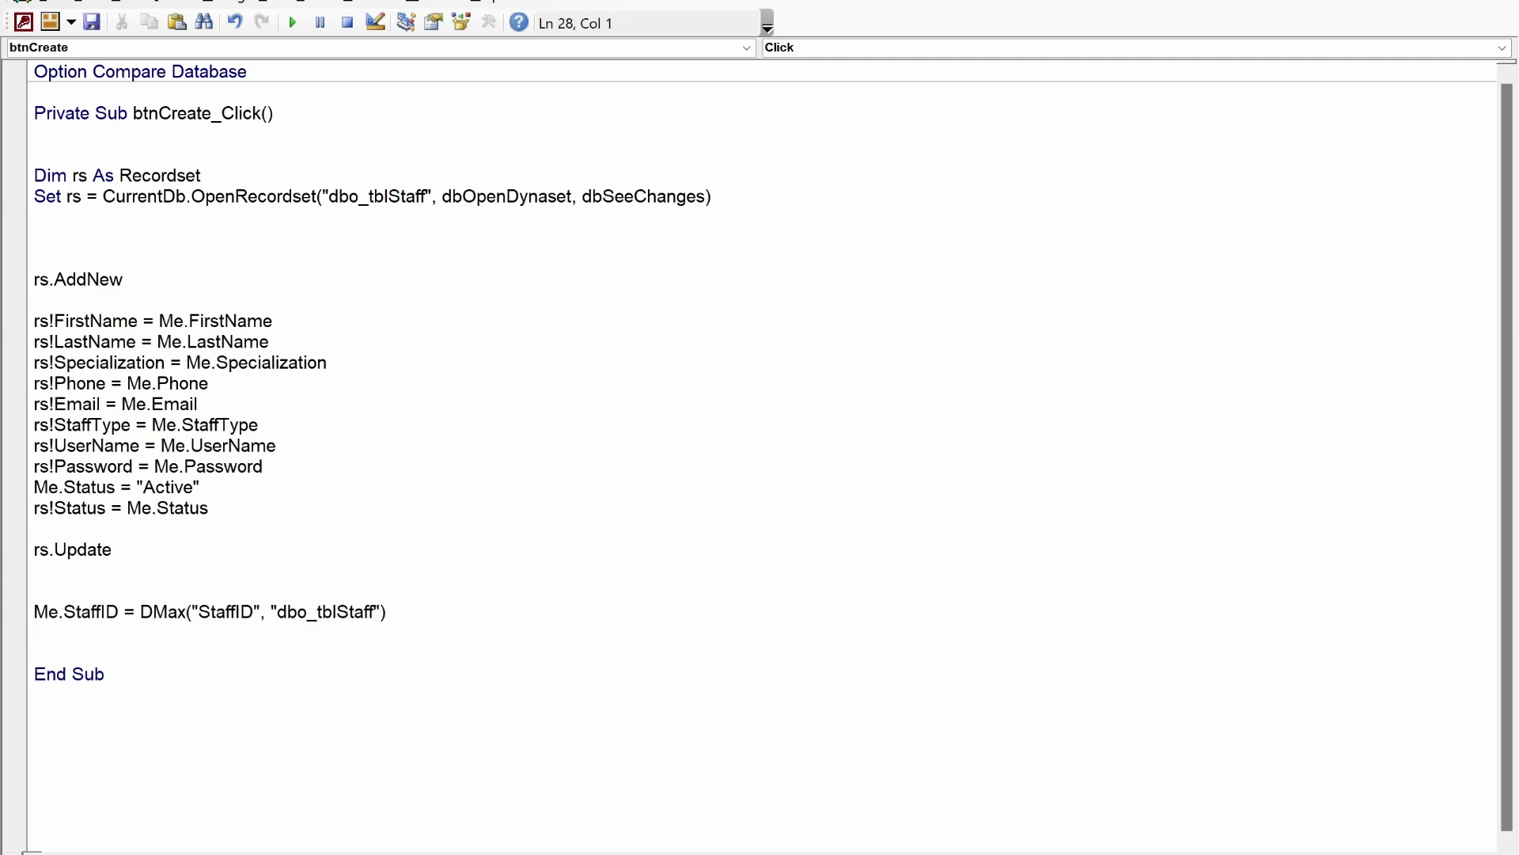
key("Return")
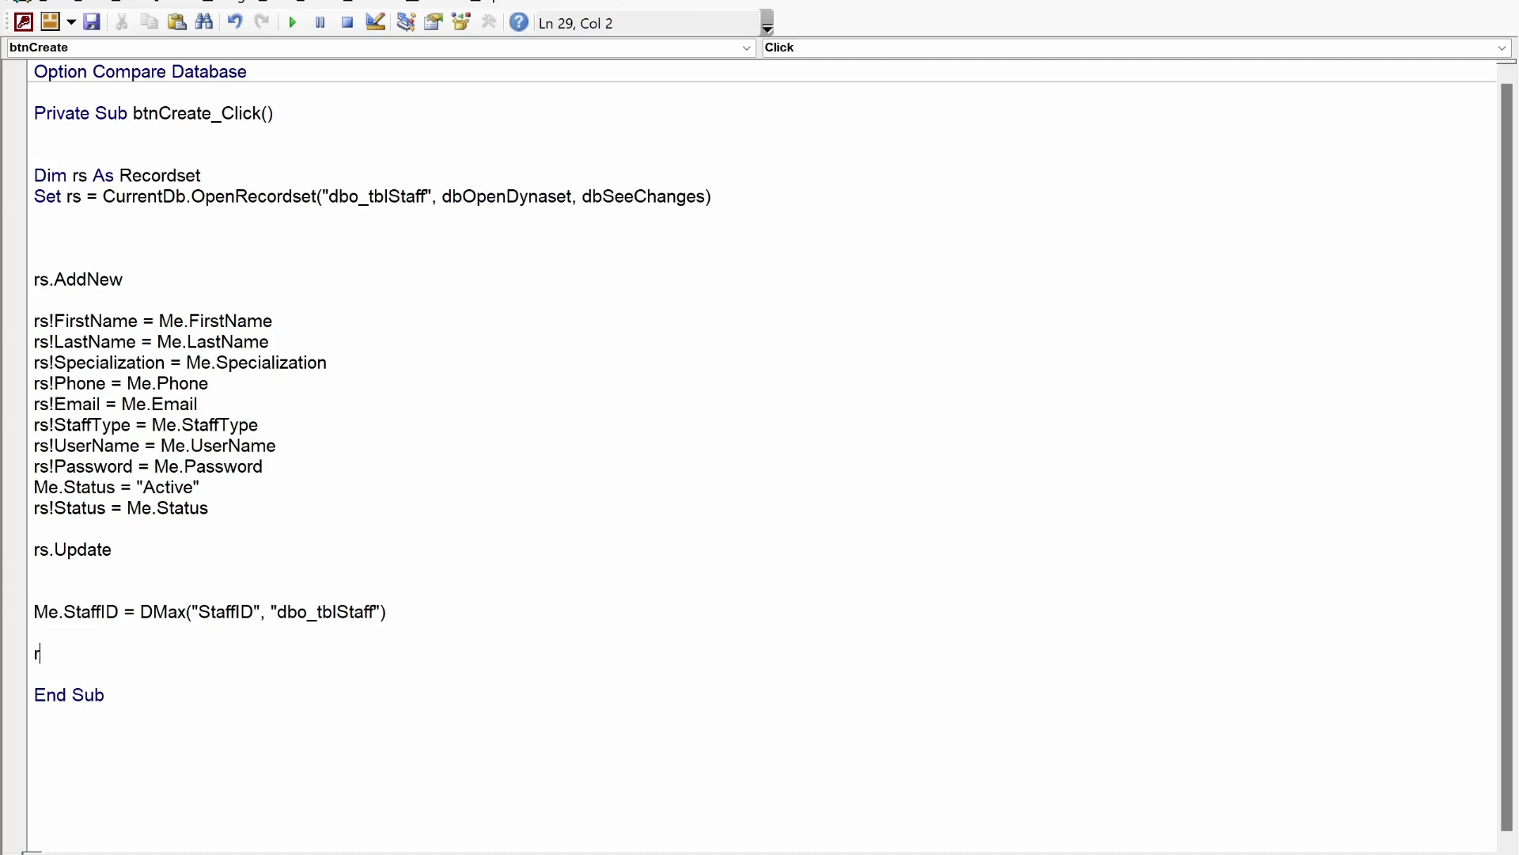
- Add rs.Close and Set rs = Nothing lines before End Sub
type("s.close")
key("Tab")
key("Return")
type("set rs = ")
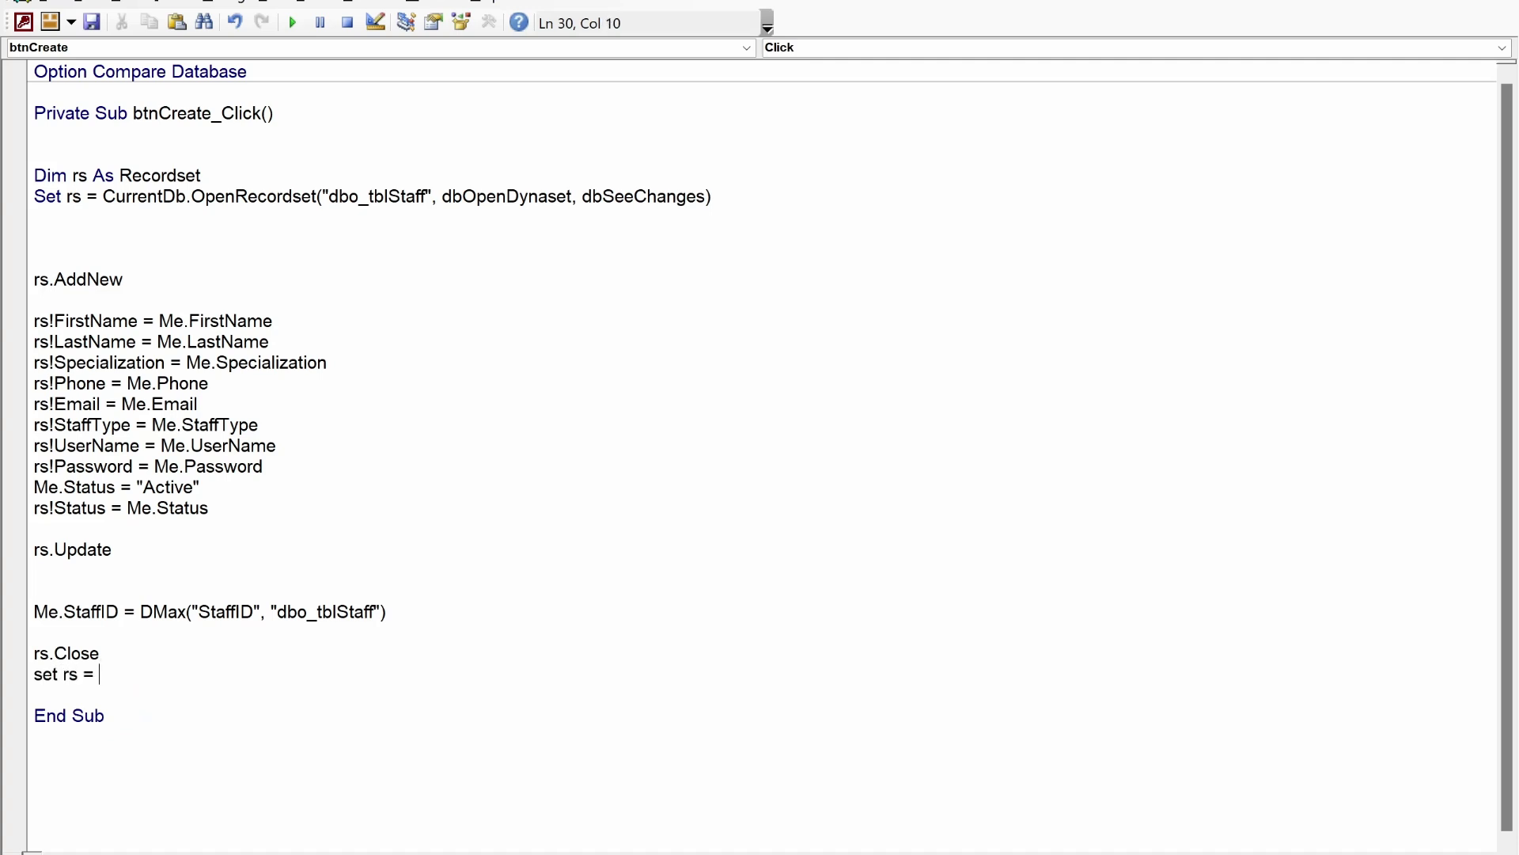
type("nothing")
key("Down")
key("Return")
key("Return")
key("Return")
key("Up")
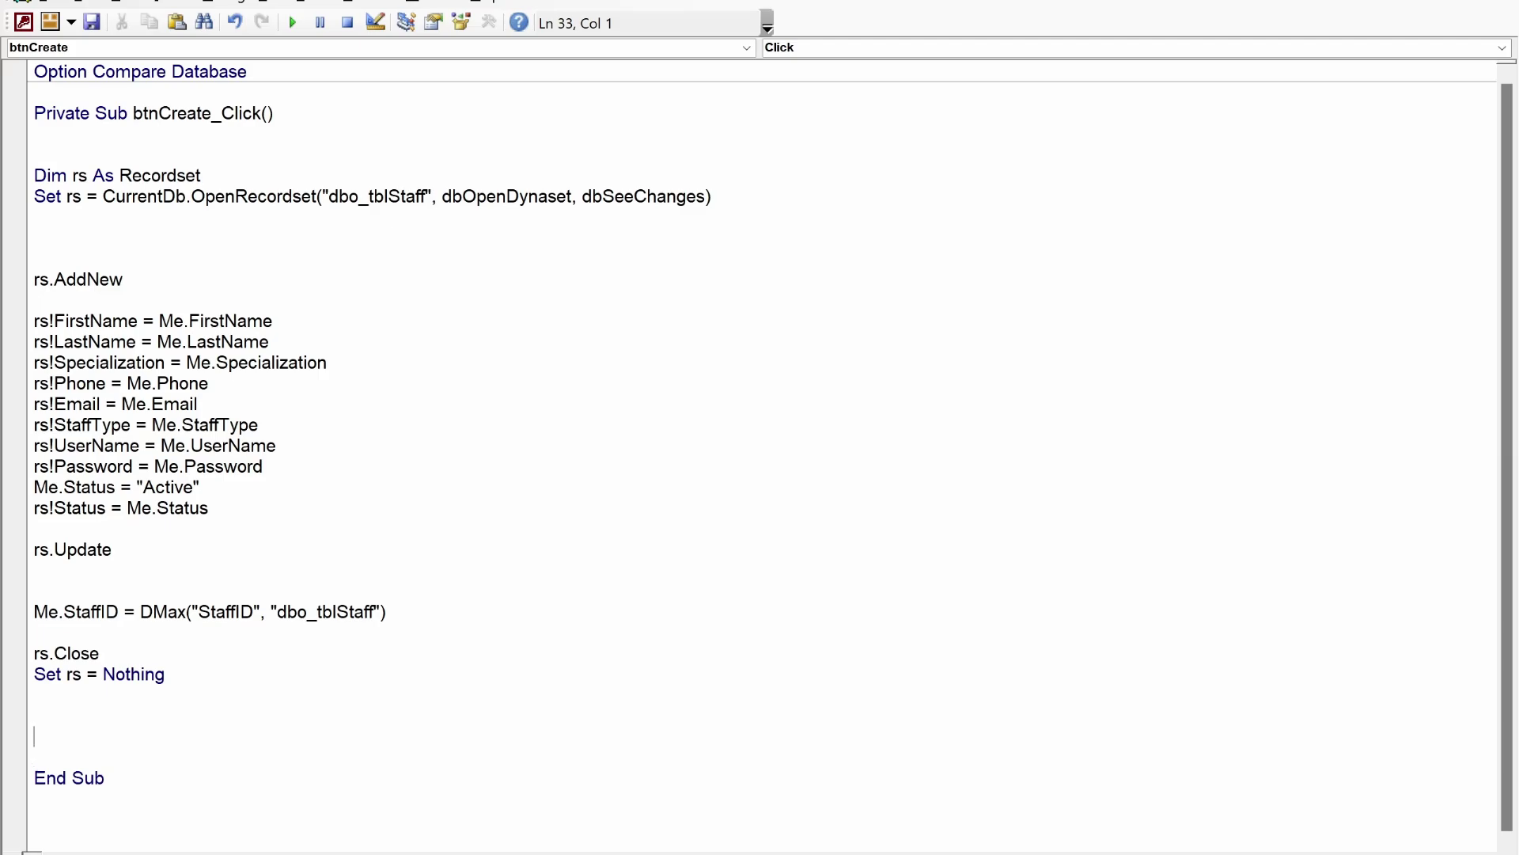
key("alt+F11")
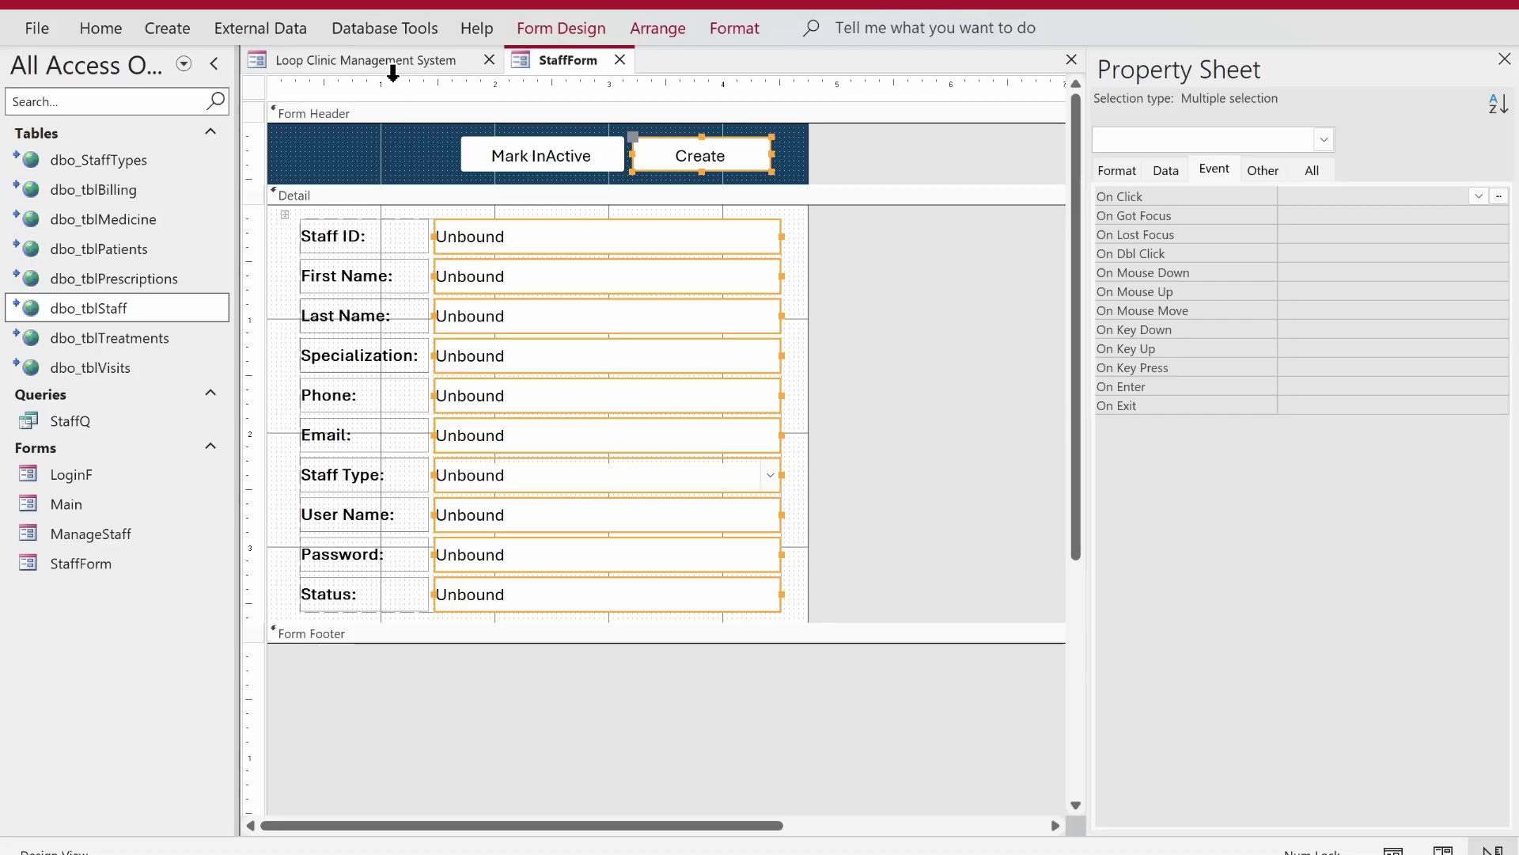
- Open the ManageStaff form in Design View and select the whole form
left_click(111, 509)
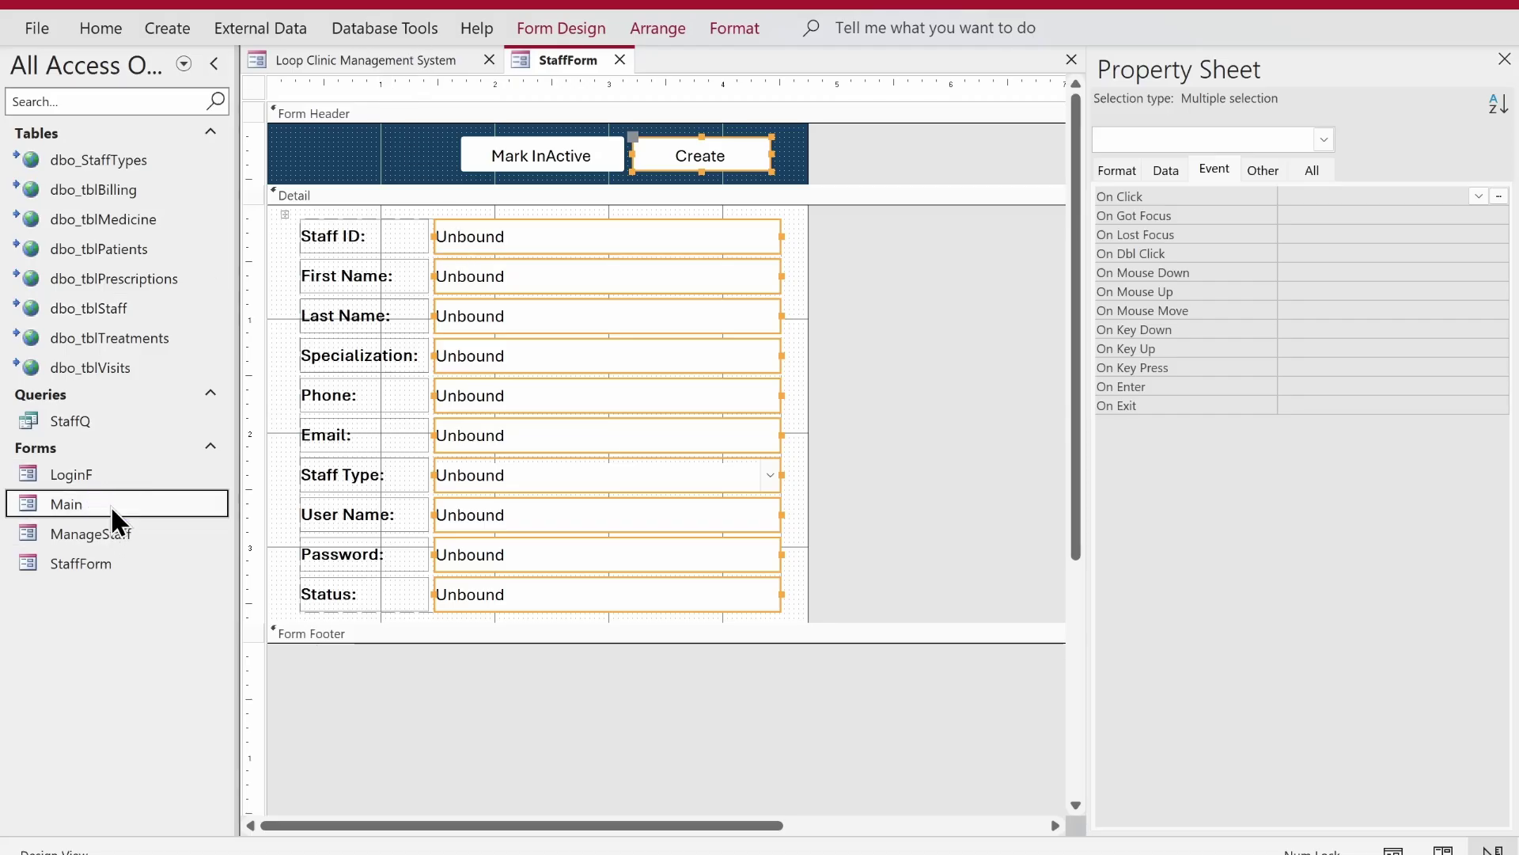
right_click(116, 534)
left_click(175, 215)
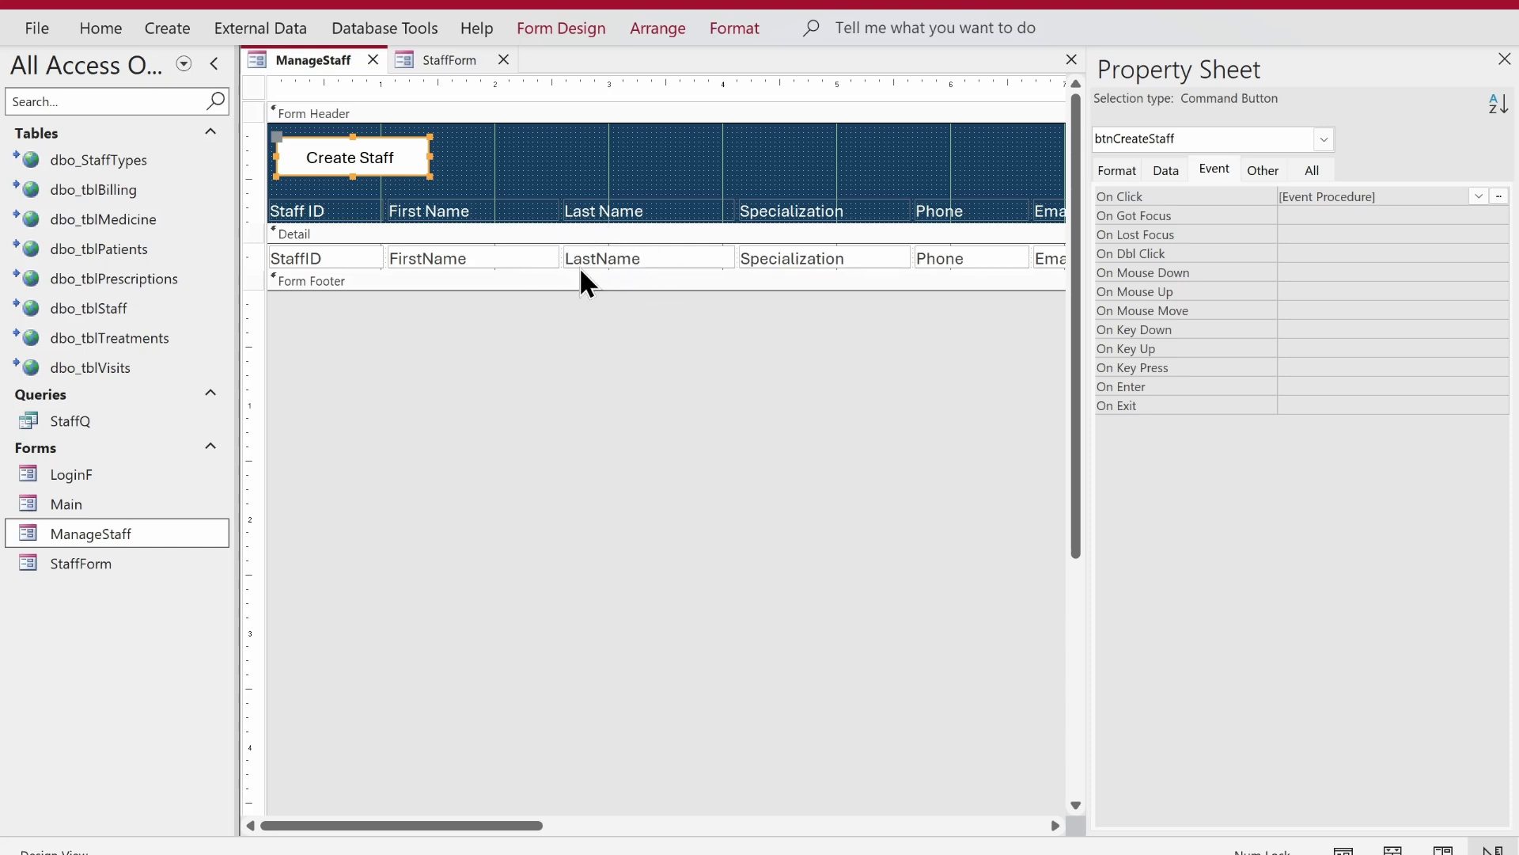
left_click(506, 337)
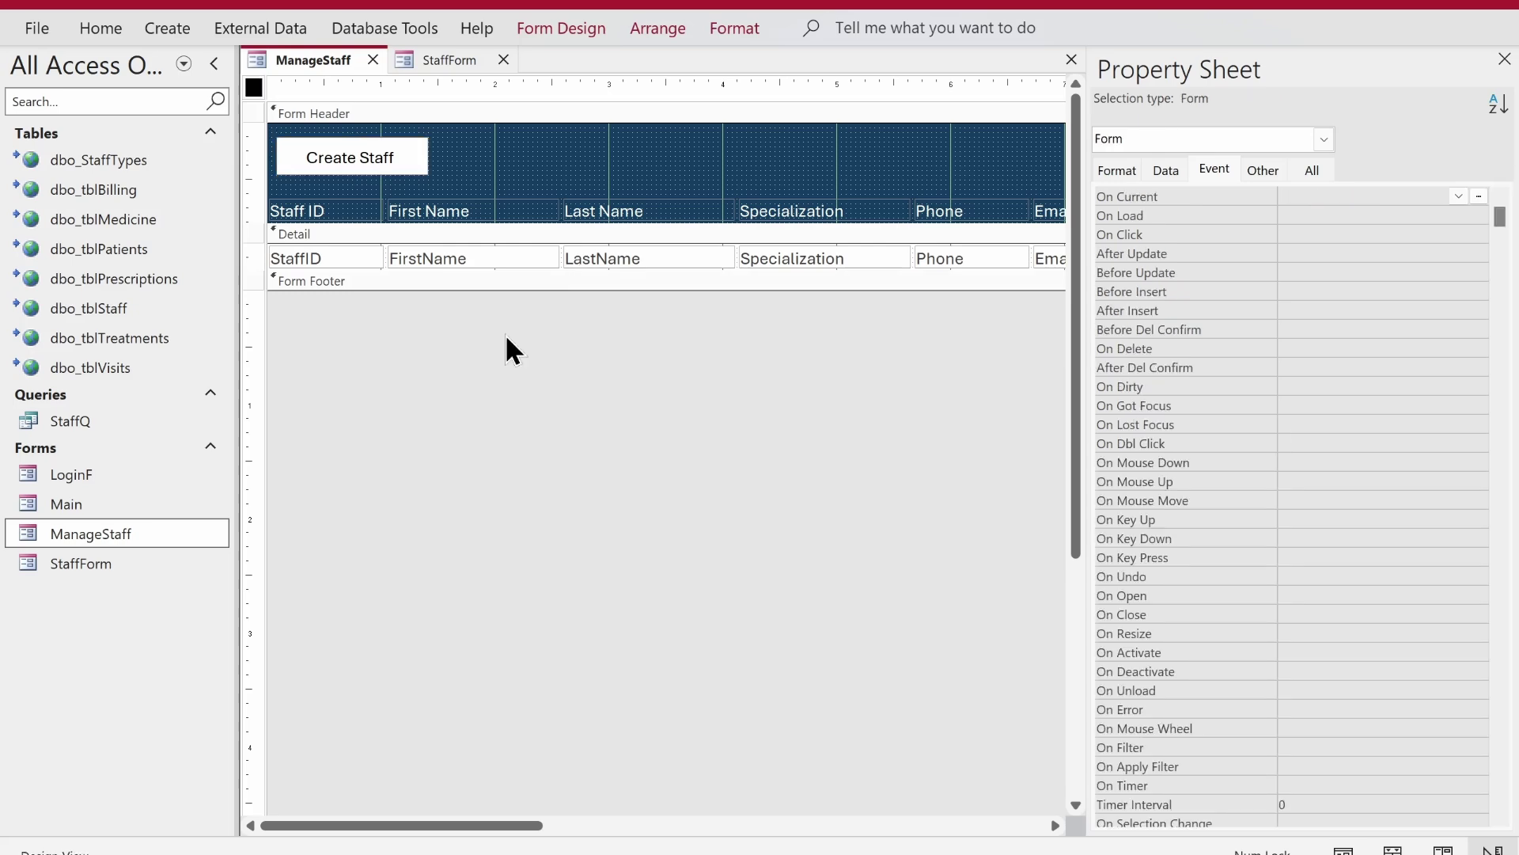
- Add Forms!ManageStaff.Requery to btnCreate_Click and compile the database code via Debug > Compile
key("alt+F11")
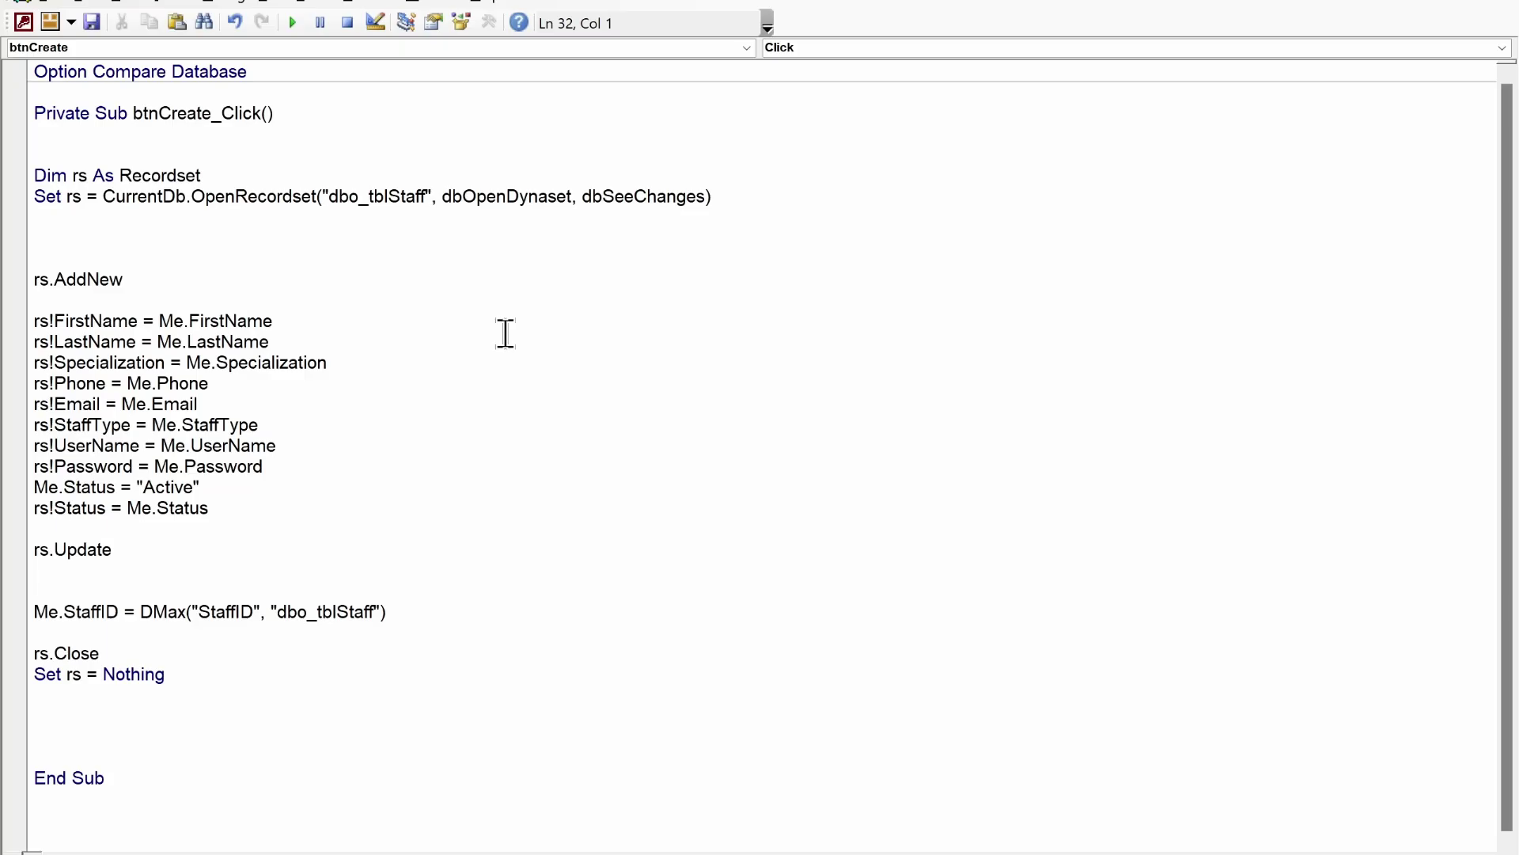
type("forms!")
key("alt+F11")
key("alt+F11")
type("ManageStaff!")
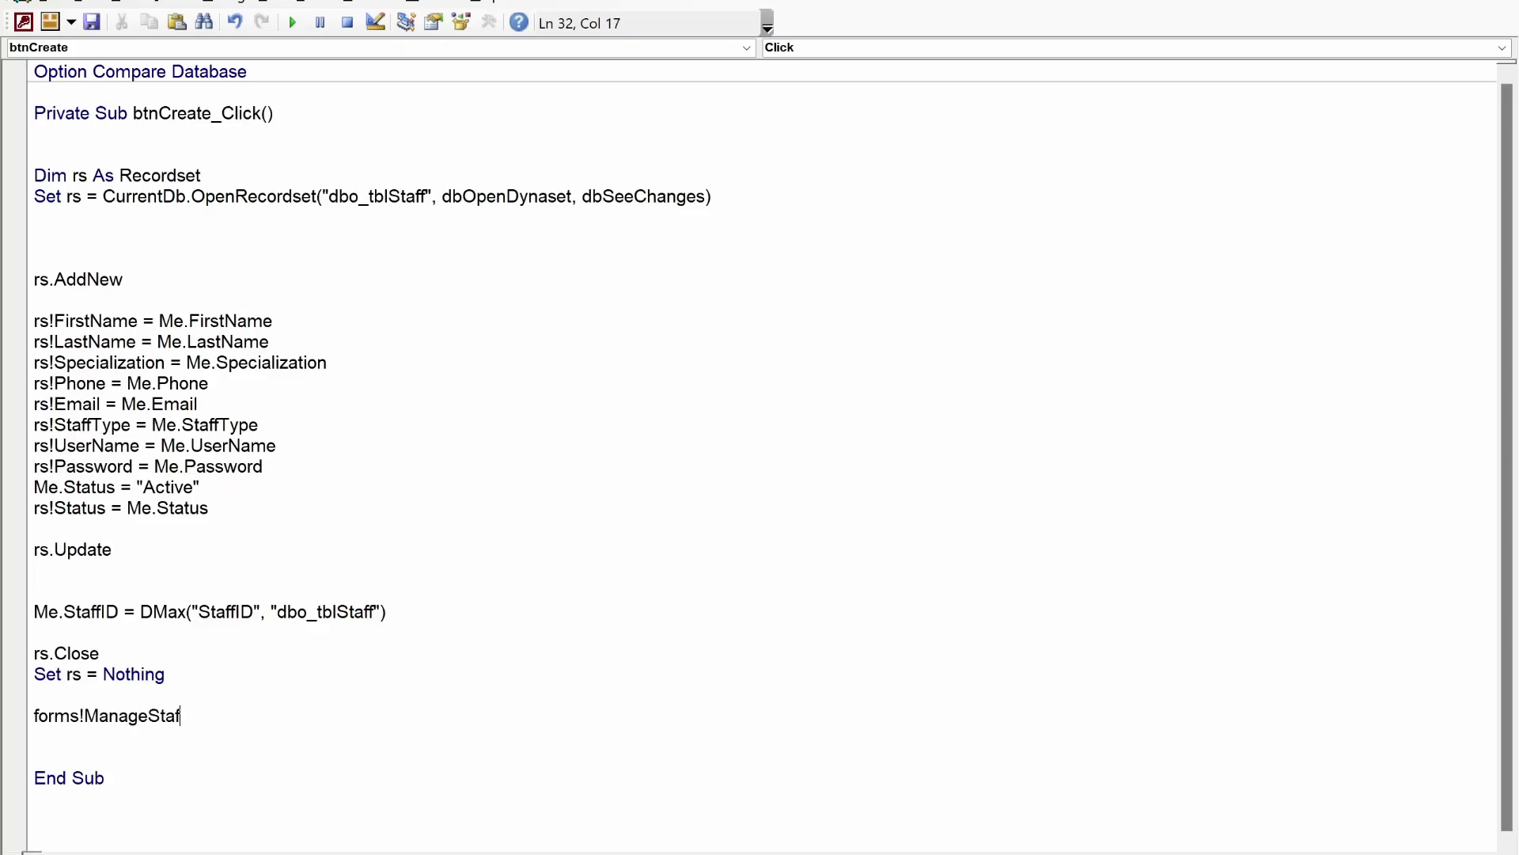
key("alt+F11")
key("alt+F11")
type(".requery")
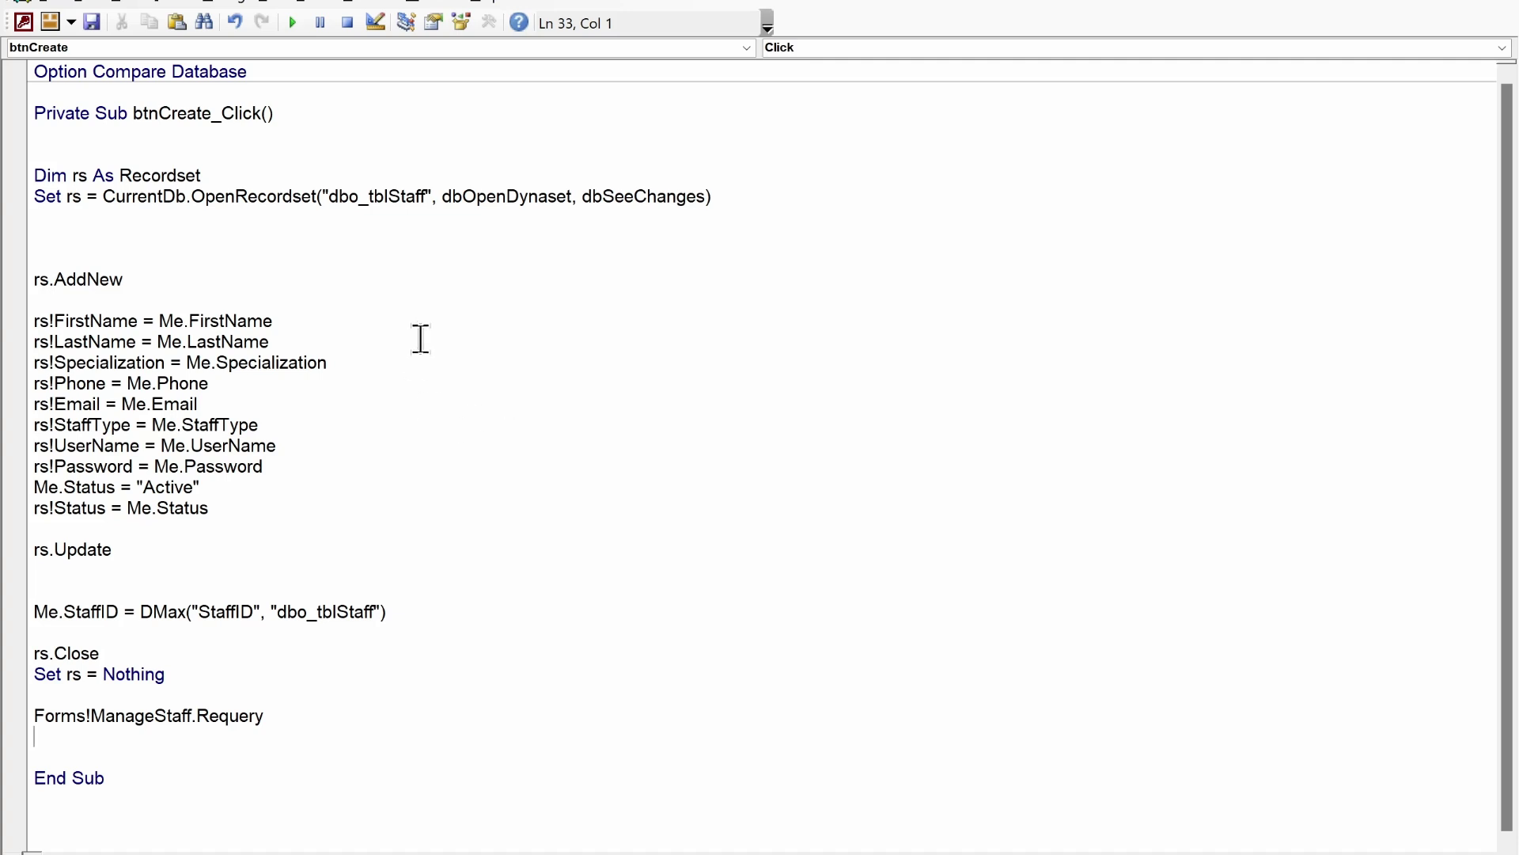
left_click(236, 3)
left_click(241, 15)
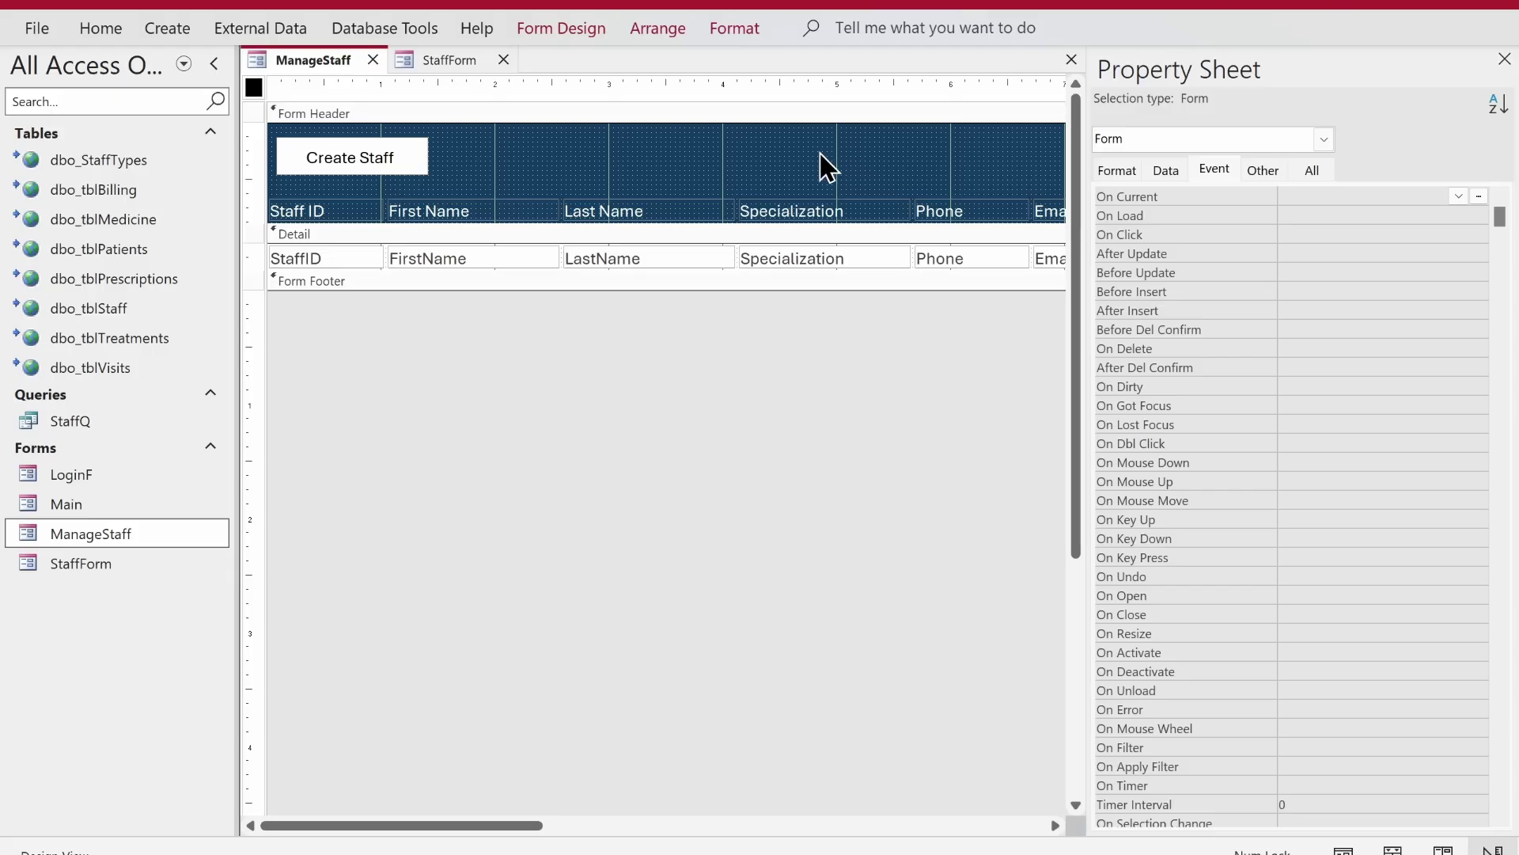
- Close both design views, open ManageStaff, hide the navigation pane, and start a new staff entry
left_click(372, 60)
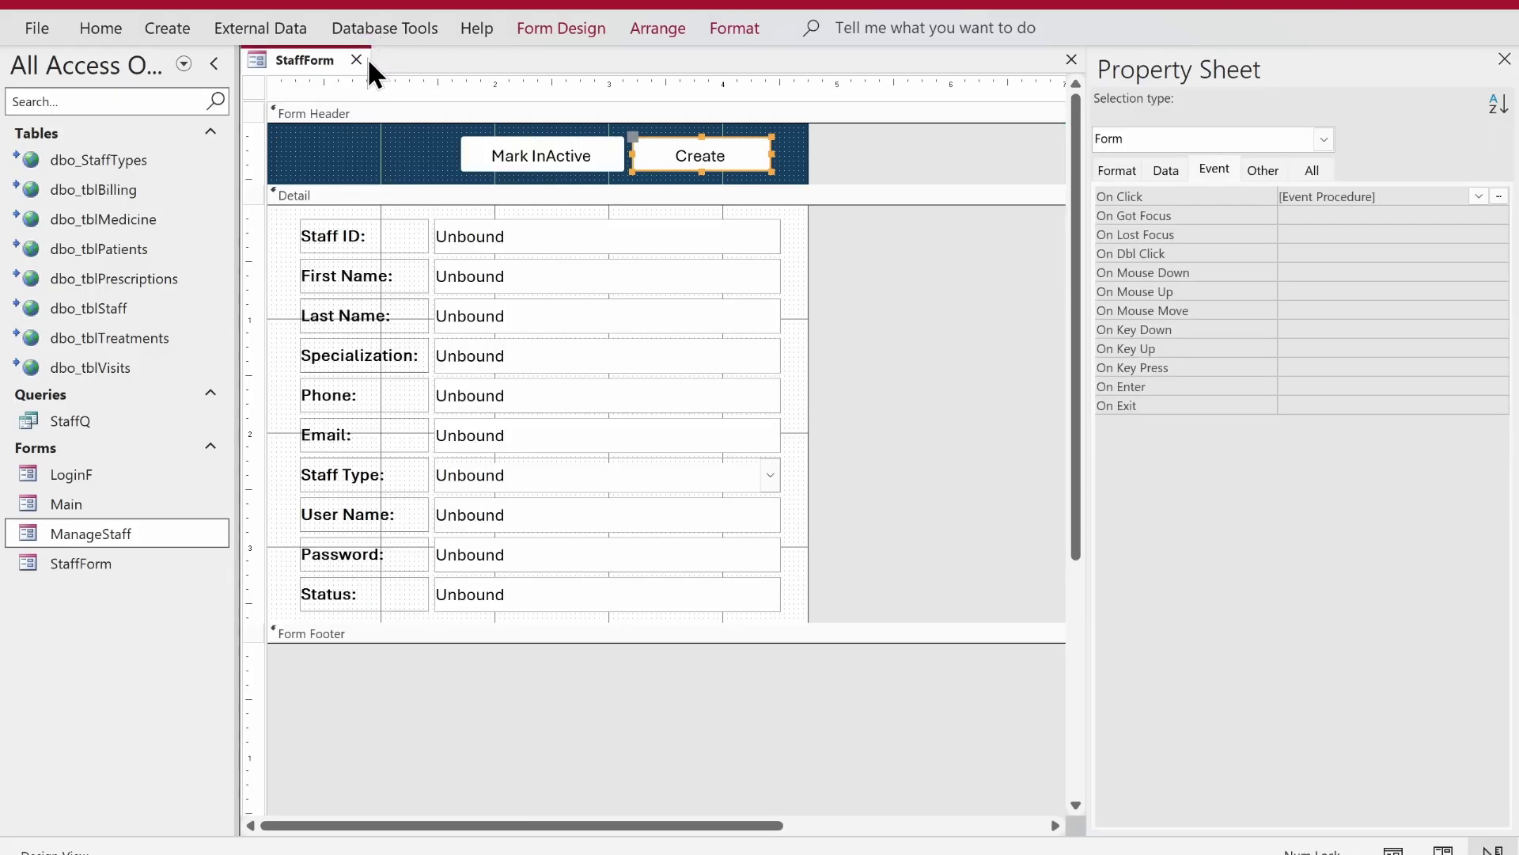
left_click(356, 60)
double_click(150, 533)
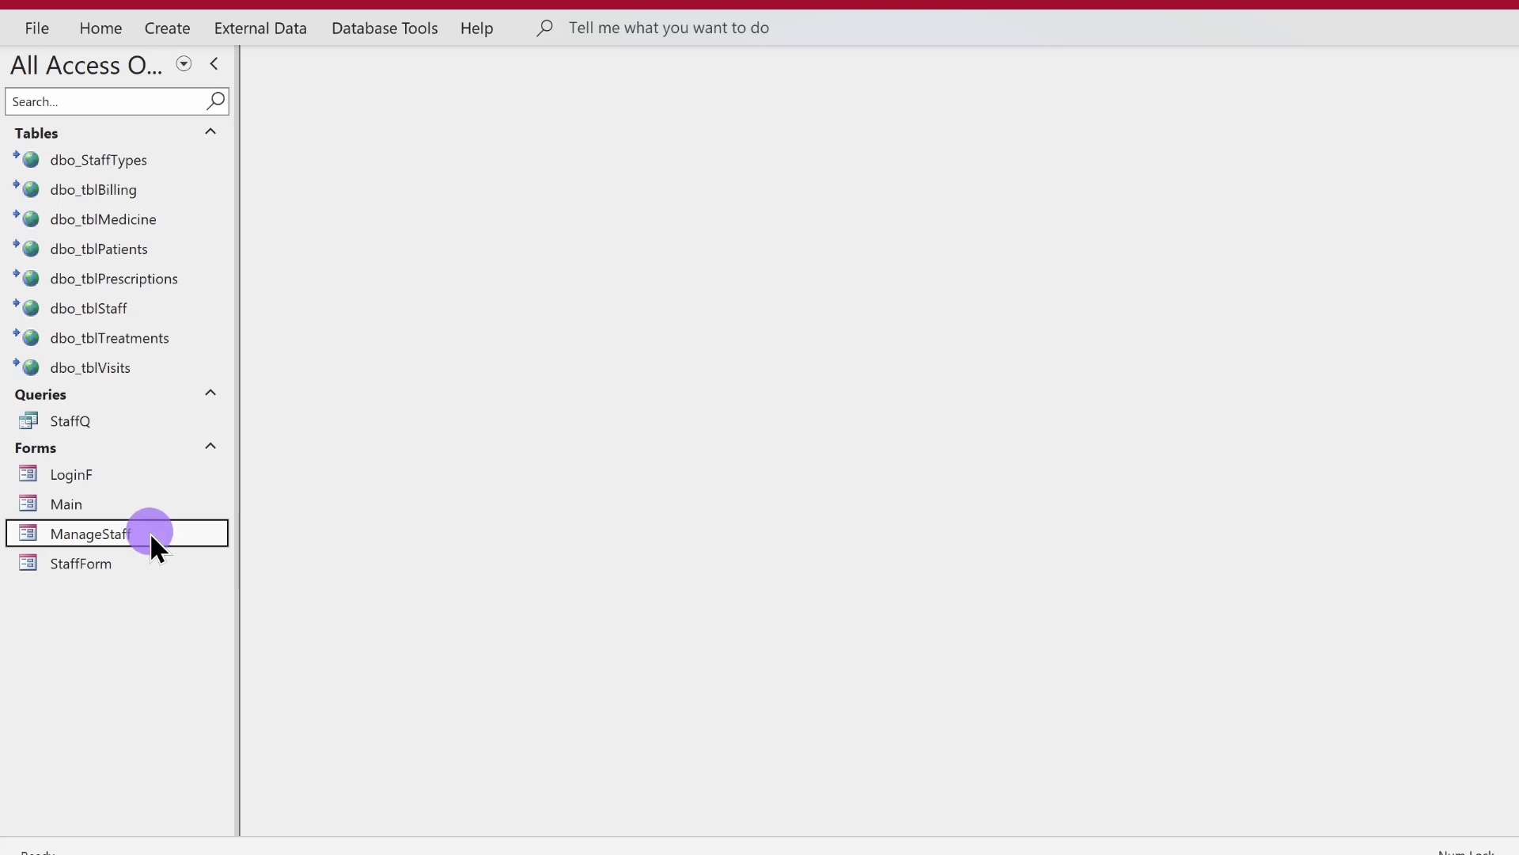
left_click(217, 63)
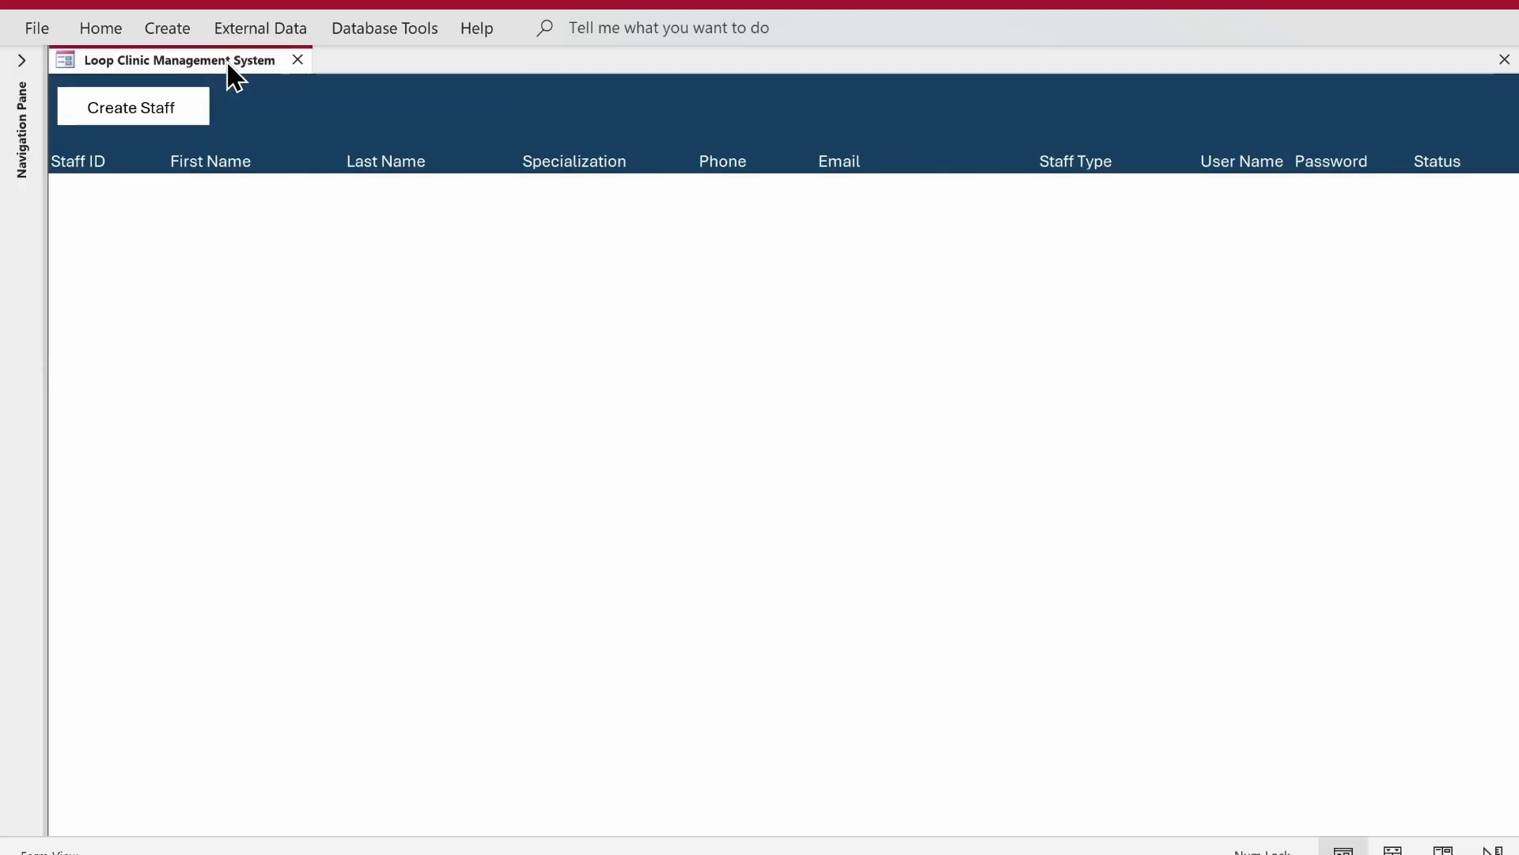
left_click(187, 118)
- Enter the staff member's first and last name, Cardiology specialization, phone number and e-mail address
left_click(794, 251)
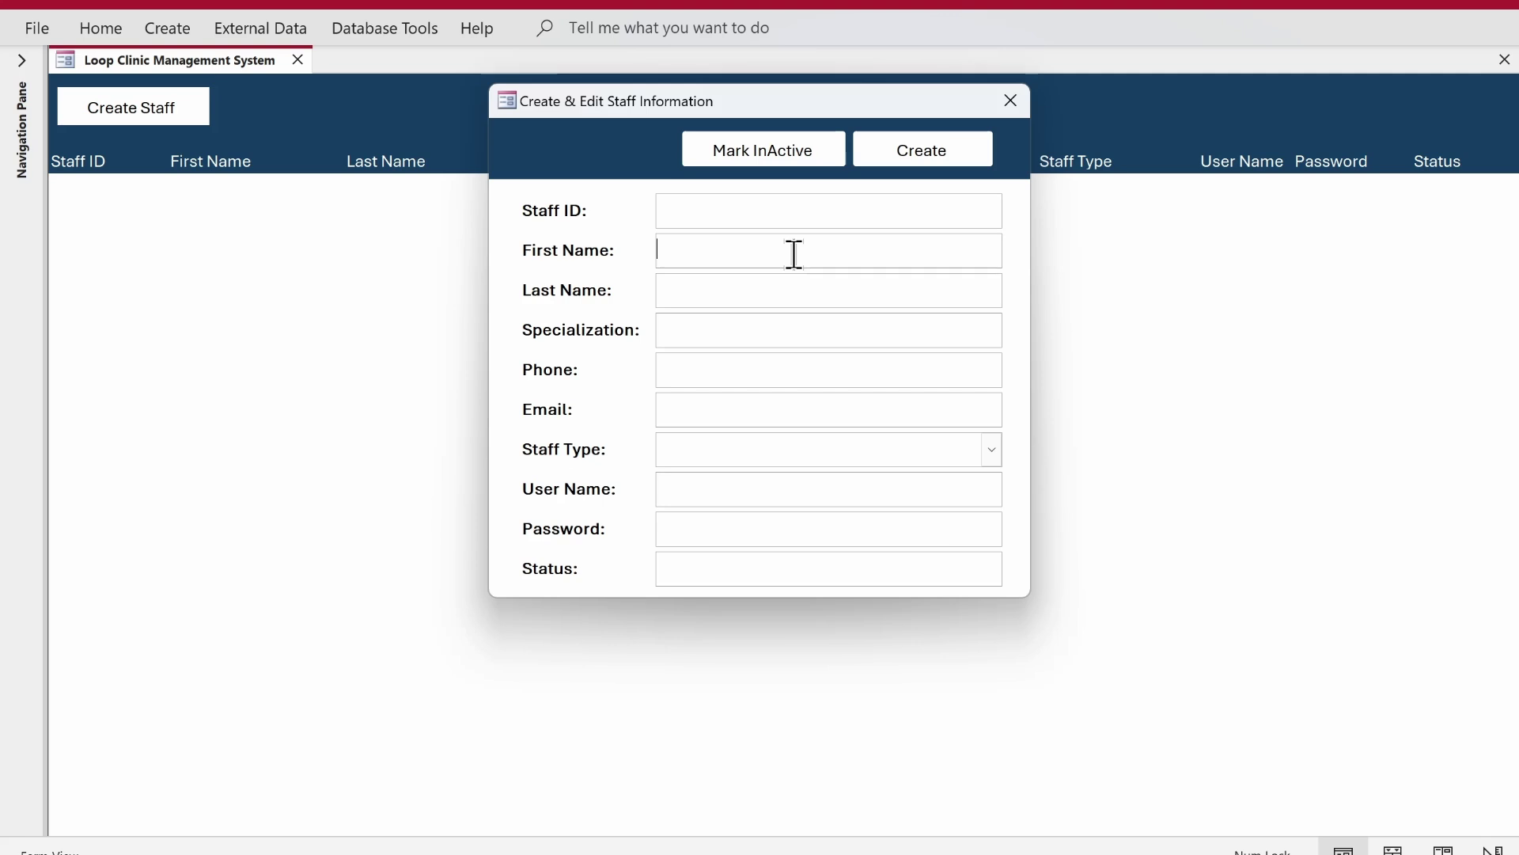
type("John Do")
key("BackSpace")
key("BackSpace")
key("Tab")
type("Doe")
key("Tab")
type("Cardiology")
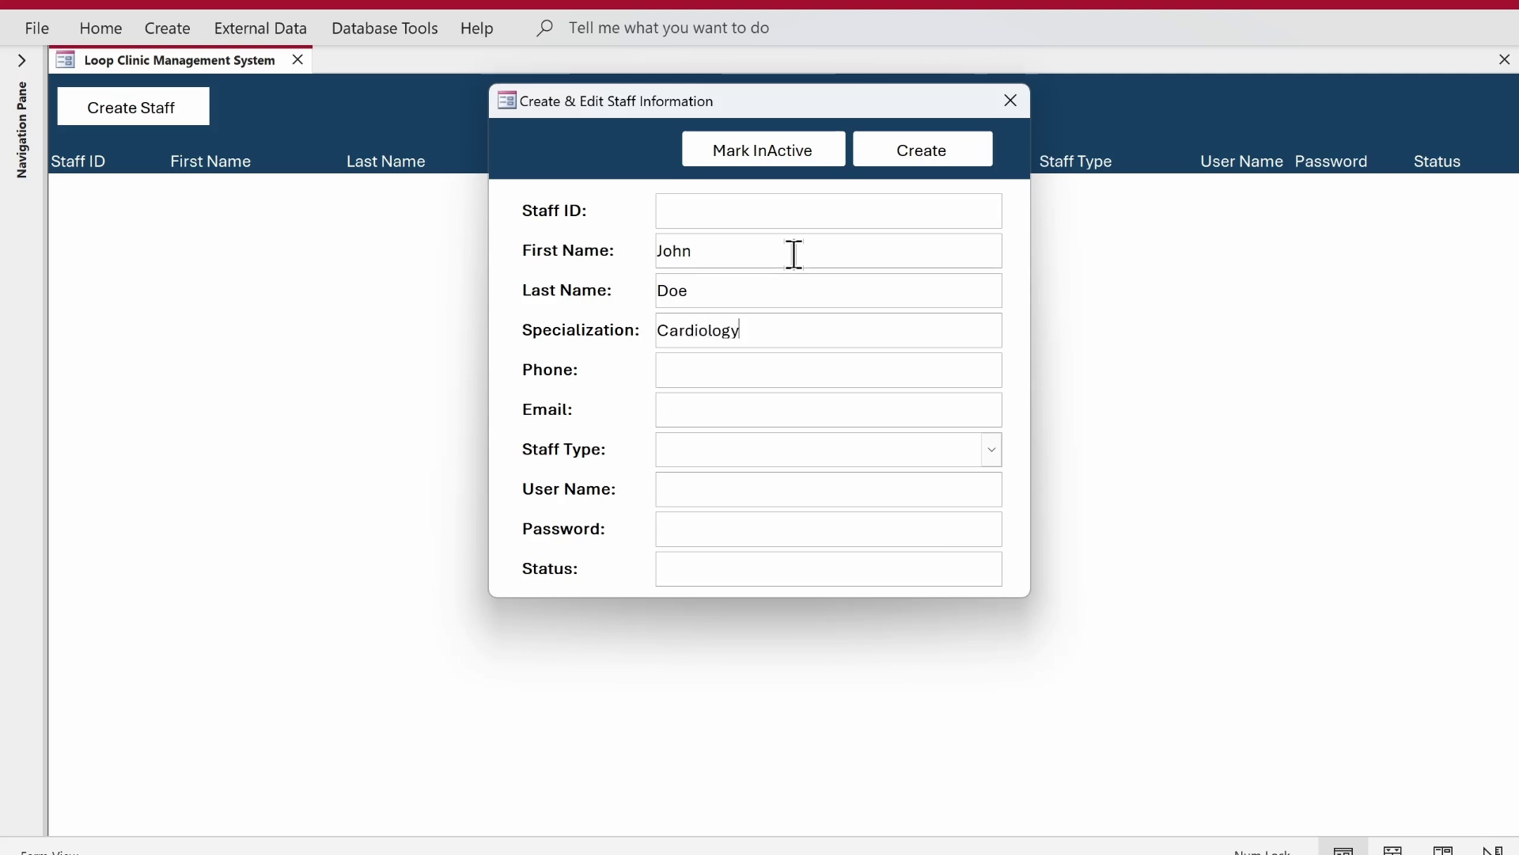
key("Tab")
type("1234567")
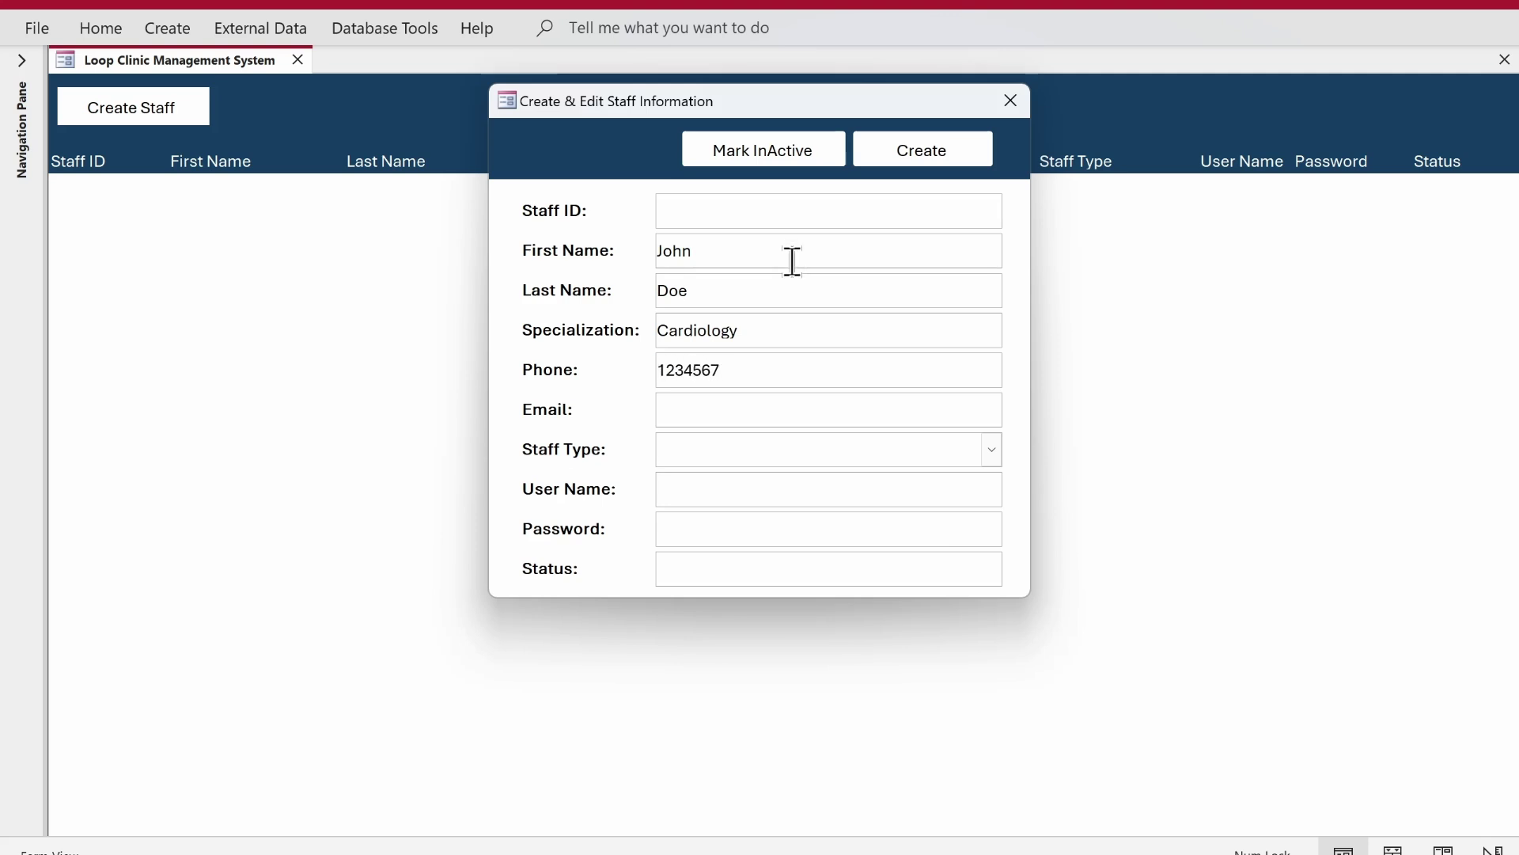
left_click(779, 421)
type("John.Doe@email.com")
key("Tab")
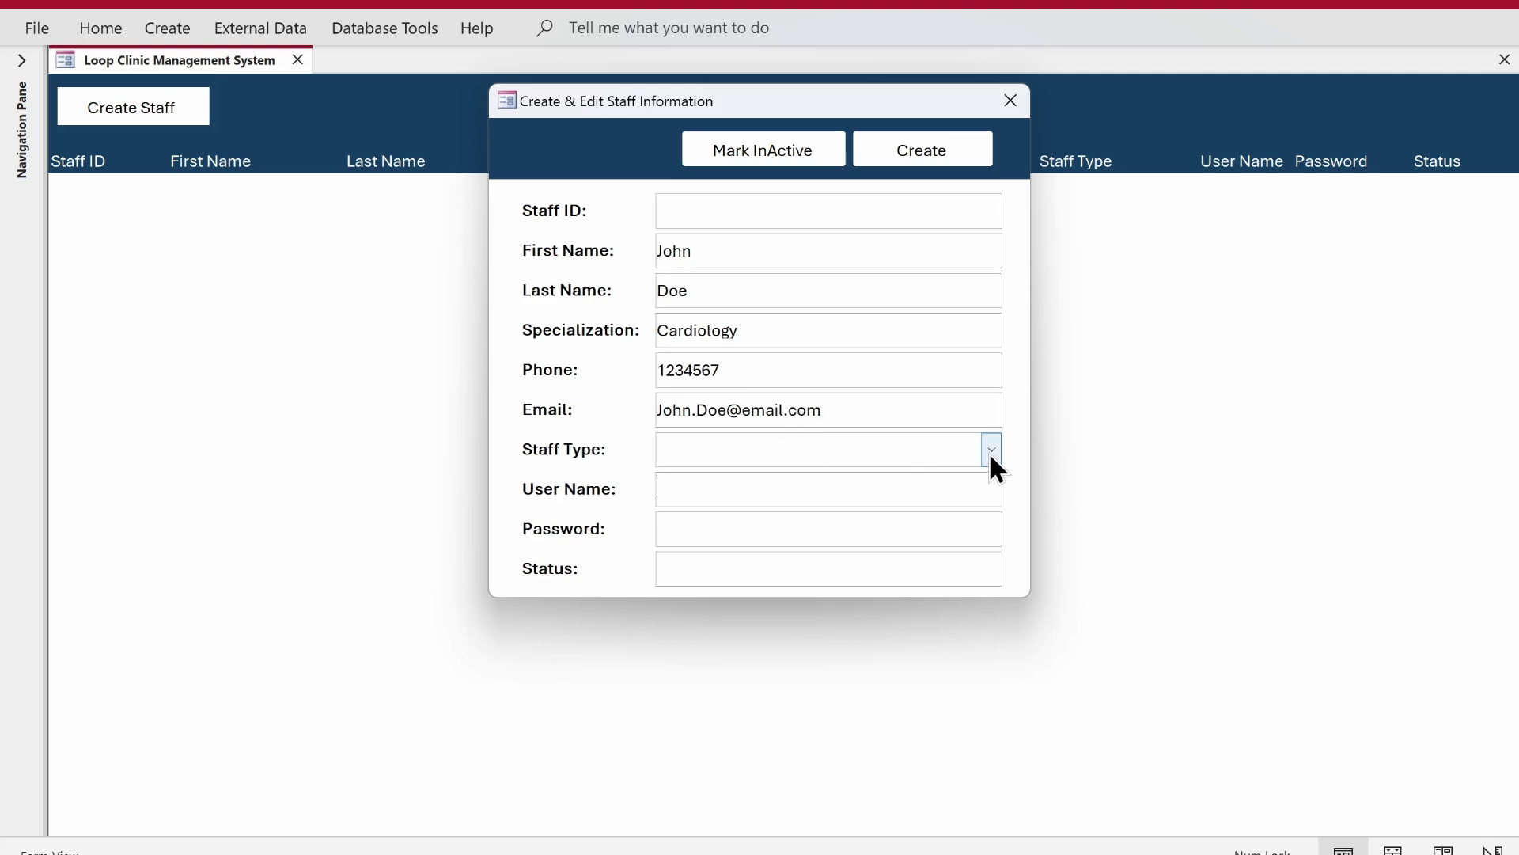
- Choose staff type Doctor, fill the ID number and password, save, and reveal the new list row
left_click(991, 451)
left_click(961, 480)
type("123324")
key("Tab")
type("J ohnD")
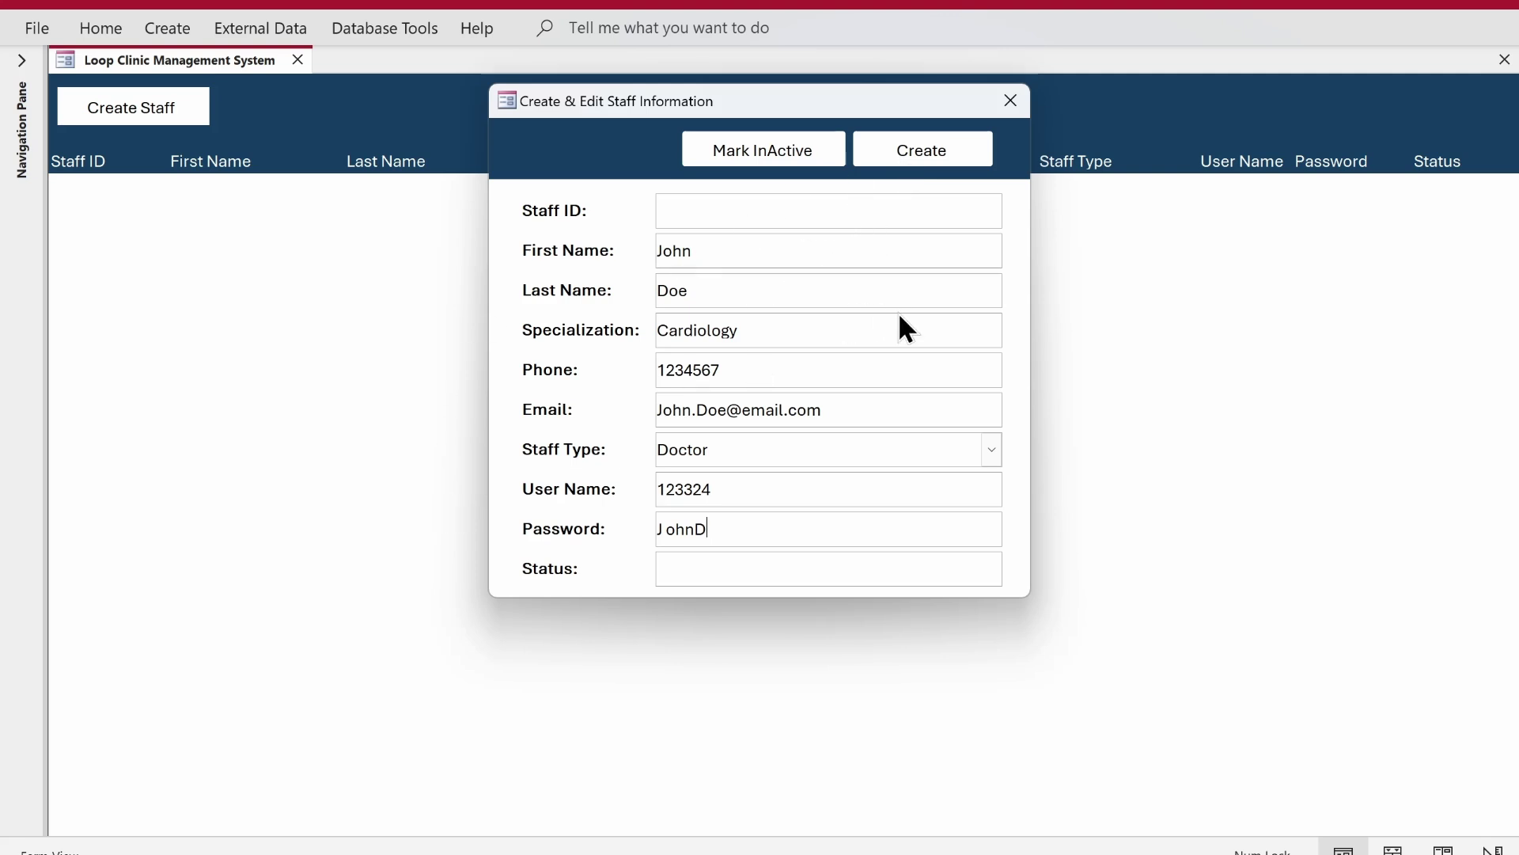
left_click(923, 153)
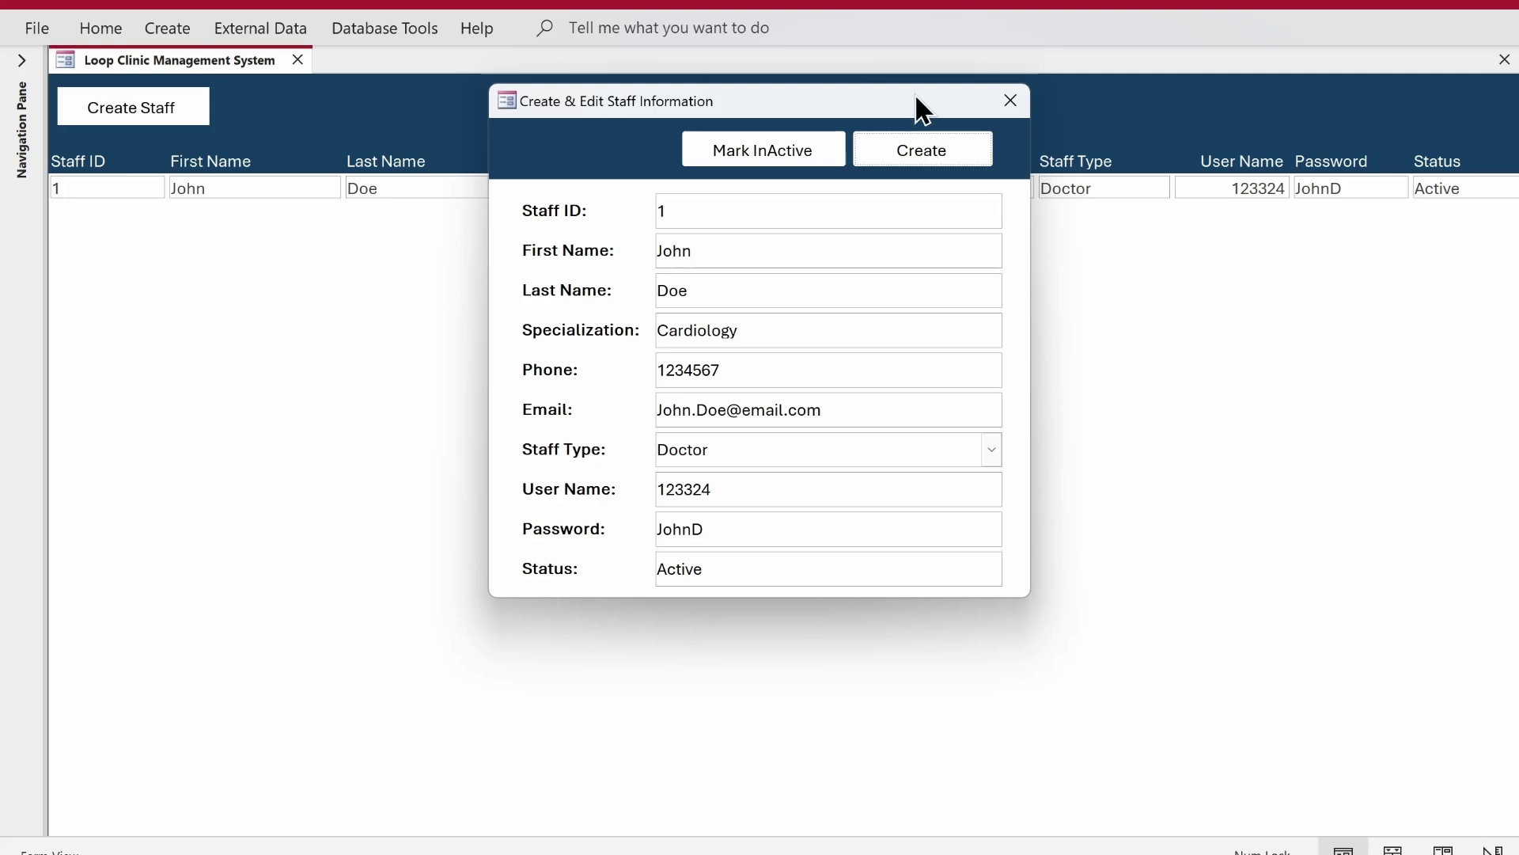
left_click_drag(916, 95, 909, 281)
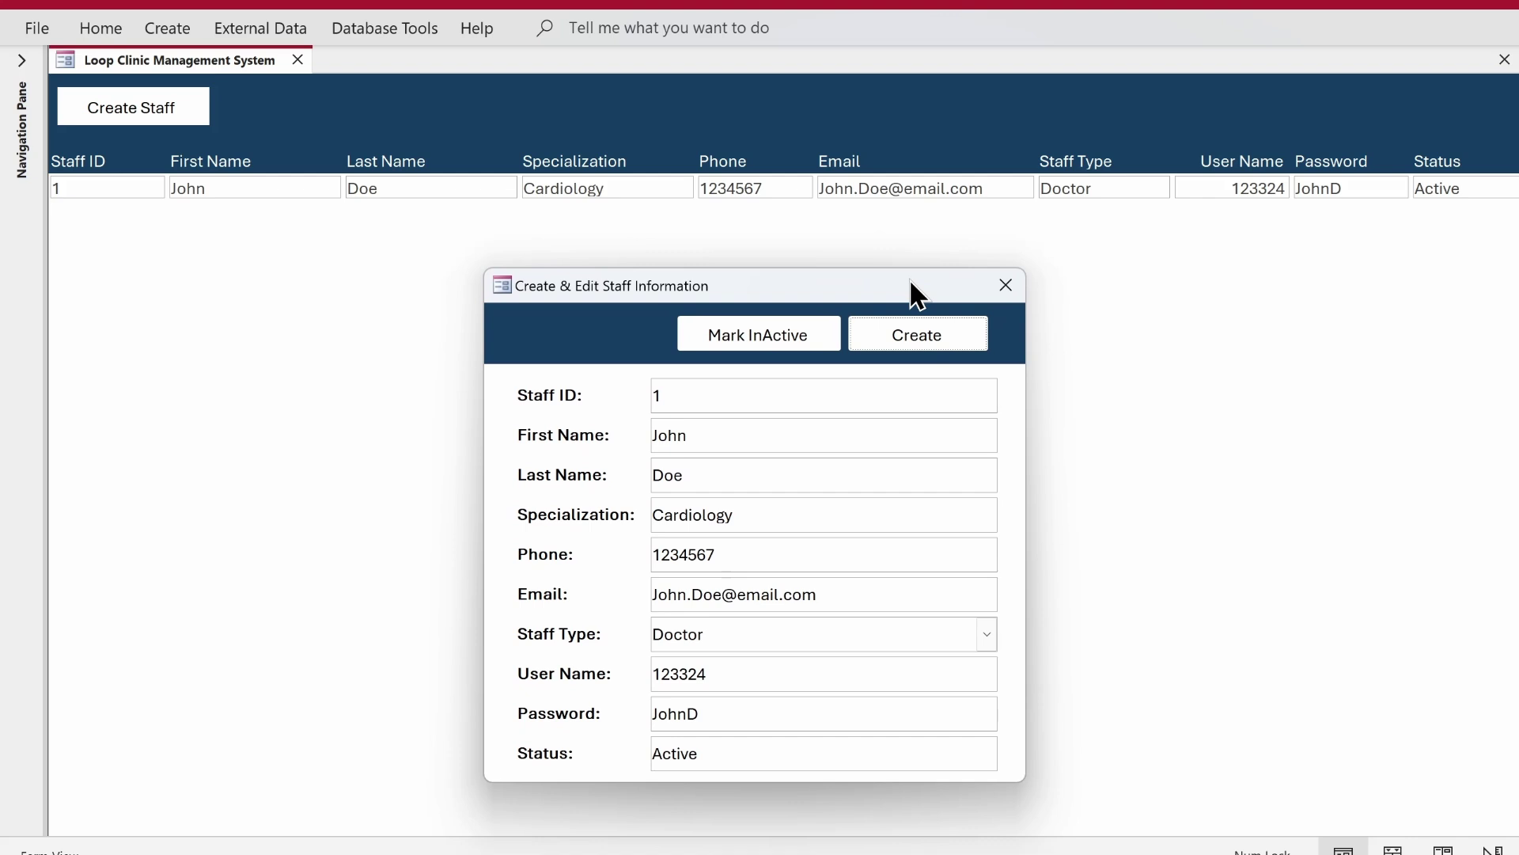